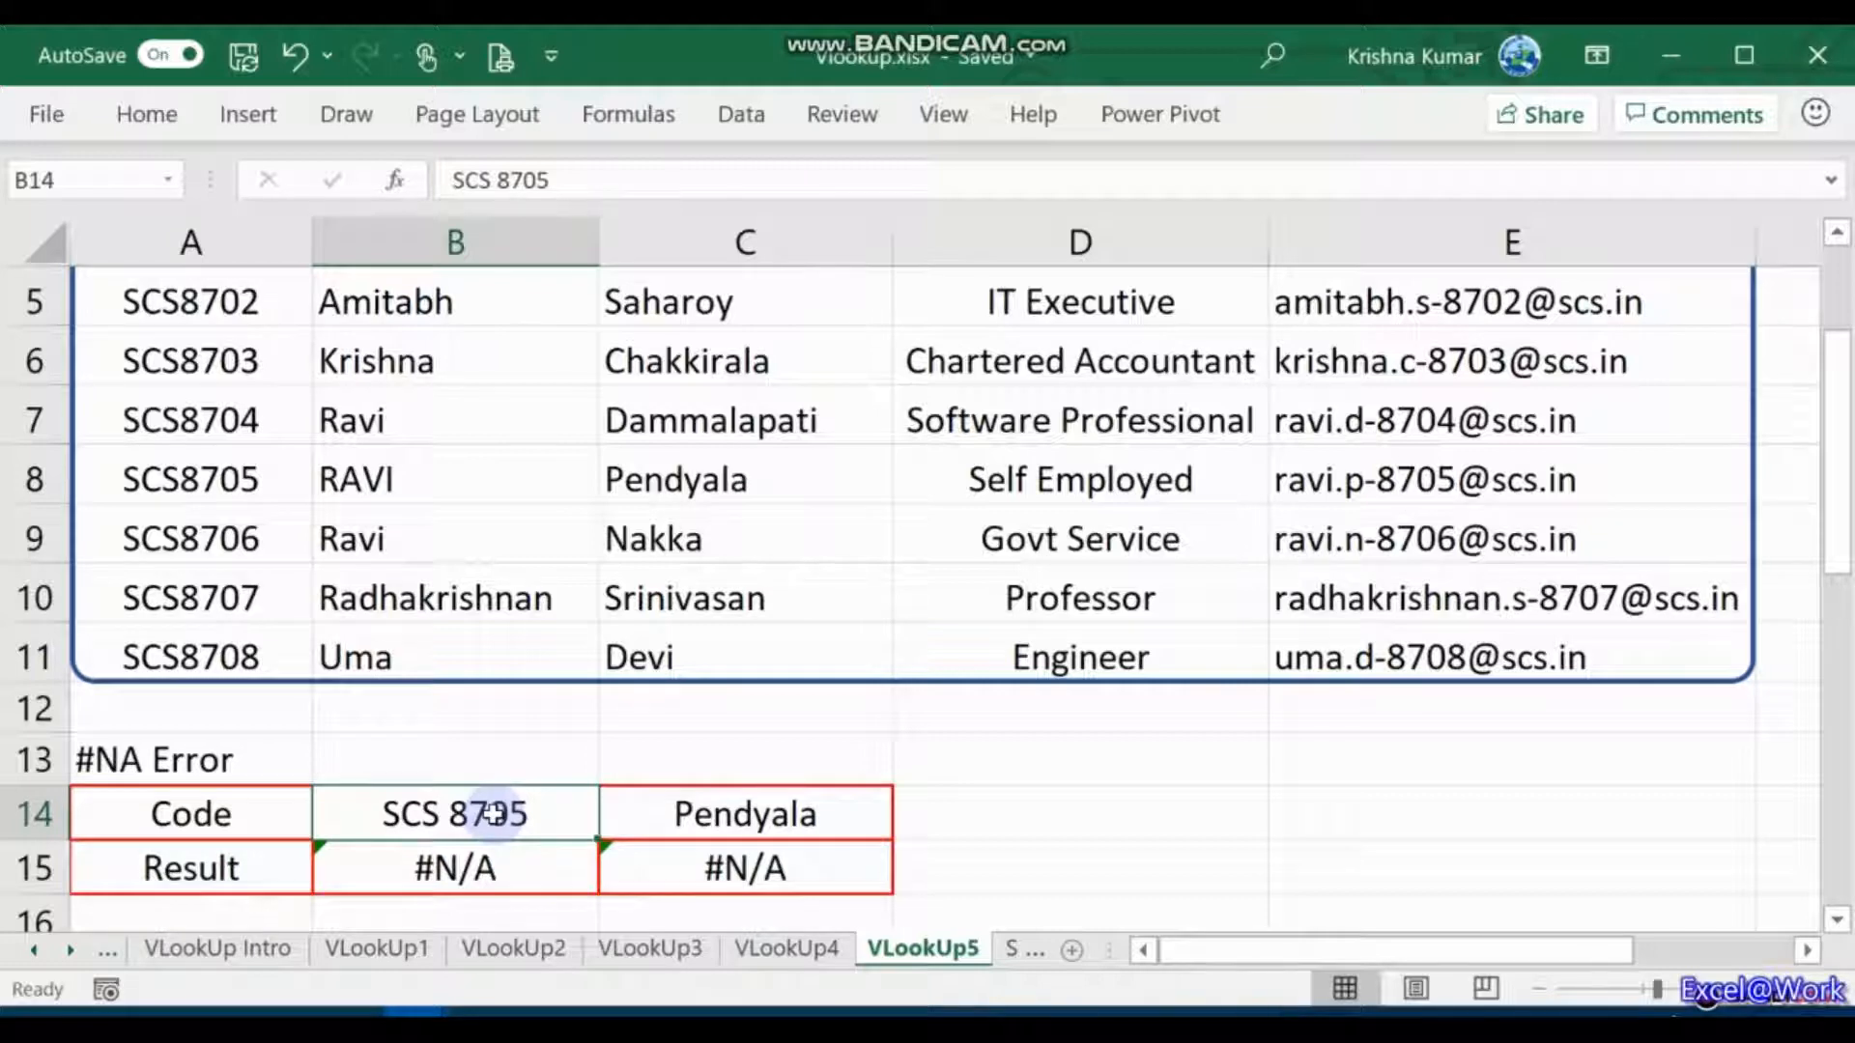
# Step: Examine the #N/A lookup example in rows 14 and 15 and the IFNA and IFERROR headings in row 18
pyautogui.press('Right')
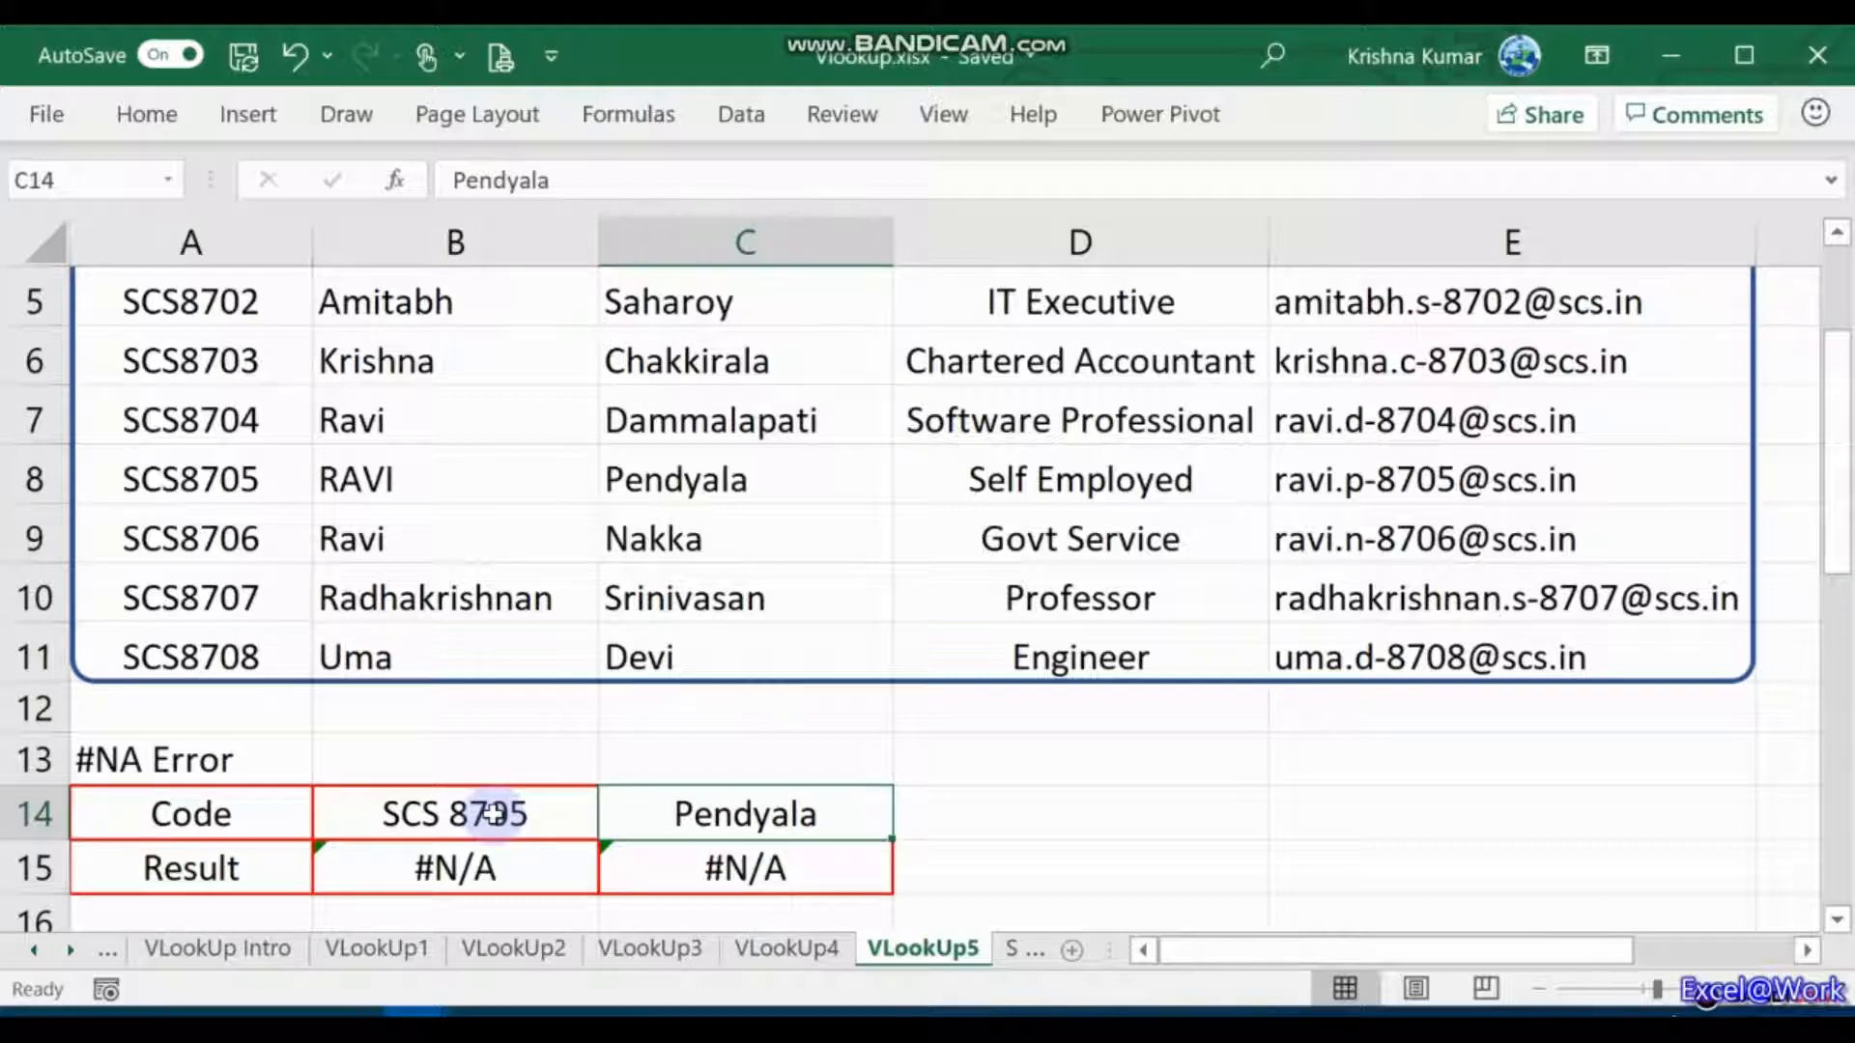
pyautogui.press('Down')
pyautogui.press('Down')
pyautogui.press('Left')
pyautogui.press('Left')
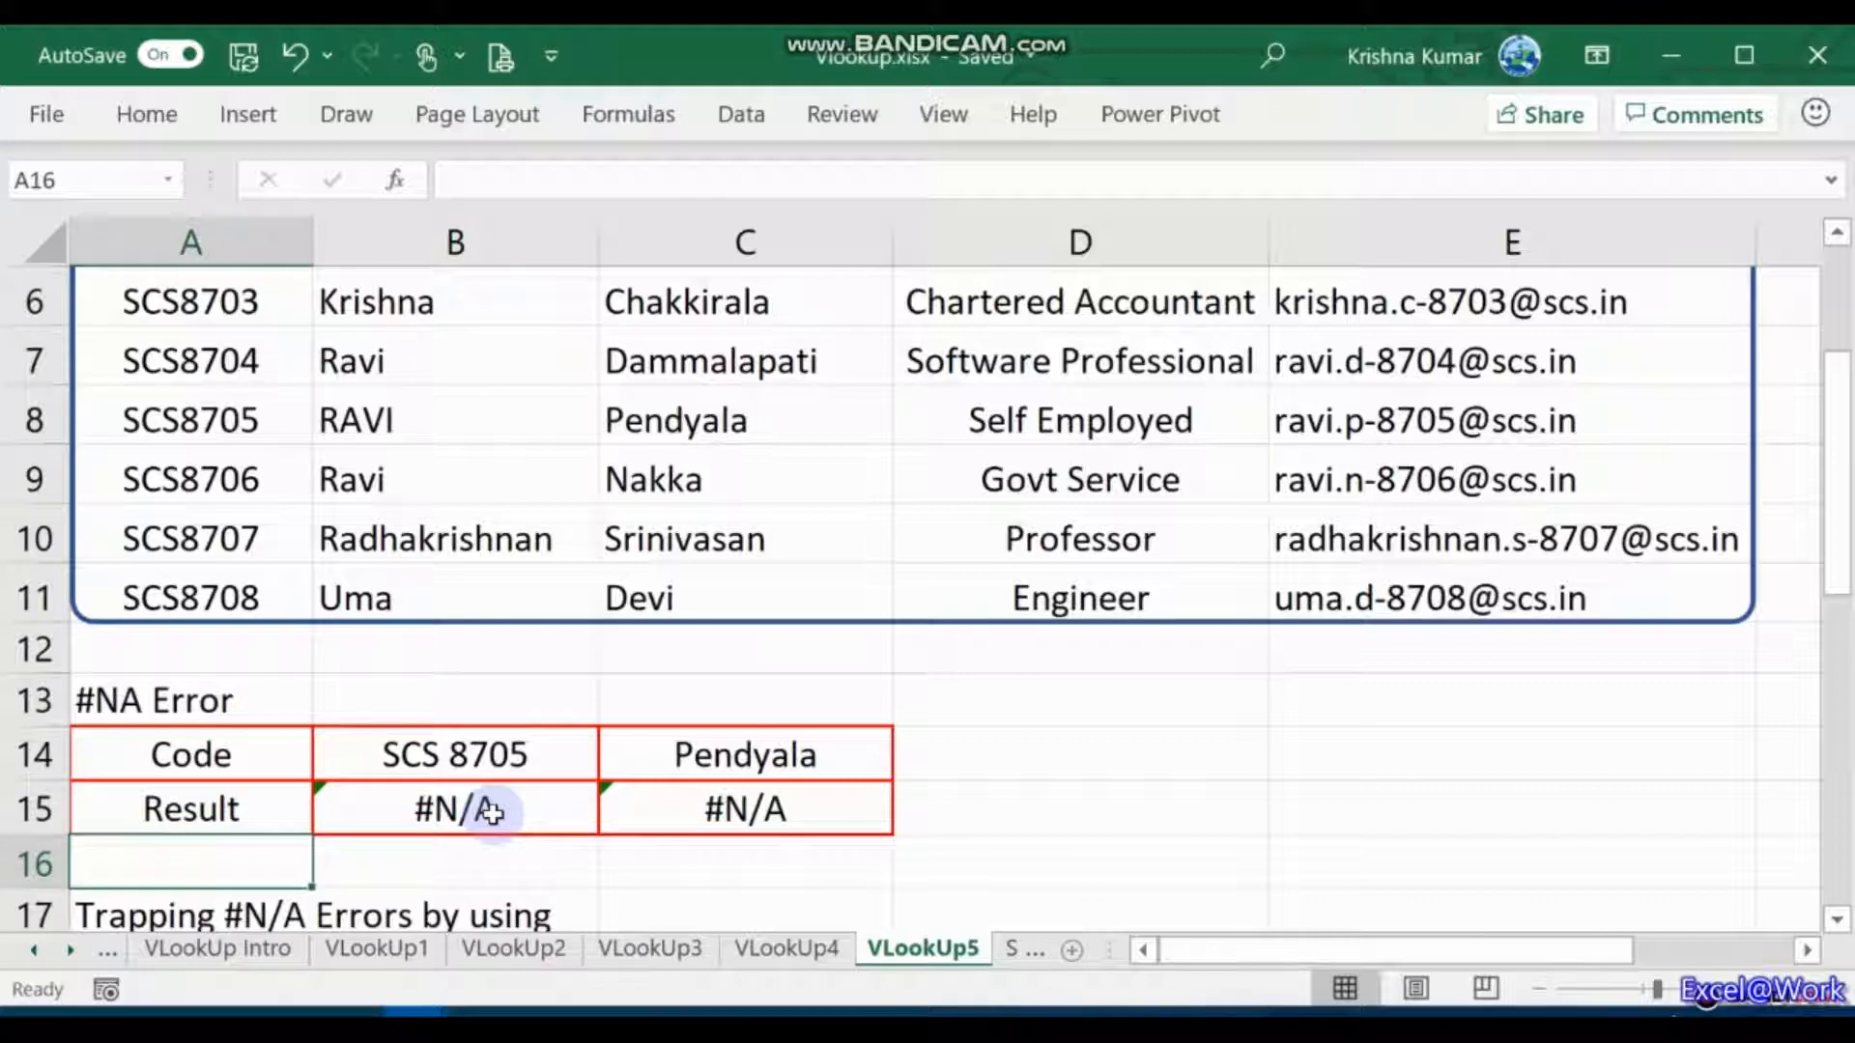
pyautogui.press('Down')
pyautogui.press('Down')
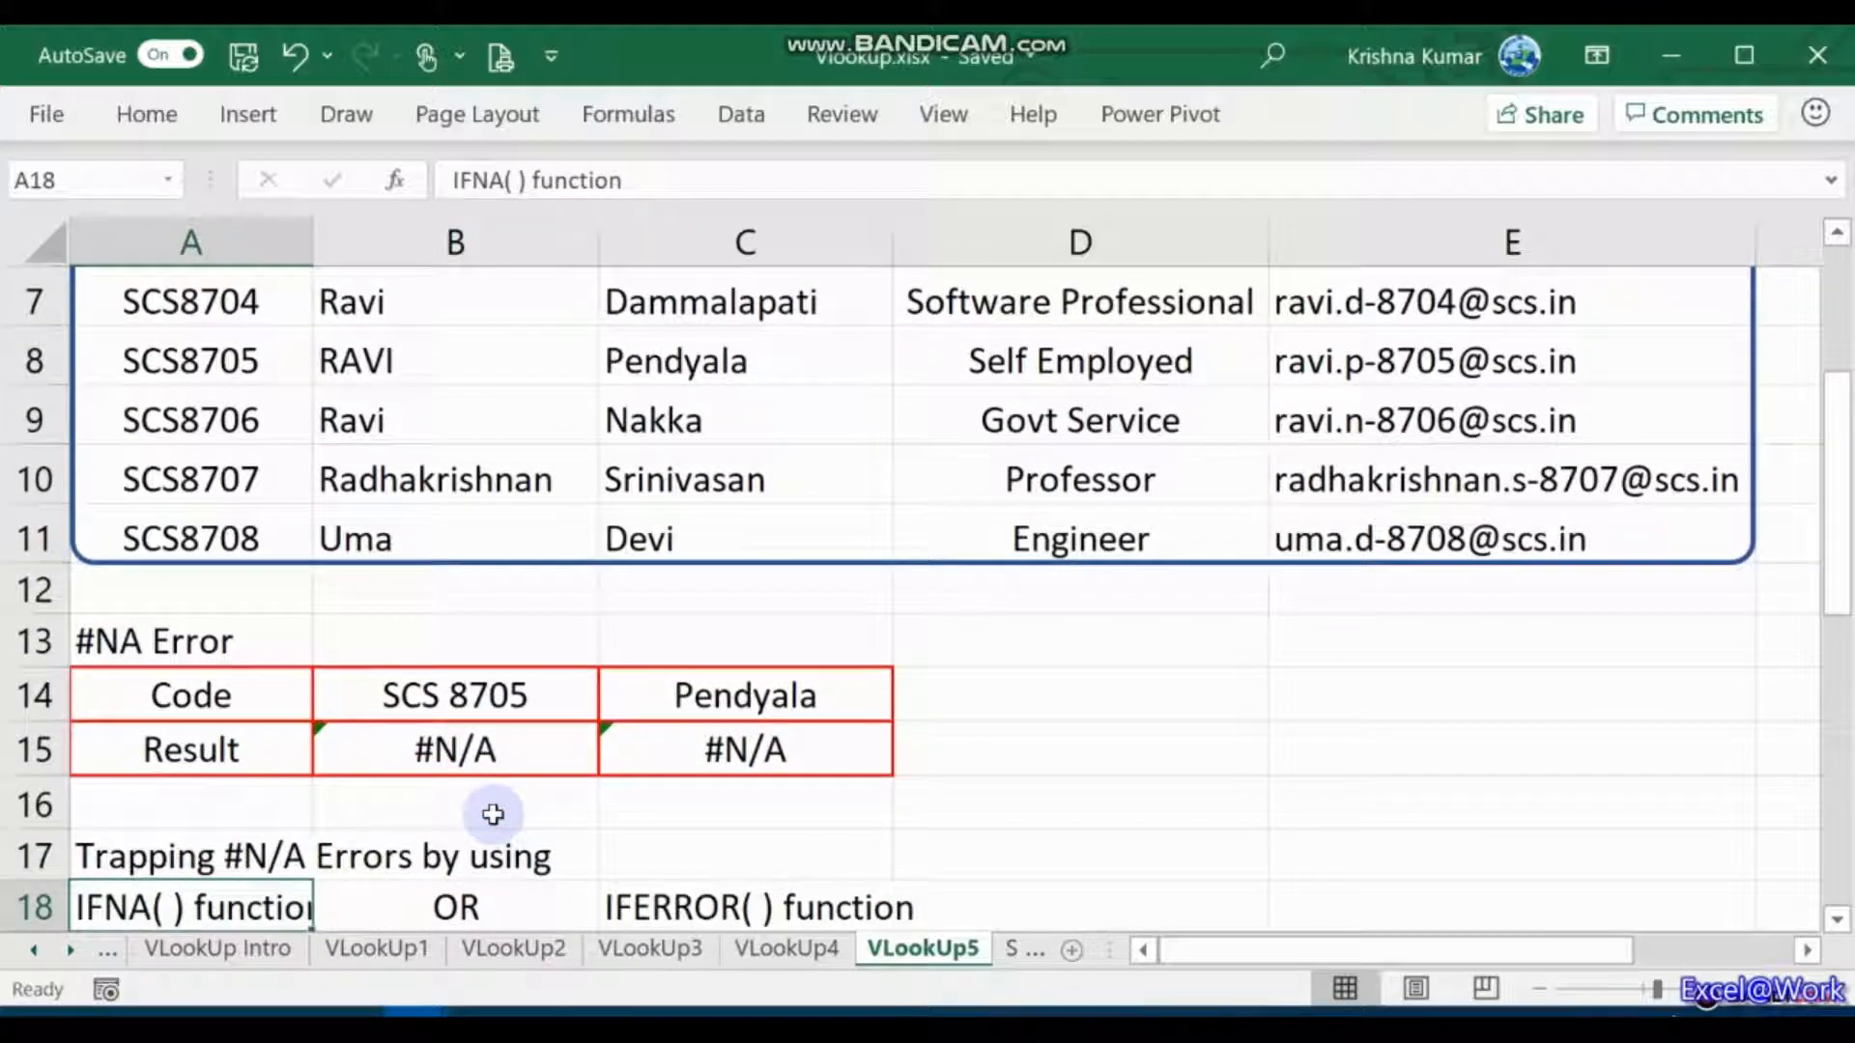
pyautogui.press('Right')
pyautogui.press('Right')
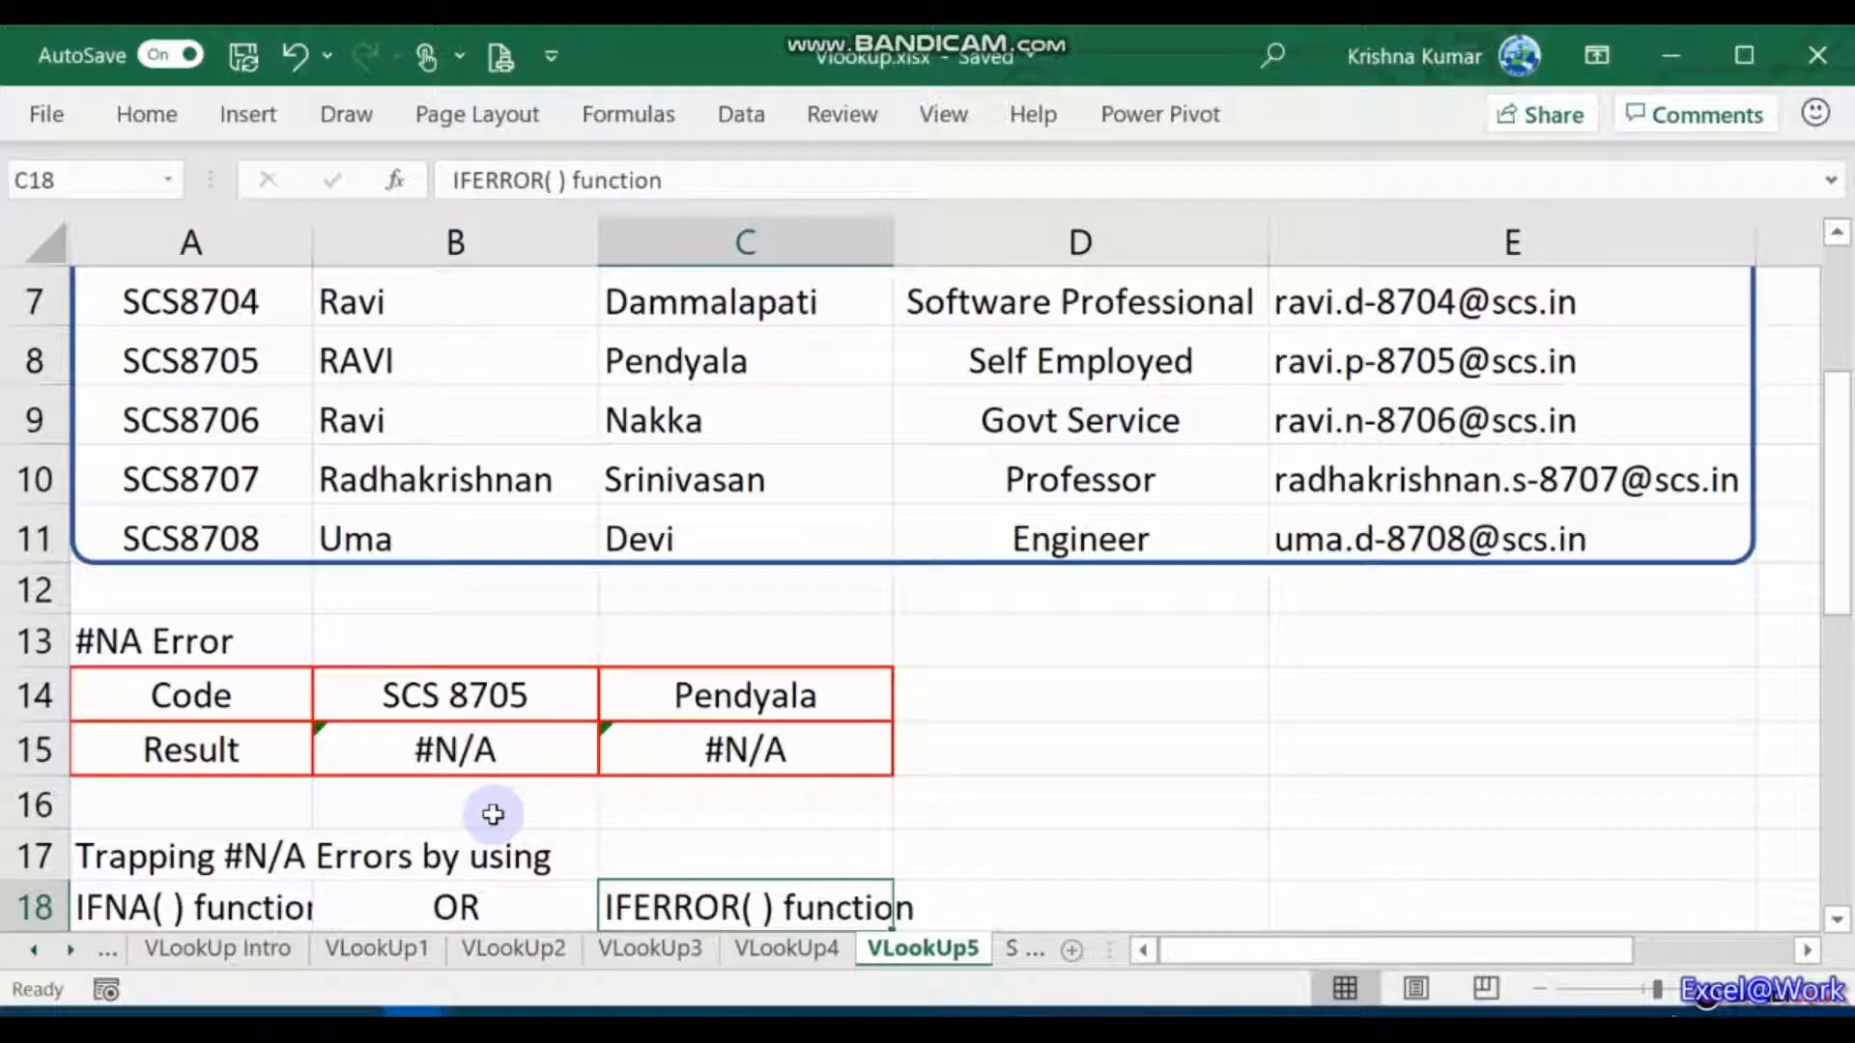
pyautogui.press('Left')
pyautogui.press('Left')
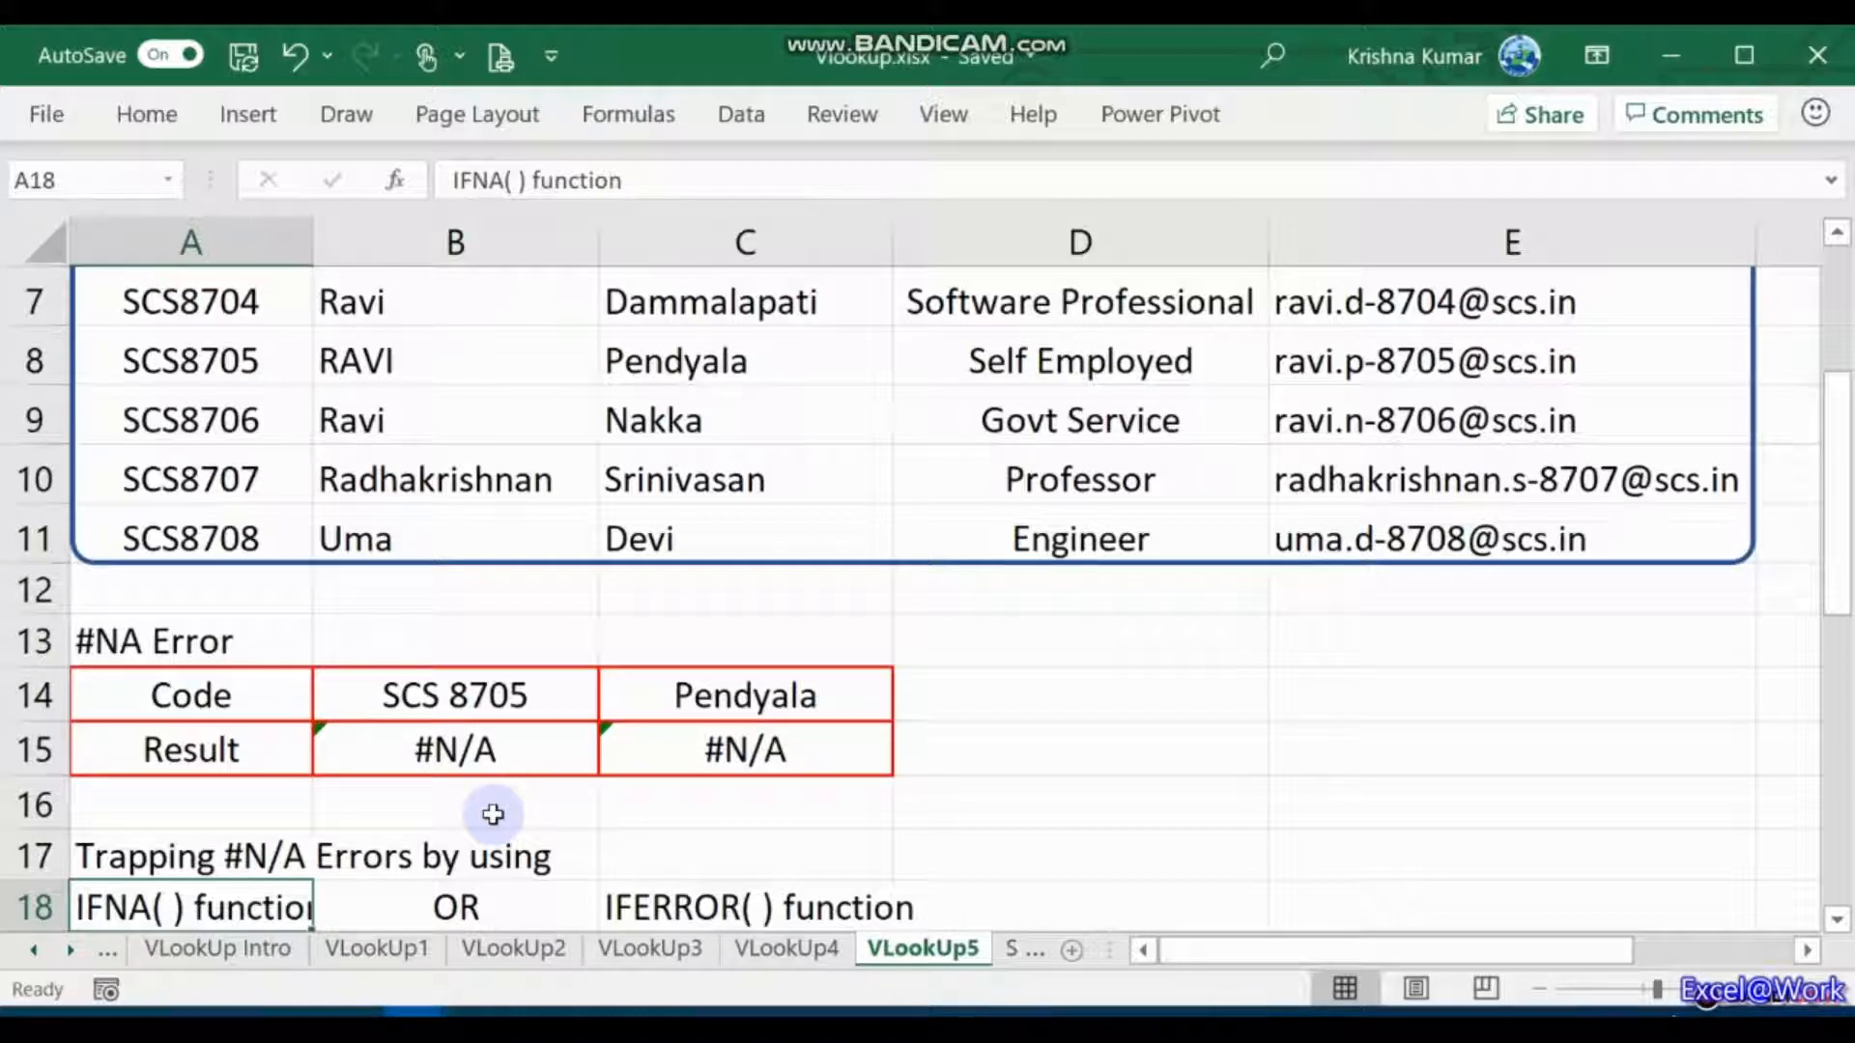
pyautogui.press('Up')
pyautogui.press('Up')
pyautogui.press('Up')
pyautogui.press('Right')
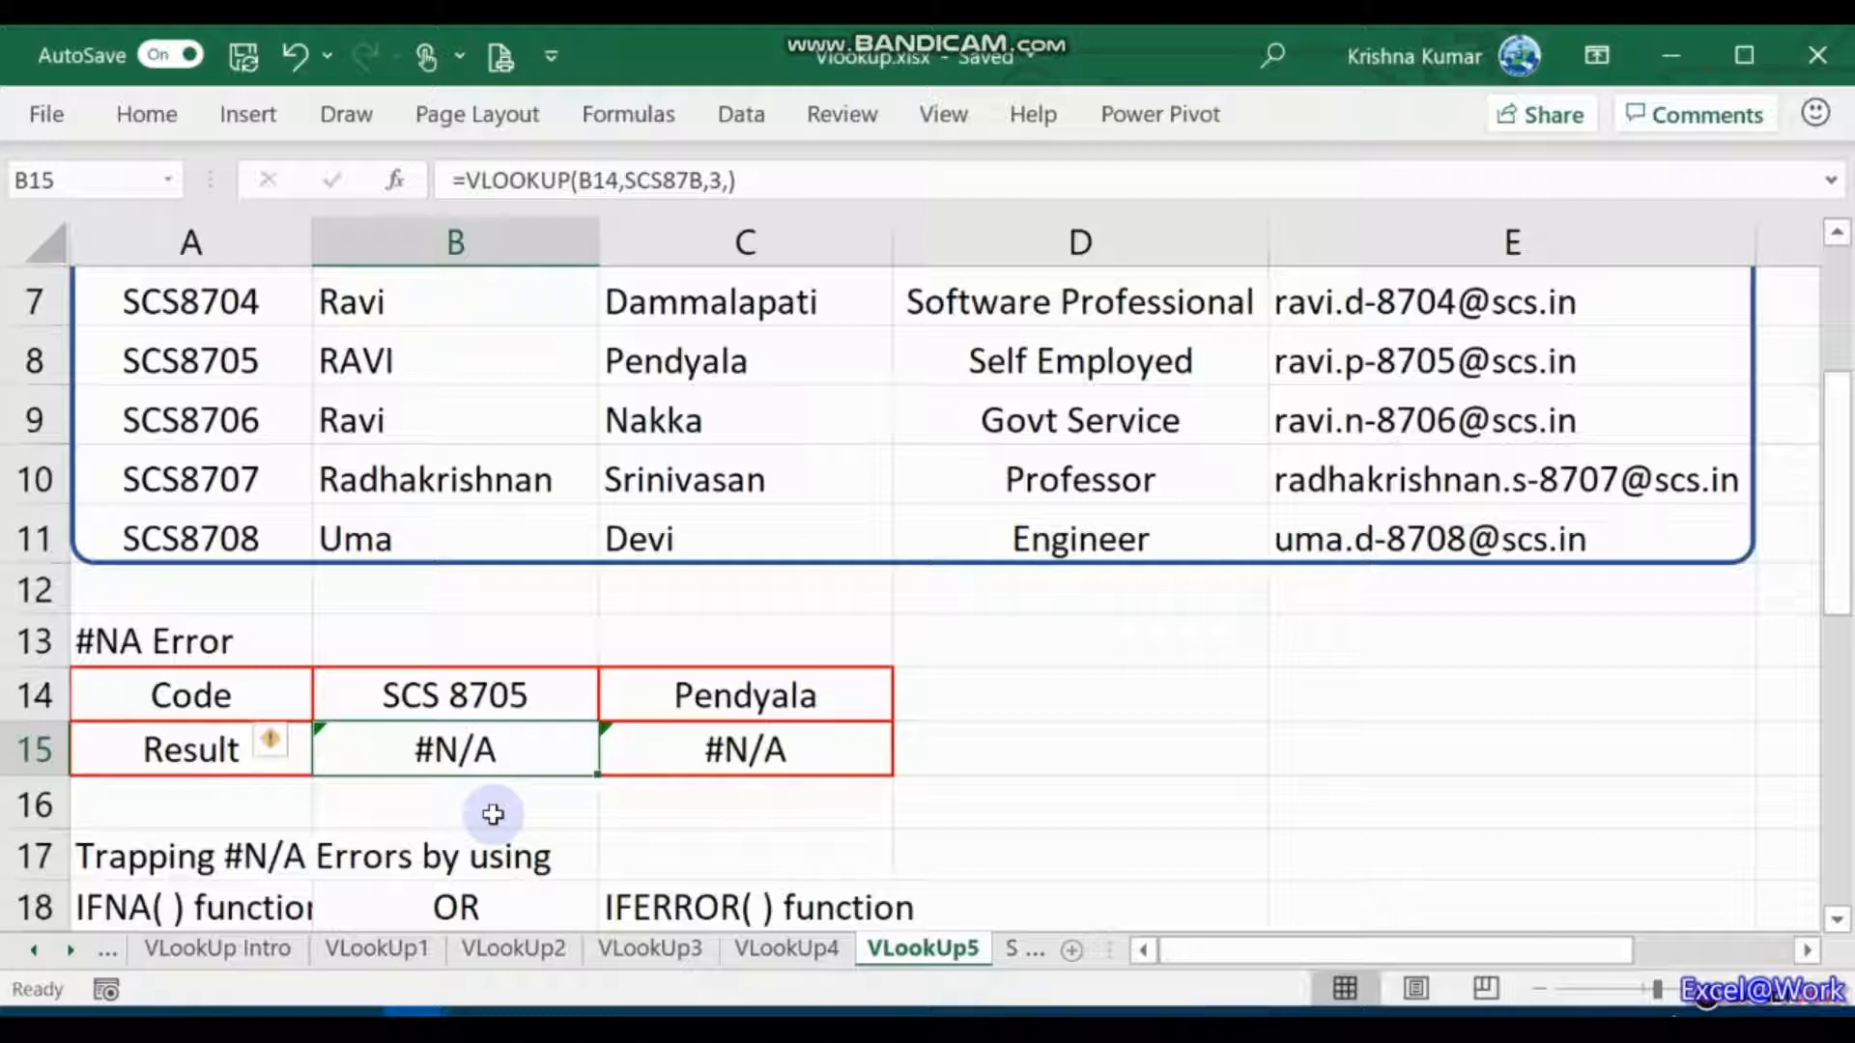
# Step: Read the IFNA syntax and its value and value_if_na argument notes in rows 19 to 21
pyautogui.press('Down')
pyautogui.press('Down')
pyautogui.press('Down')
pyautogui.press('Down')
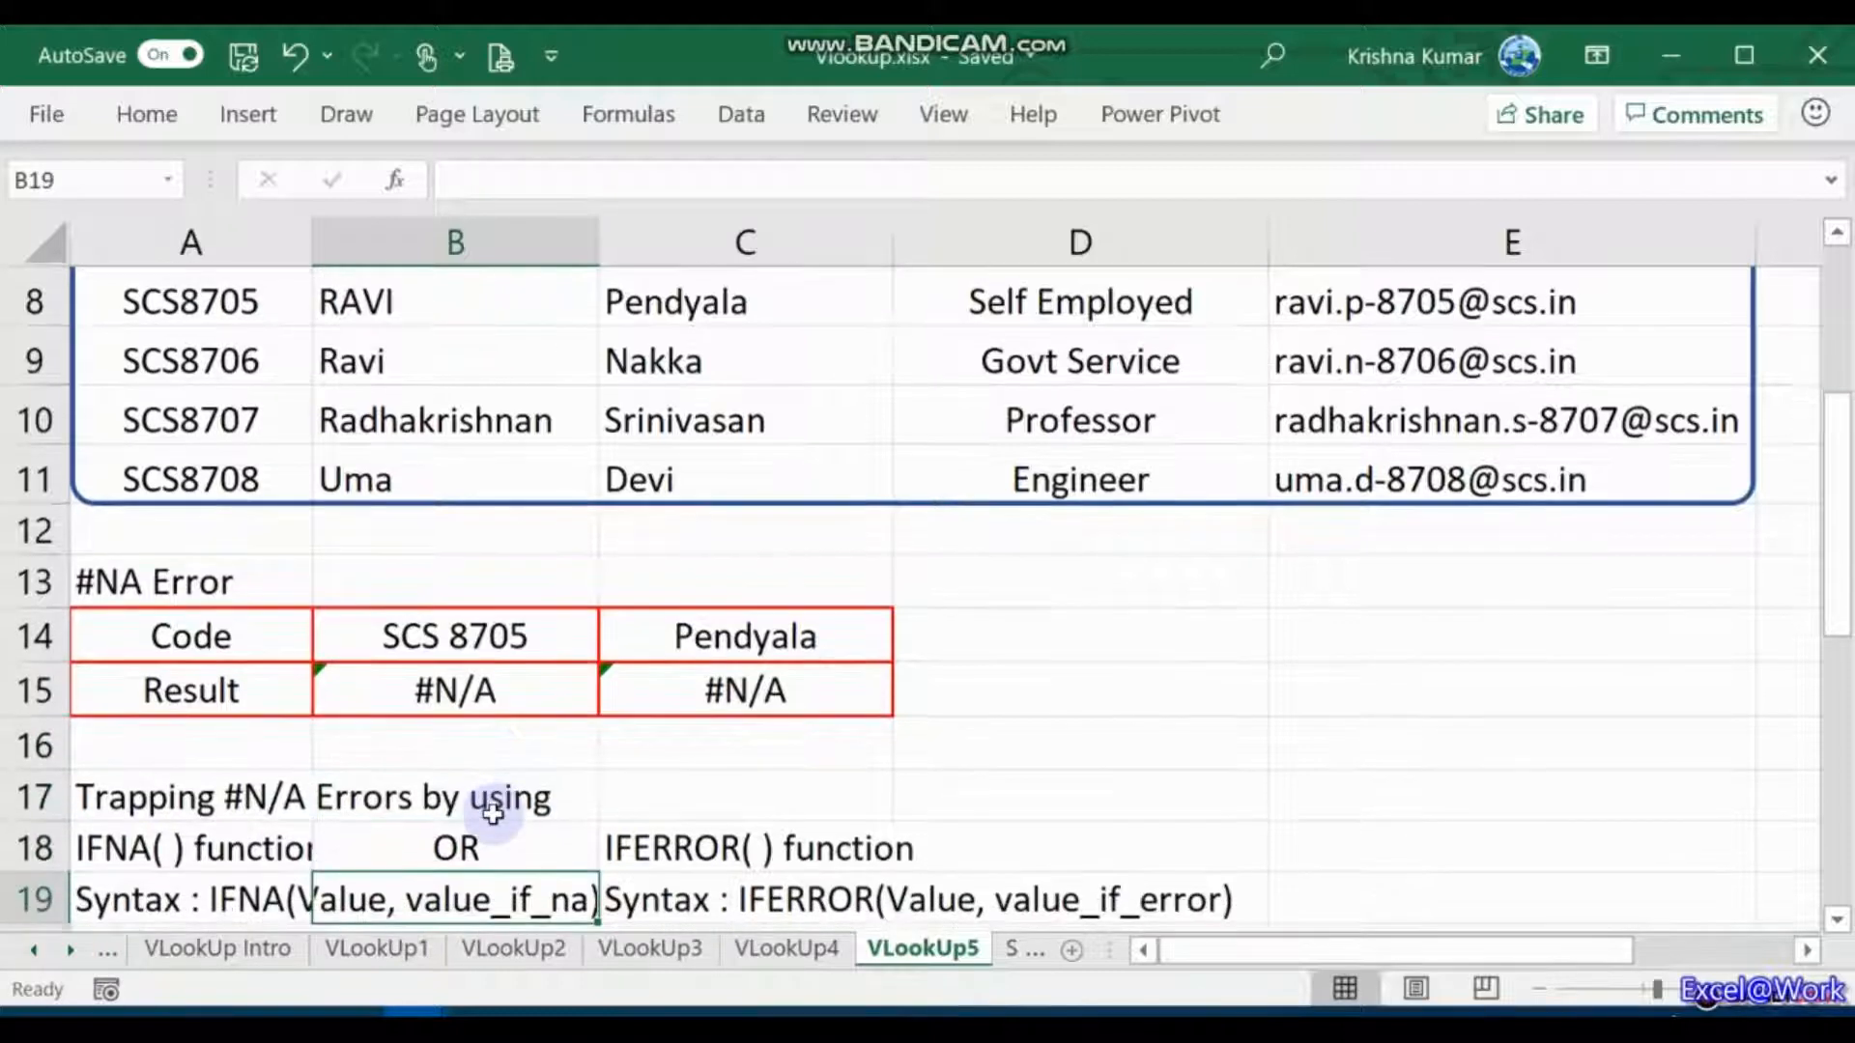
pyautogui.press('Left')
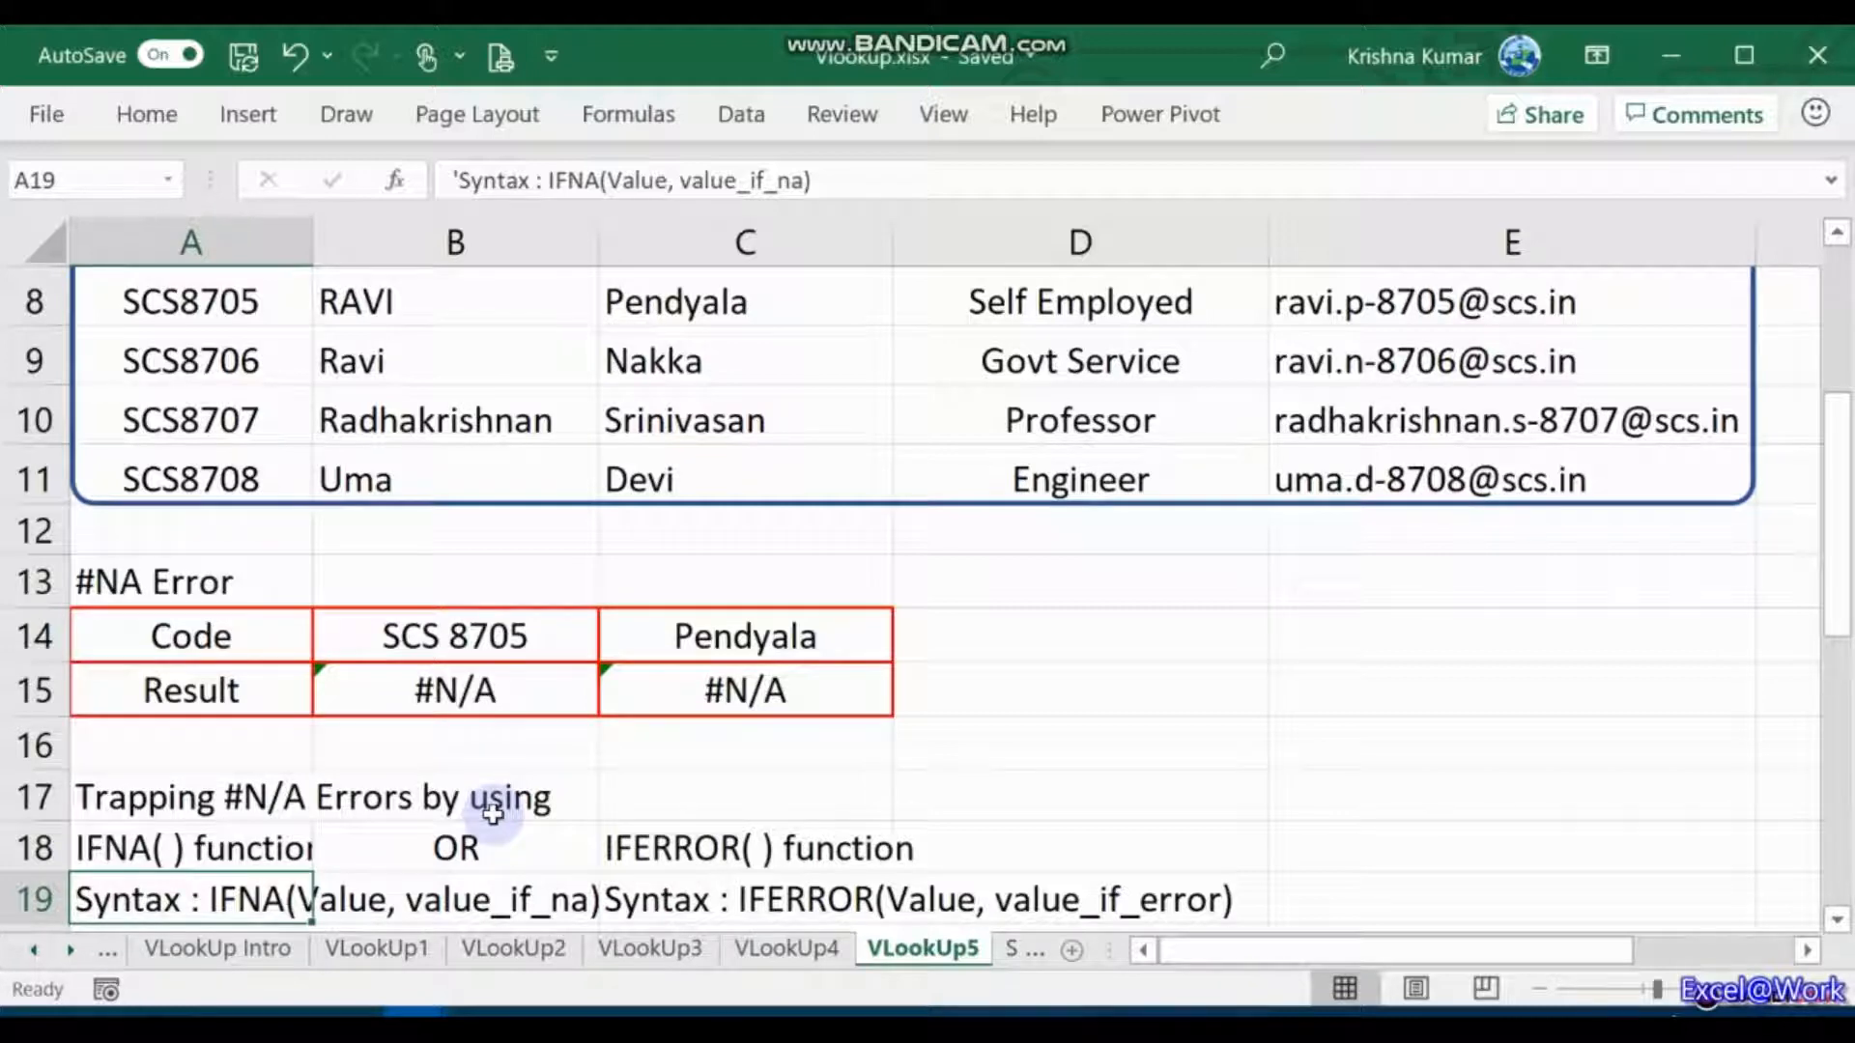
pyautogui.press('Down')
pyautogui.press('Up')
pyautogui.press('Right')
pyautogui.press('Left')
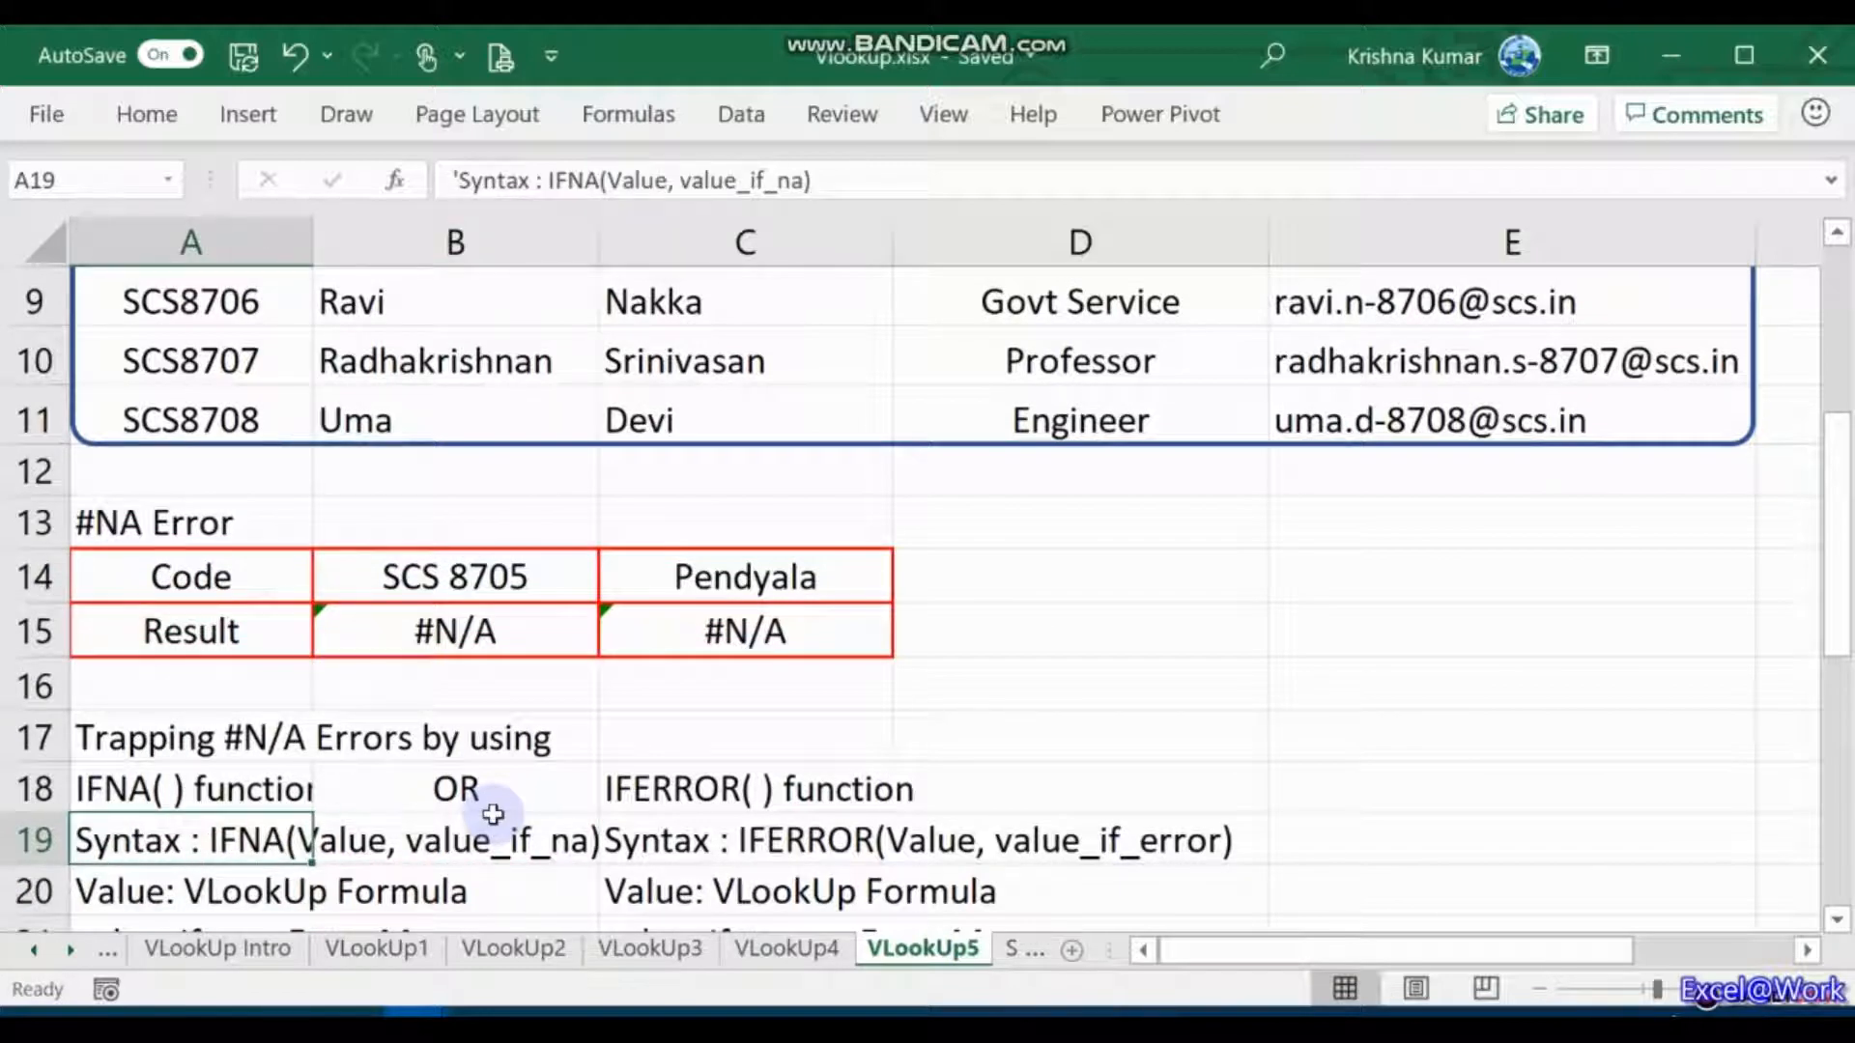
pyautogui.press('Right')
pyautogui.press('Left')
pyautogui.press('Down')
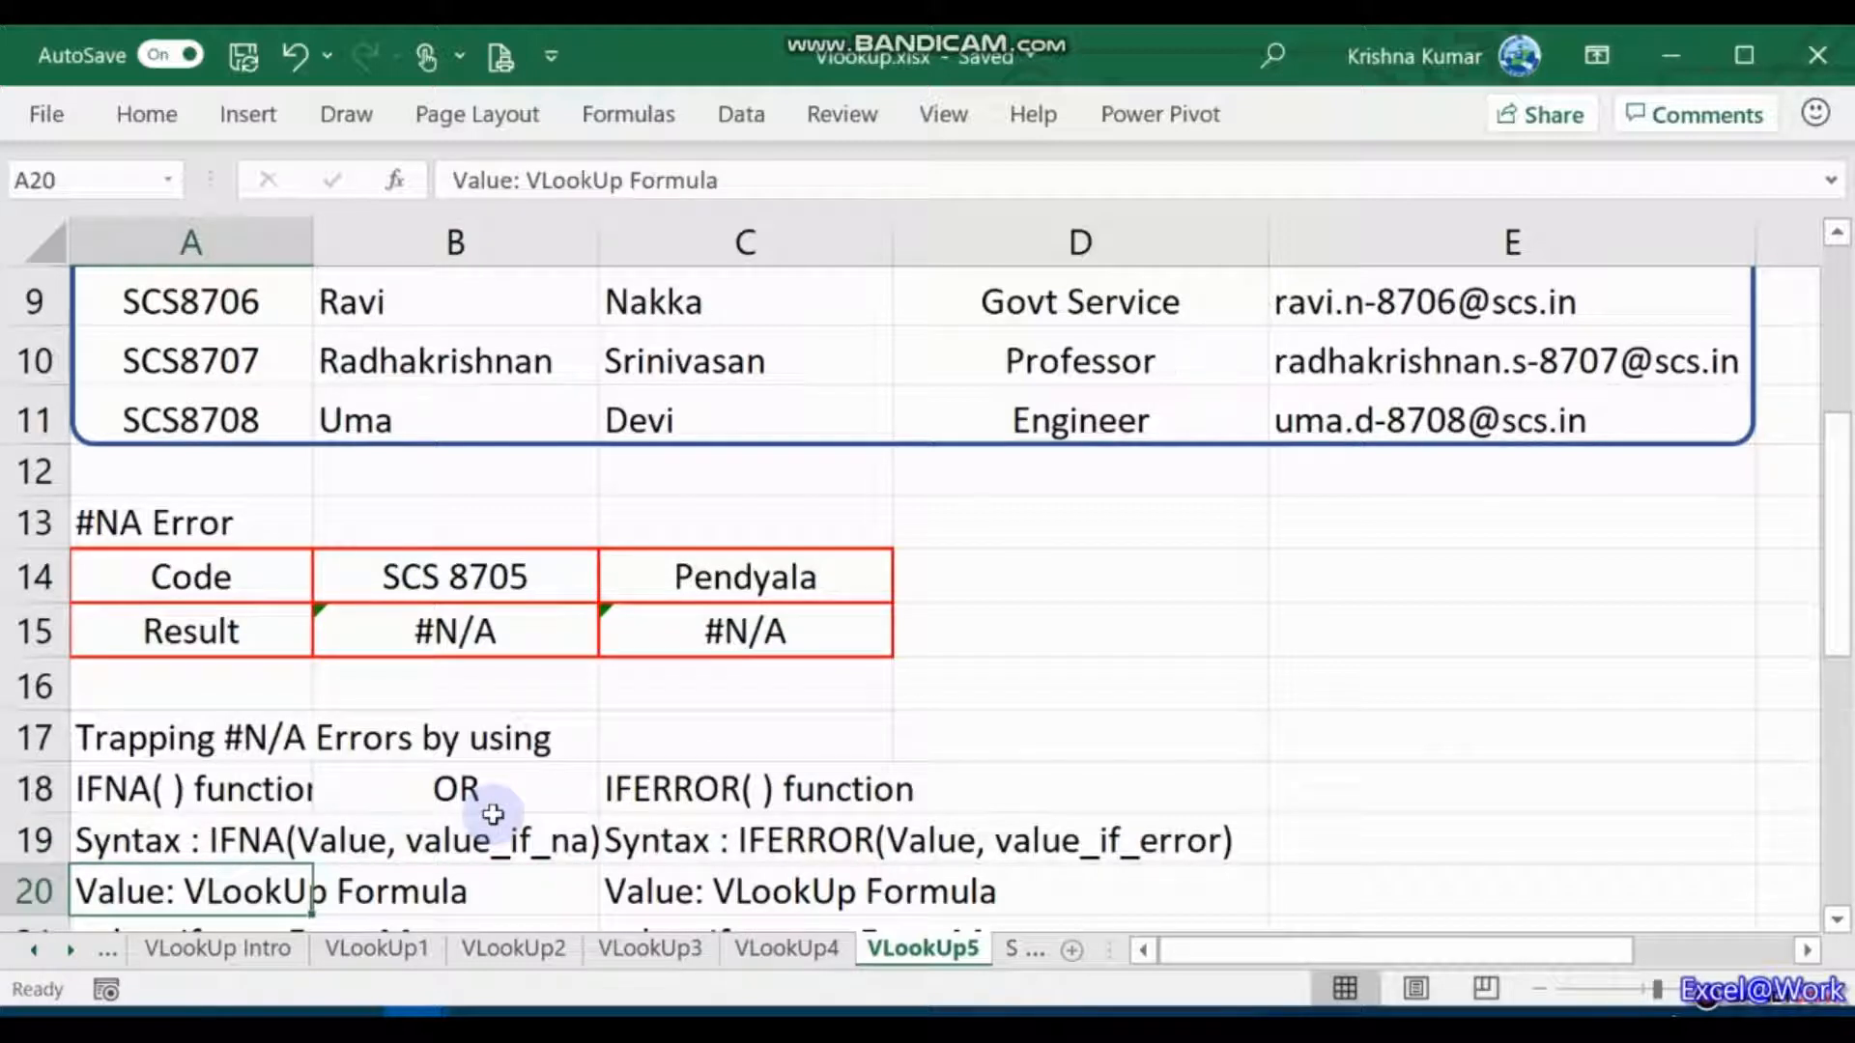
pyautogui.press('Down')
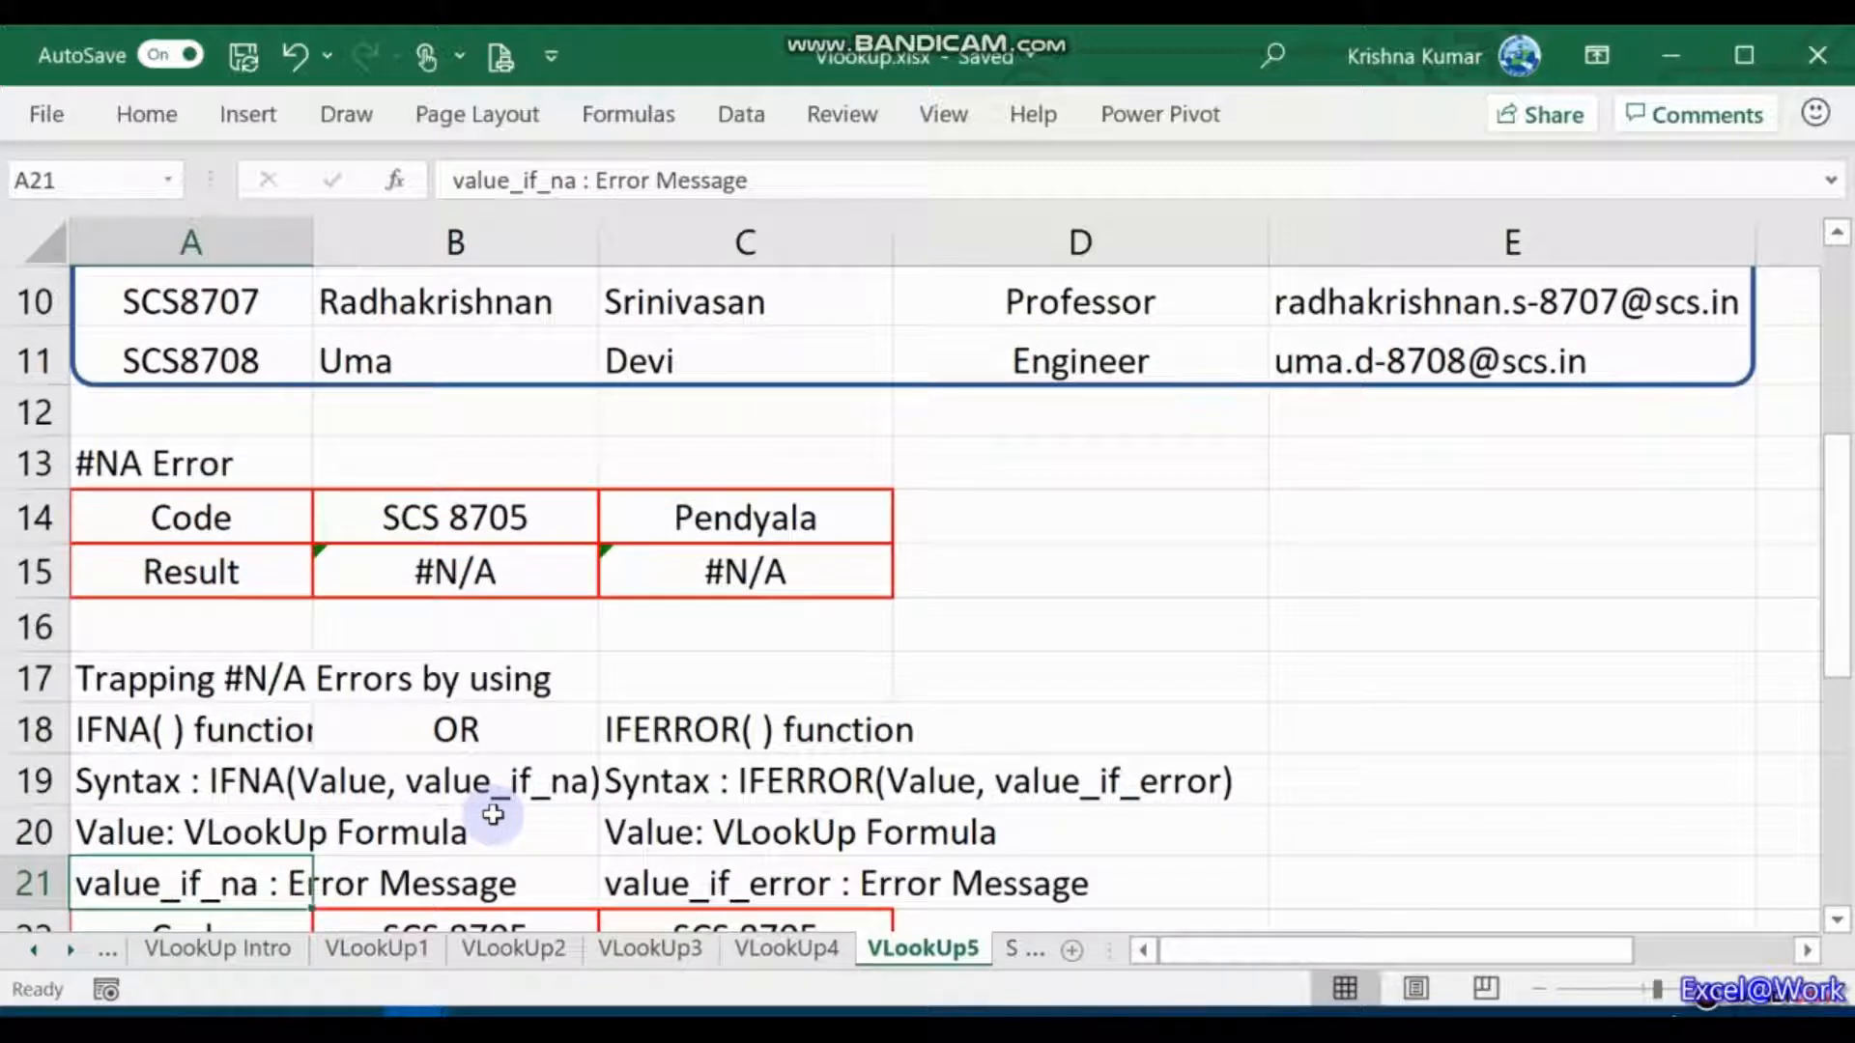
pyautogui.press('Down')
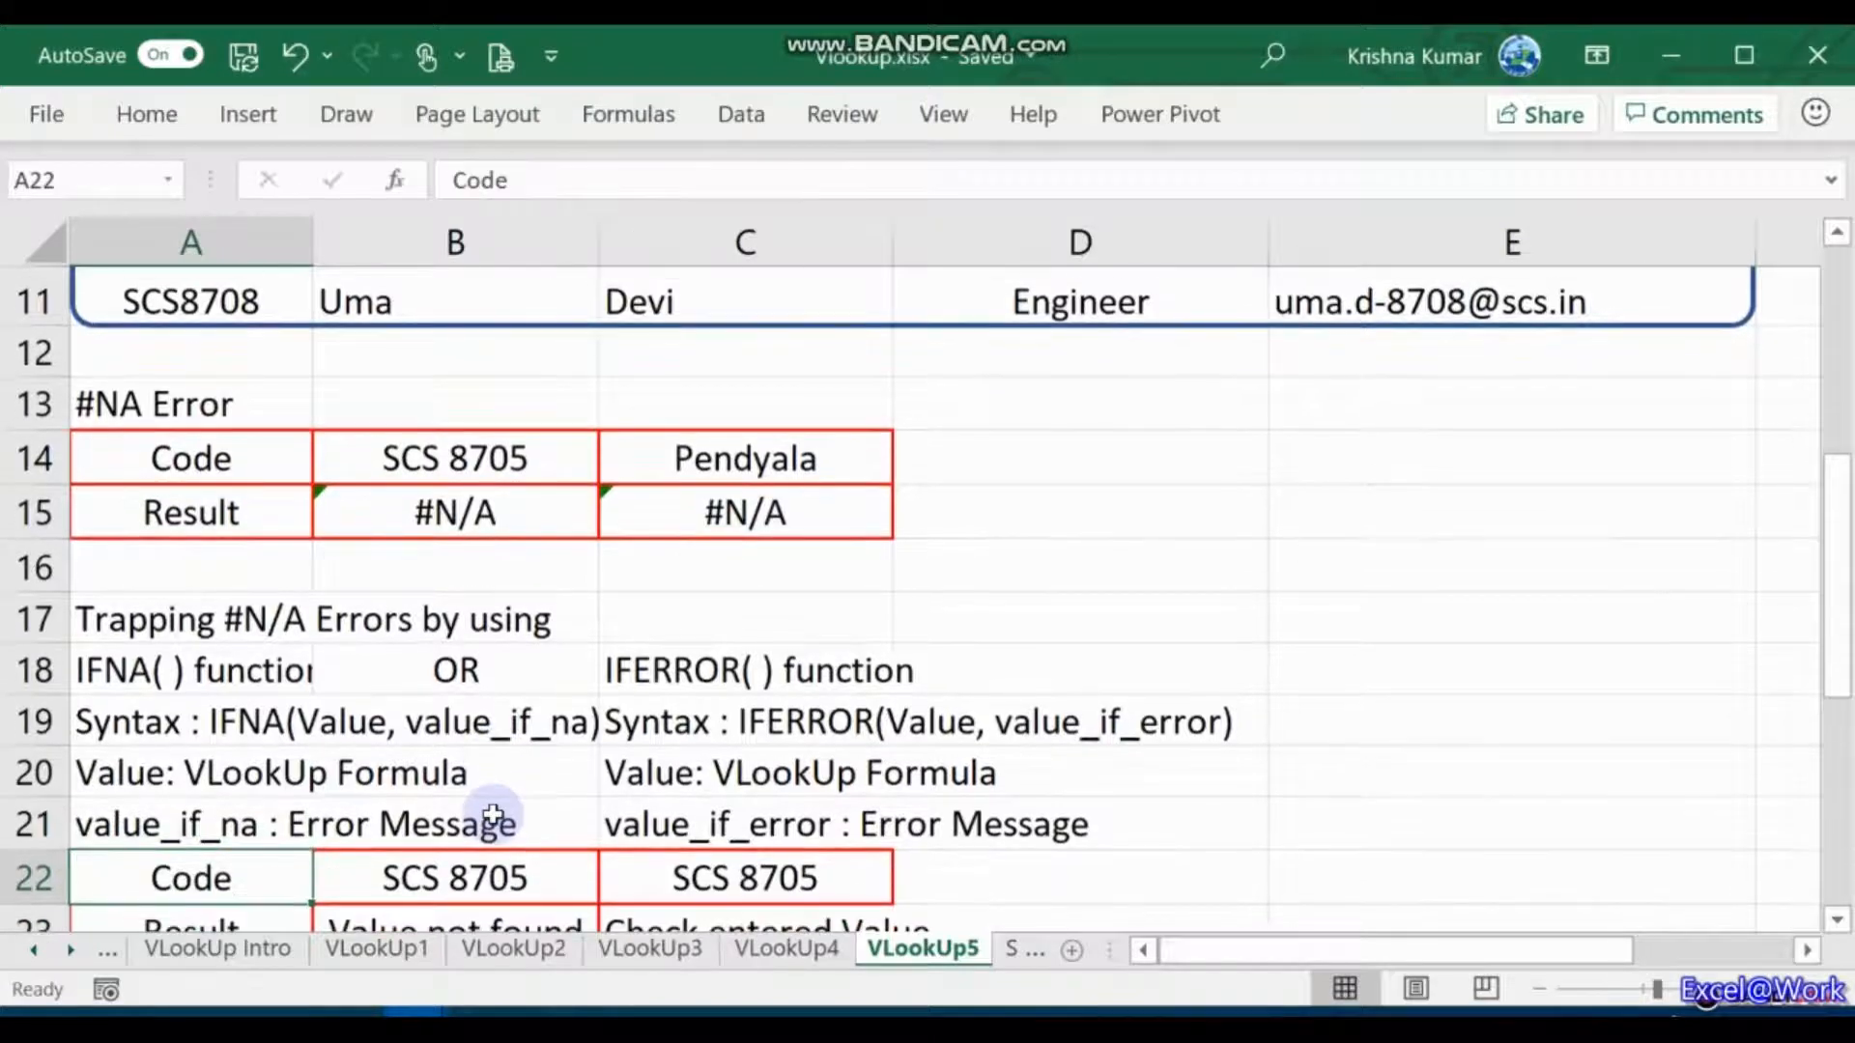
# Step: Inspect the lookup codes in row 22 and the existing IFNA formula in B23
pyautogui.press('Down')
pyautogui.press('Right')
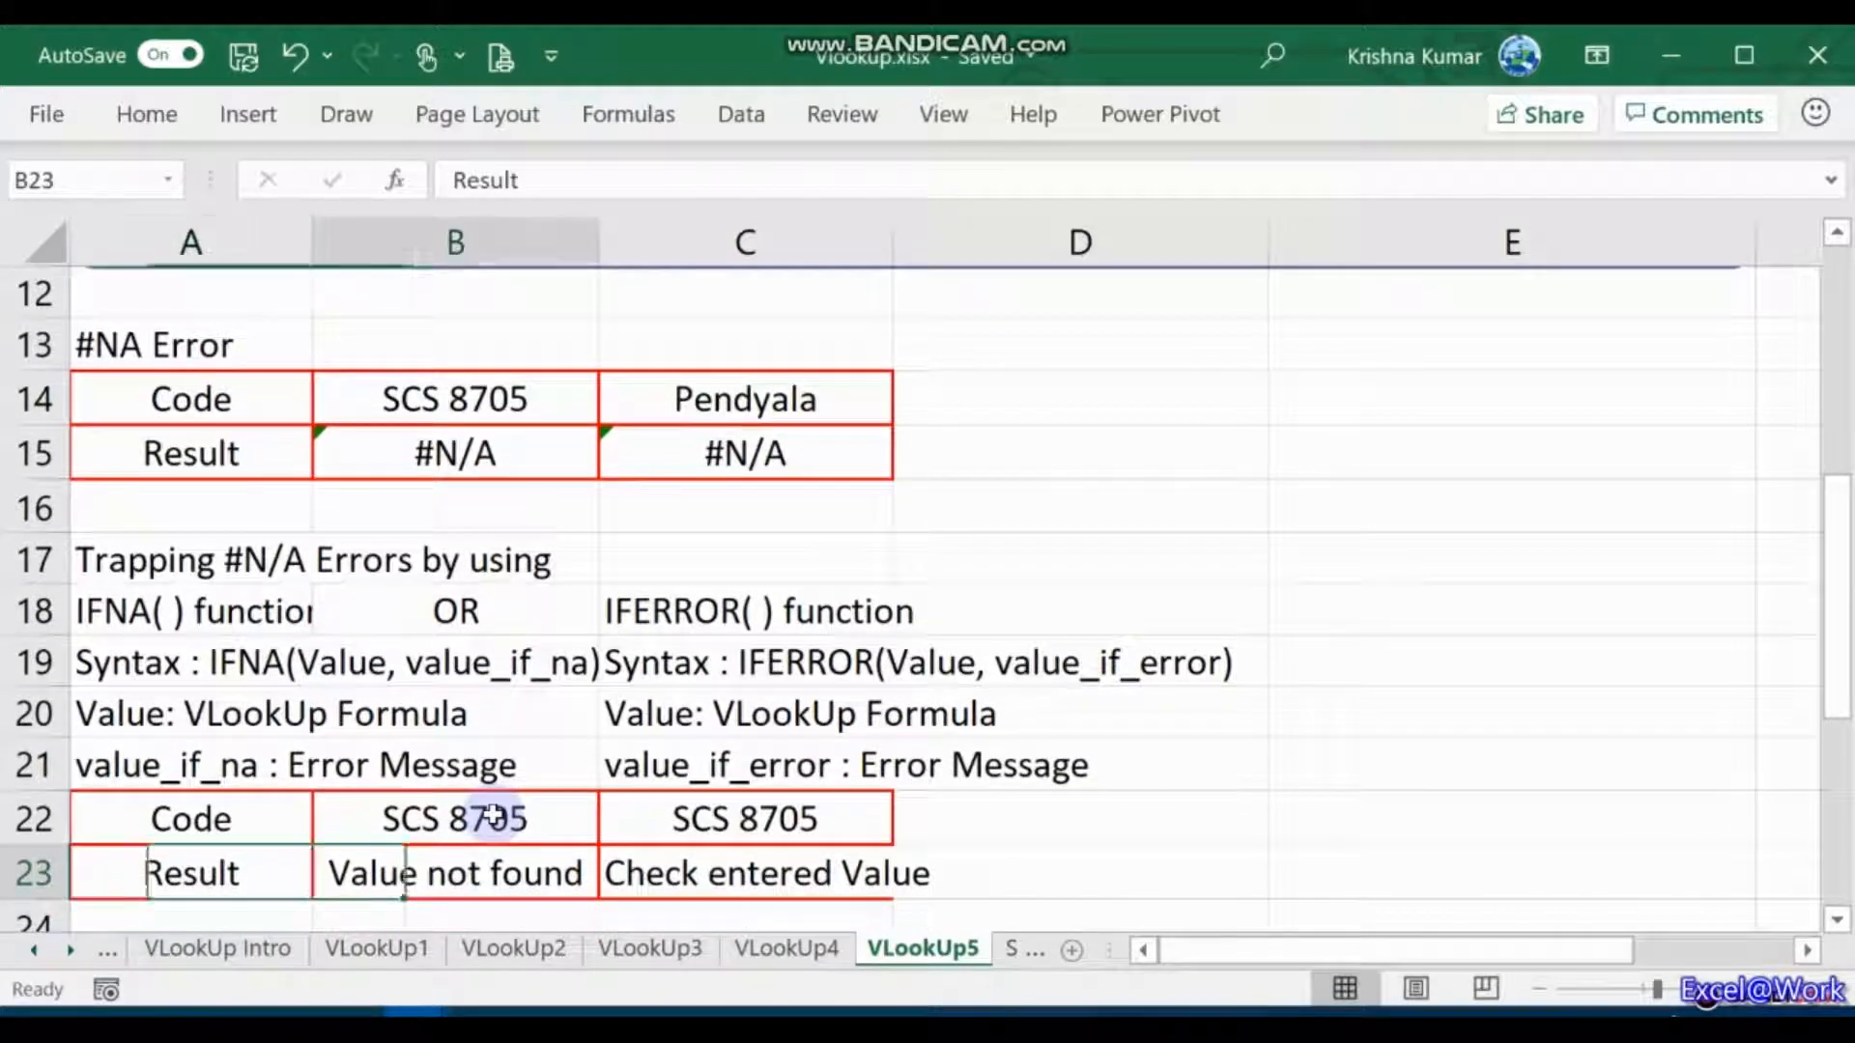
pyautogui.press('Up')
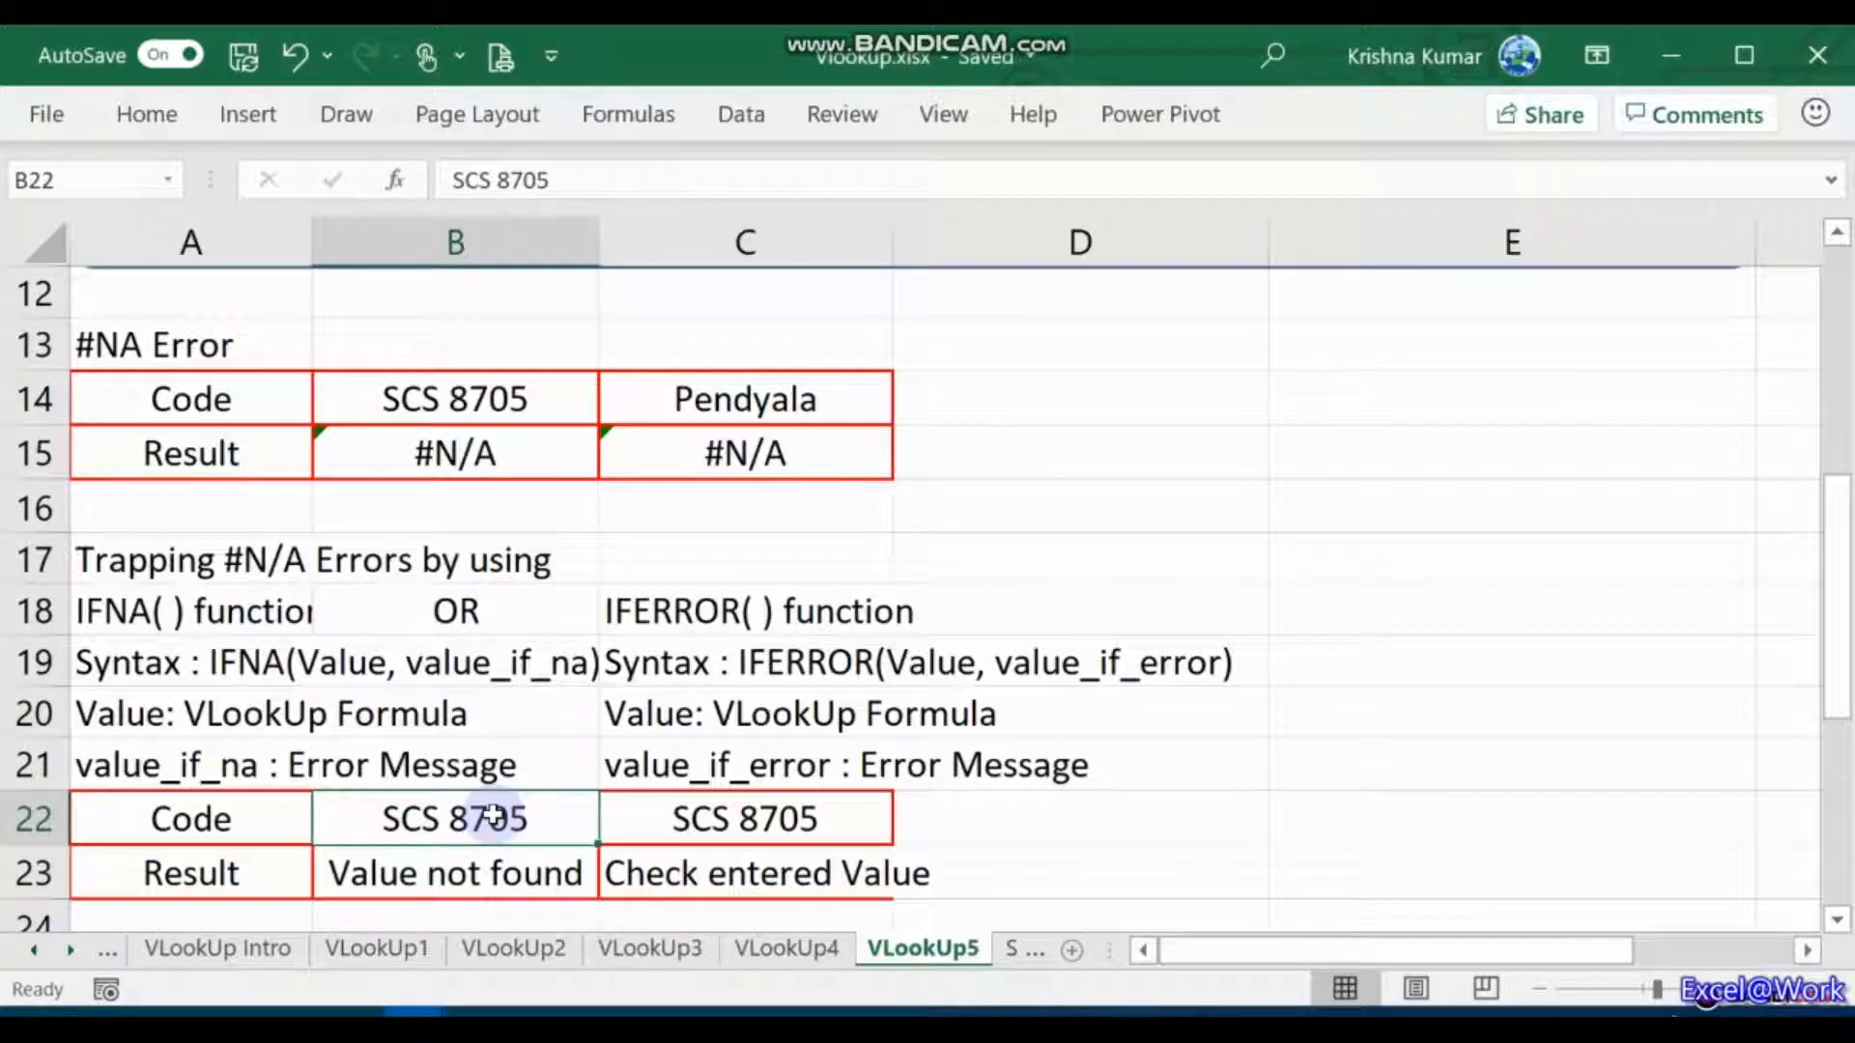
pyautogui.press('Left')
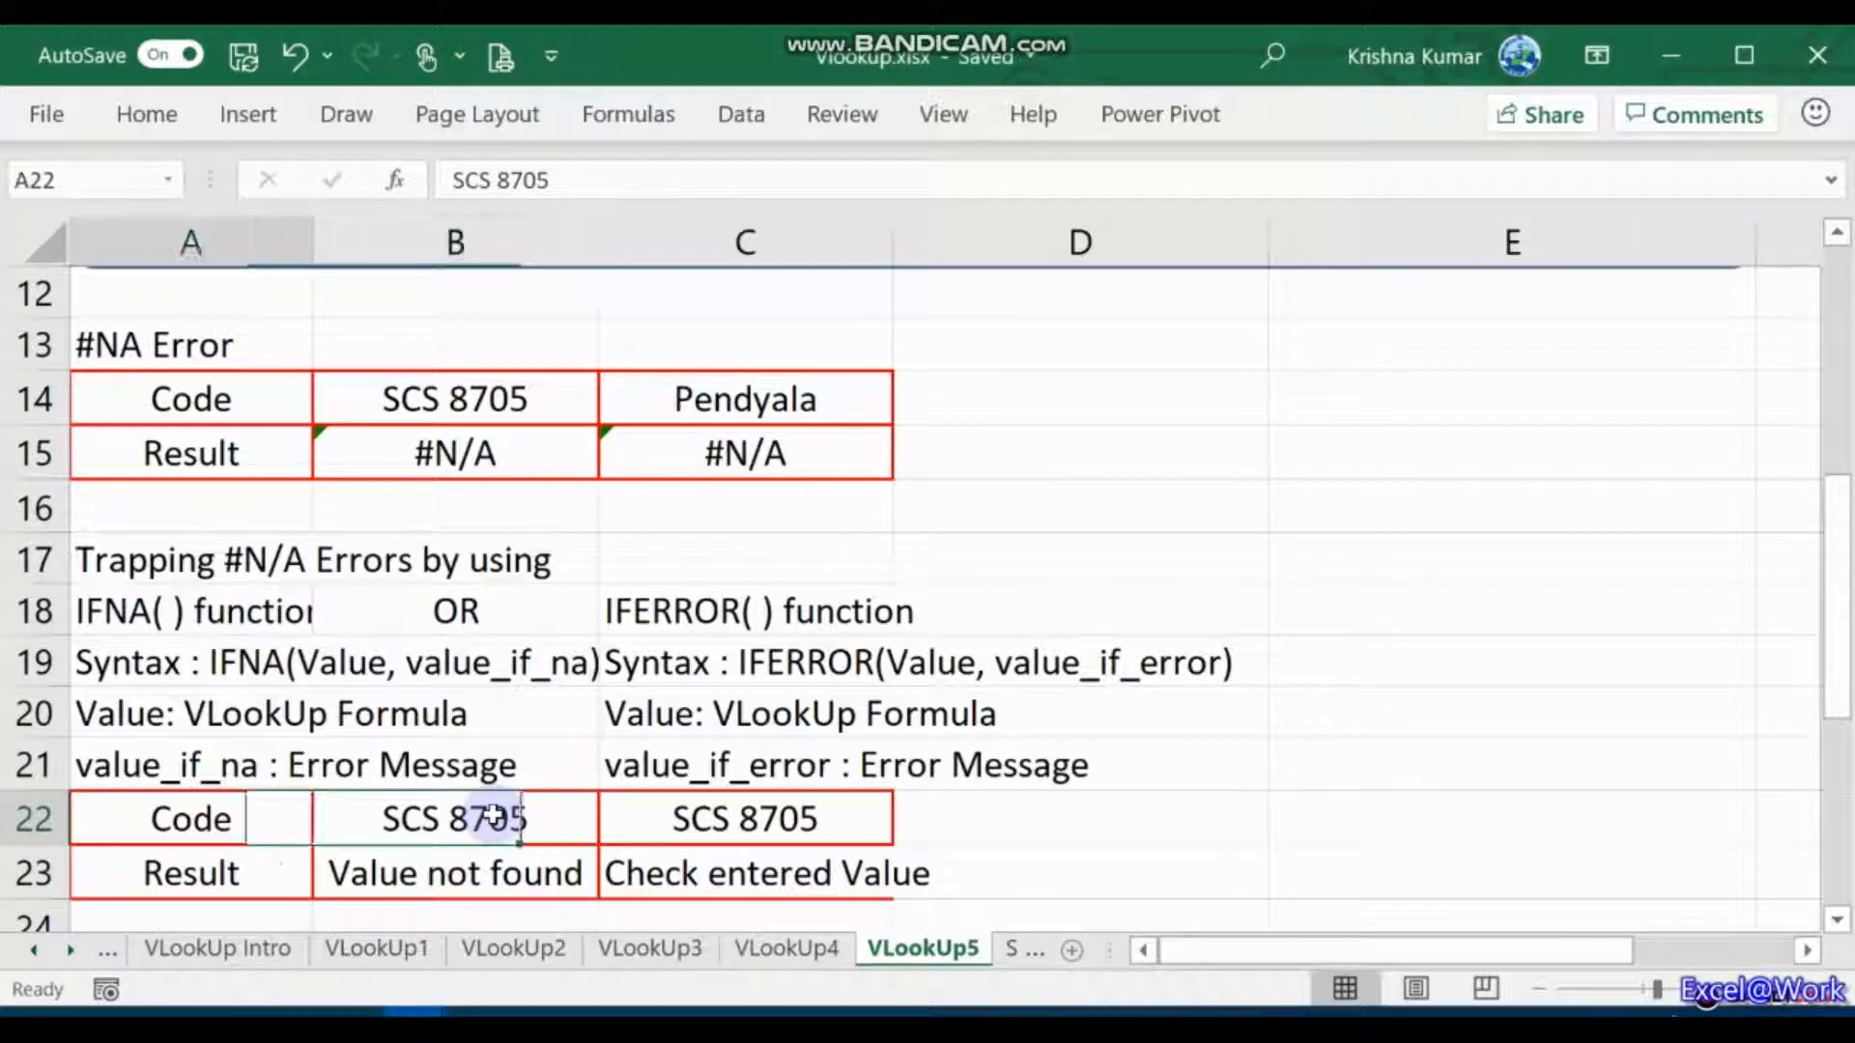
pyautogui.press('Right')
pyautogui.press('Right')
pyautogui.press('Left')
pyautogui.press('Down')
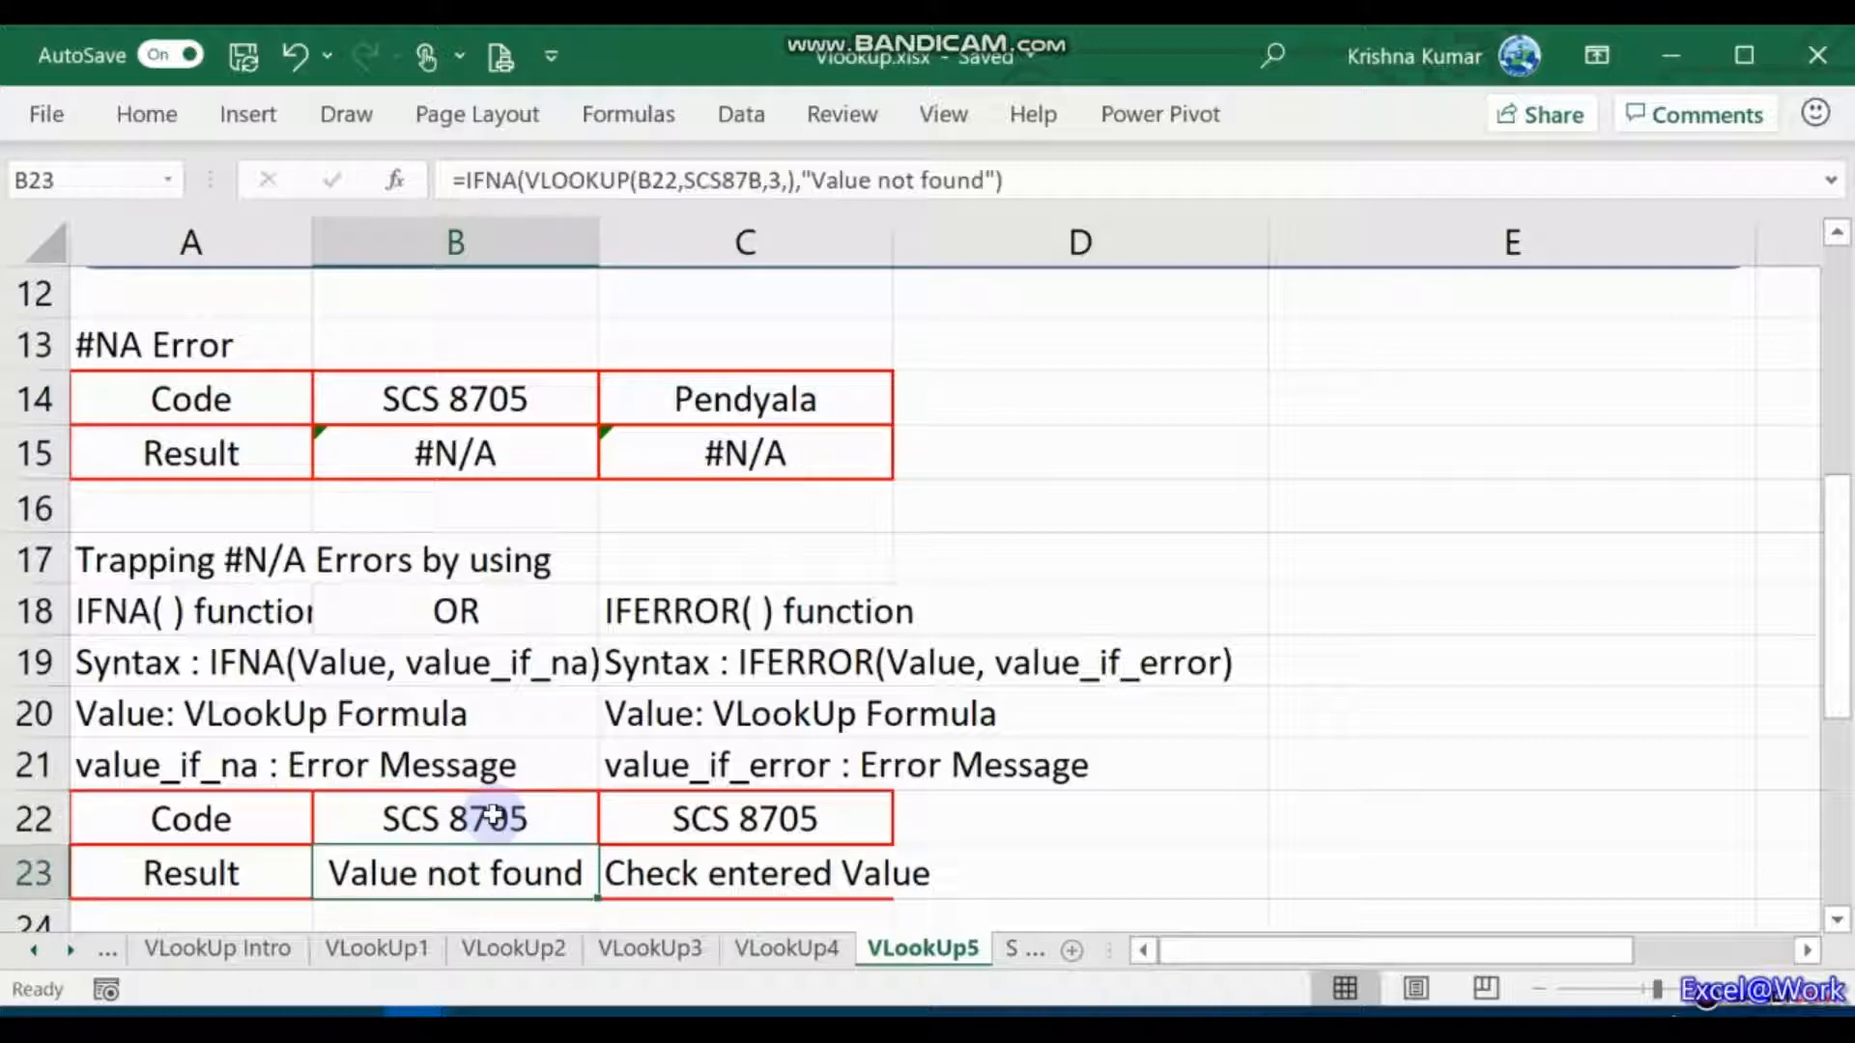
pyautogui.press('Up')
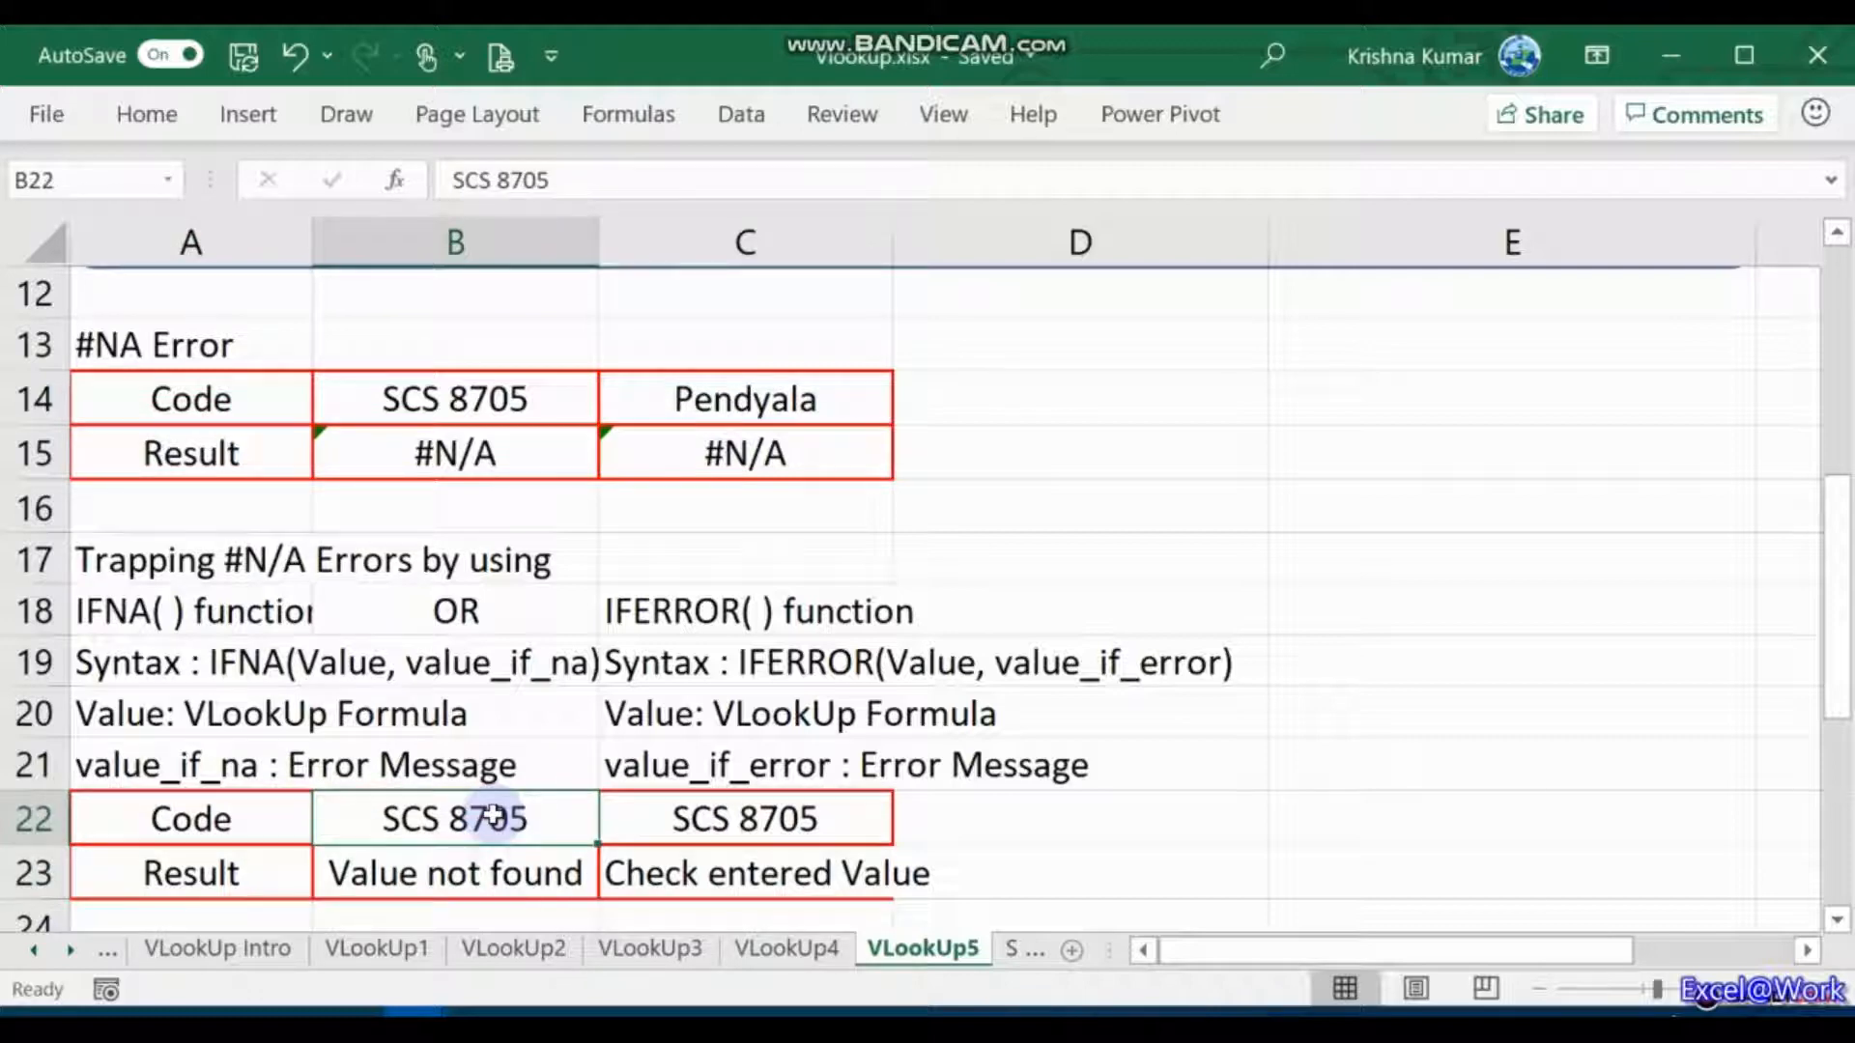
pyautogui.press('Down')
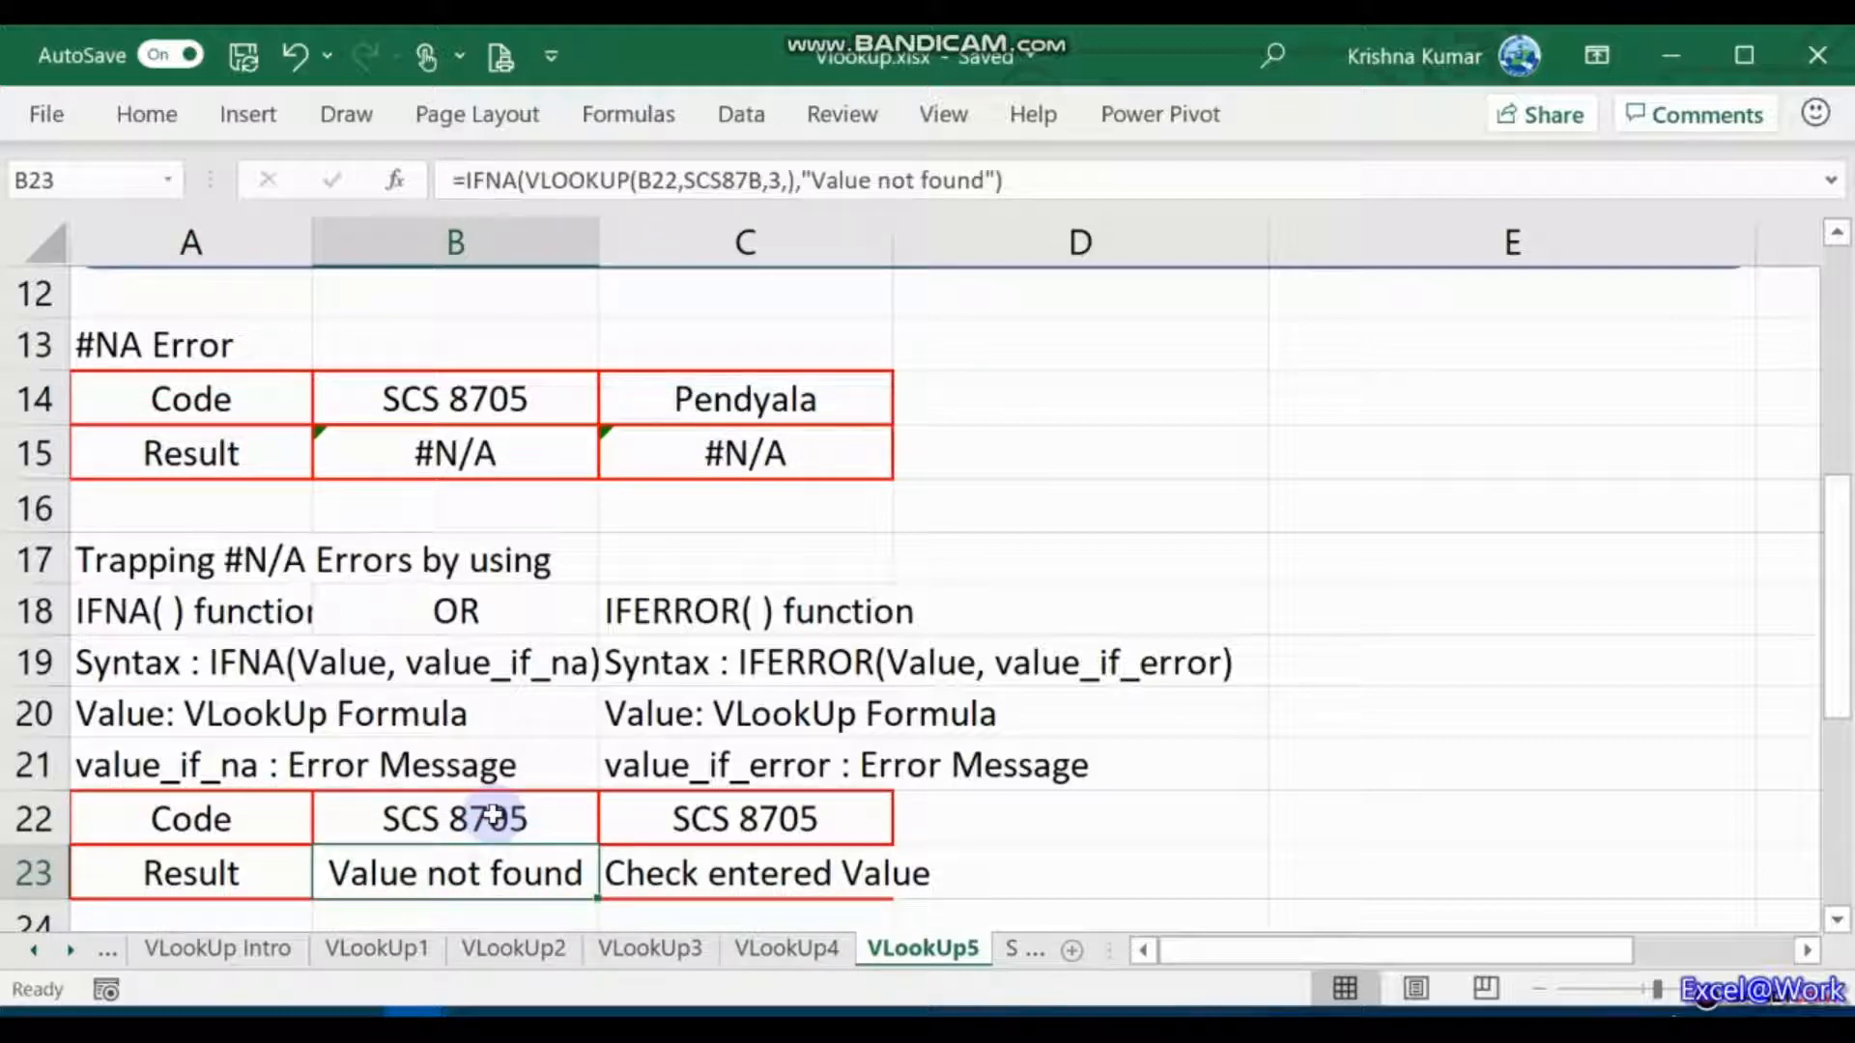
# Step: Clear the existing result formulas from cells B23:C23
pyautogui.hotkey('shift', 'Right')
pyautogui.press('Delete')
pyautogui.press('Up')
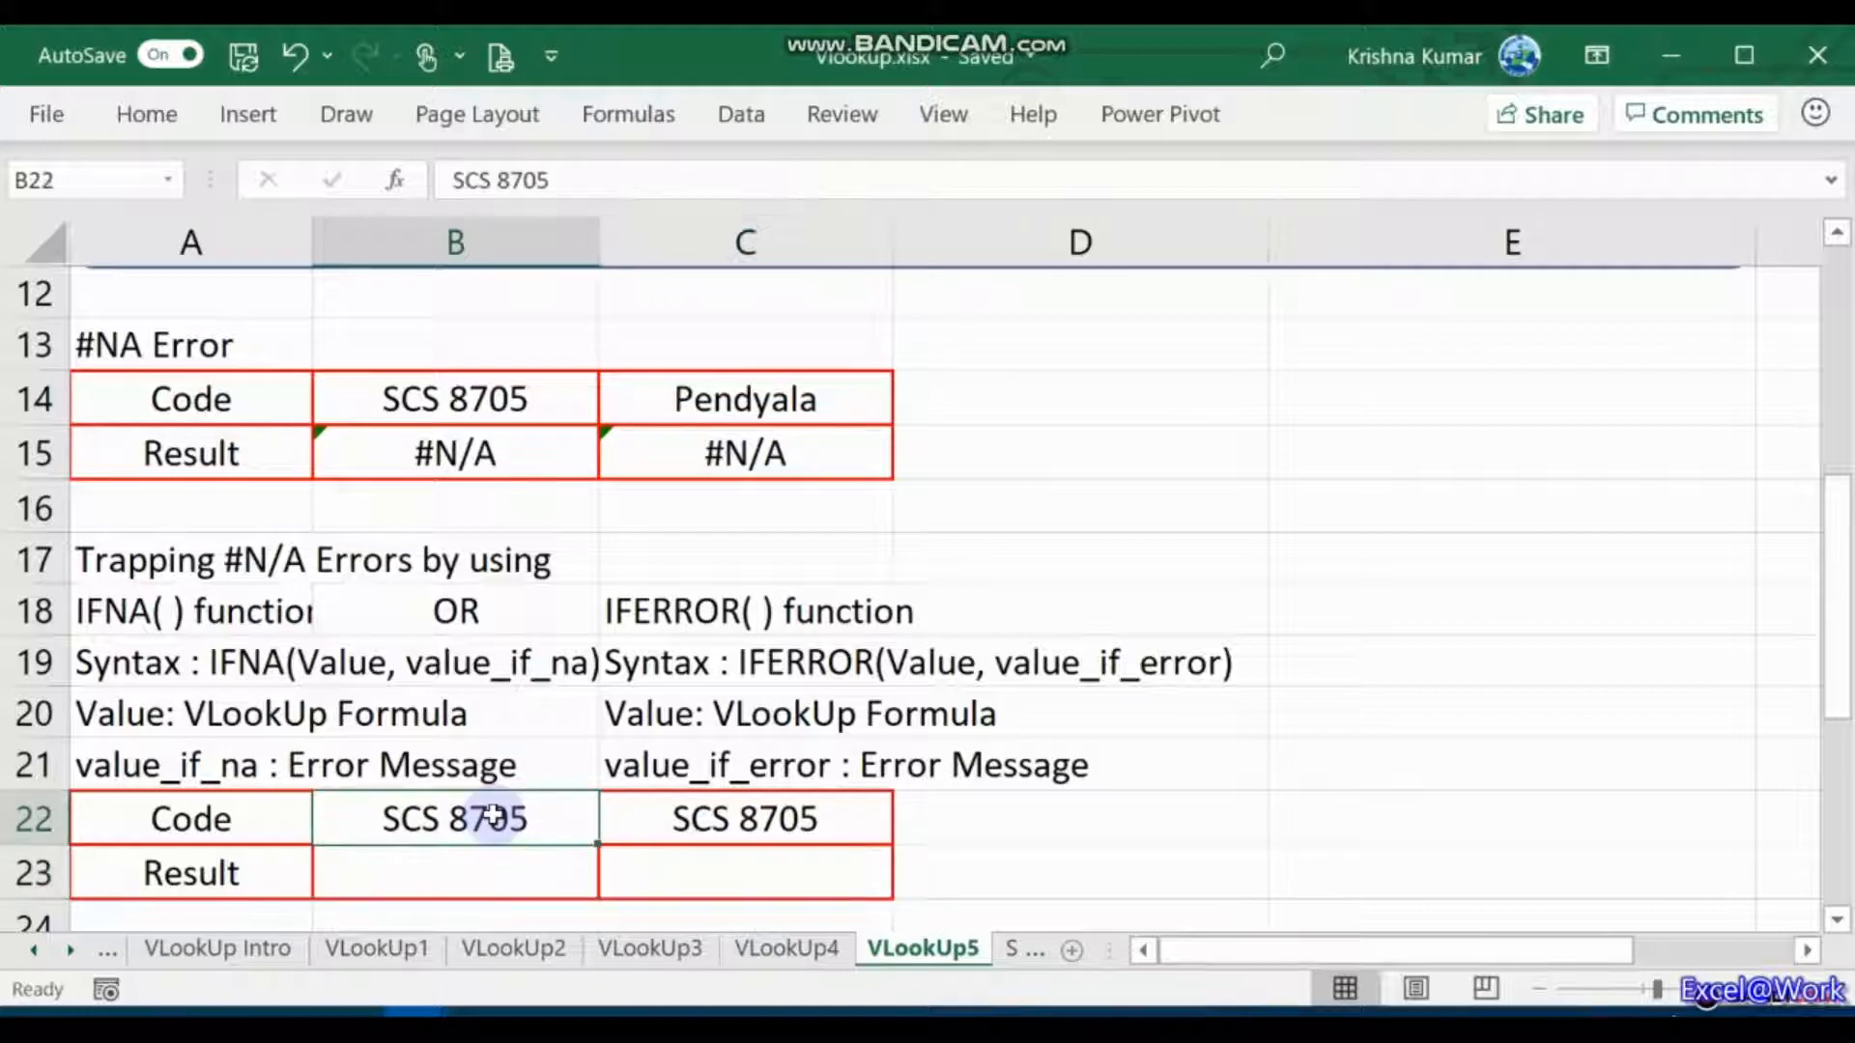
# Step: Start an IFNA formula in B23 with a nested VLOOKUP as its value argument
pyautogui.press('Down')
pyautogui.write('=ifna')
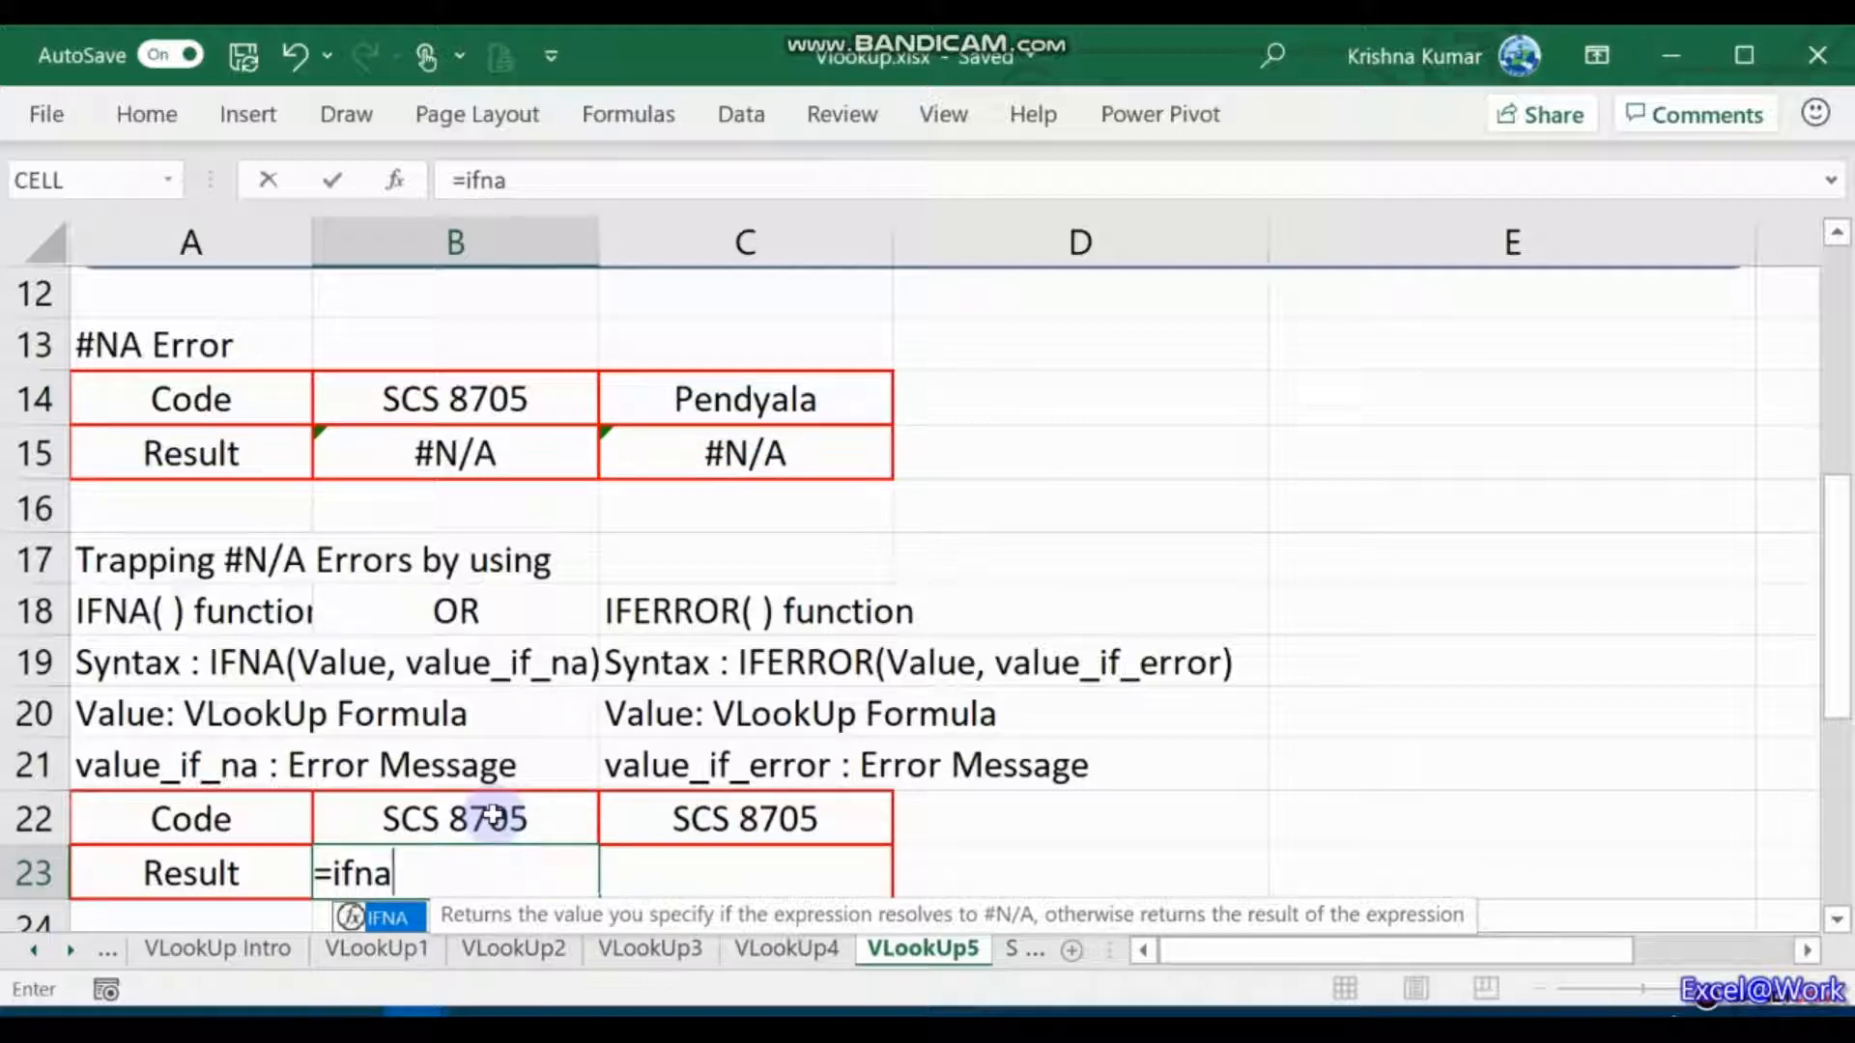
pyautogui.write('(')
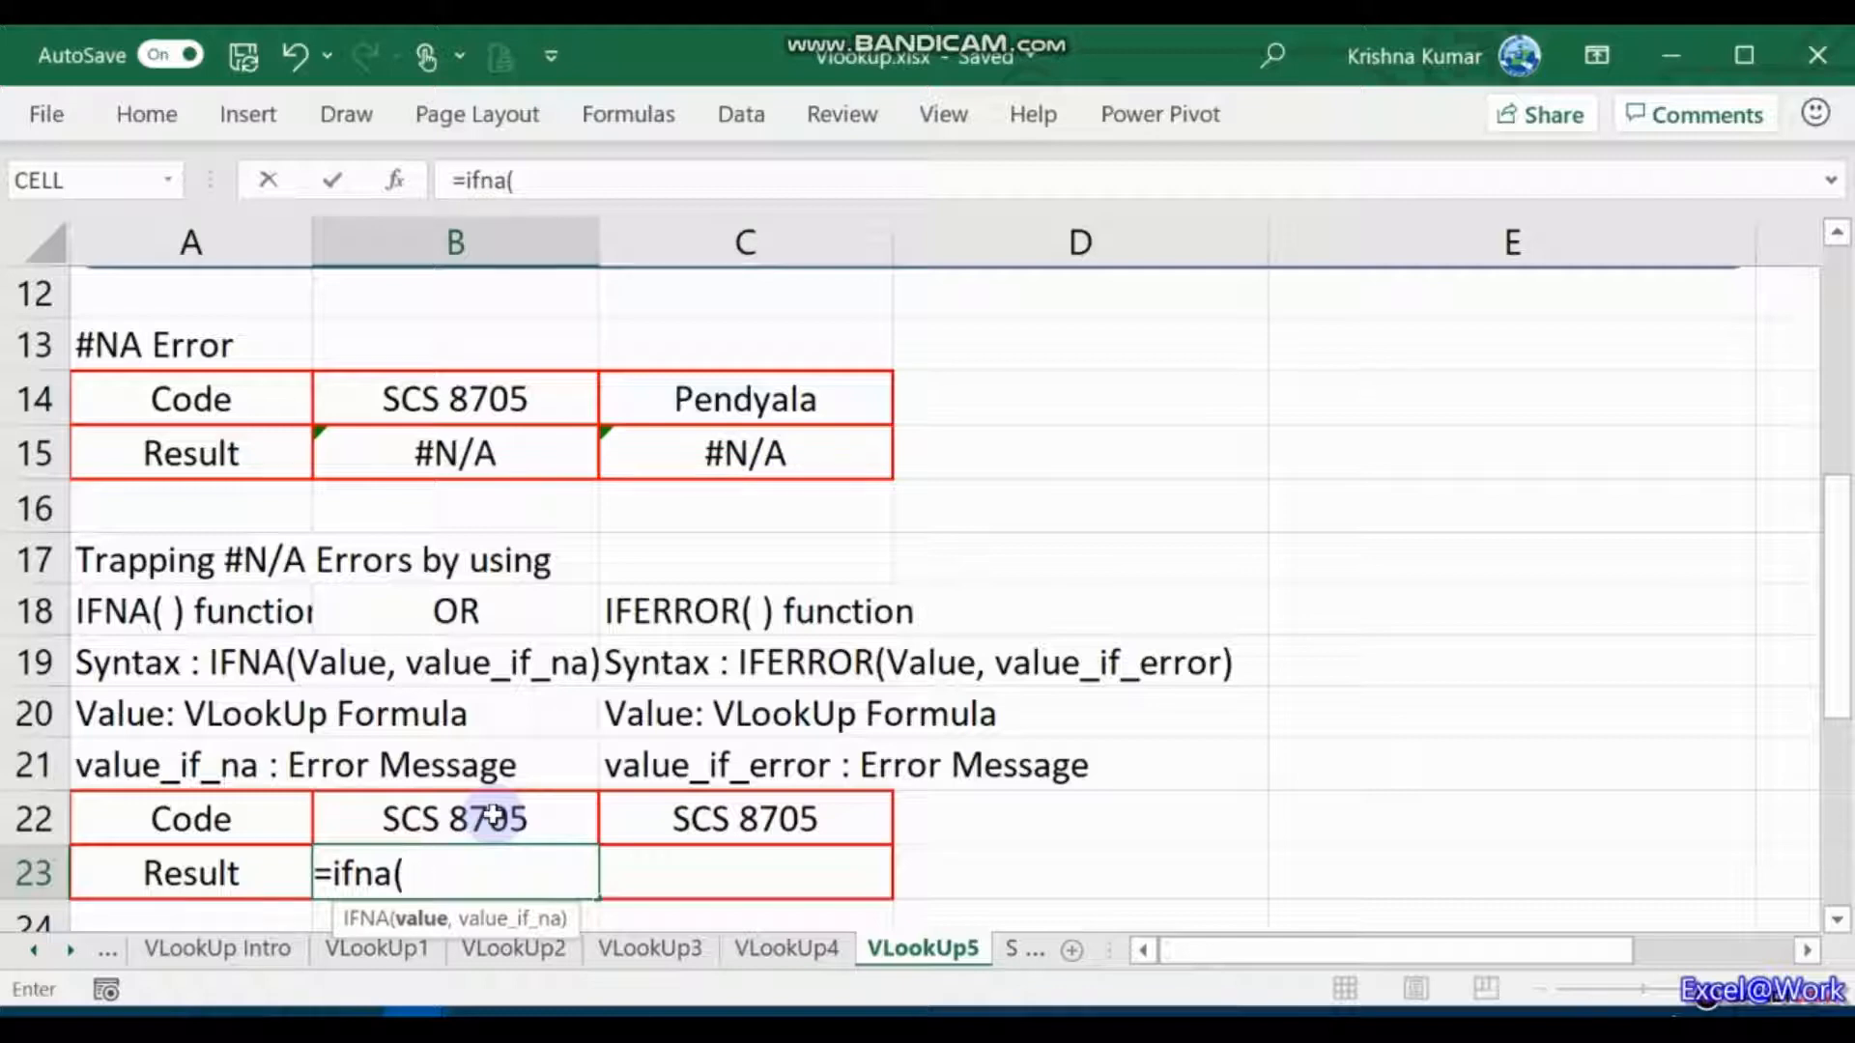
pyautogui.write('vlokk')
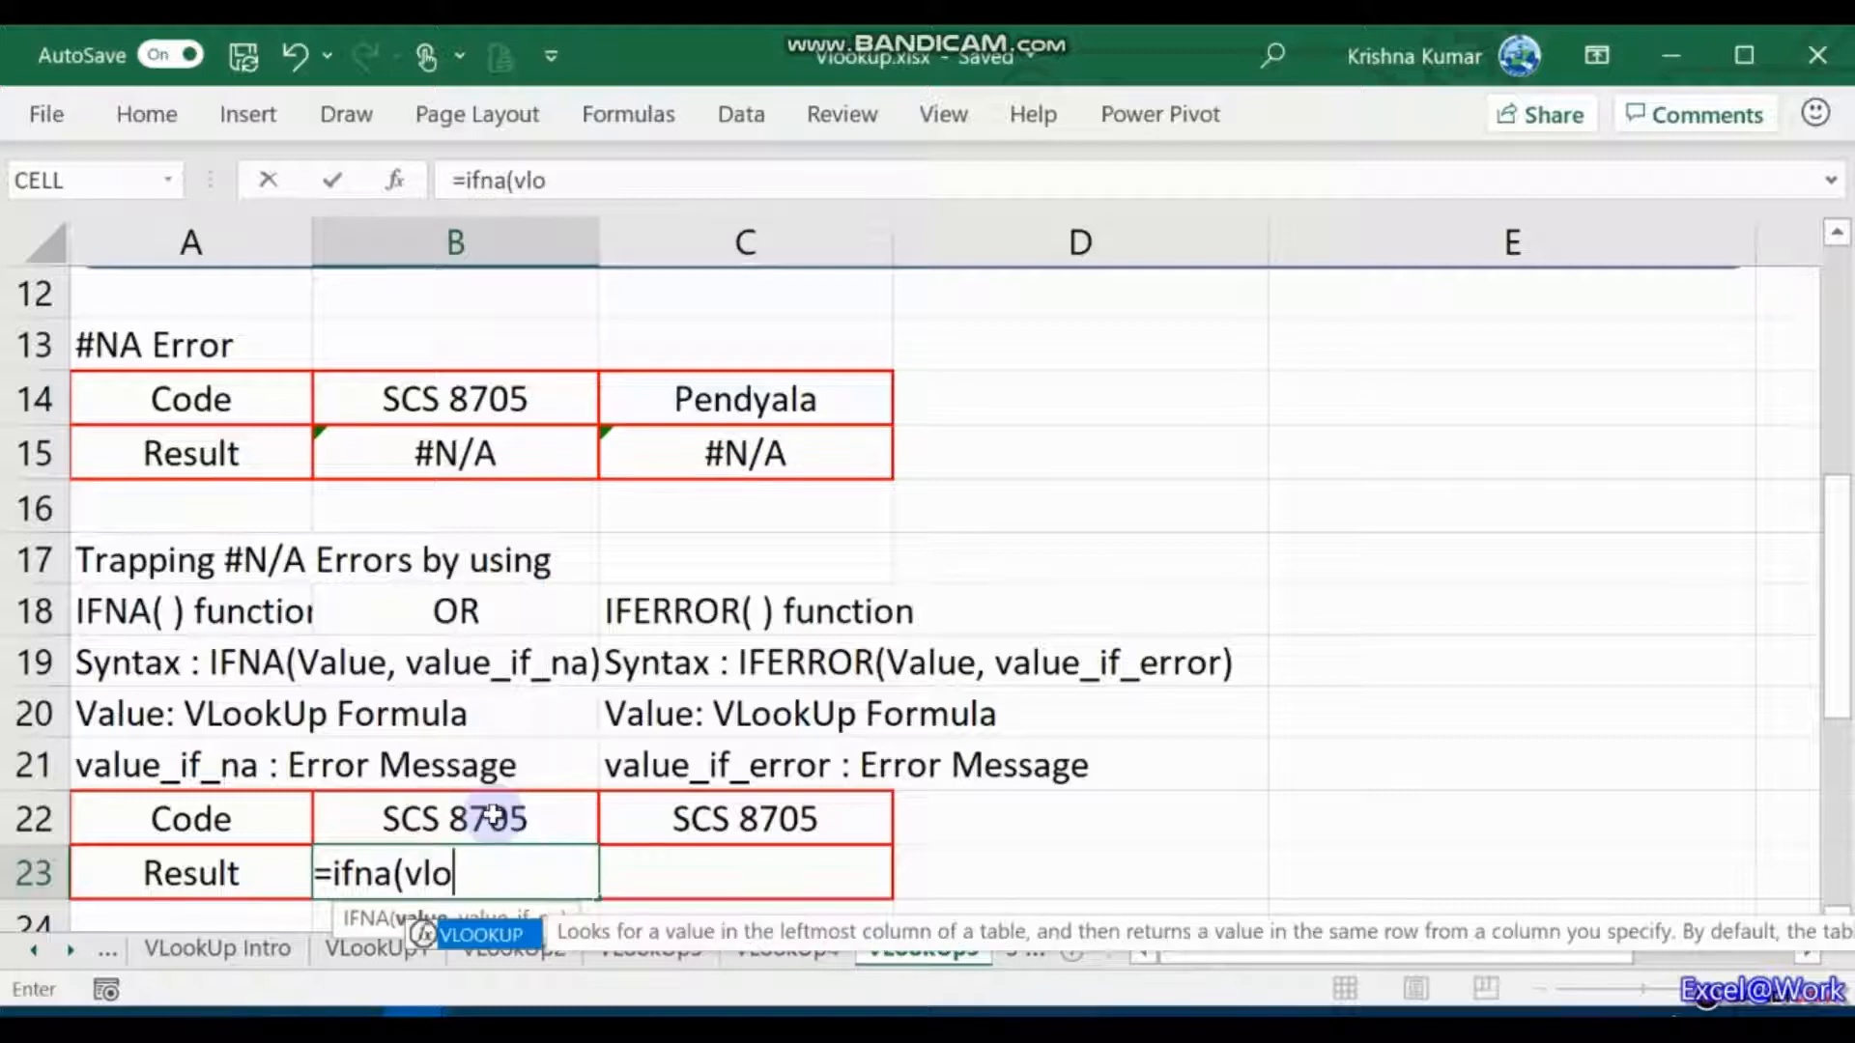
pyautogui.press('BackSpace')
pyautogui.press('BackSpace')
pyautogui.write('okup')
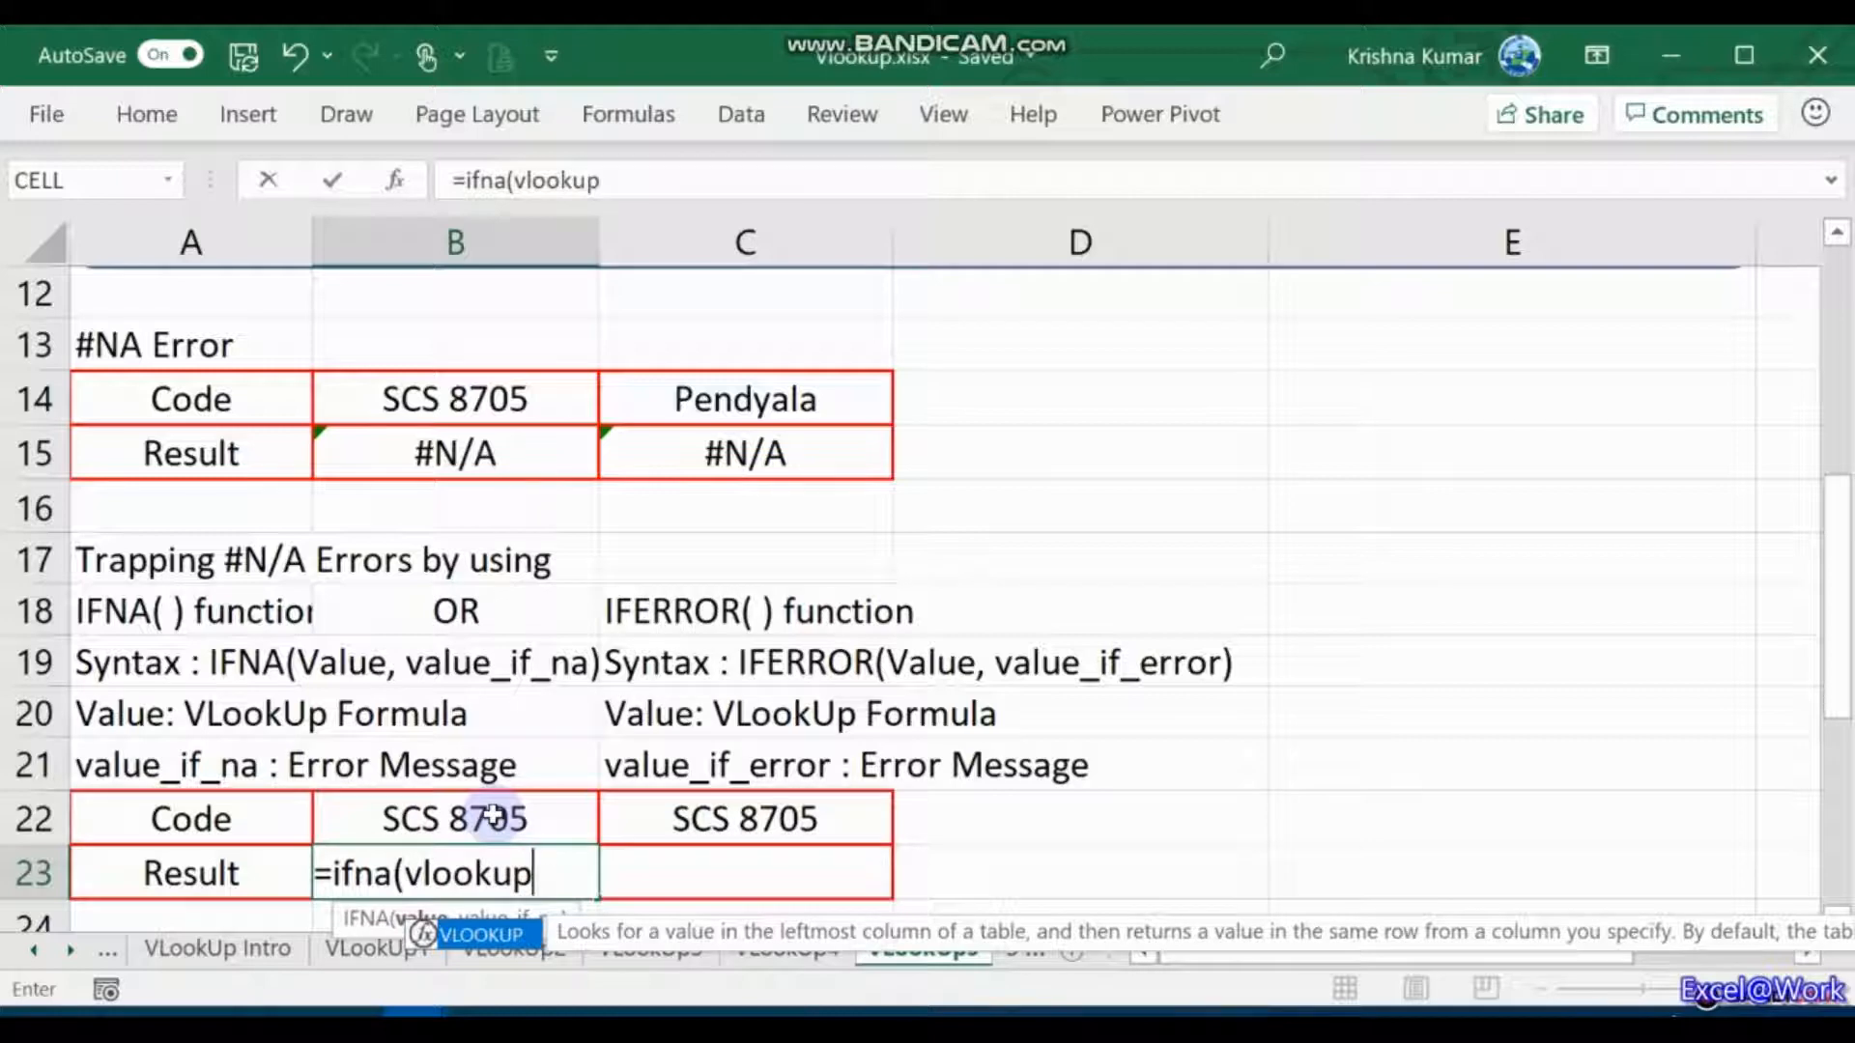
pyautogui.write('(')
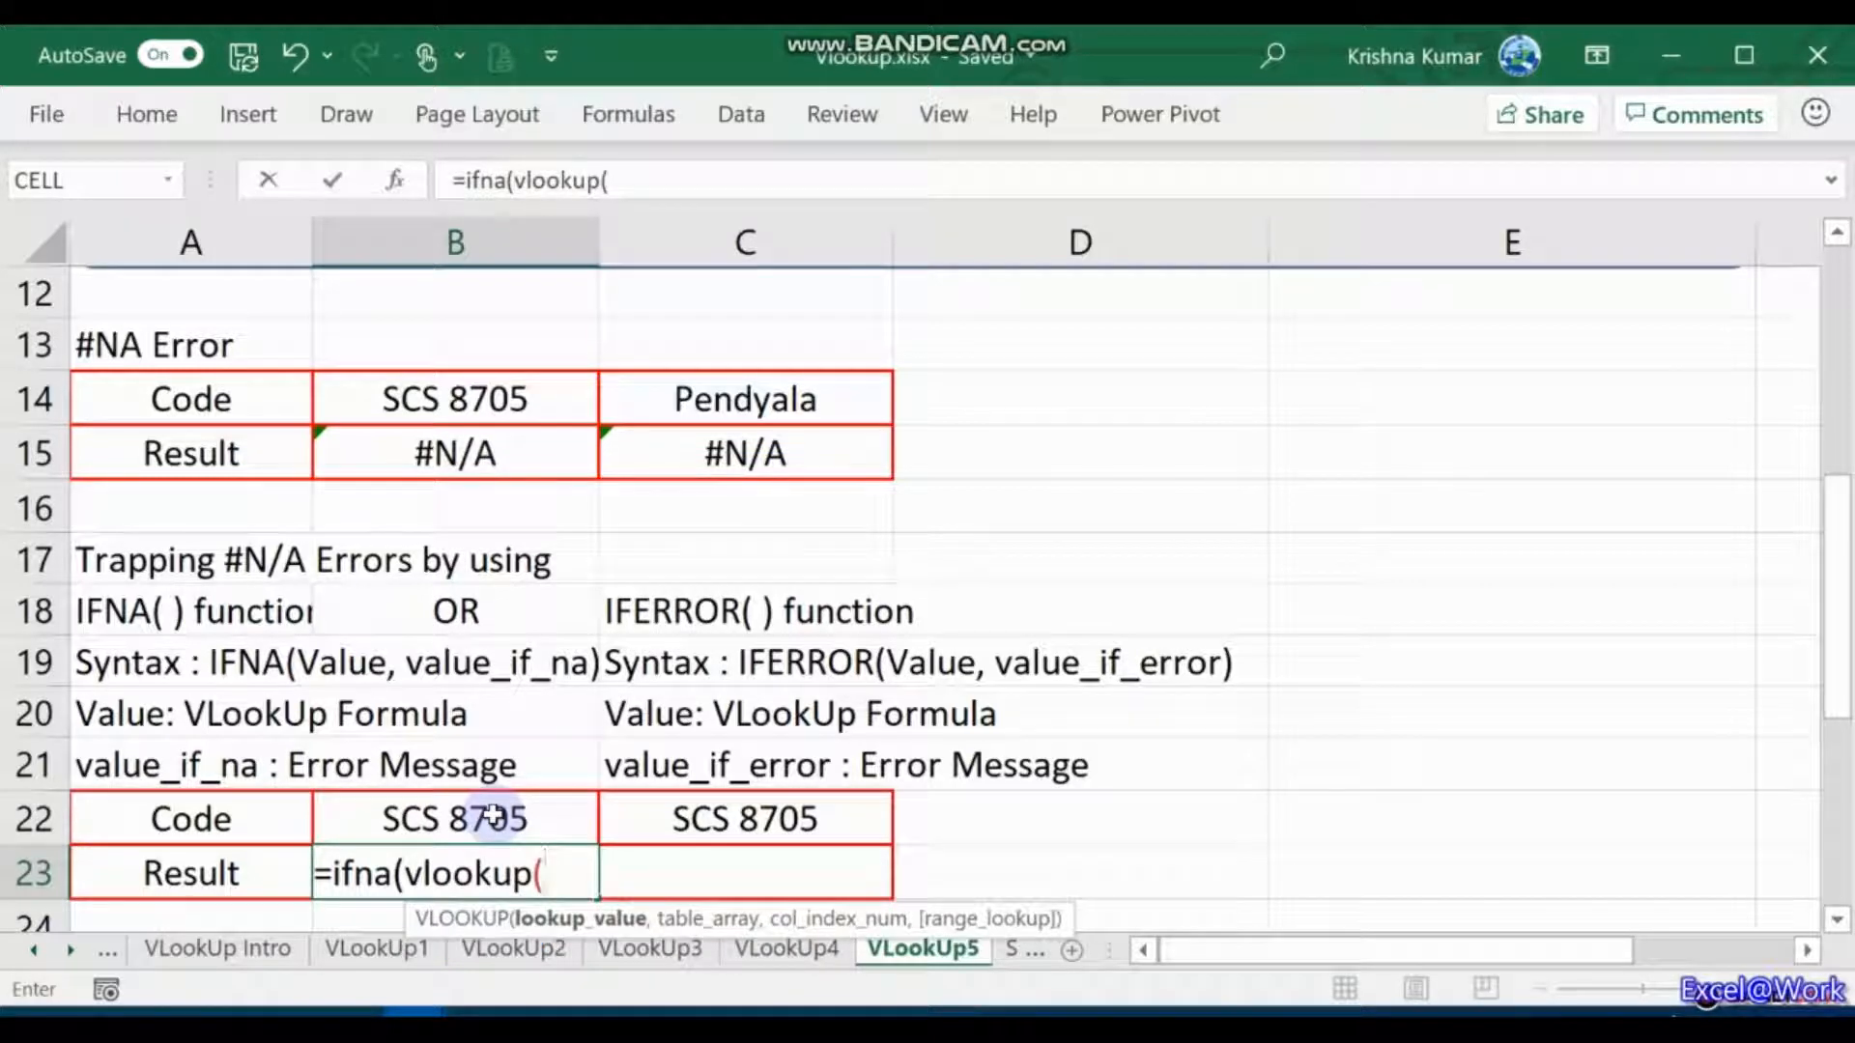
# Step: Complete the nested VLOOKUP with lookup value B22, table SCS87B, column 2 and 0 for an exact match
pyautogui.click(493, 816)
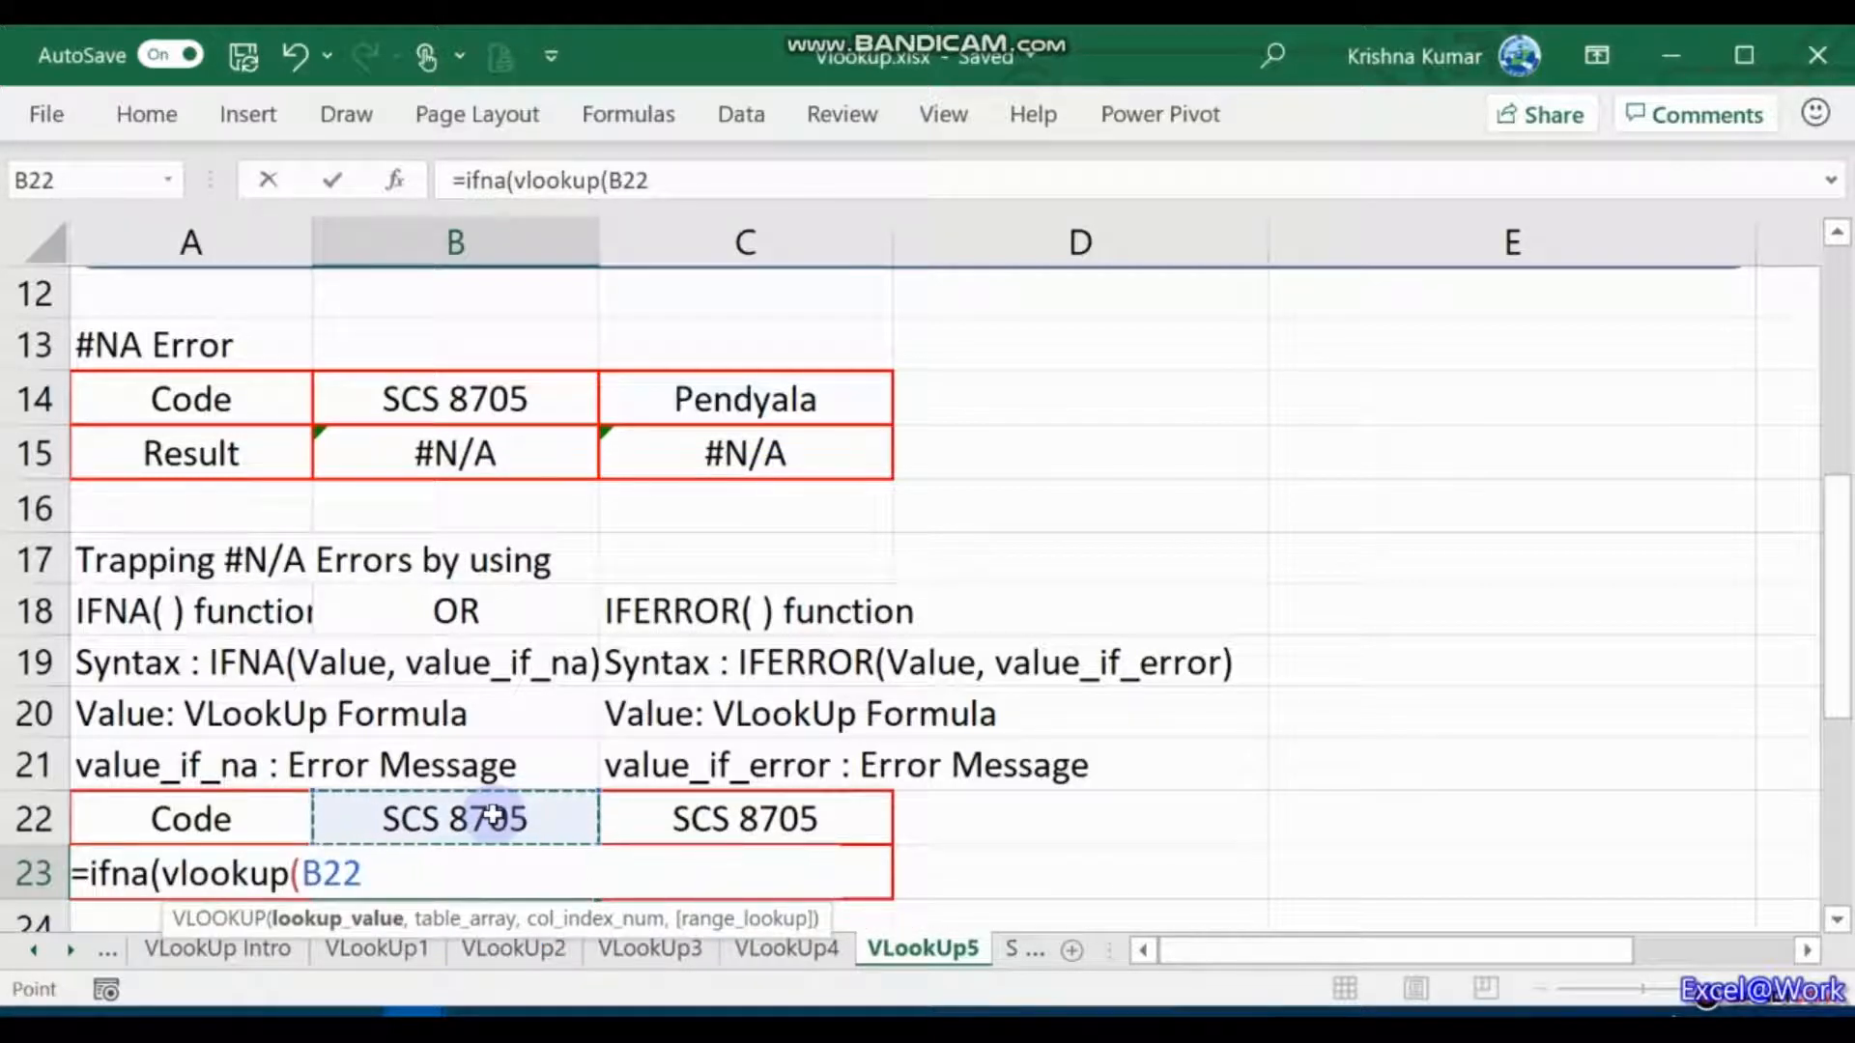
pyautogui.write(',SCS87B')
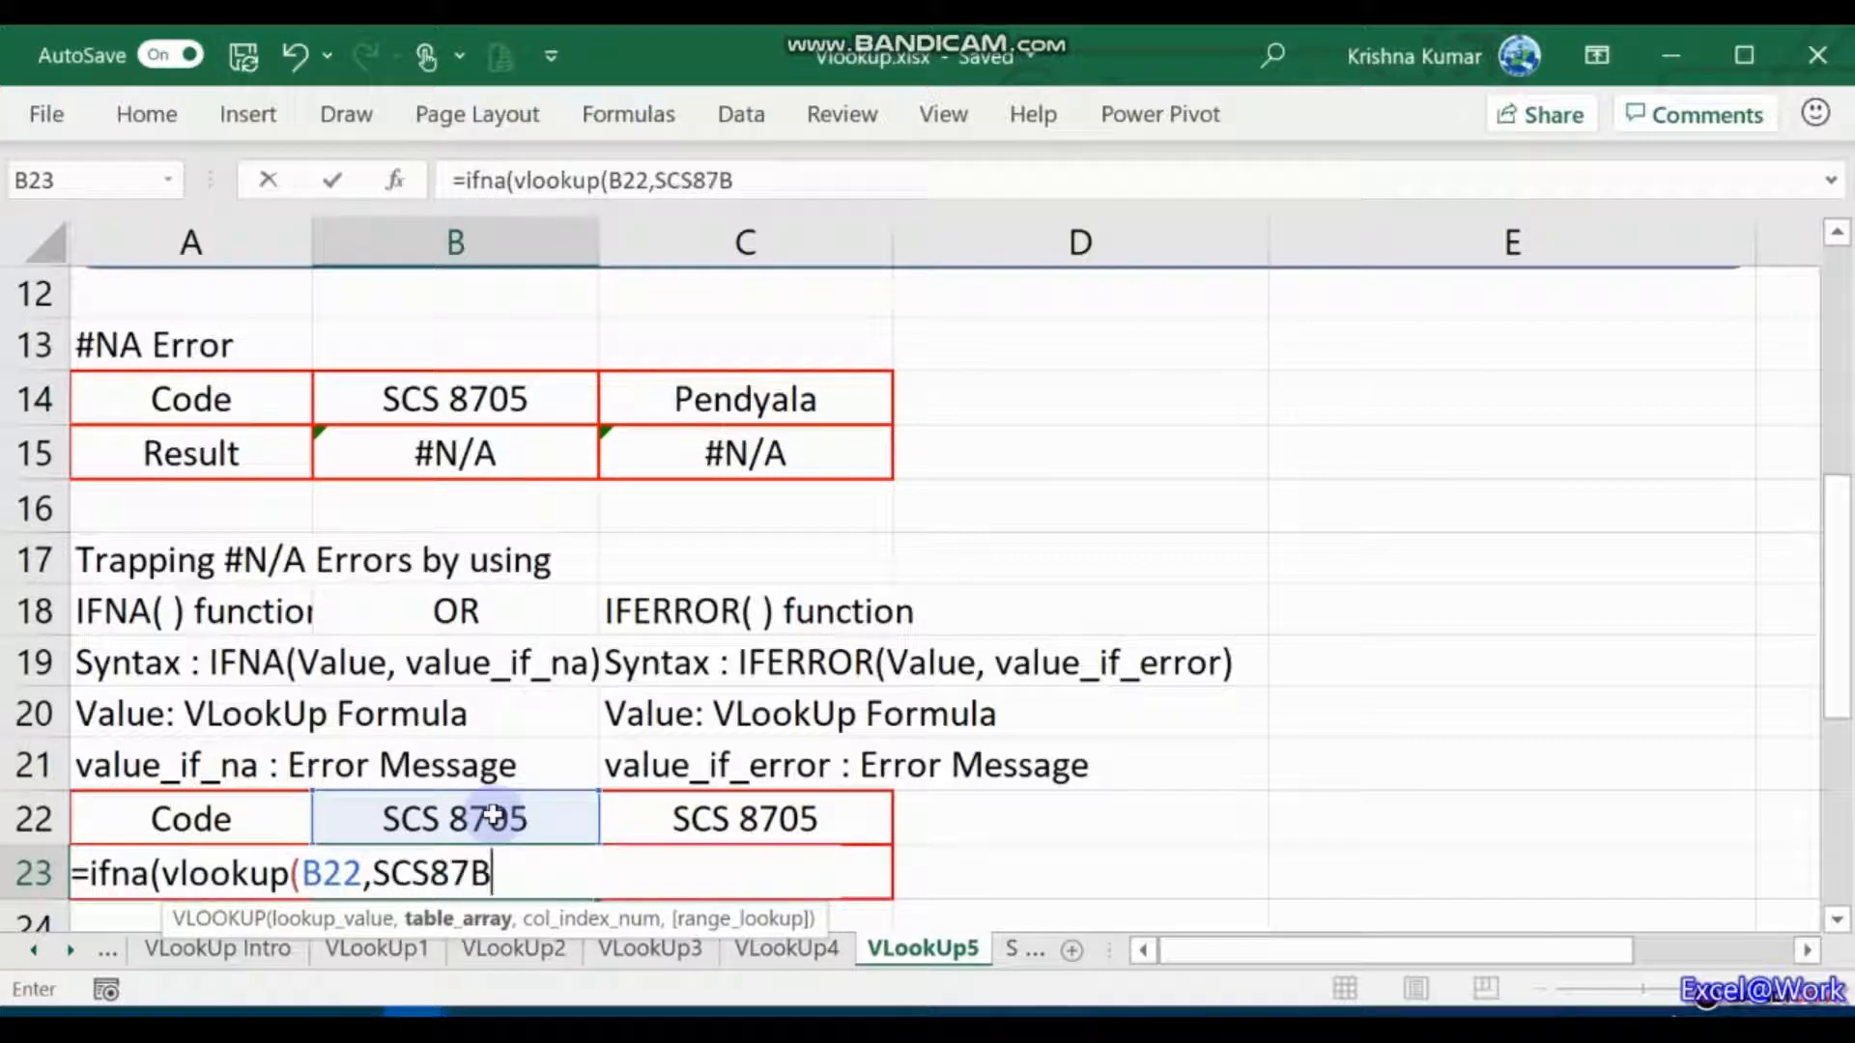
pyautogui.write(',')
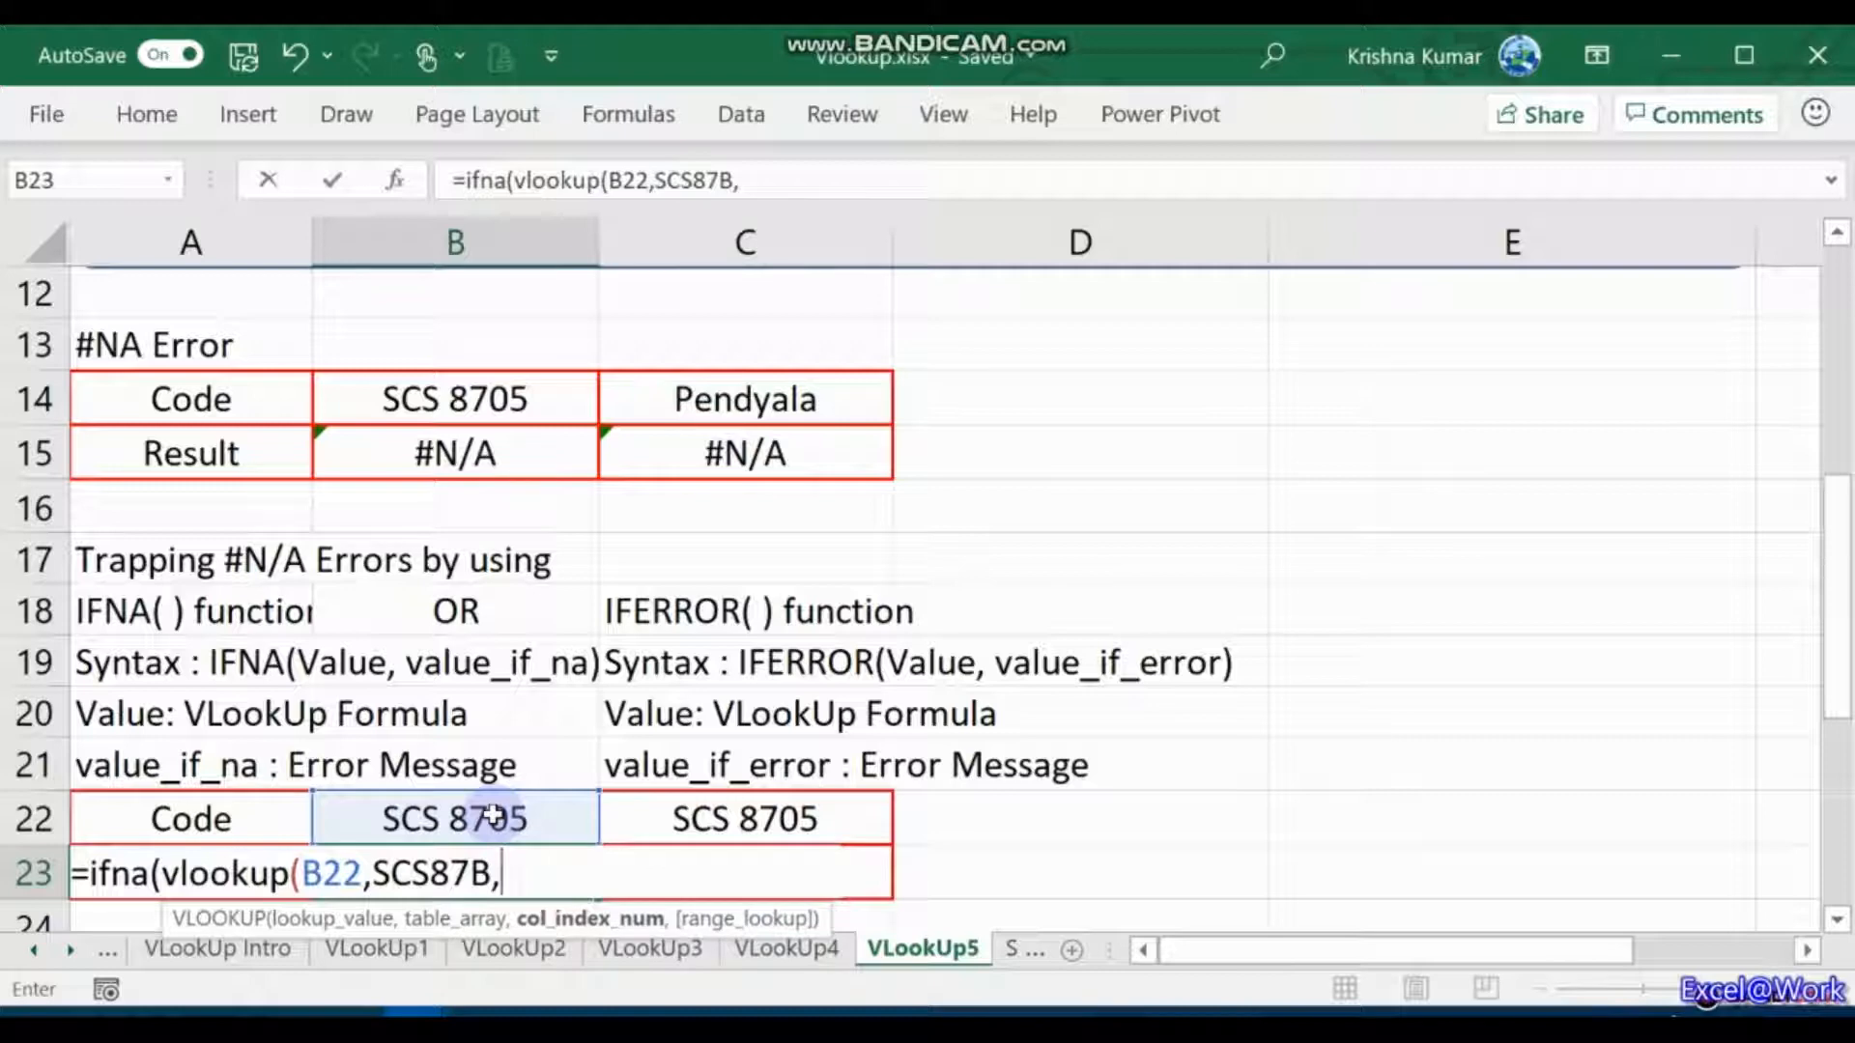
pyautogui.write('2,')
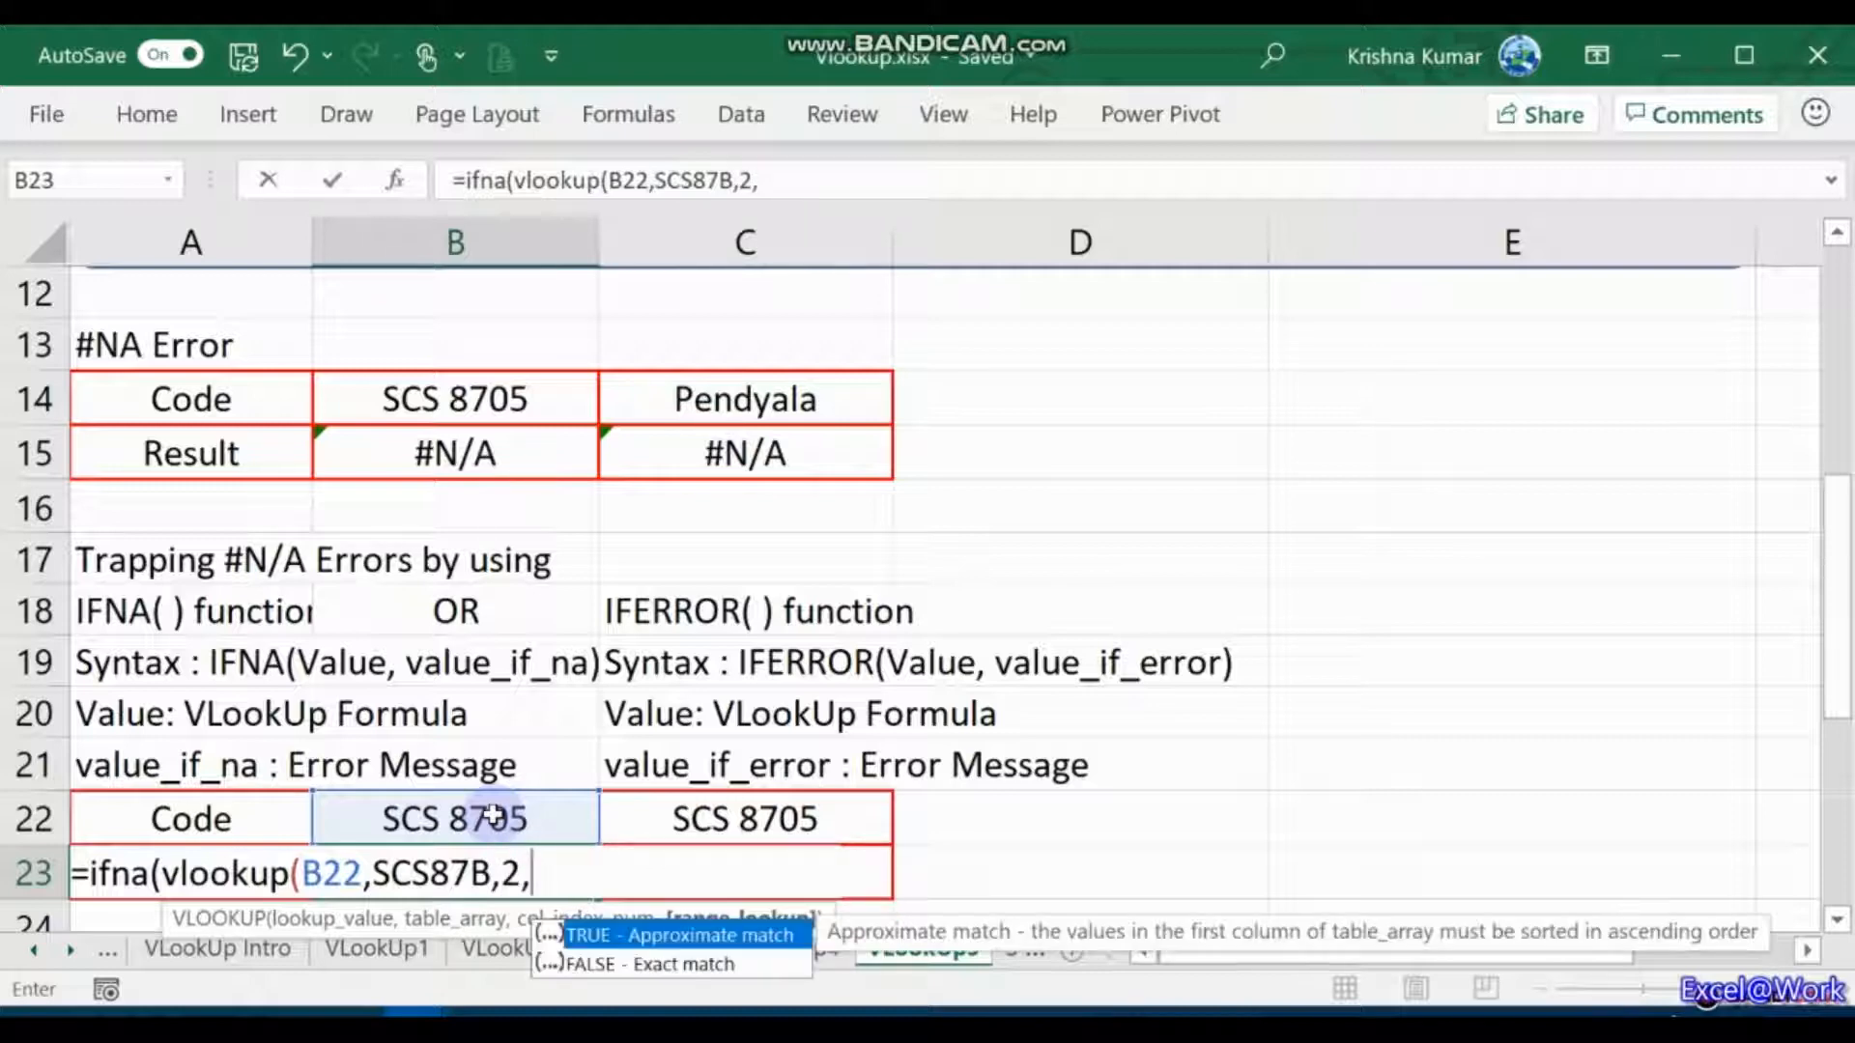
pyautogui.press('Down')
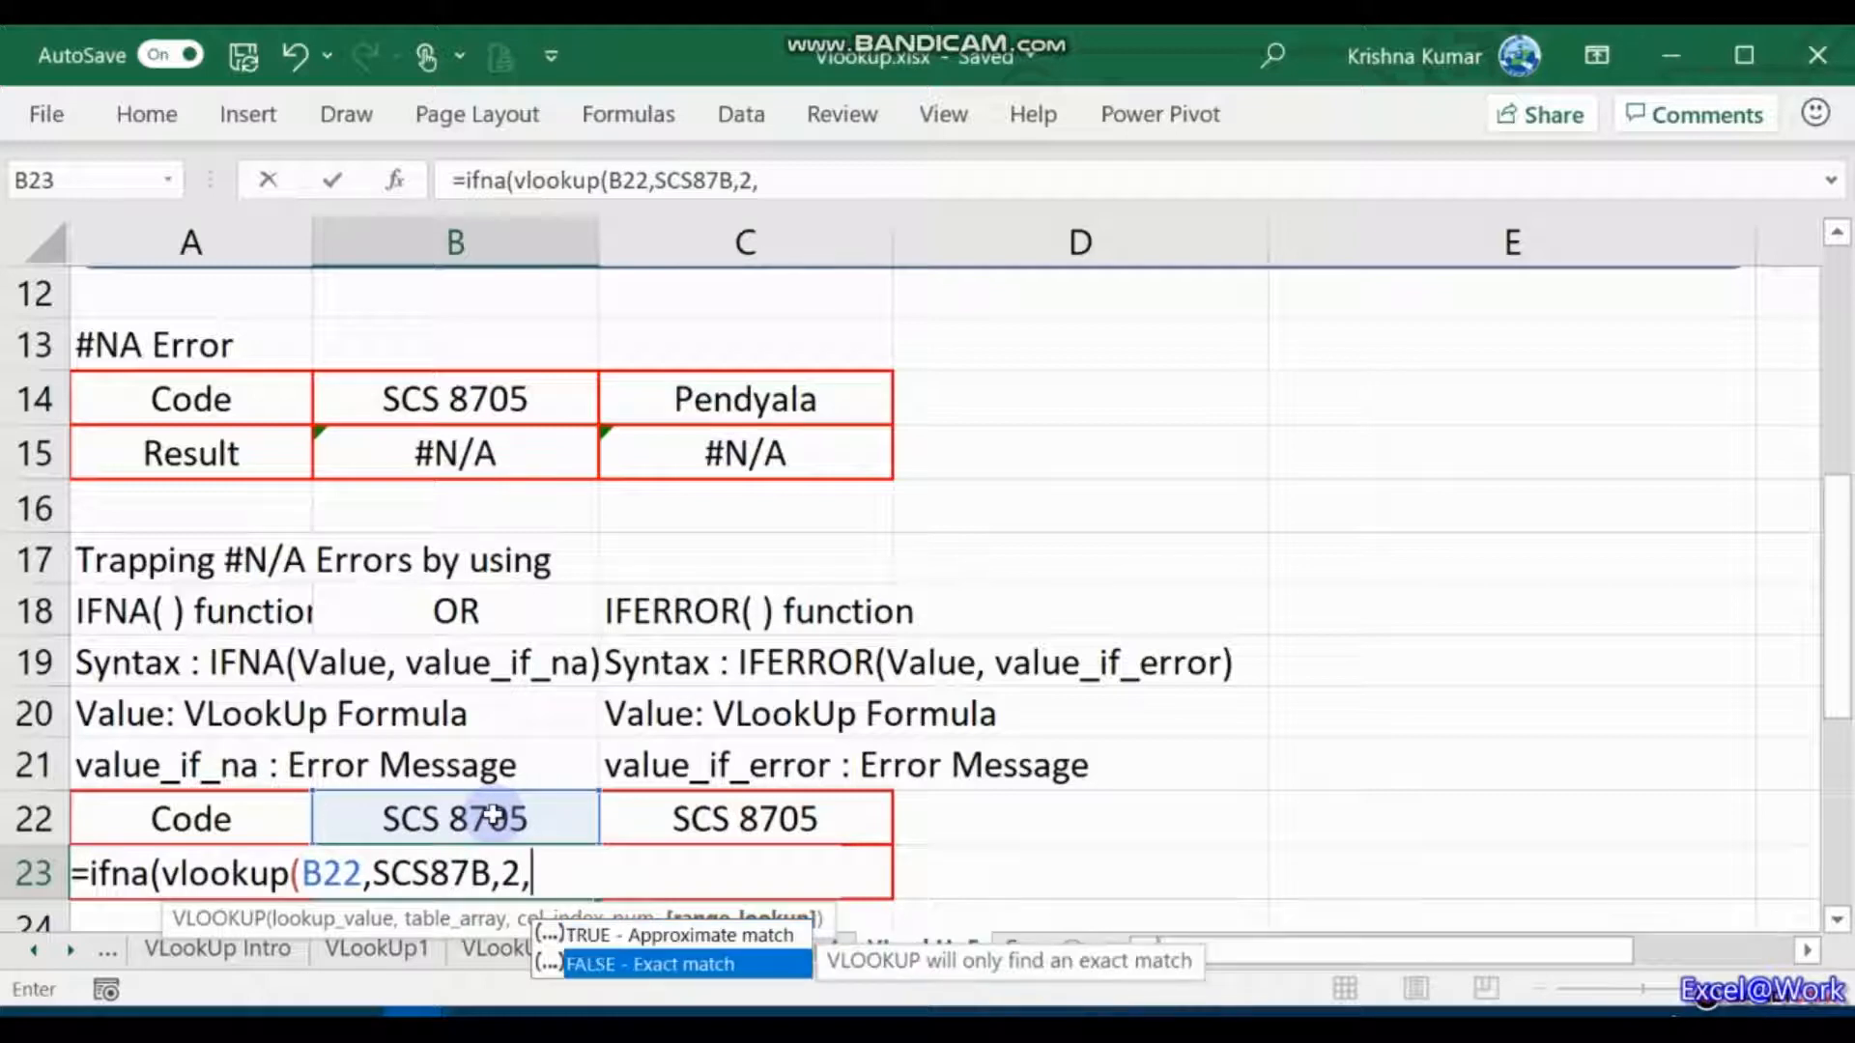
pyautogui.press('Tab')
pyautogui.write('0)')
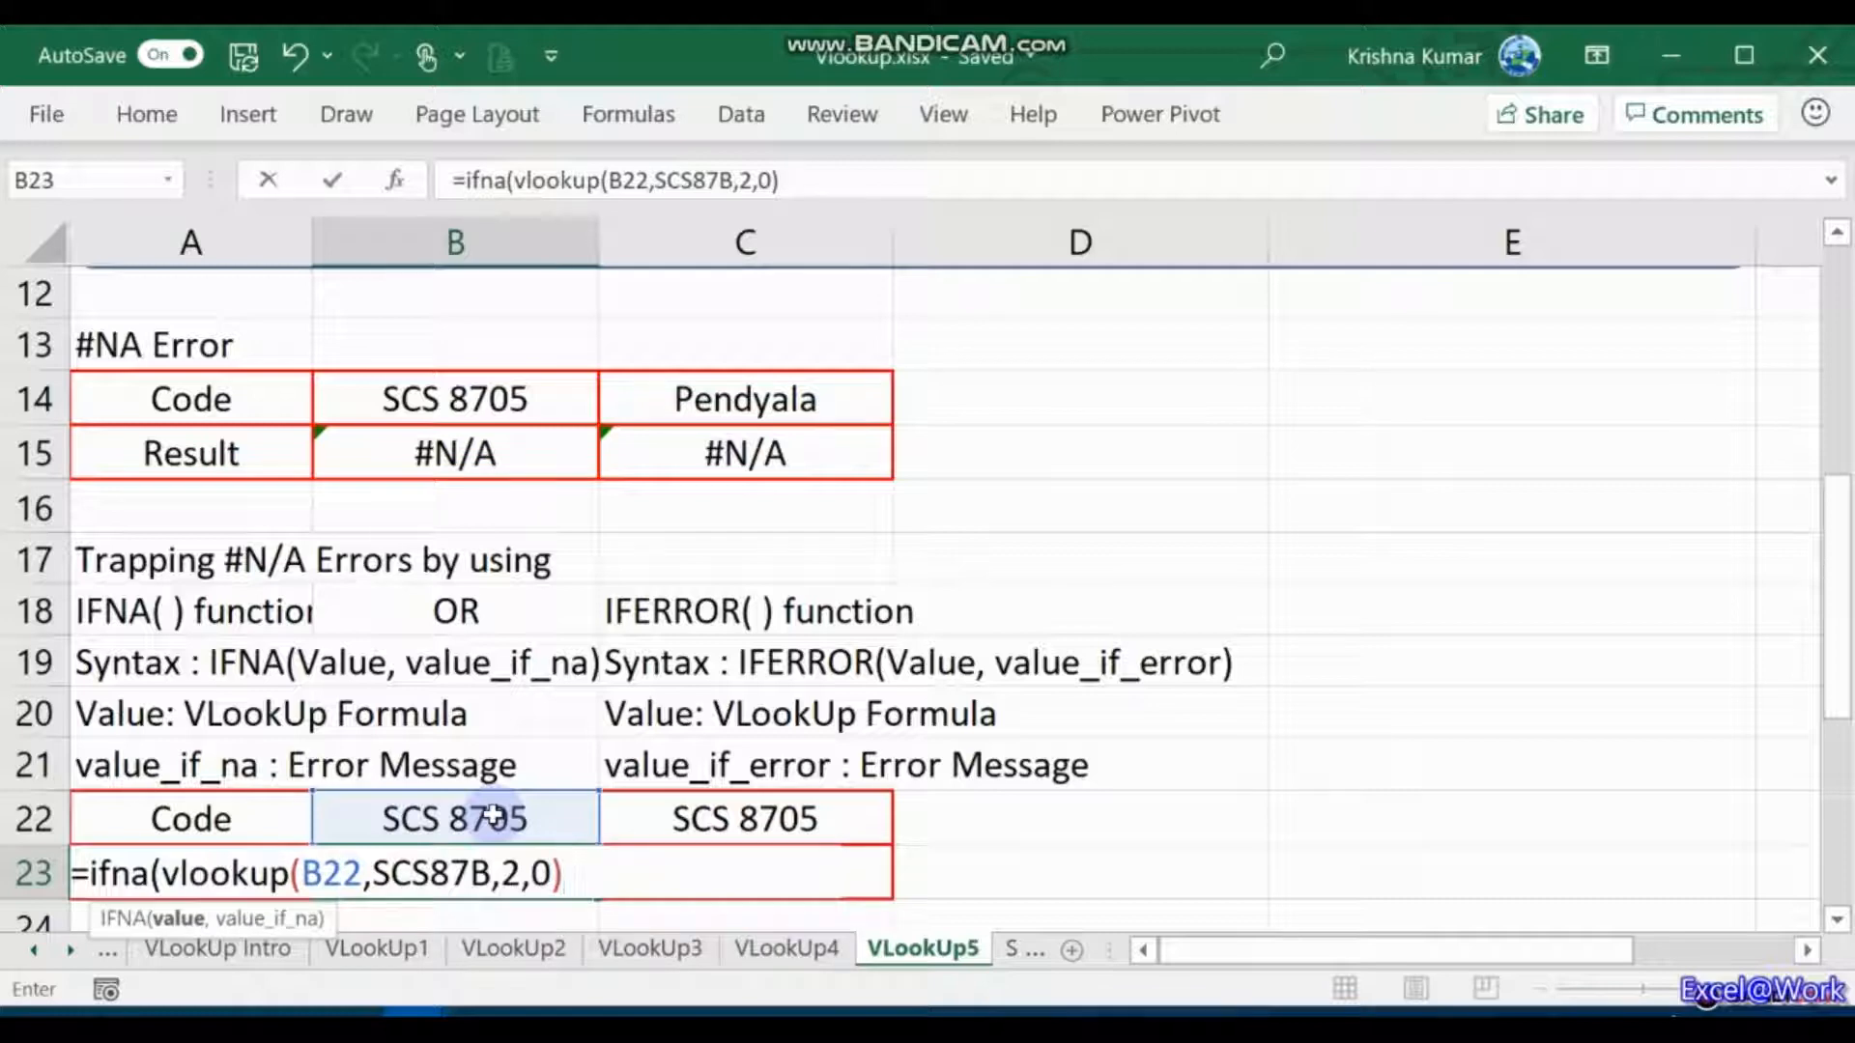
# Step: Complete the IFNA formula in B23 with "Please check the LookUp Value" as the value_if_na message
pyautogui.write(',"')
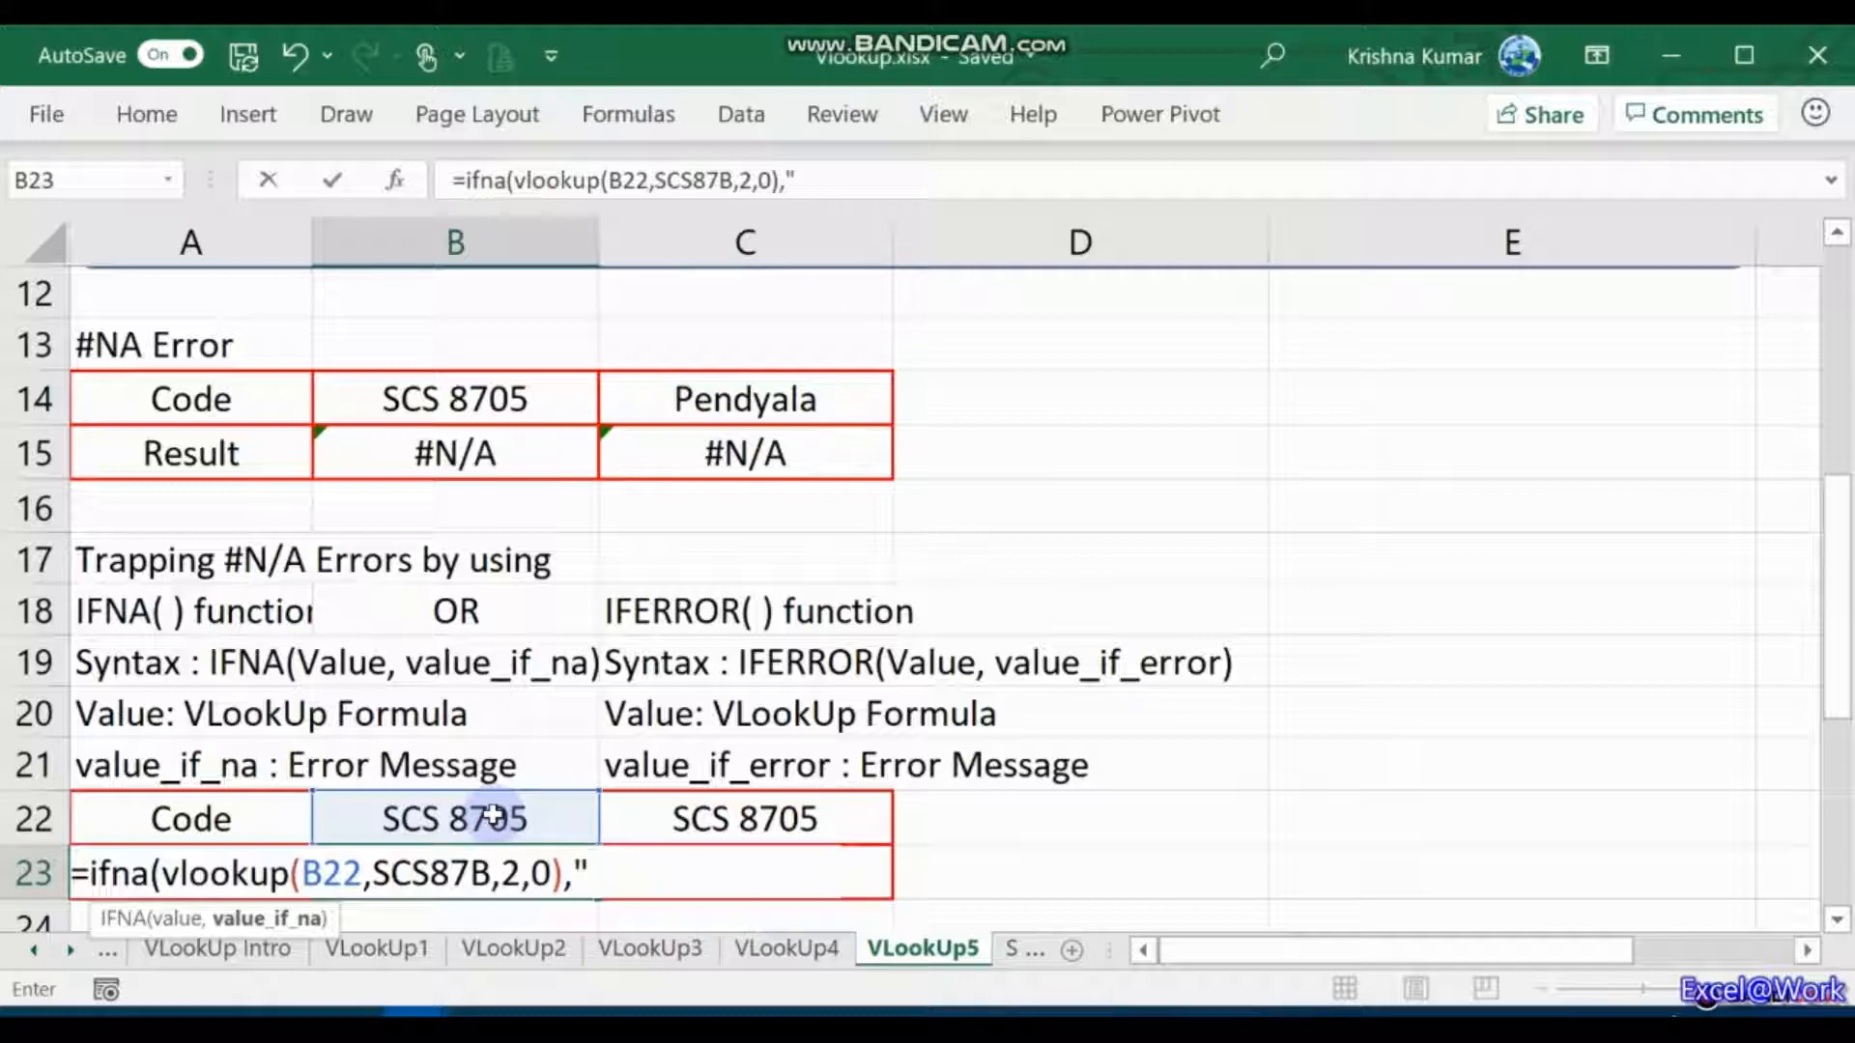
pyautogui.write('Please')
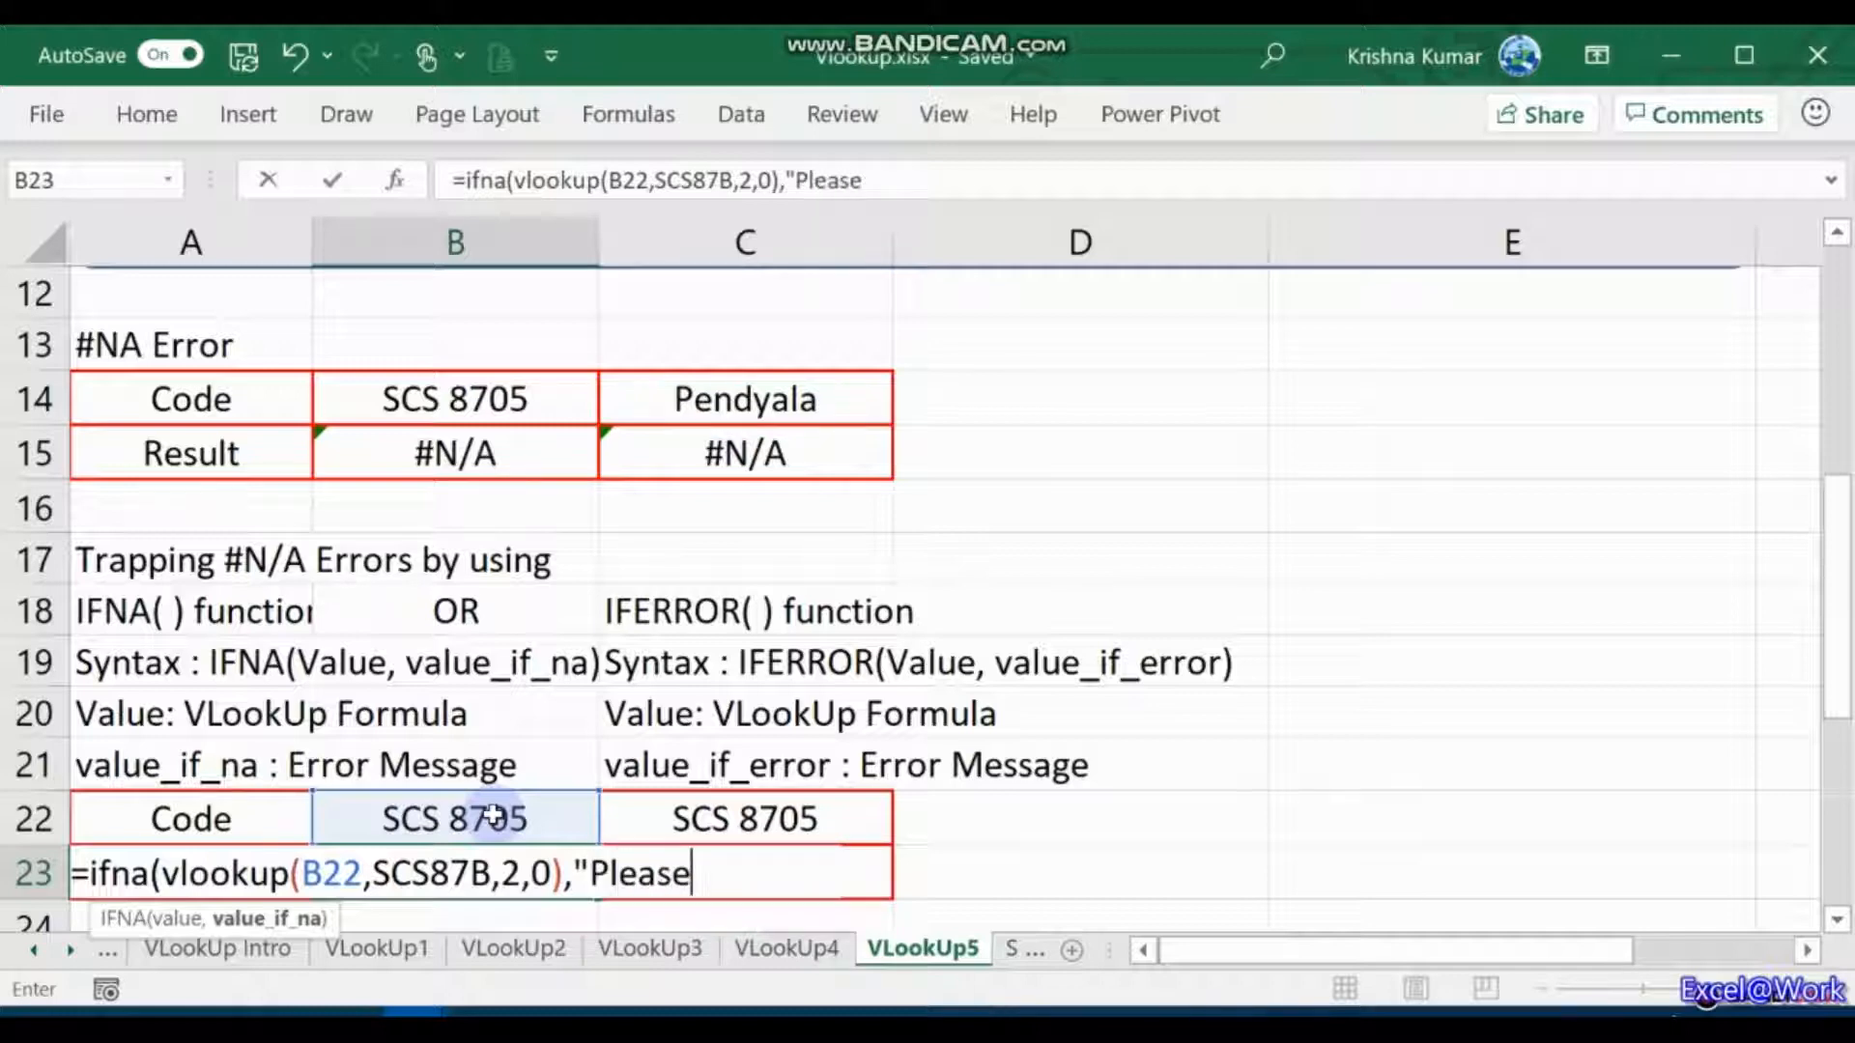
pyautogui.write(' check the in')
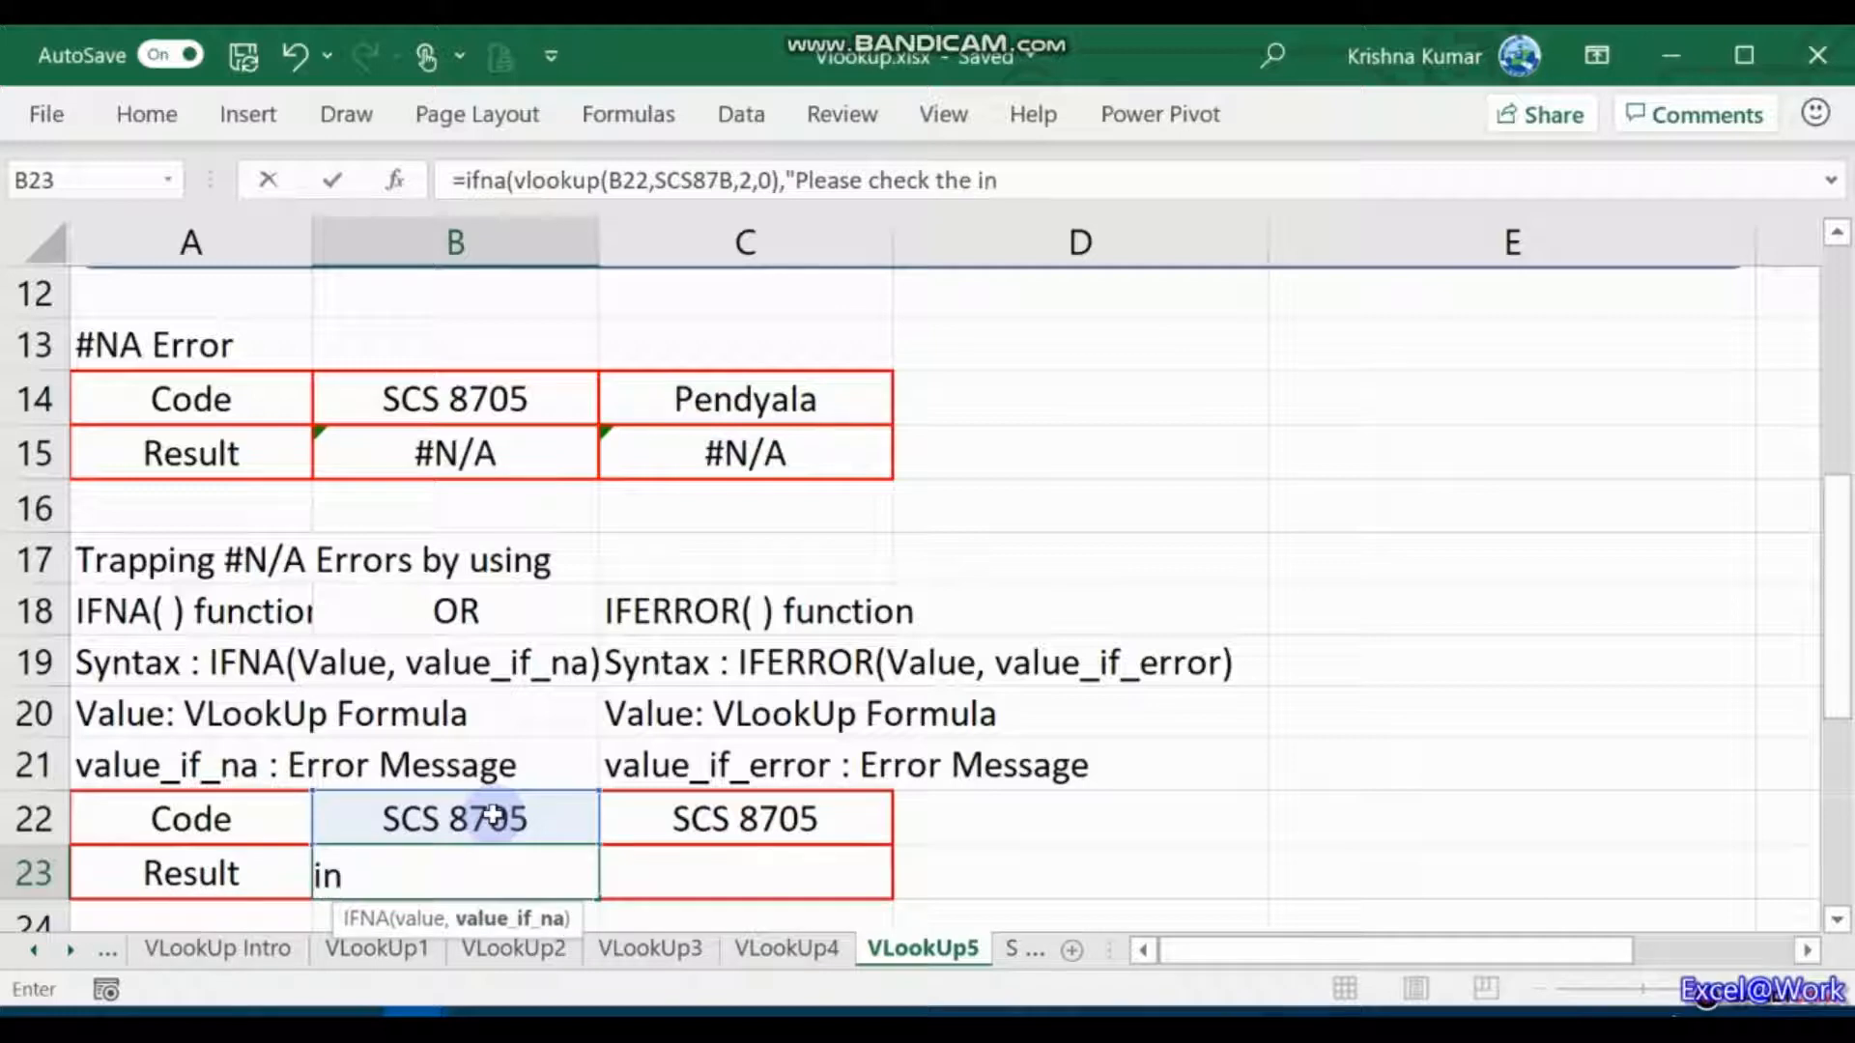
pyautogui.press('BackSpace')
pyautogui.press('BackSpace')
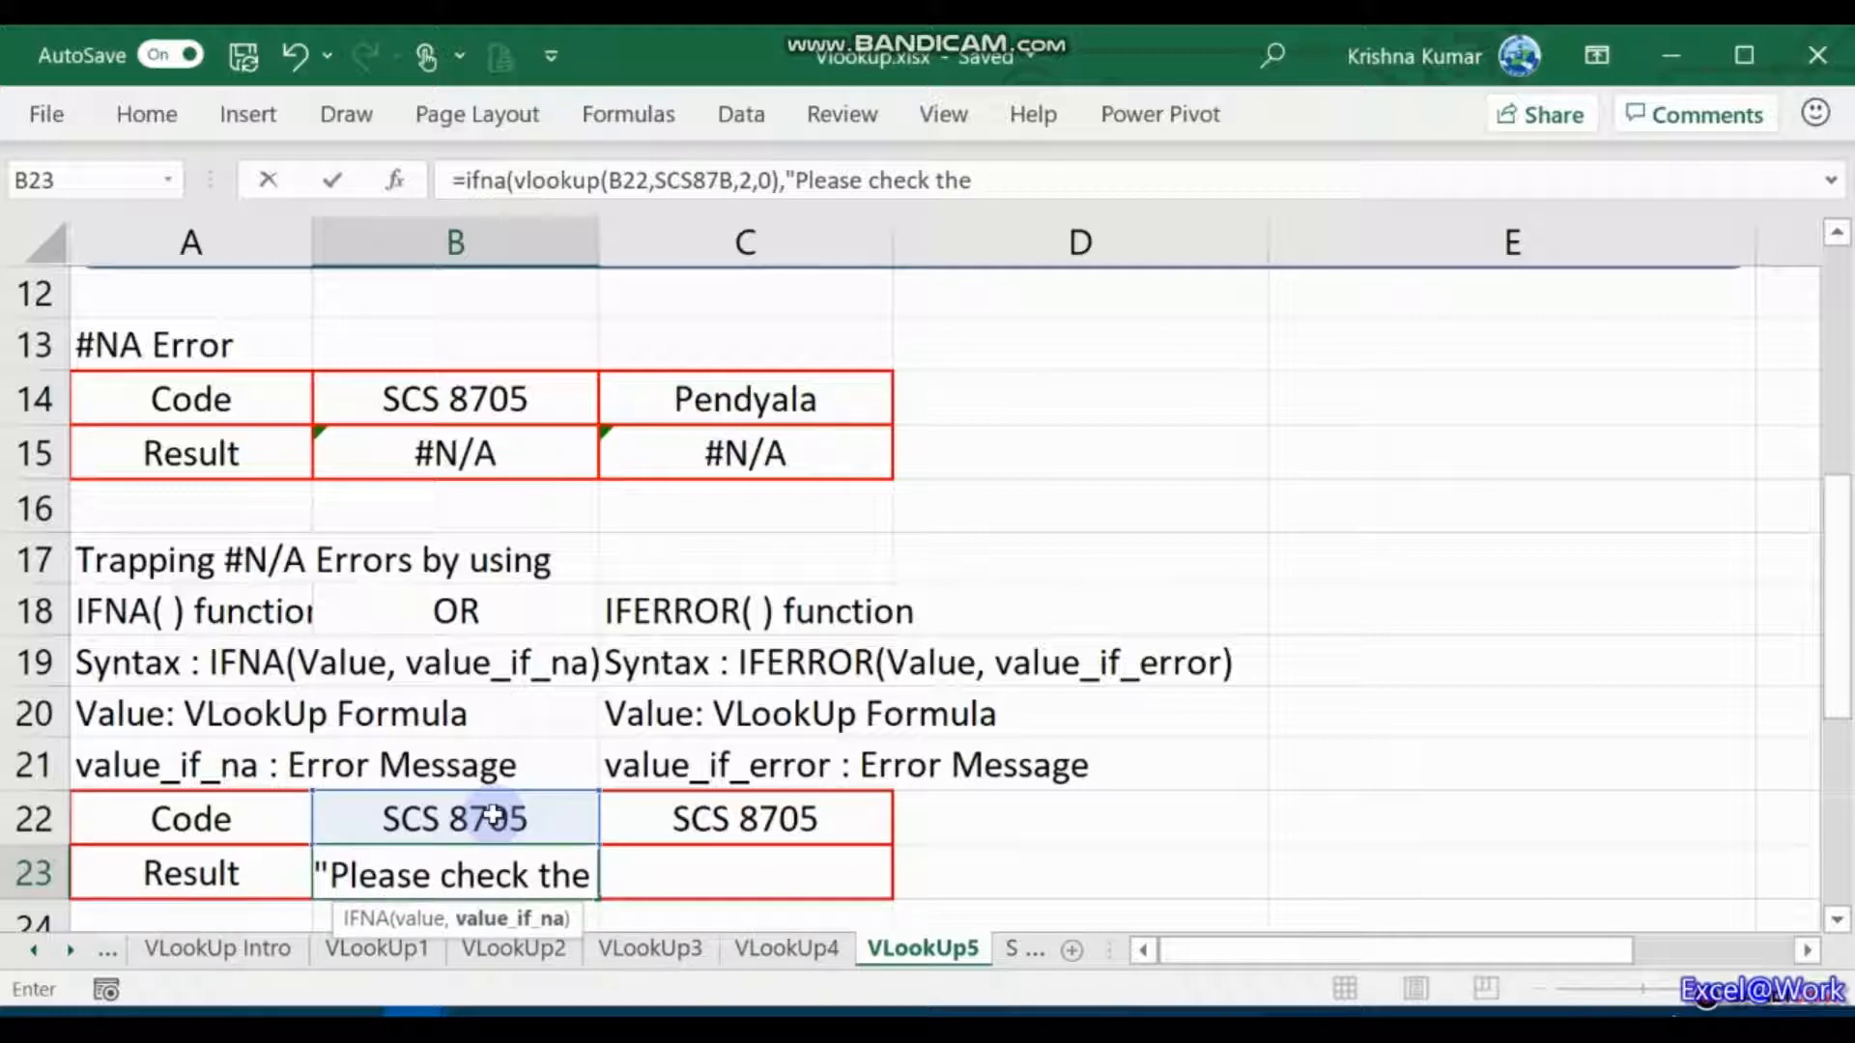
pyautogui.write('Look')
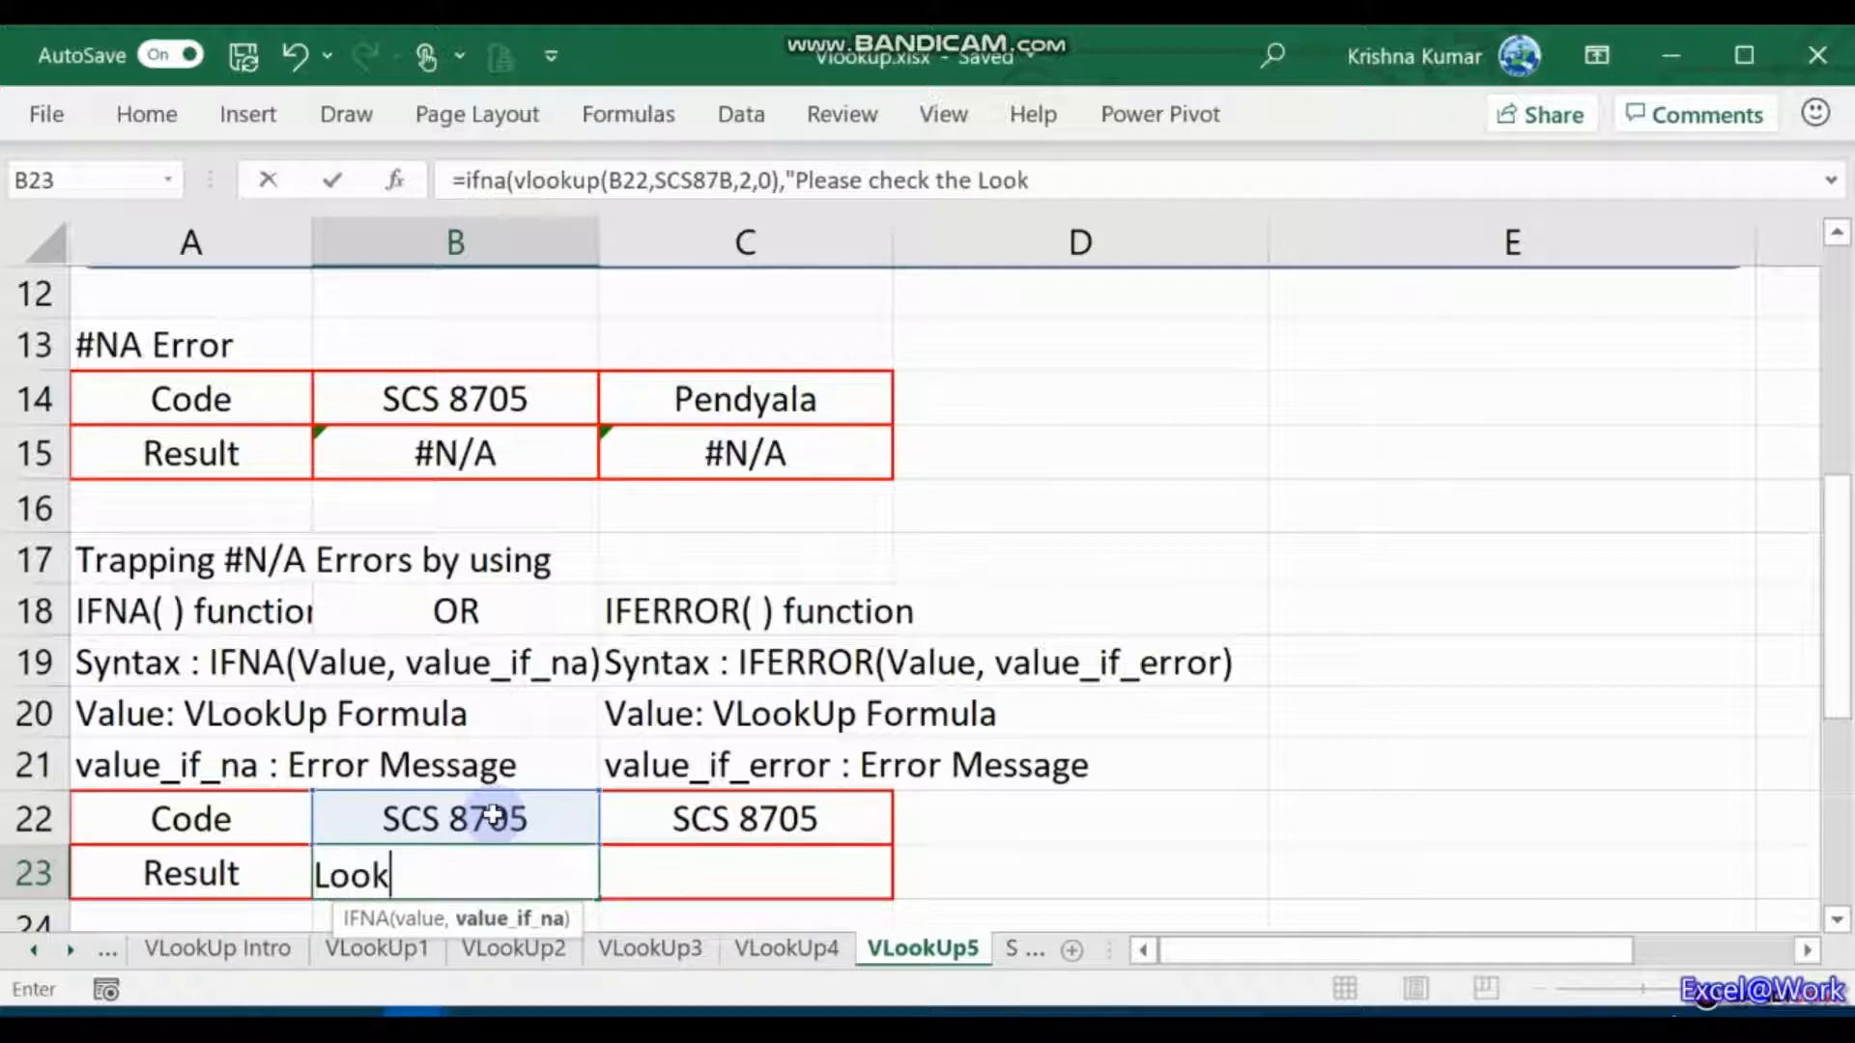
pyautogui.write('Up Value')
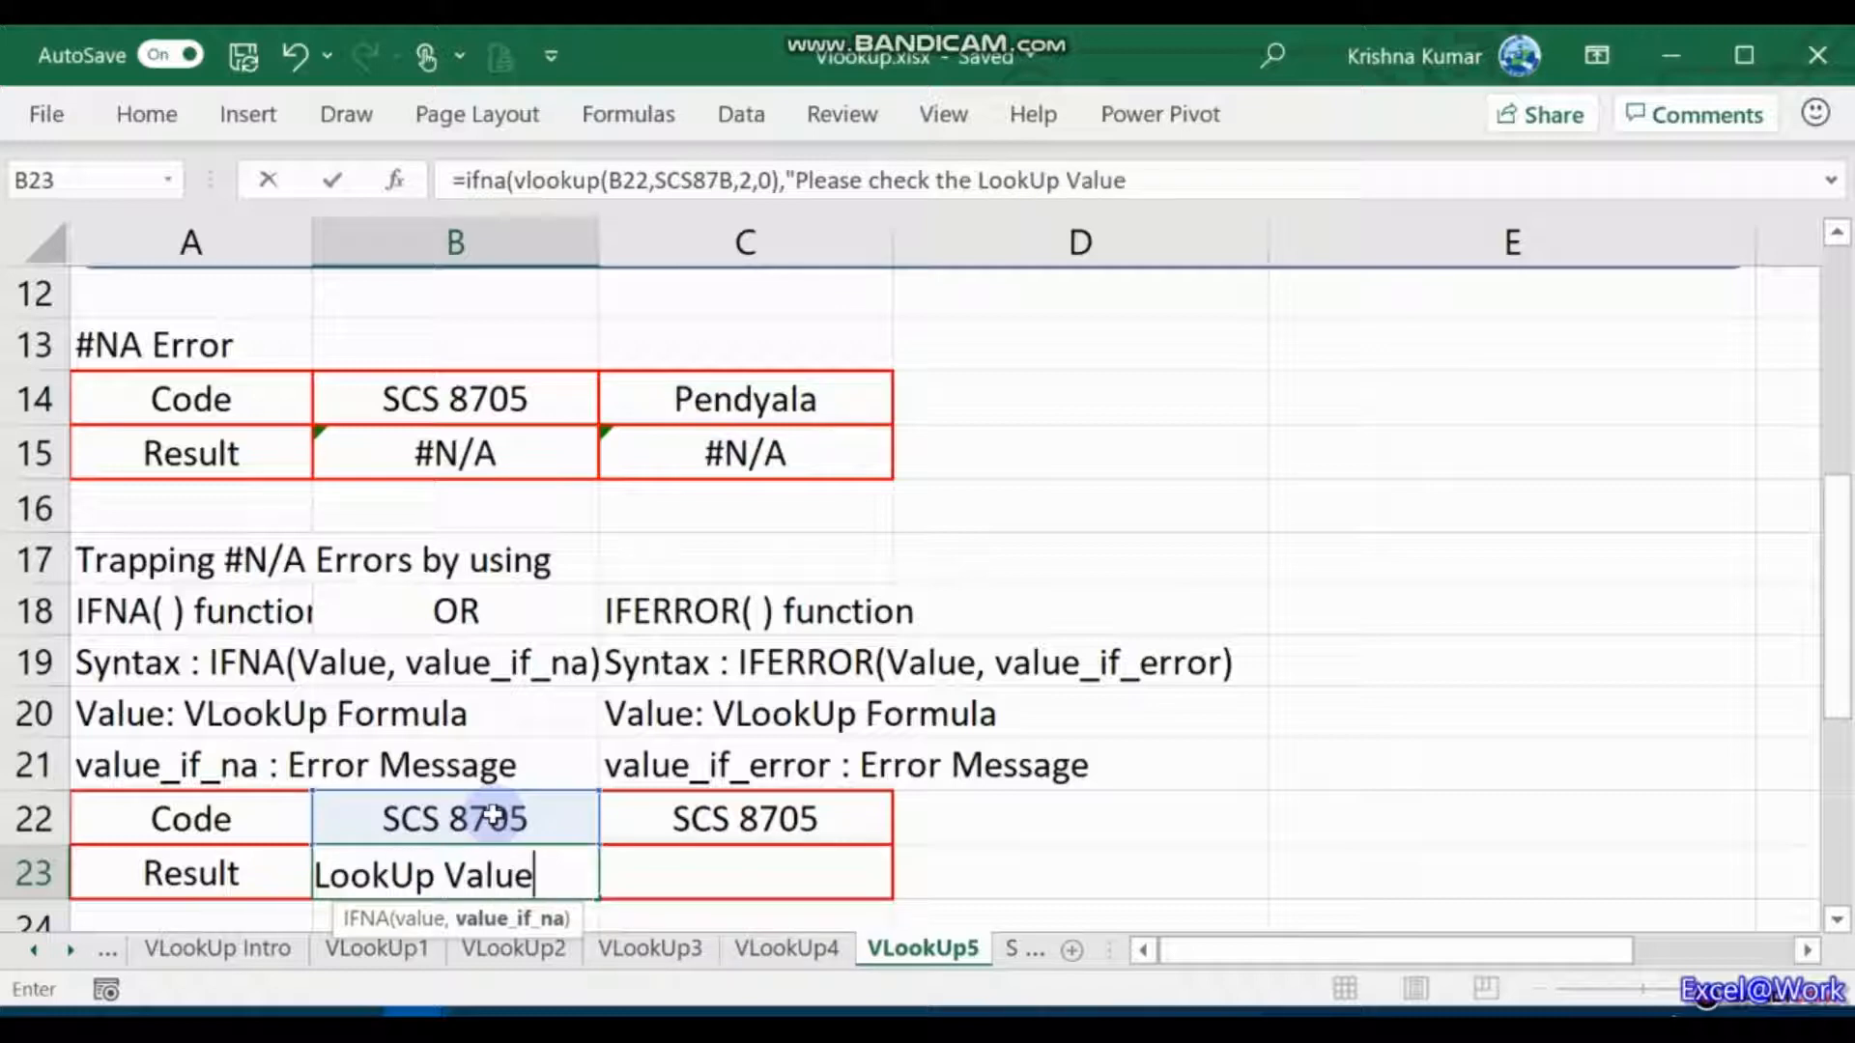
pyautogui.write('")')
pyautogui.press('Return')
# Step: Wrap the text of the result message in cell B23
pyautogui.click(491, 816)
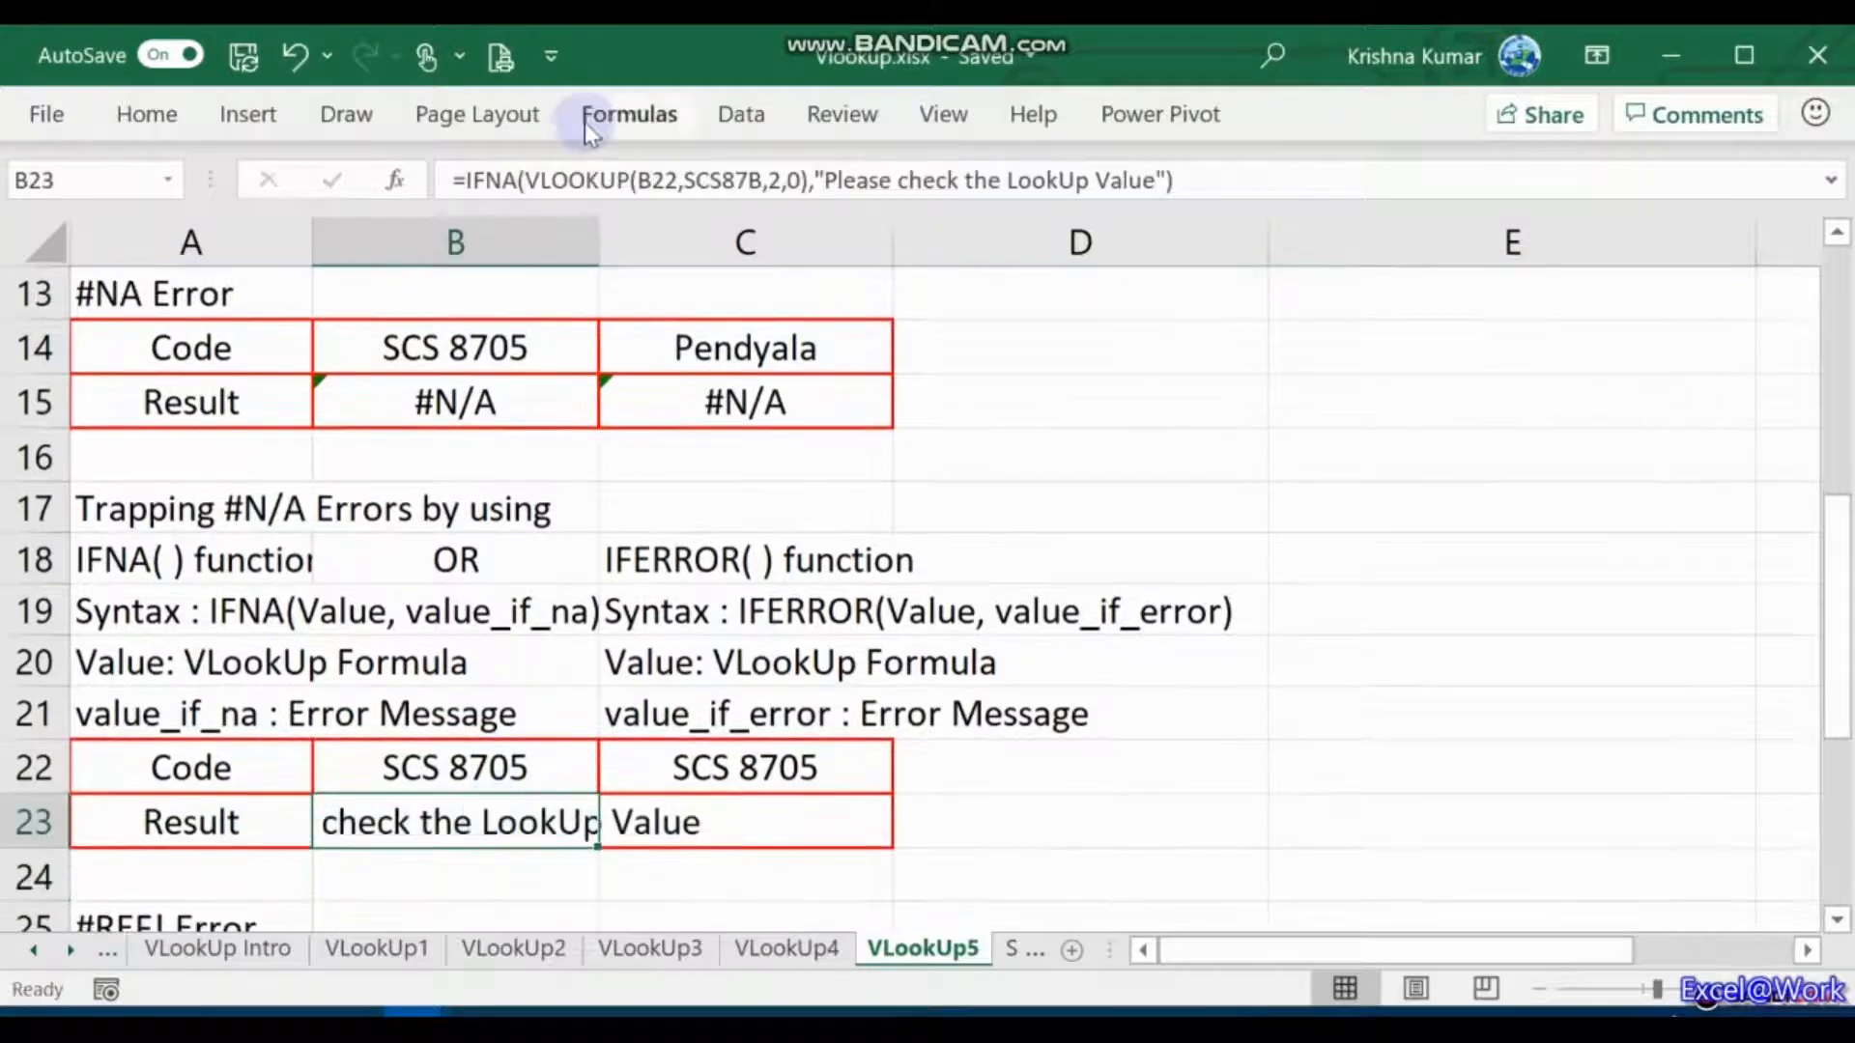
pyautogui.click(146, 114)
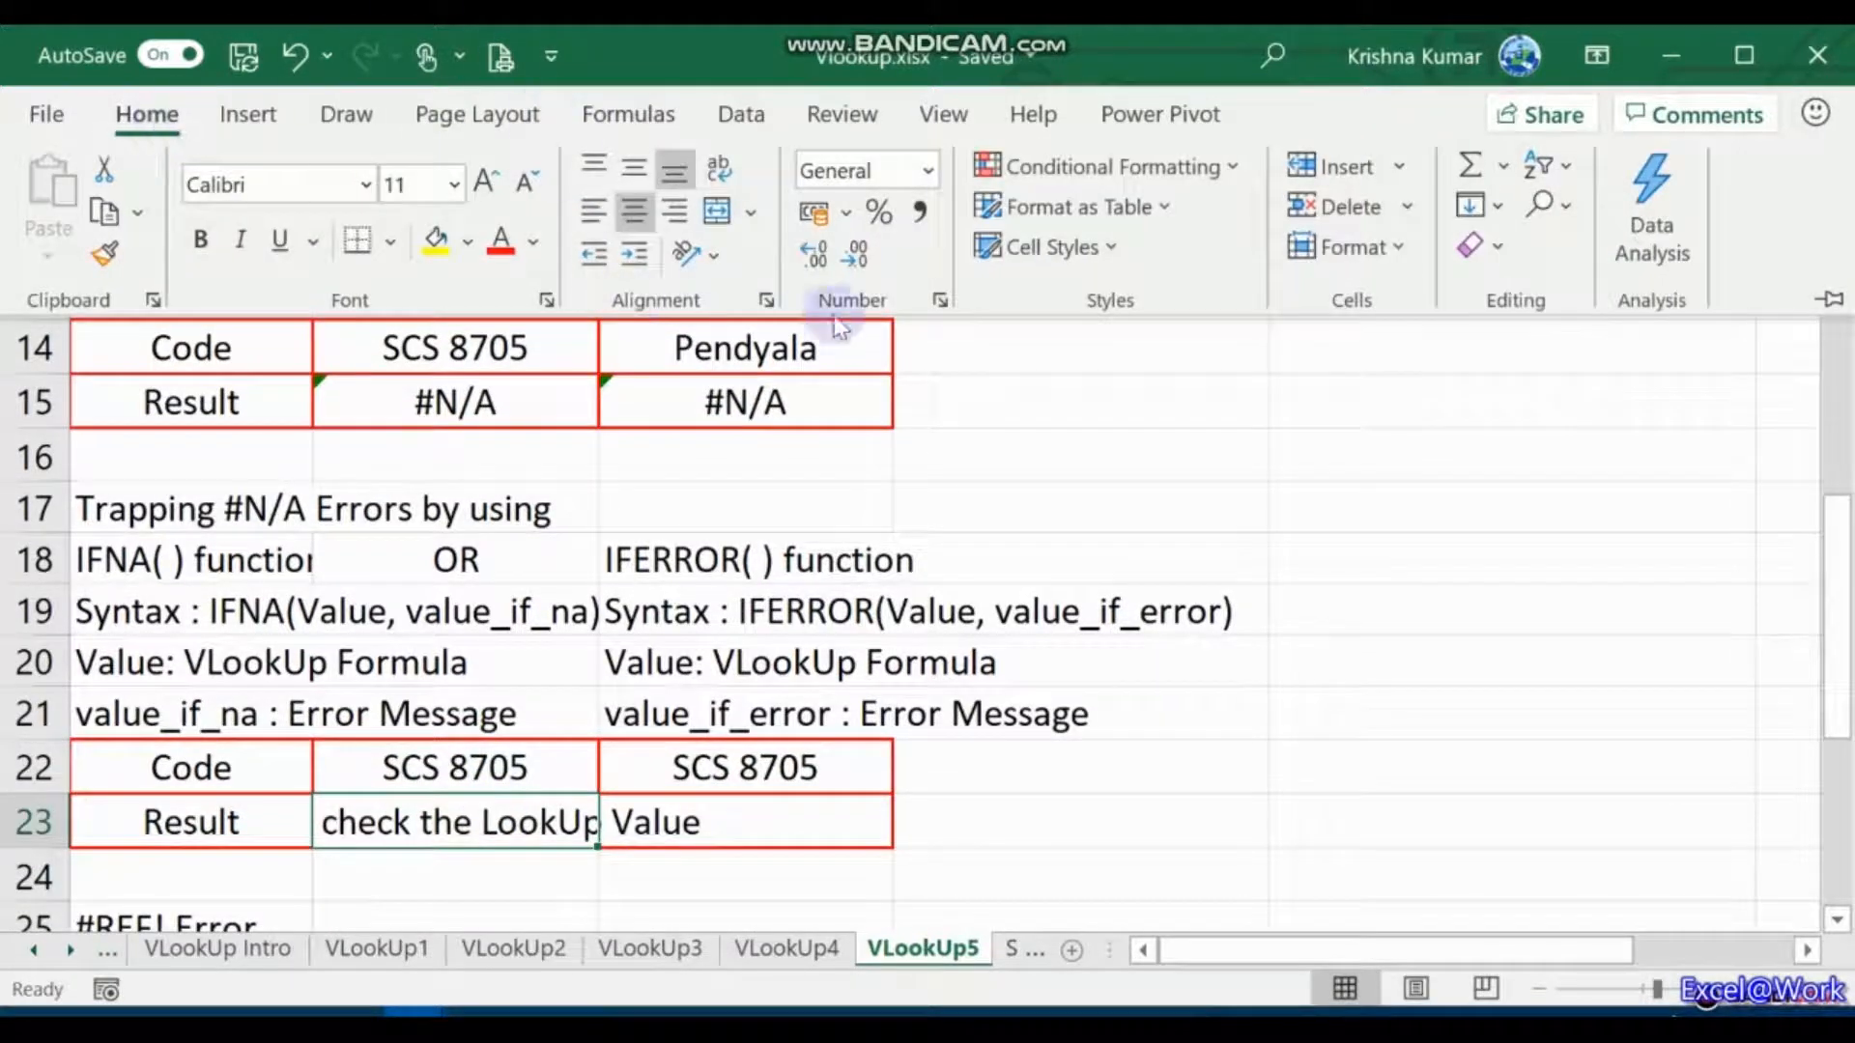
pyautogui.click(727, 171)
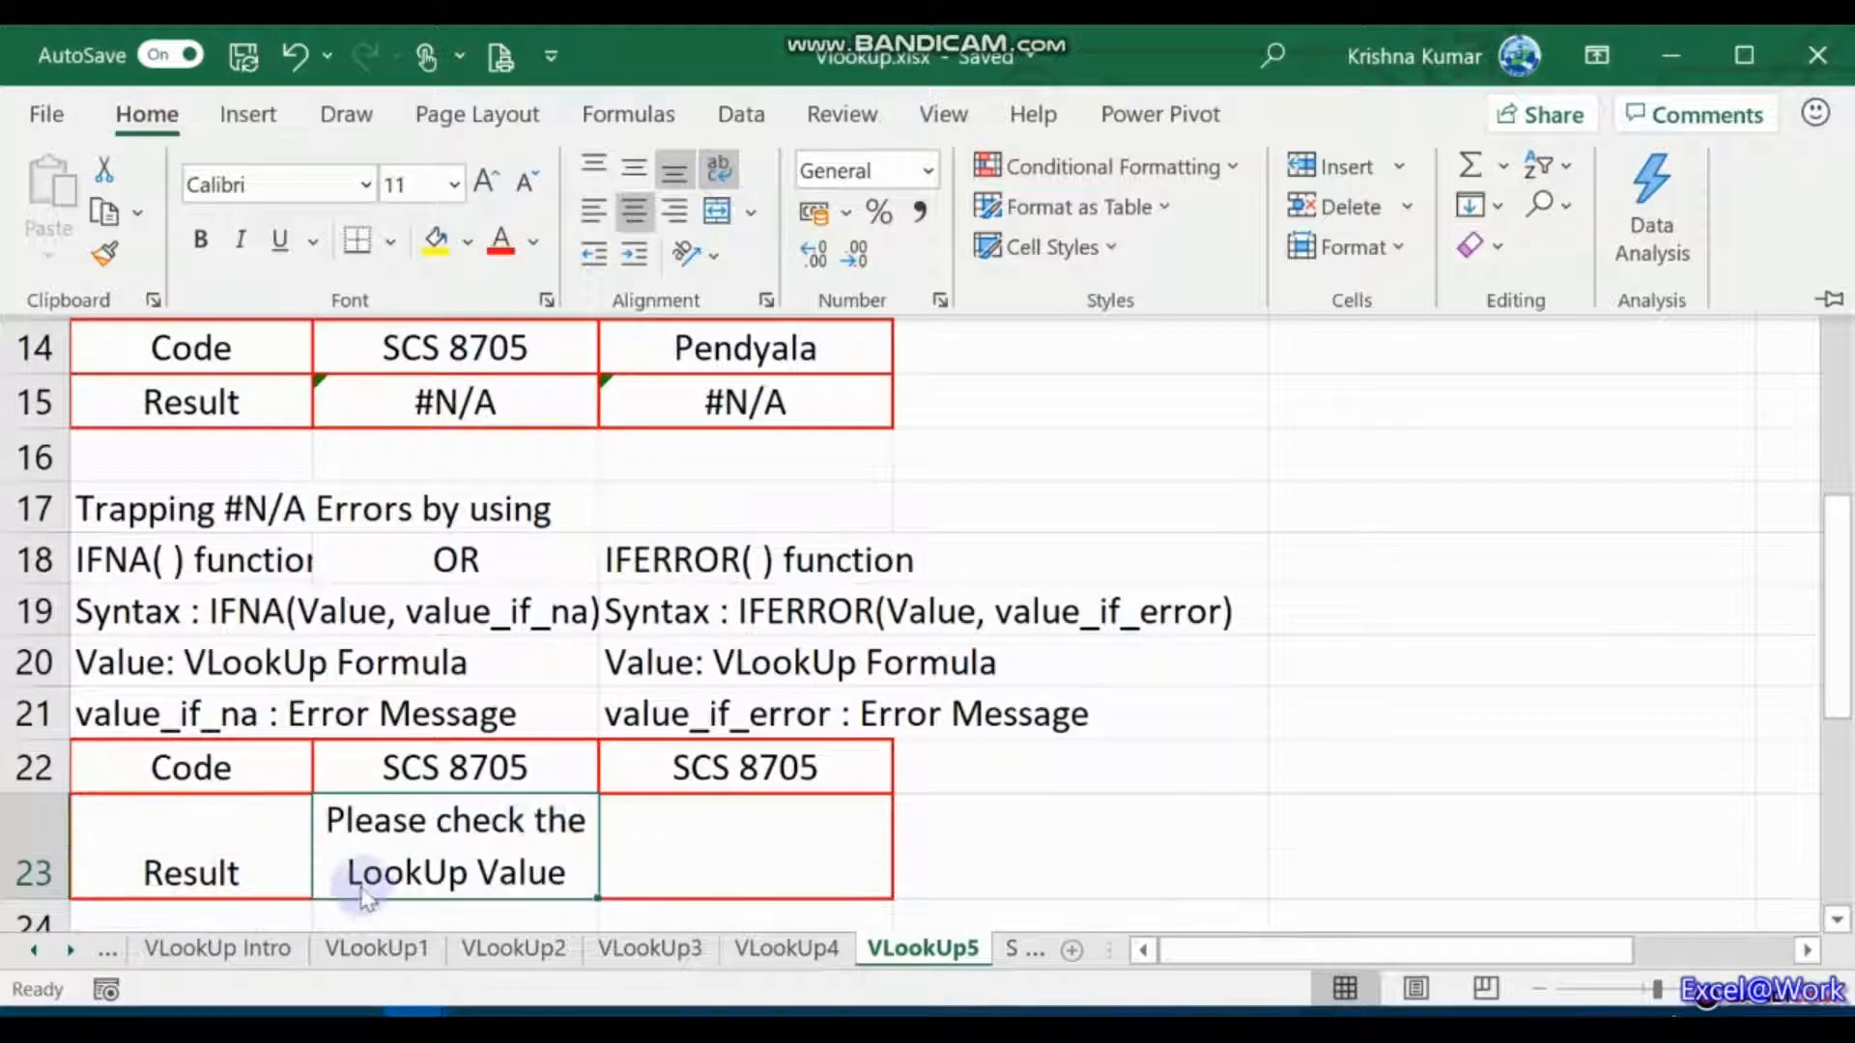
# Step: Center the contents of the Result row cells A23:C23 both horizontally and vertically
pyautogui.click(193, 865)
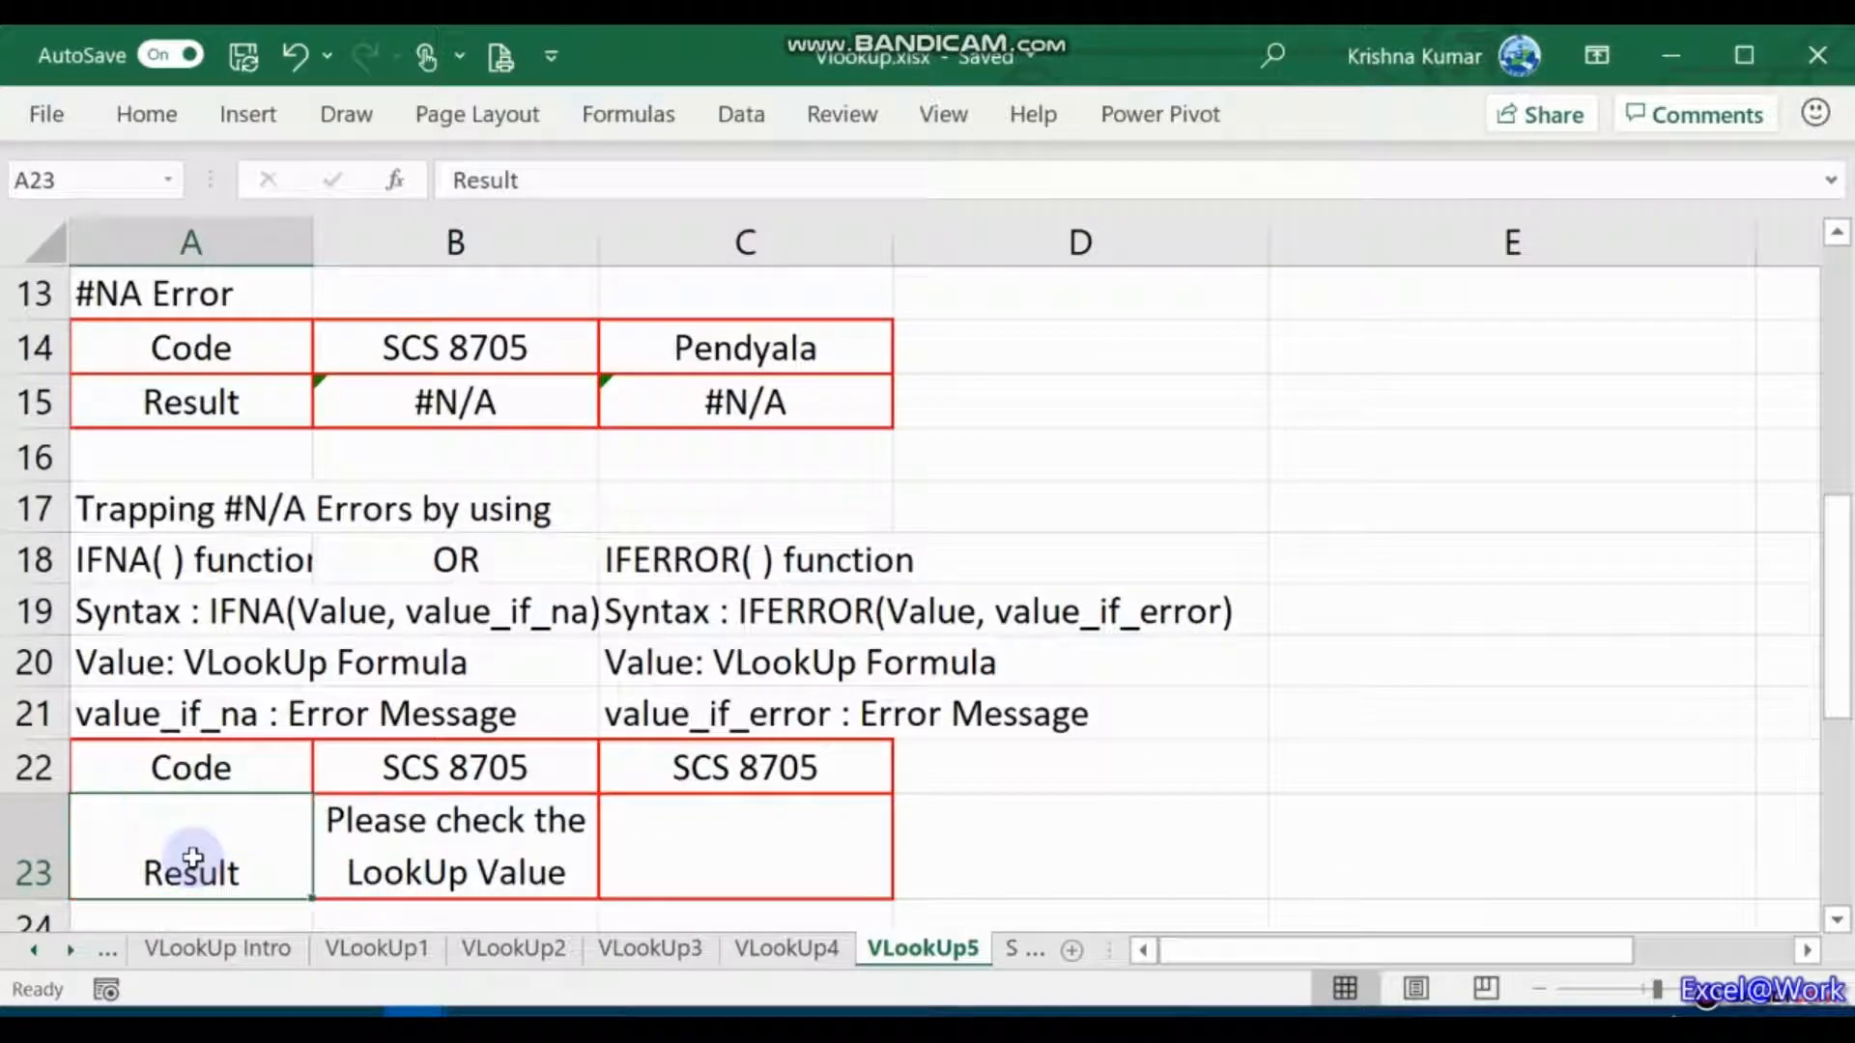
pyautogui.hotkey('shift', 'Right')
pyautogui.hotkey('shift', 'Right')
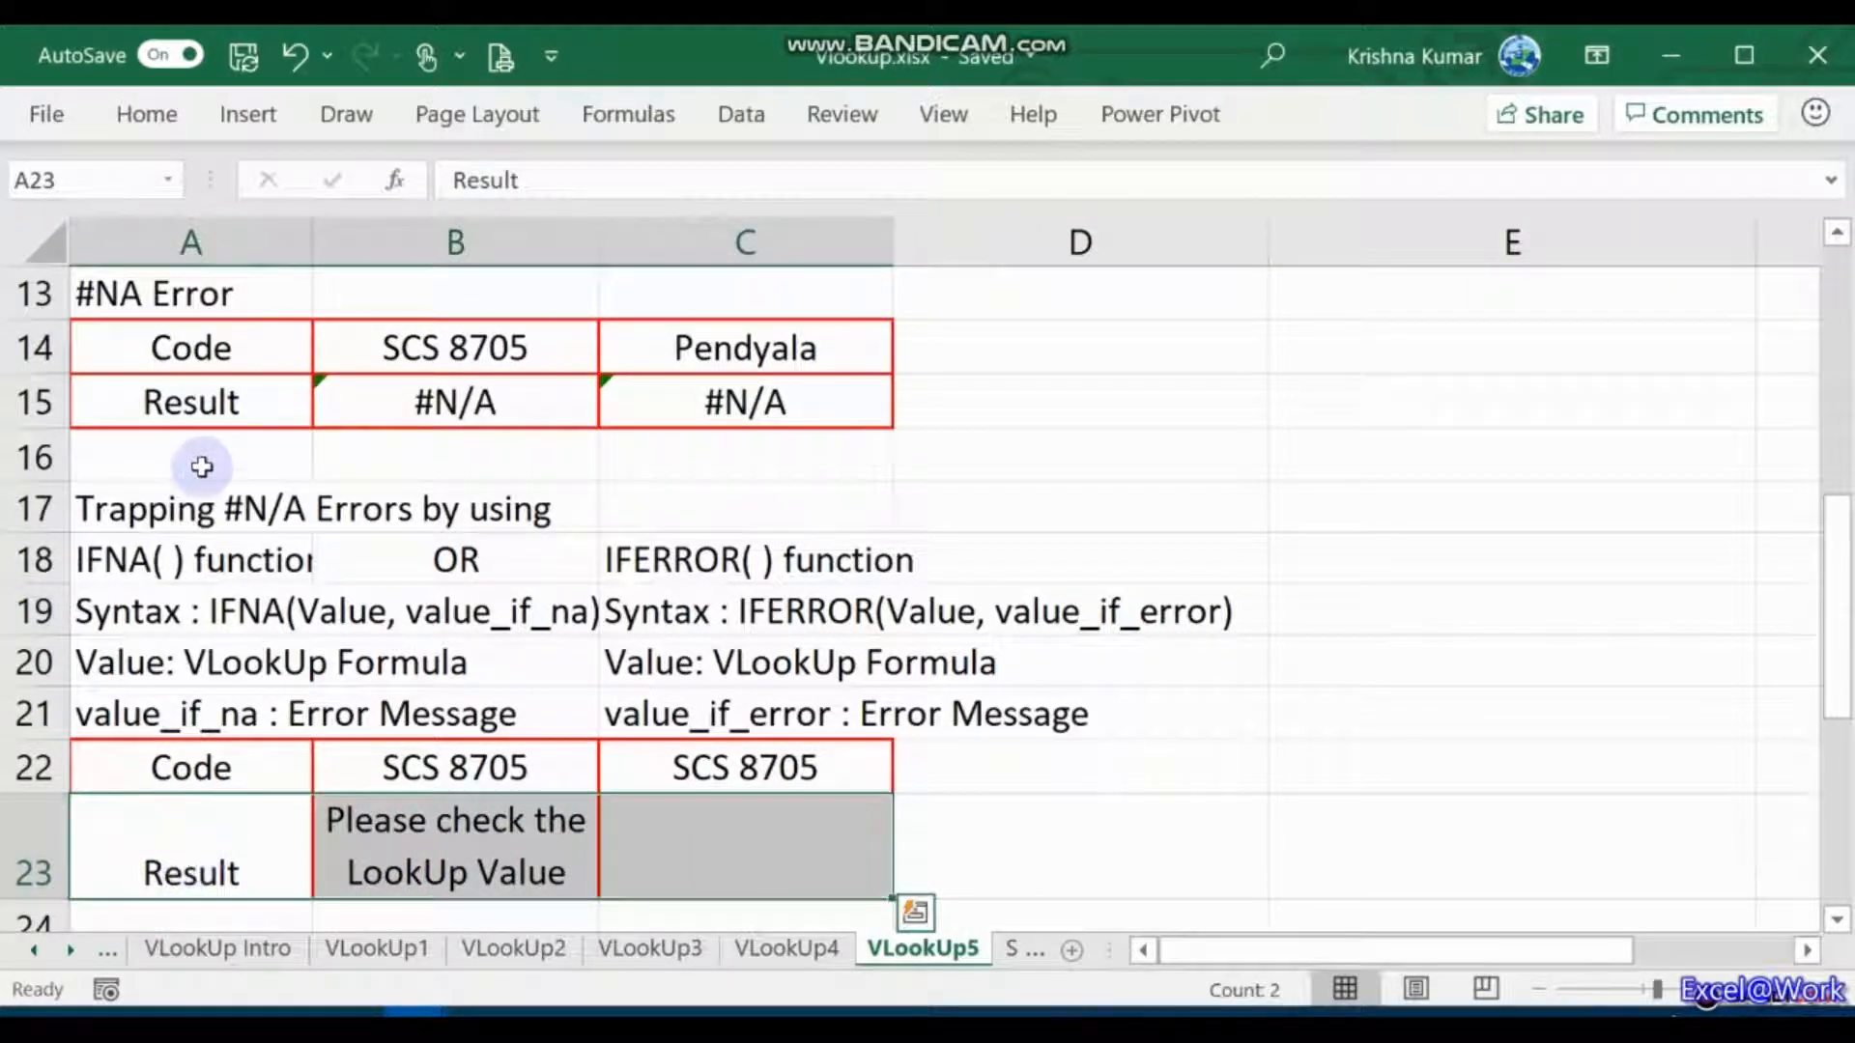
pyautogui.hotkey('ctrl', '1')
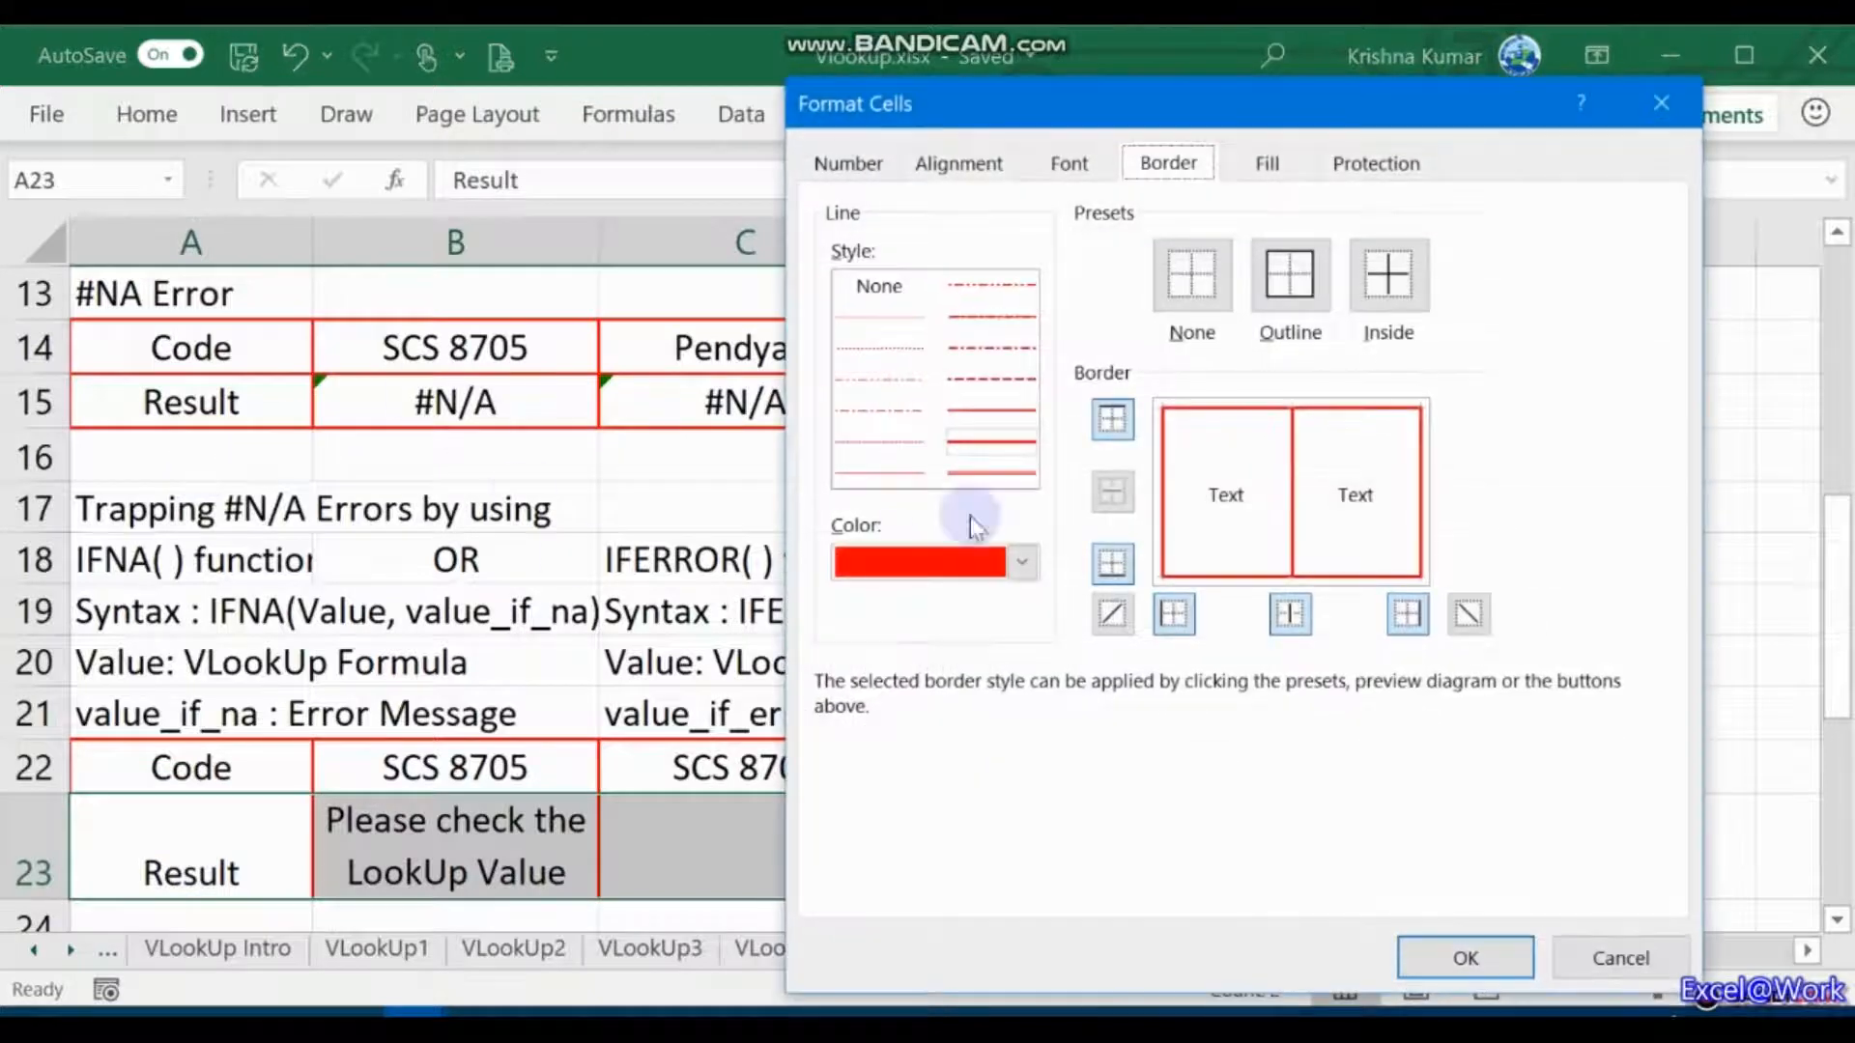
pyautogui.click(956, 163)
pyautogui.click(932, 290)
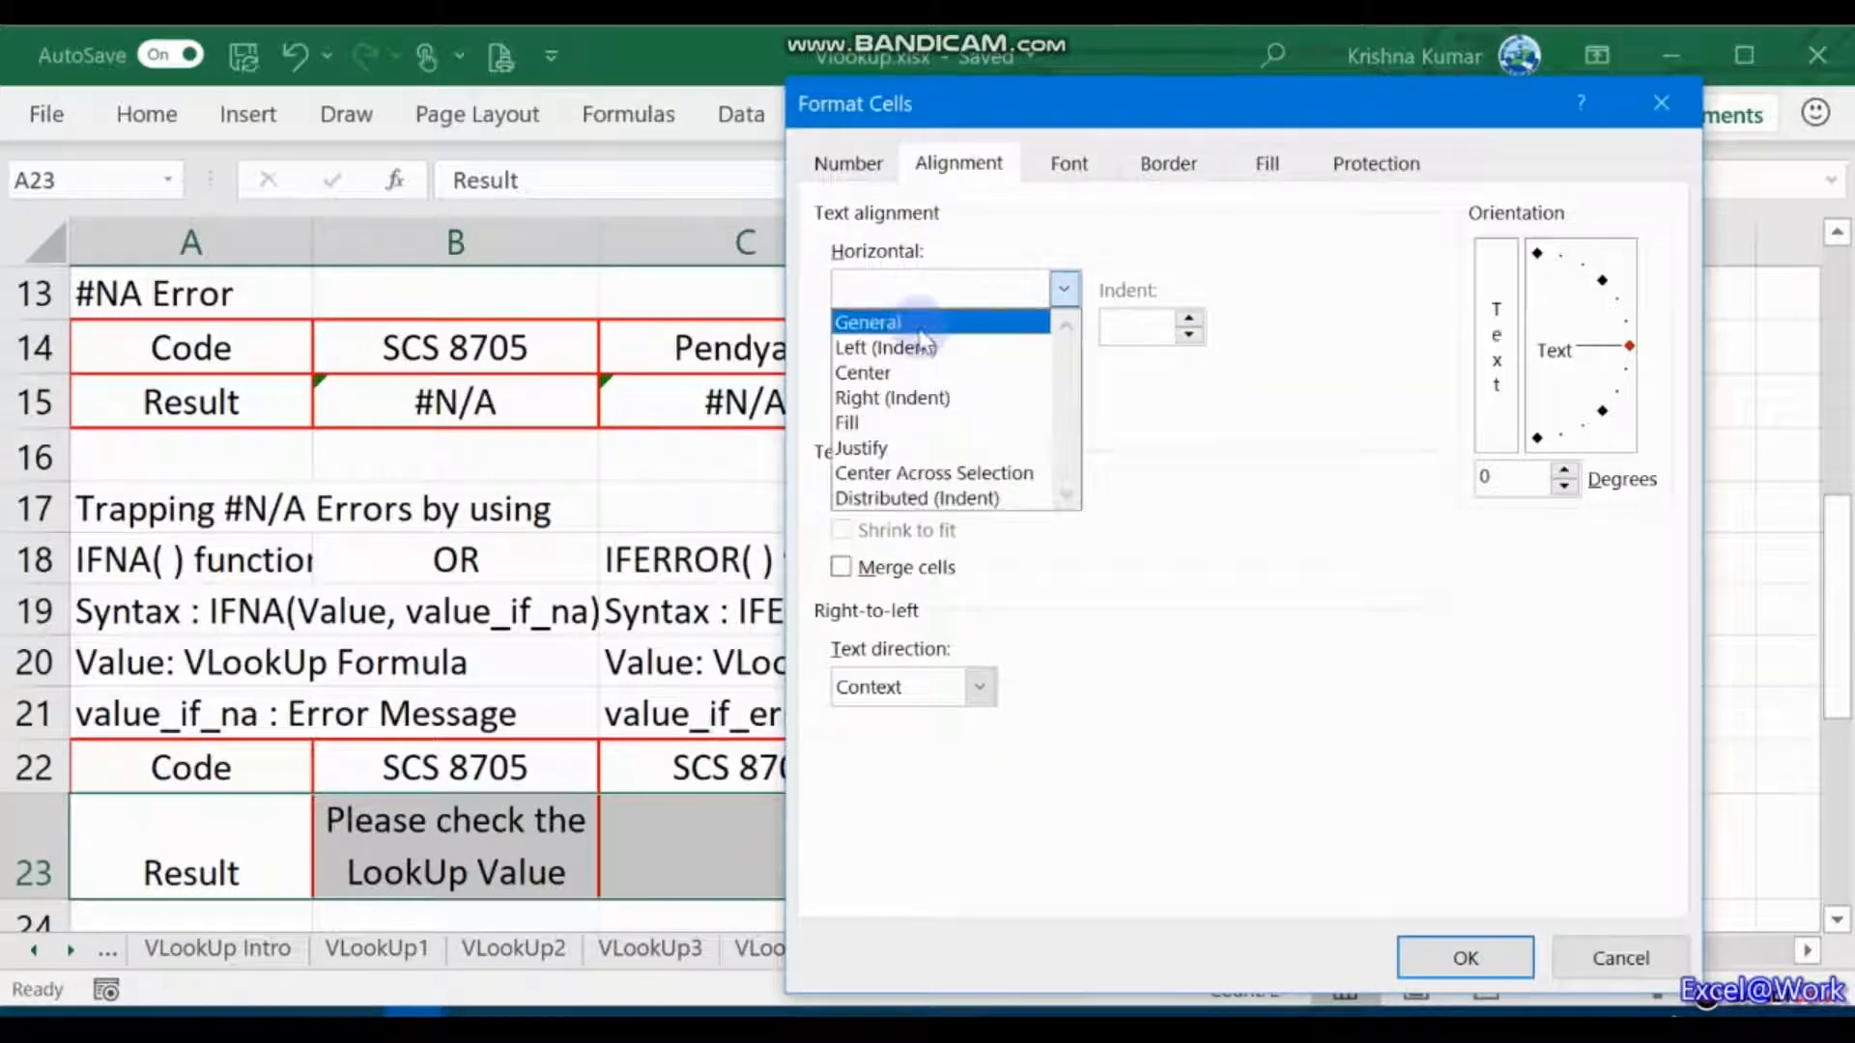
pyautogui.click(920, 328)
pyautogui.click(1063, 366)
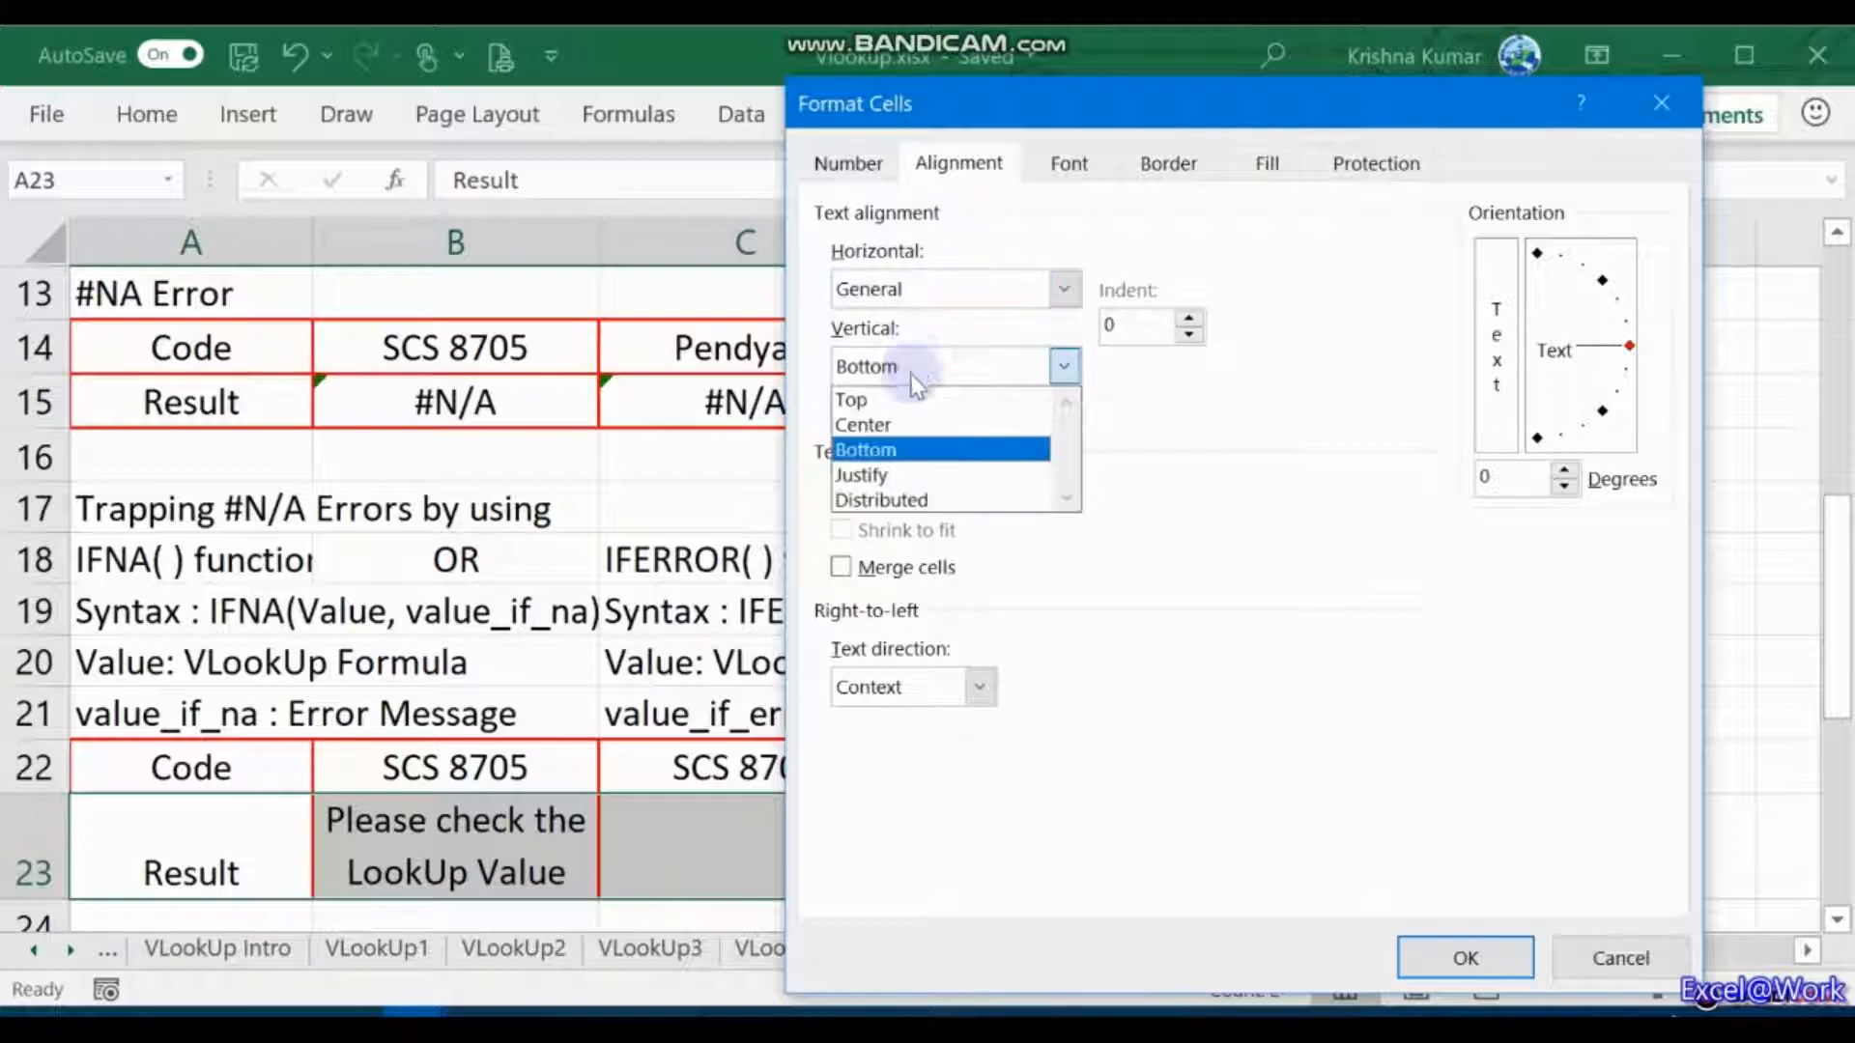
pyautogui.click(916, 425)
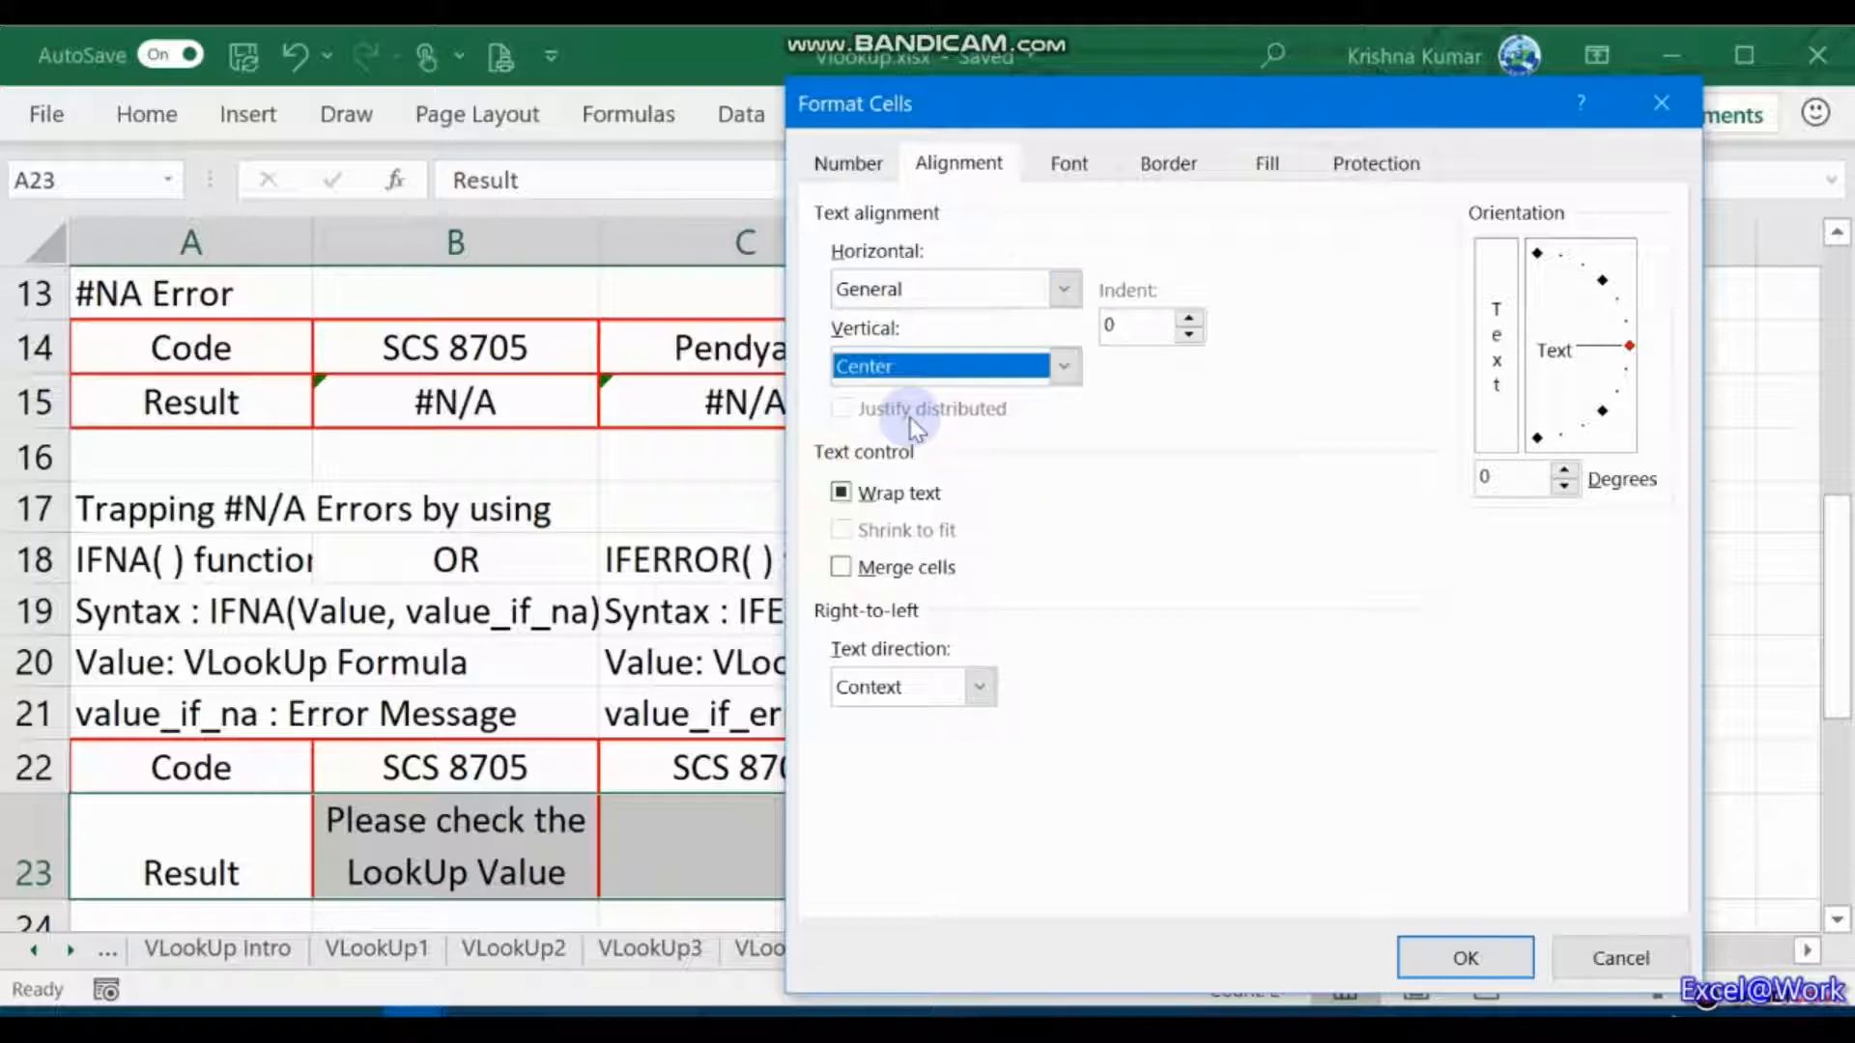
pyautogui.click(928, 300)
pyautogui.click(918, 373)
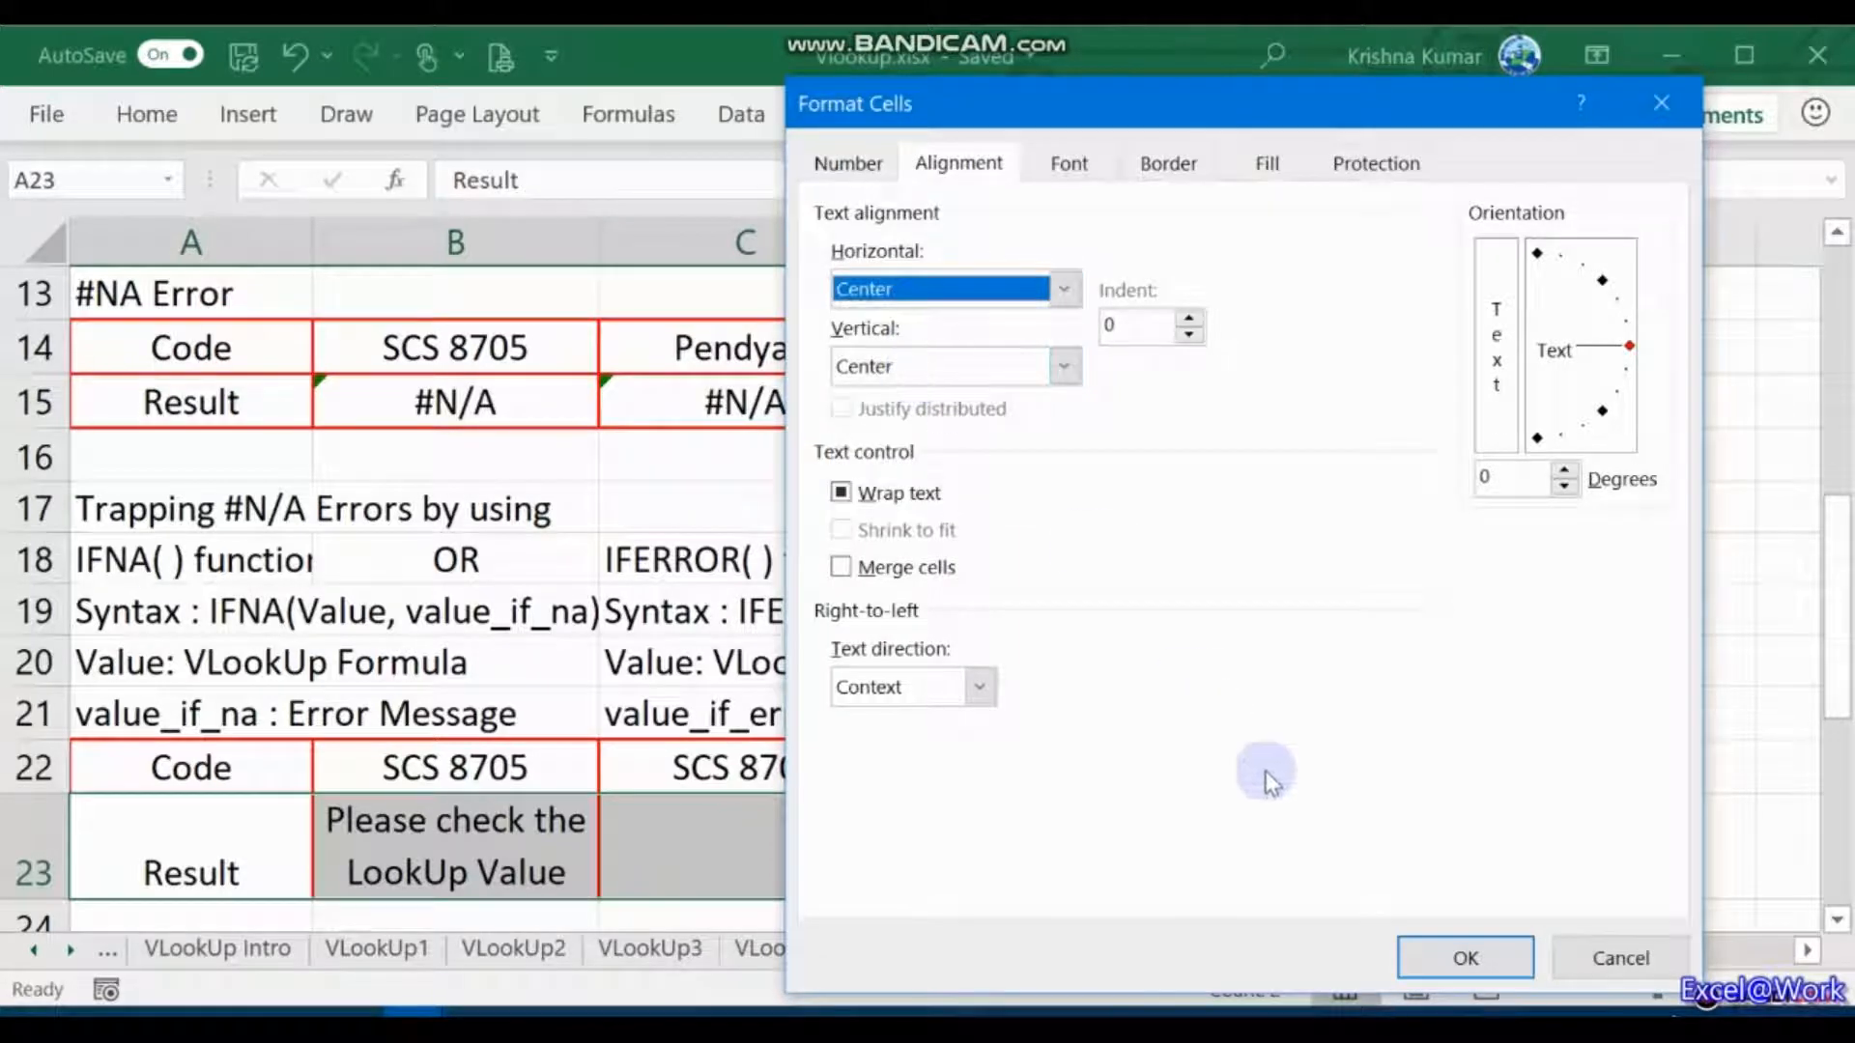
pyautogui.click(1417, 970)
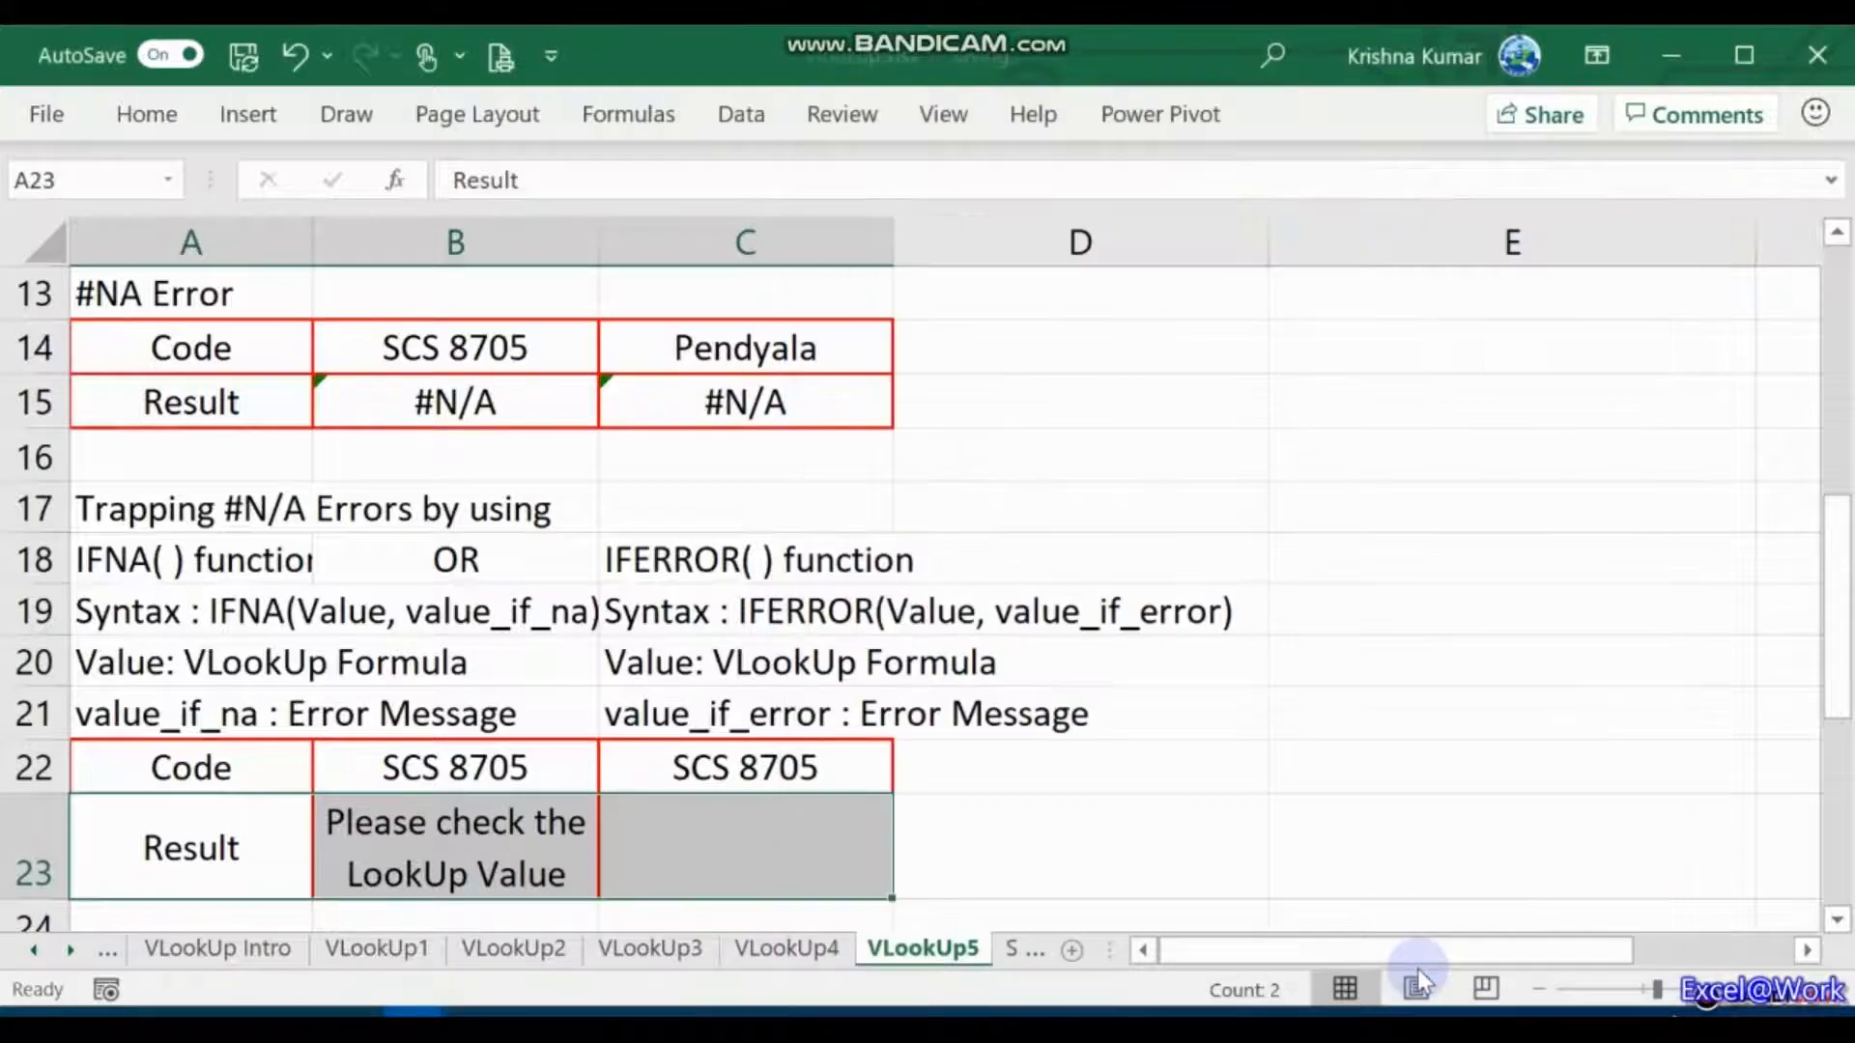
# Step: Remove the space between the letters and digits of the lookup code in B22
pyautogui.press('Up')
pyautogui.press('Right')
pyautogui.press('F2')
pyautogui.press('Left')
pyautogui.press('Left')
pyautogui.press('Left')
pyautogui.press('Left')
pyautogui.press('Left')
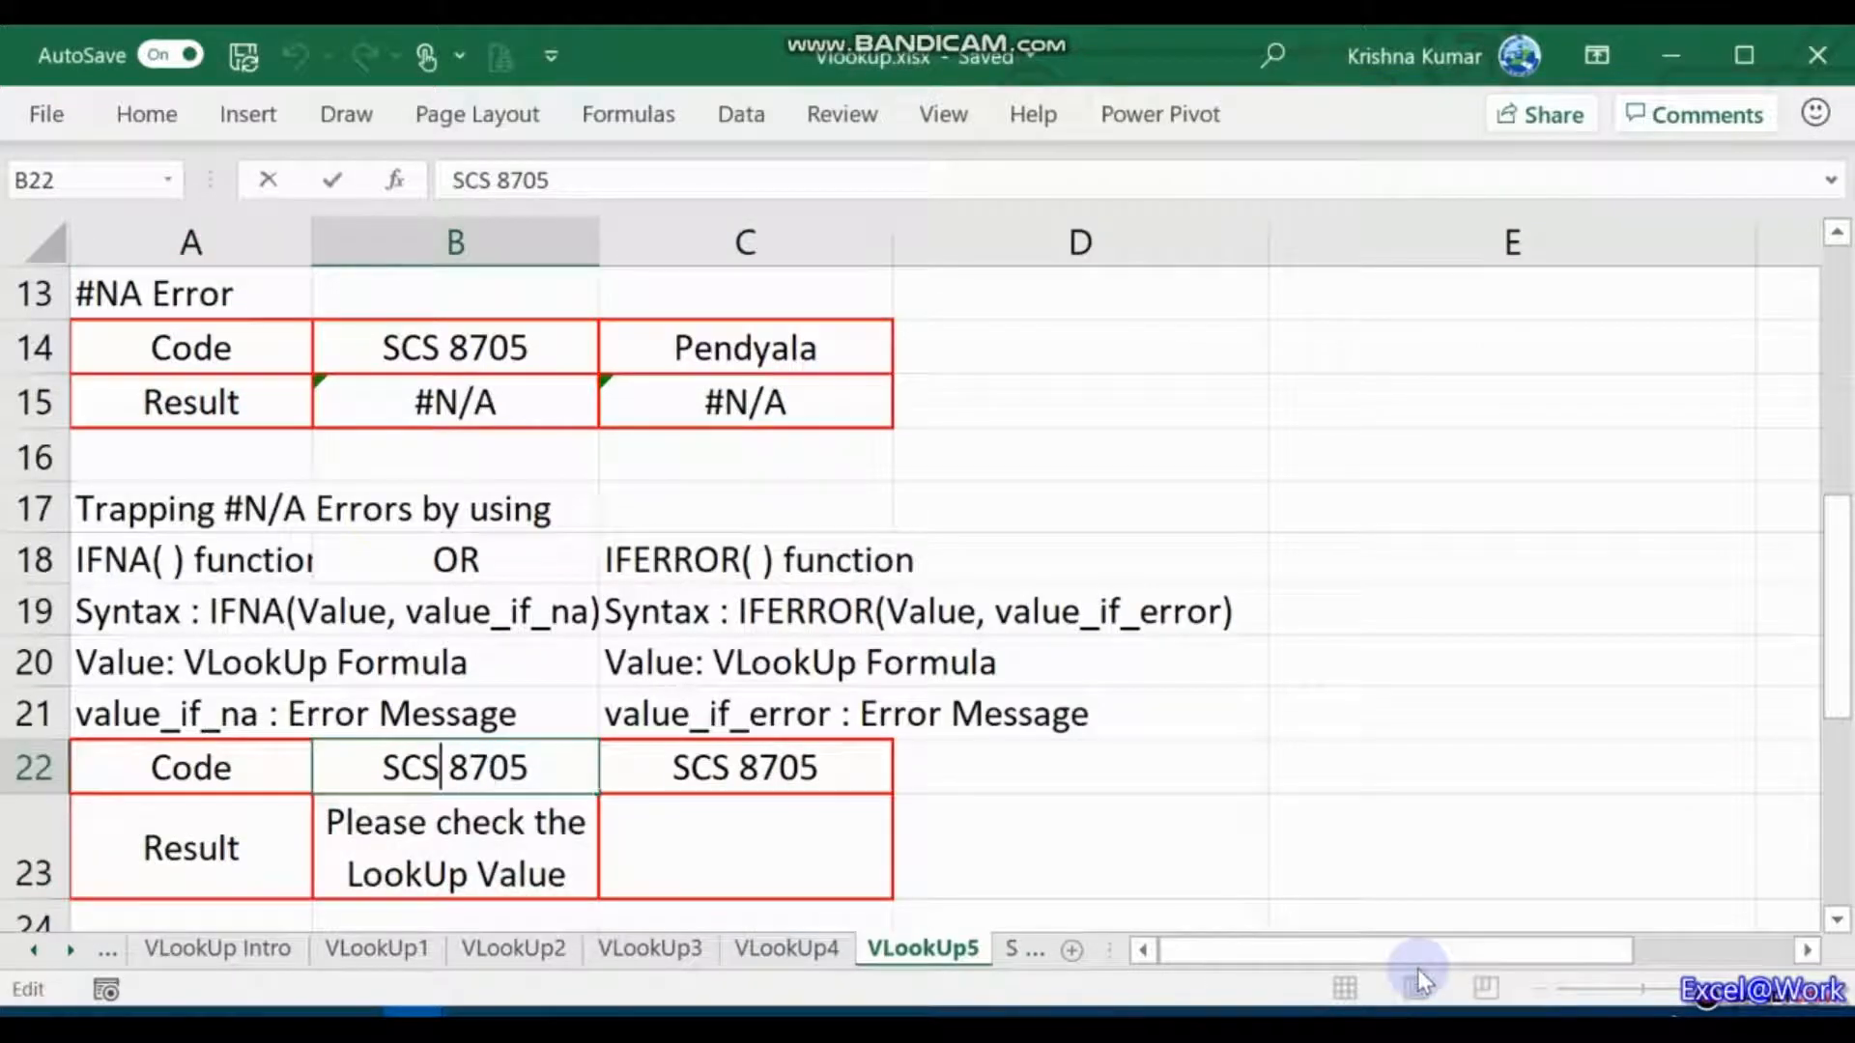
pyautogui.press('Delete')
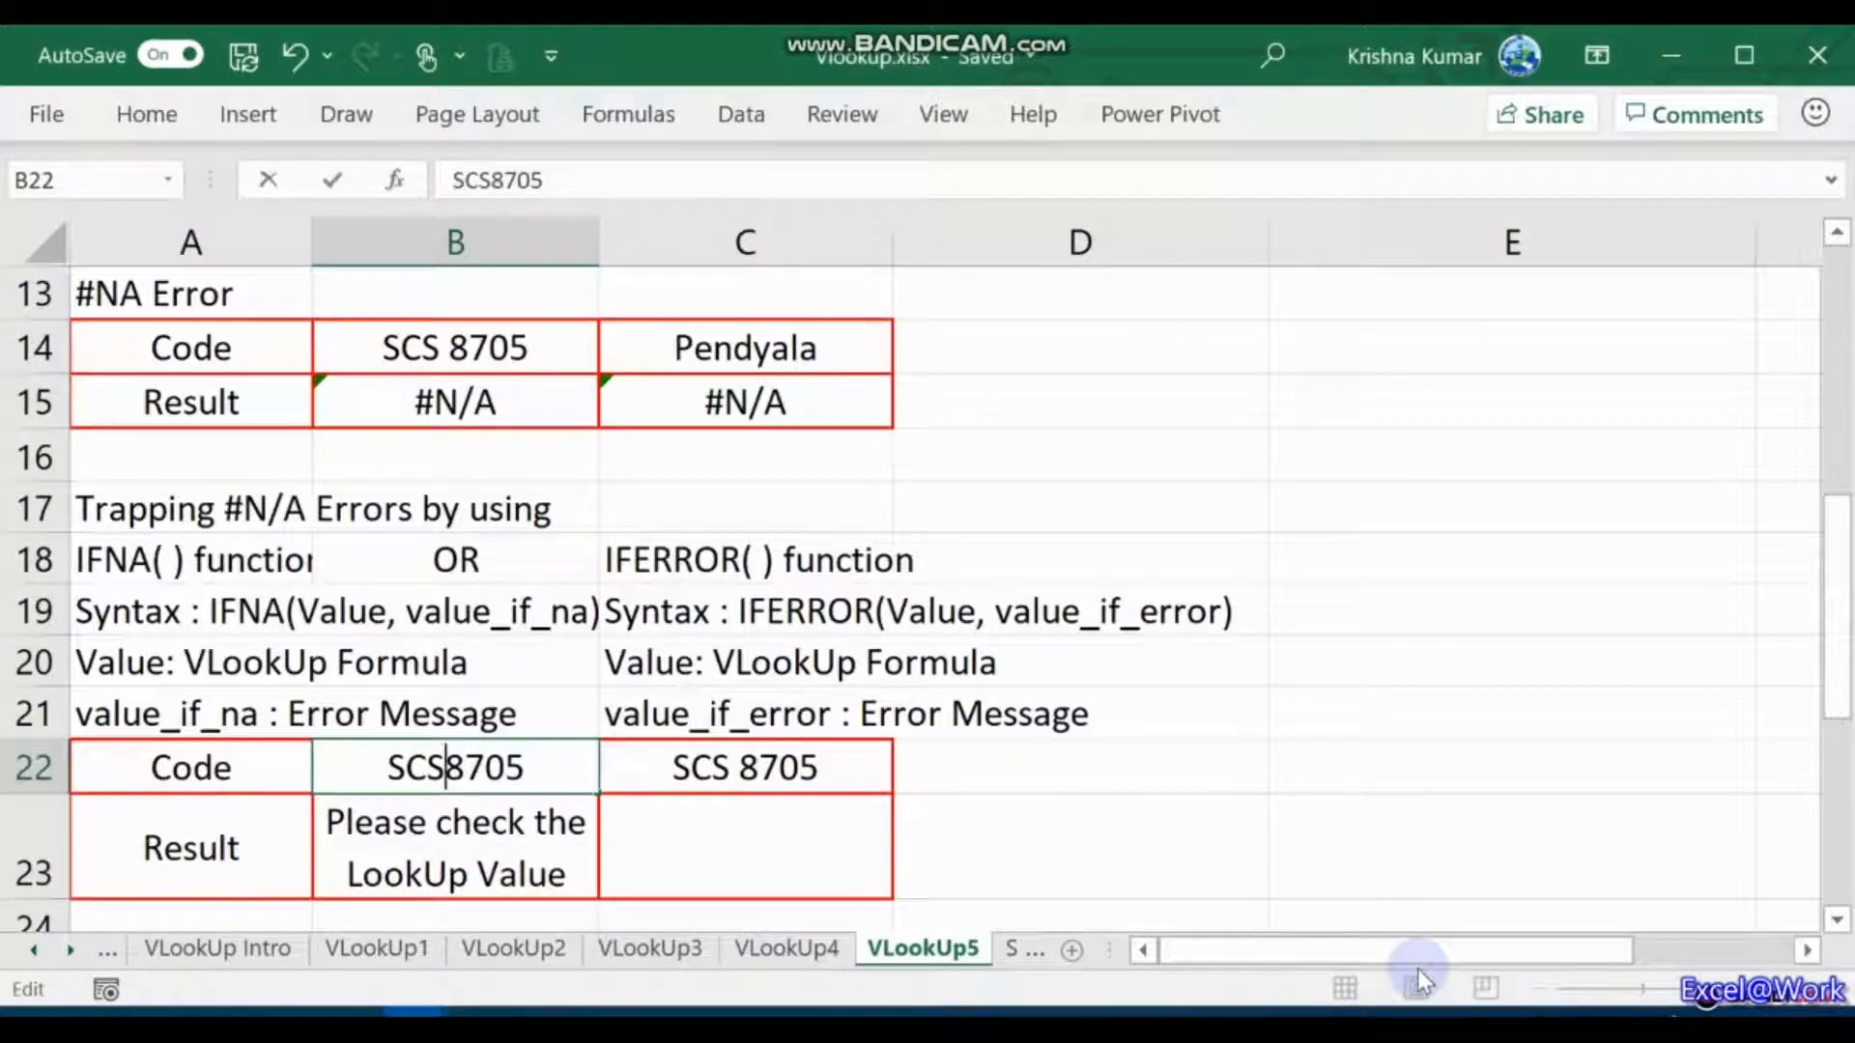
pyautogui.hotkey('ctrl', 'Return')
pyautogui.press('Down')
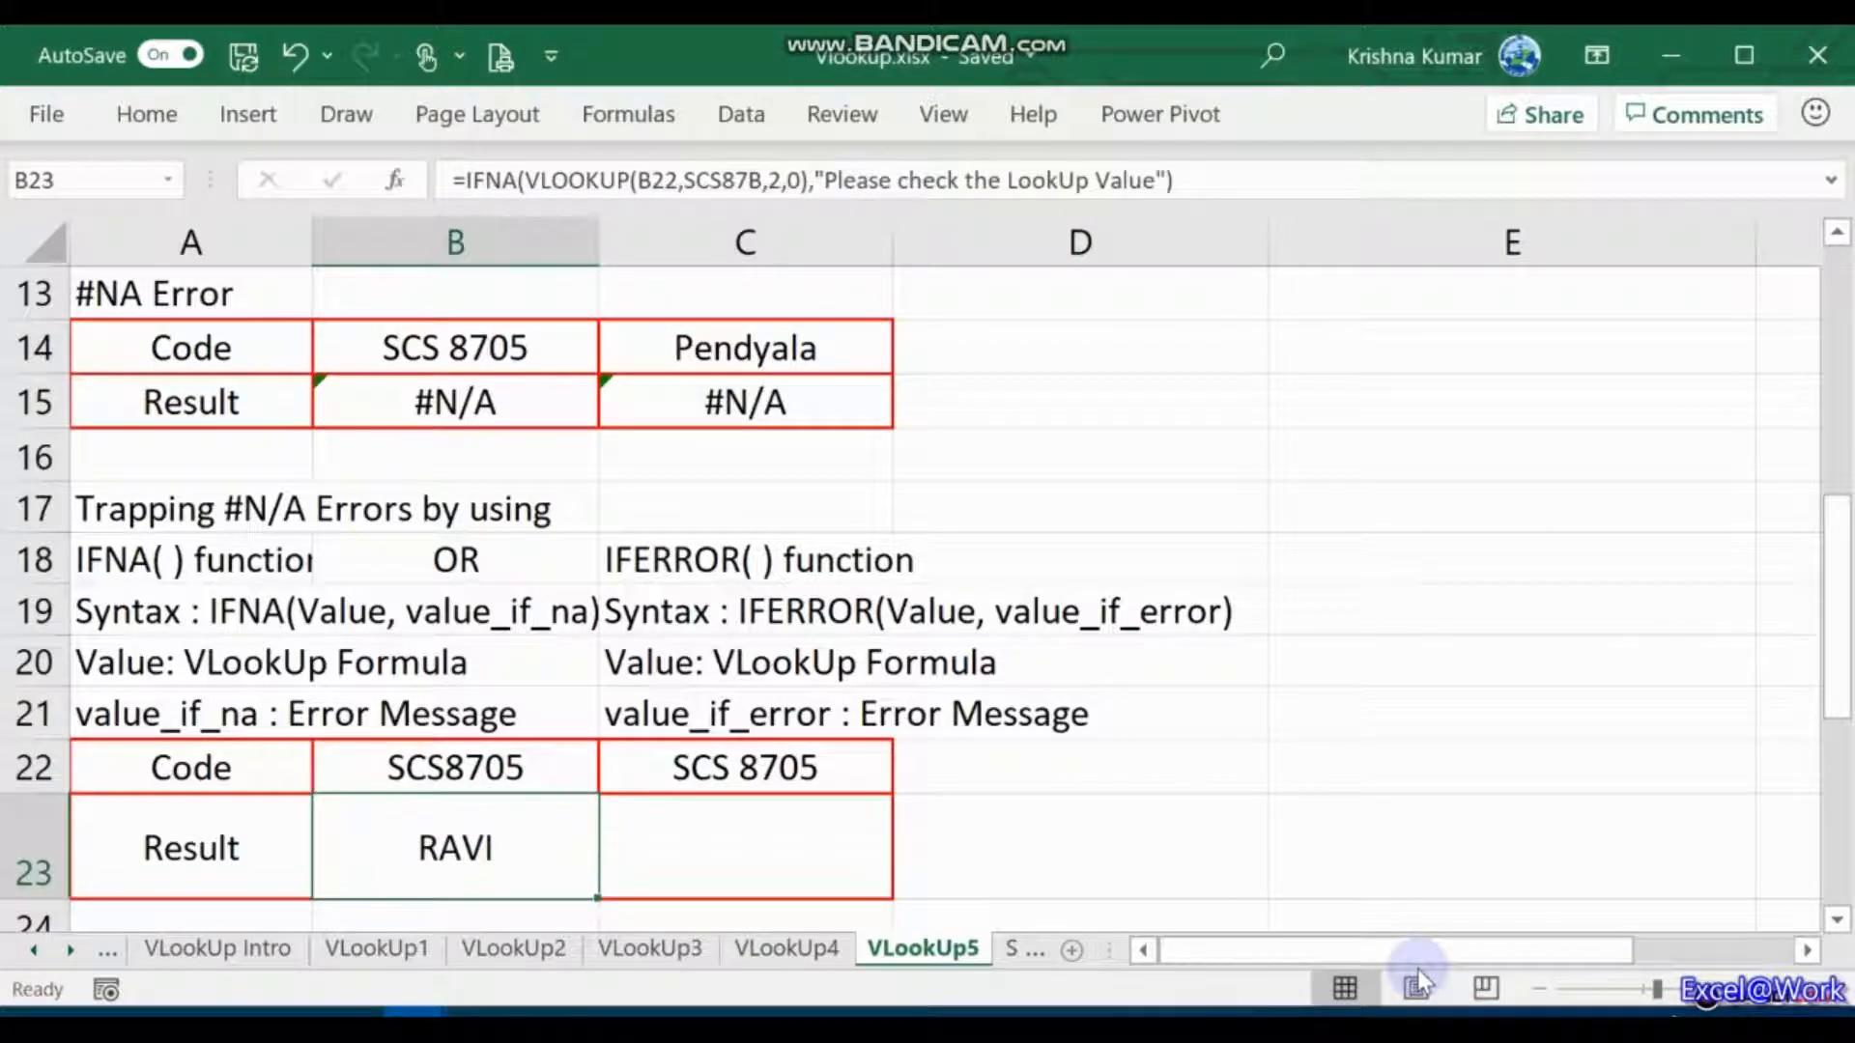
# Step: Add a trailing space to the lookup code in B22 to test the IFNA formula
pyautogui.press('Up')
pyautogui.press('F2')
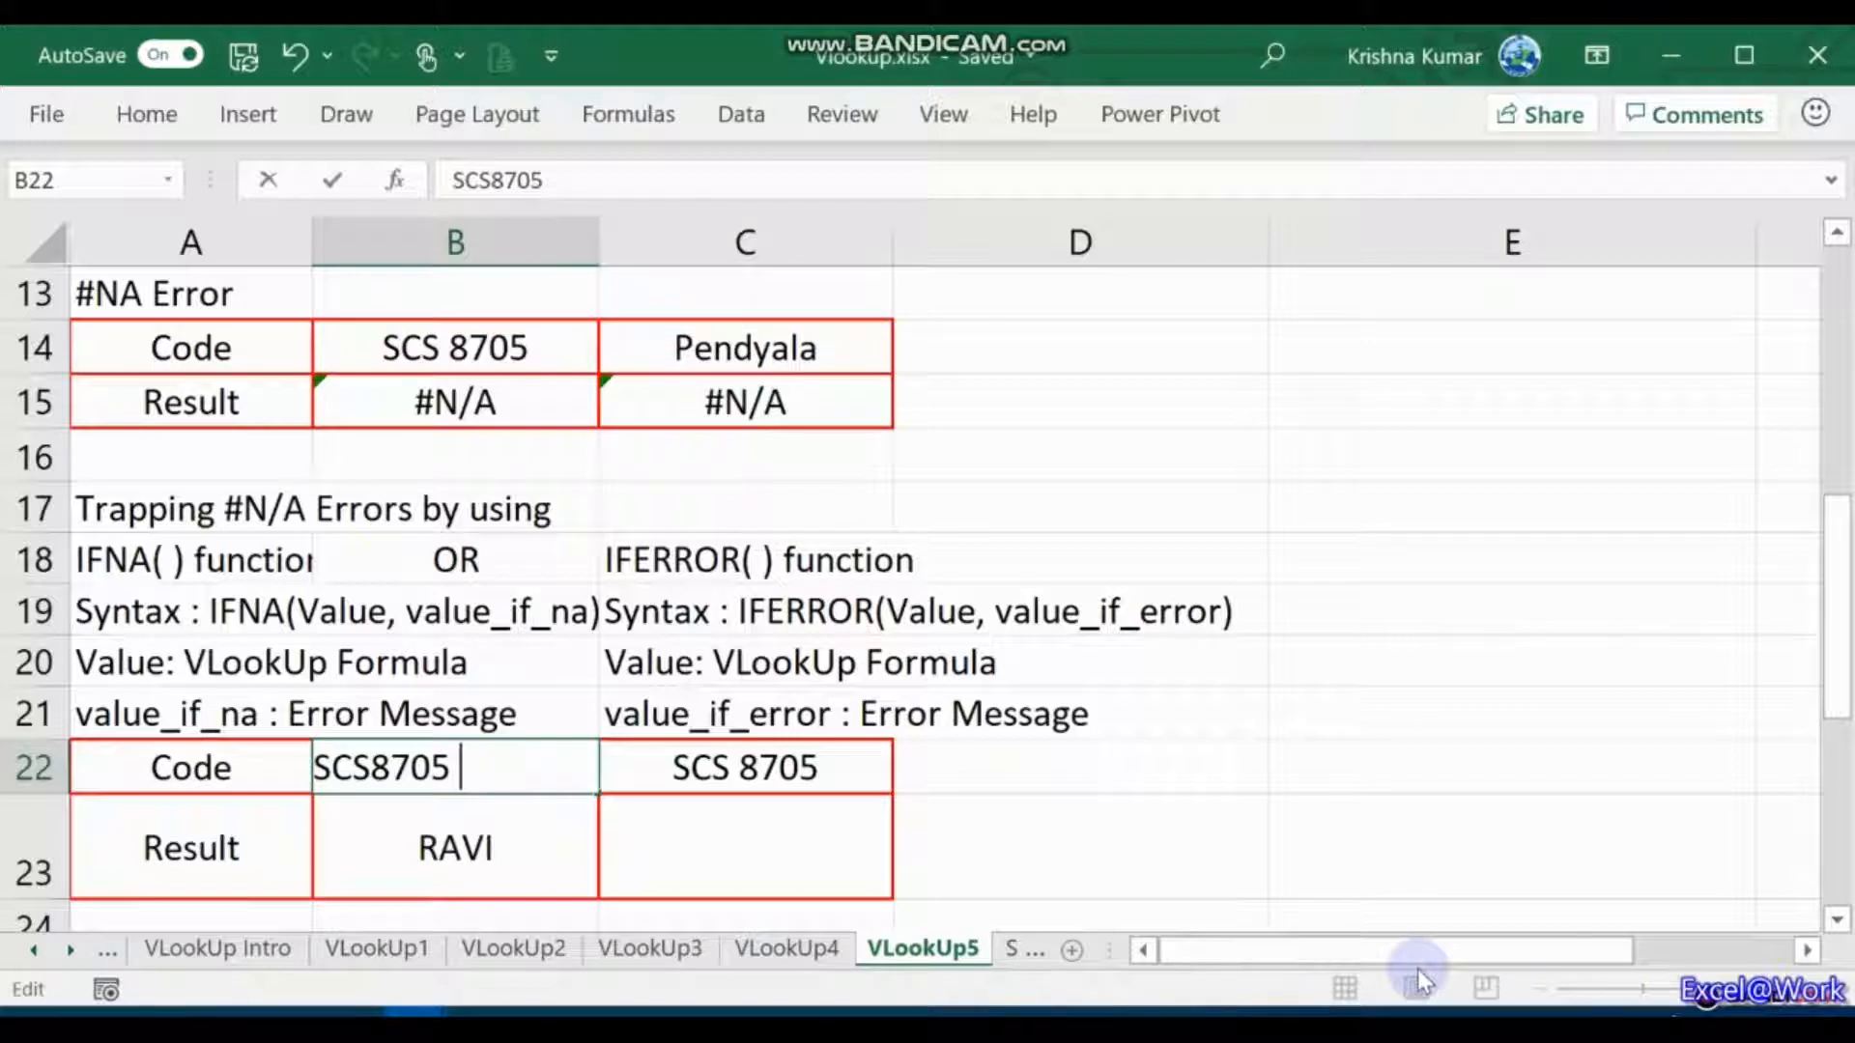
pyautogui.press('Return')
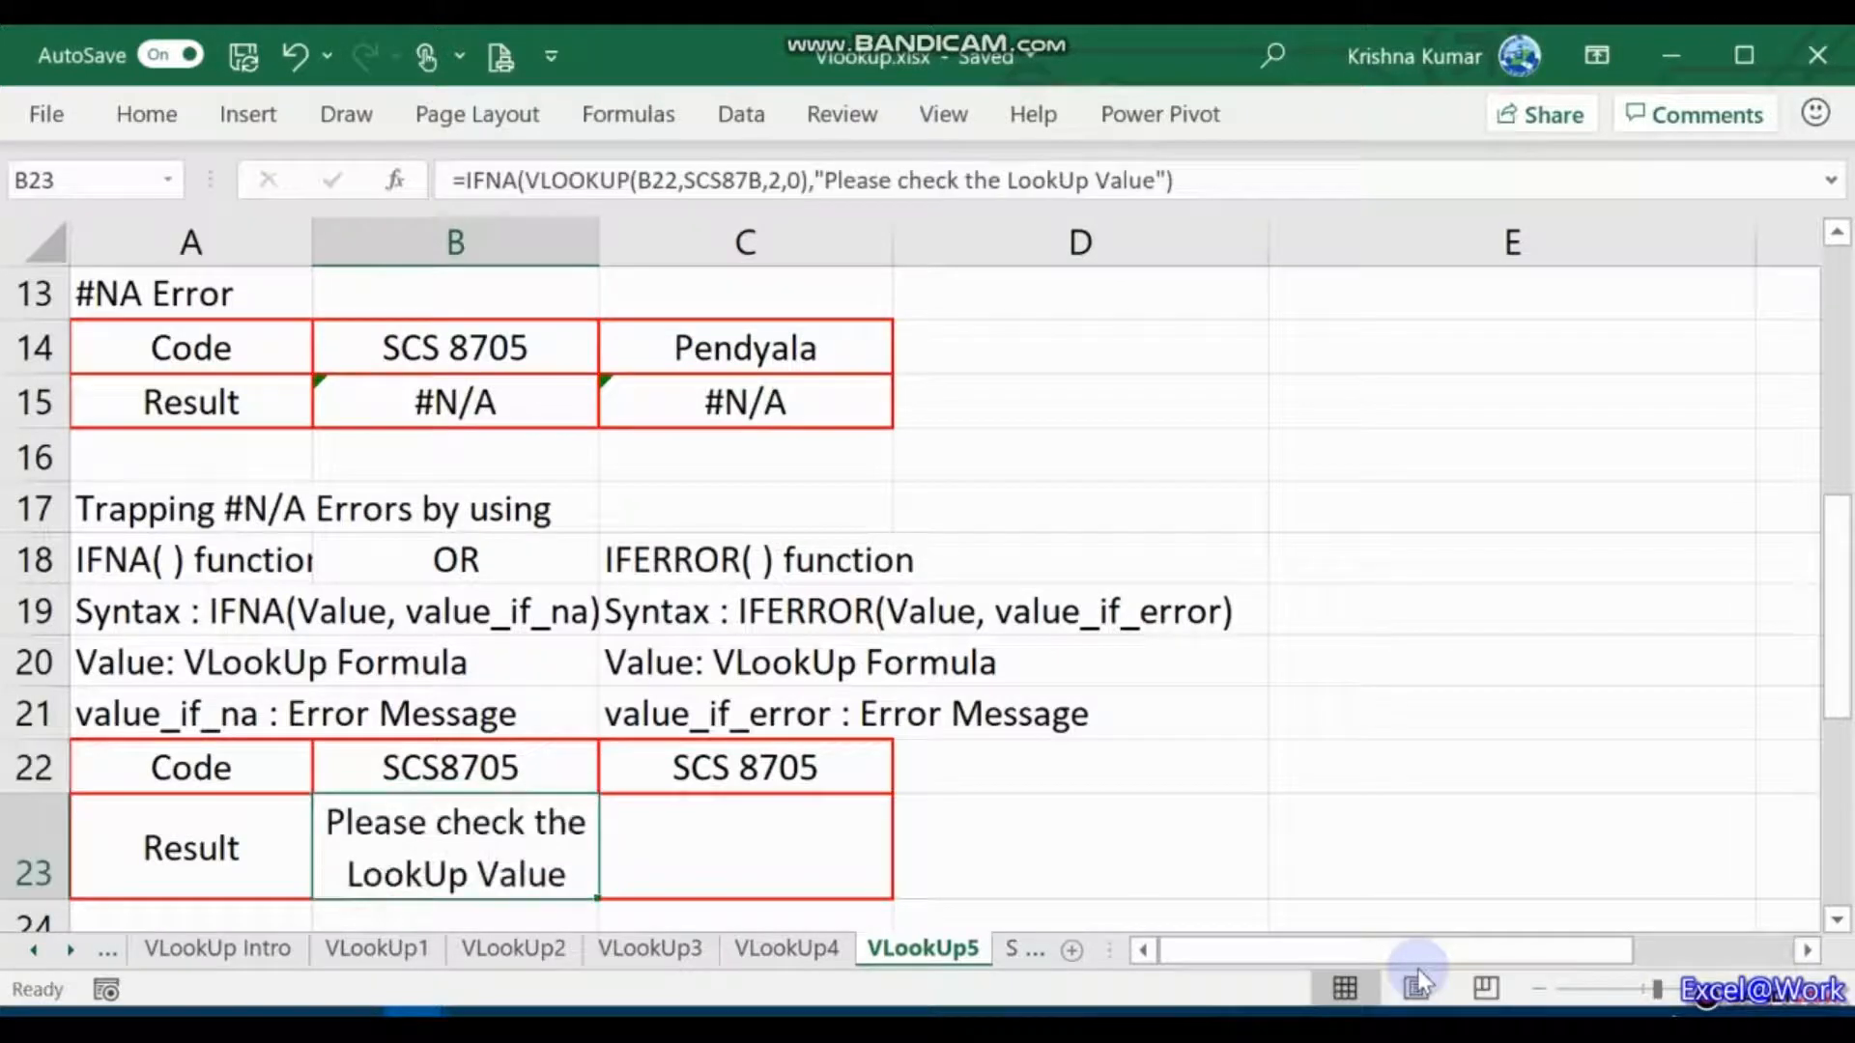
# Step: Replace the trailing space in B22 with a space between the second and third digits of the lookup code
pyautogui.press('Up')
pyautogui.press('F2')
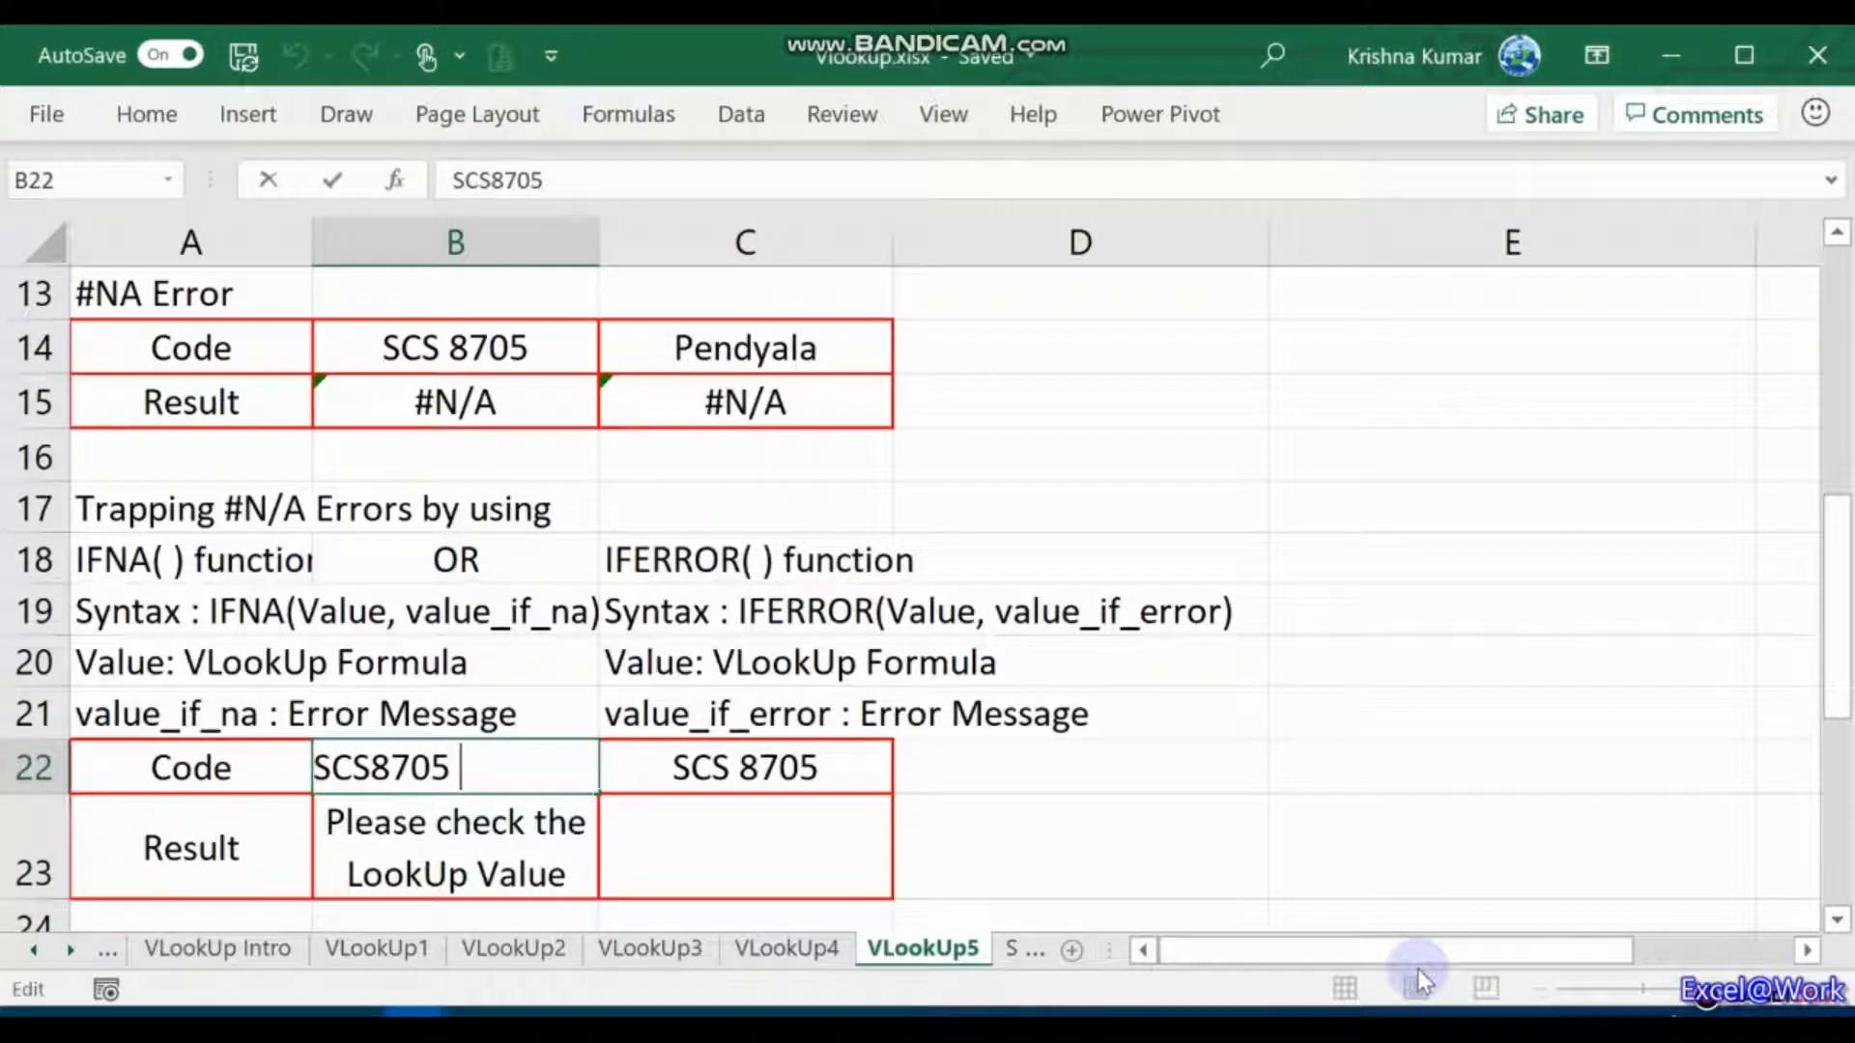
pyautogui.press('Left')
pyautogui.press('Left')
pyautogui.press('Return')
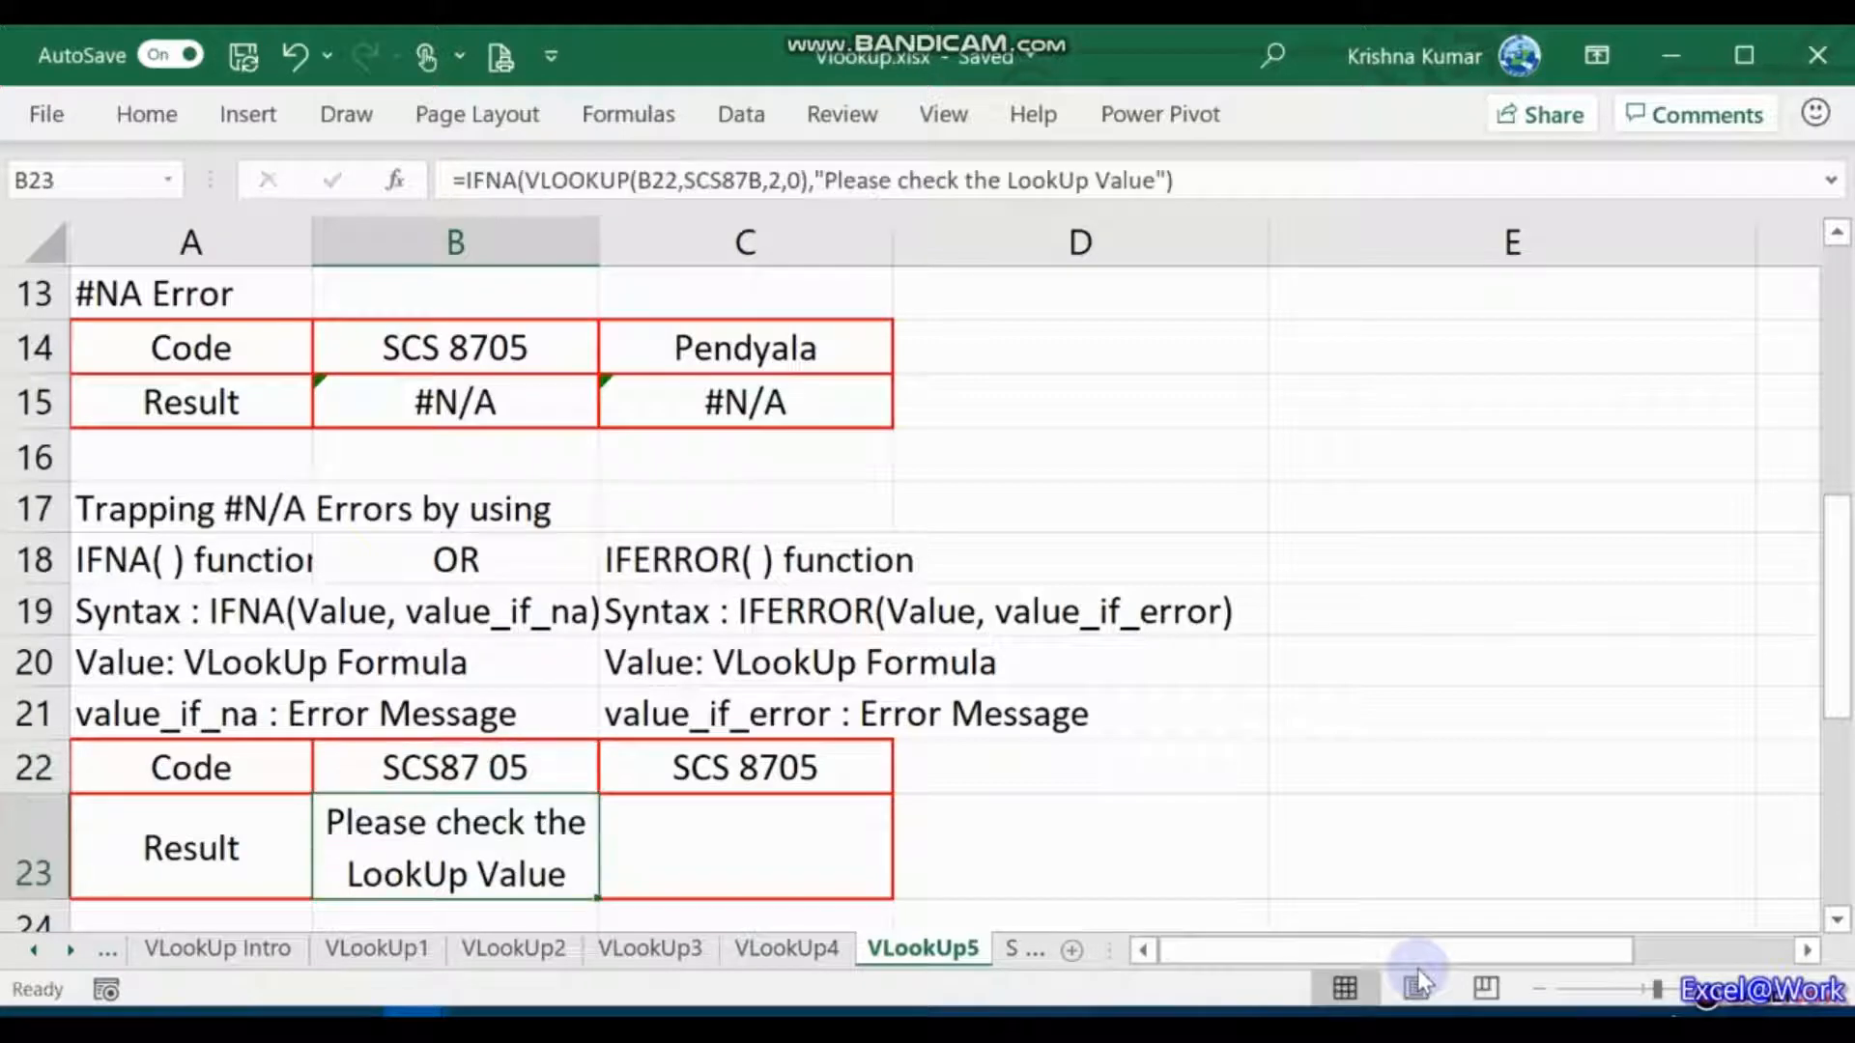
pyautogui.press('Down')
pyautogui.press('Up')
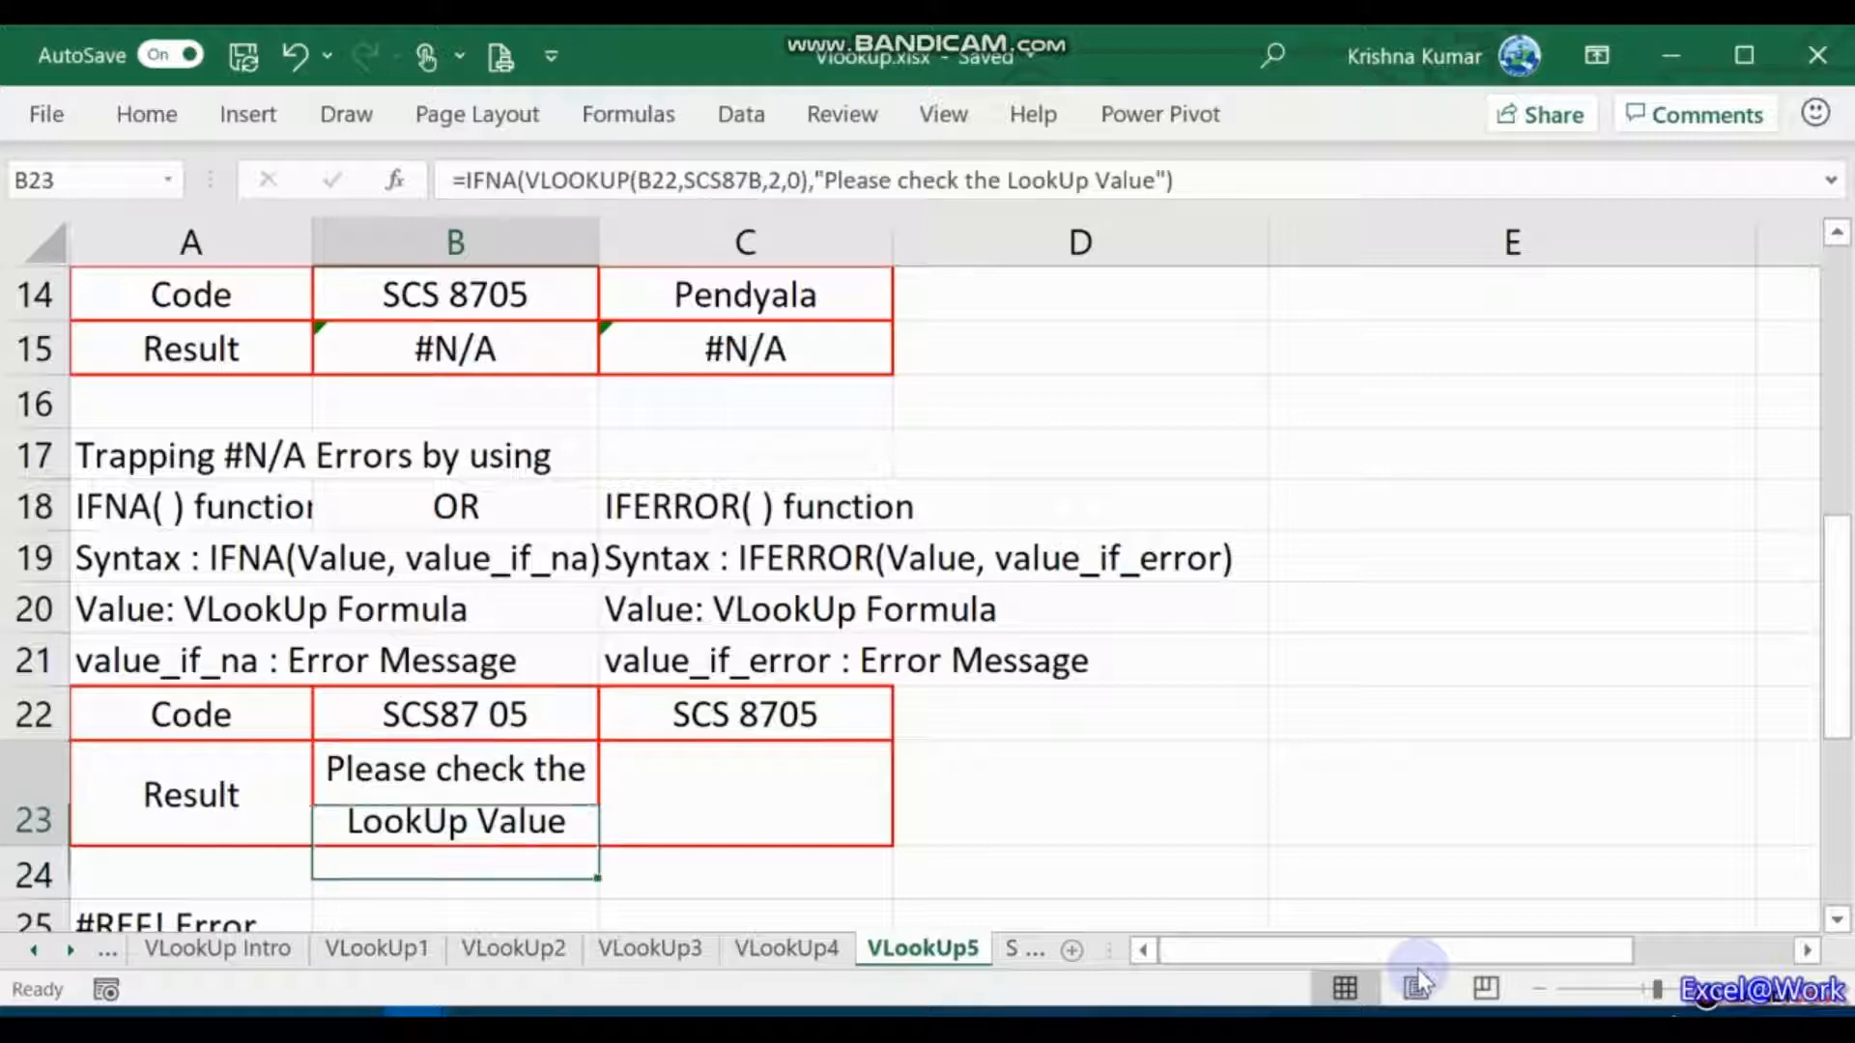
# Step: Delete the space between the digits of the lookup code in B22
pyautogui.press('Up')
pyautogui.press('F2')
pyautogui.press('Left')
pyautogui.press('Left')
pyautogui.press('Left')
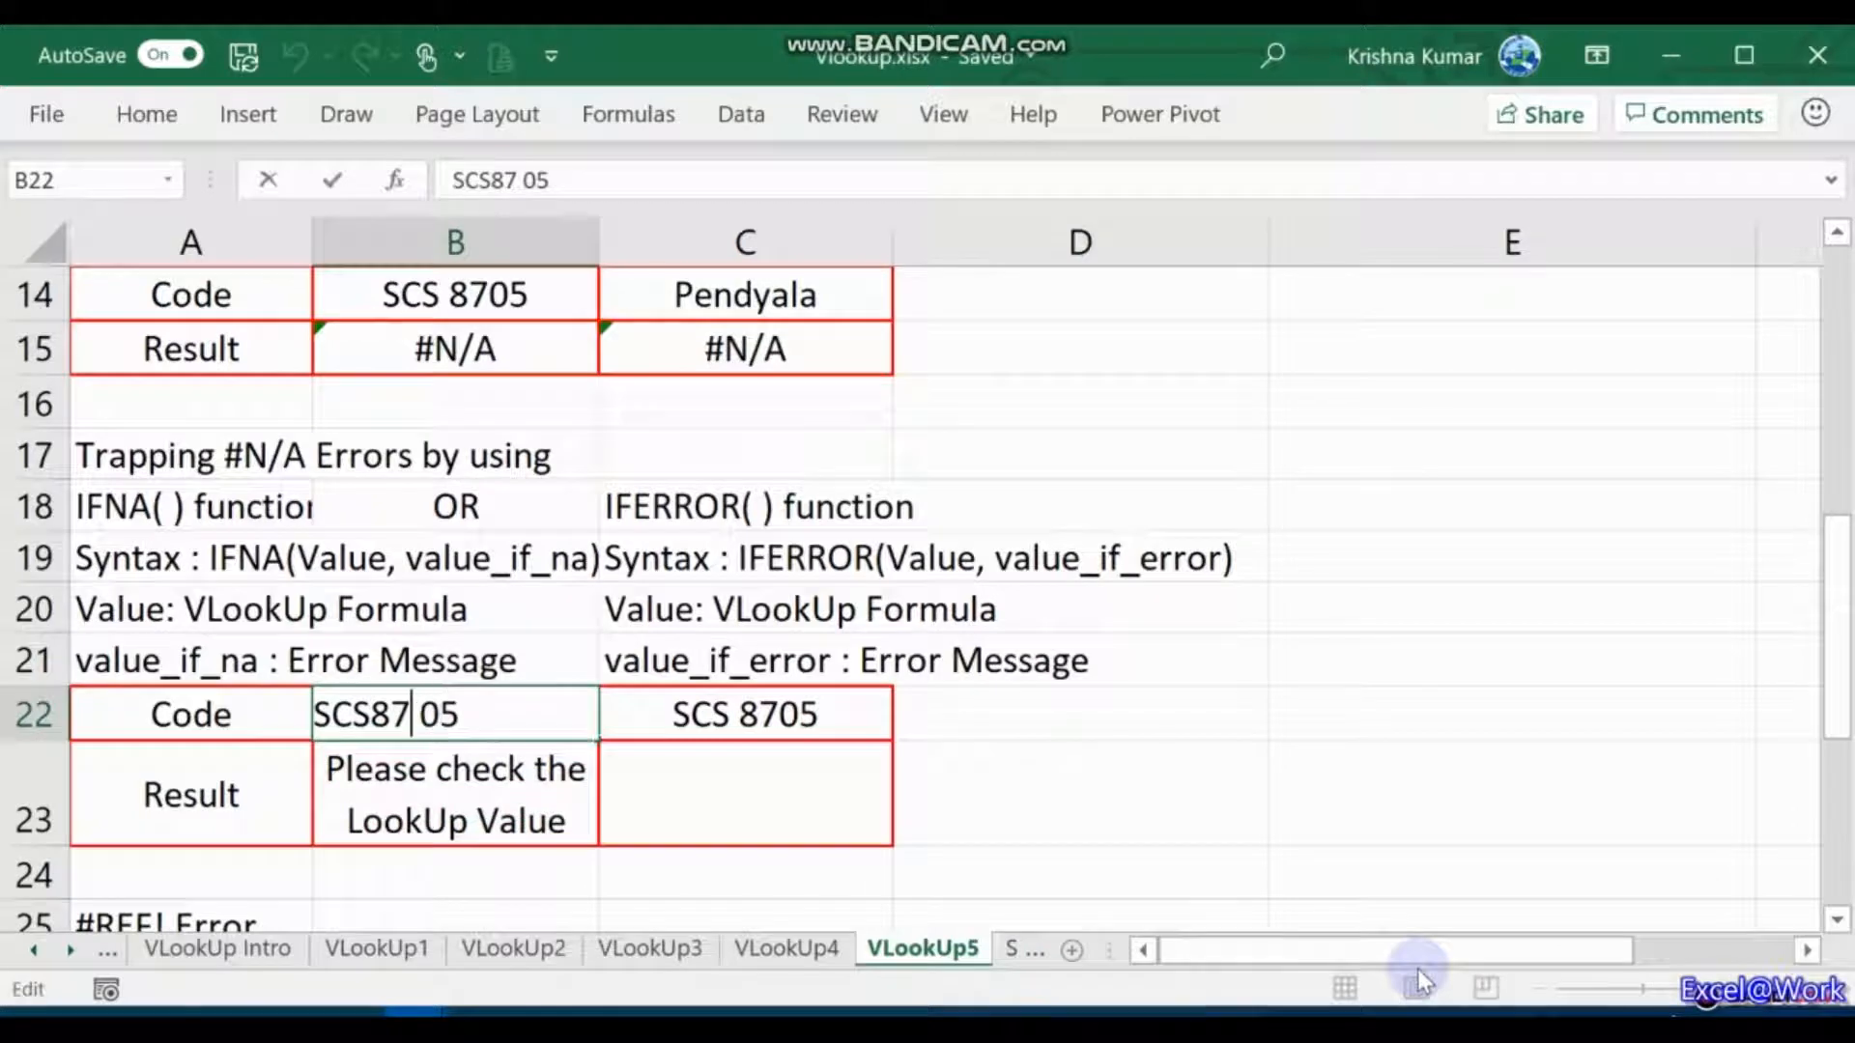
pyautogui.press('Delete')
pyautogui.press('Return')
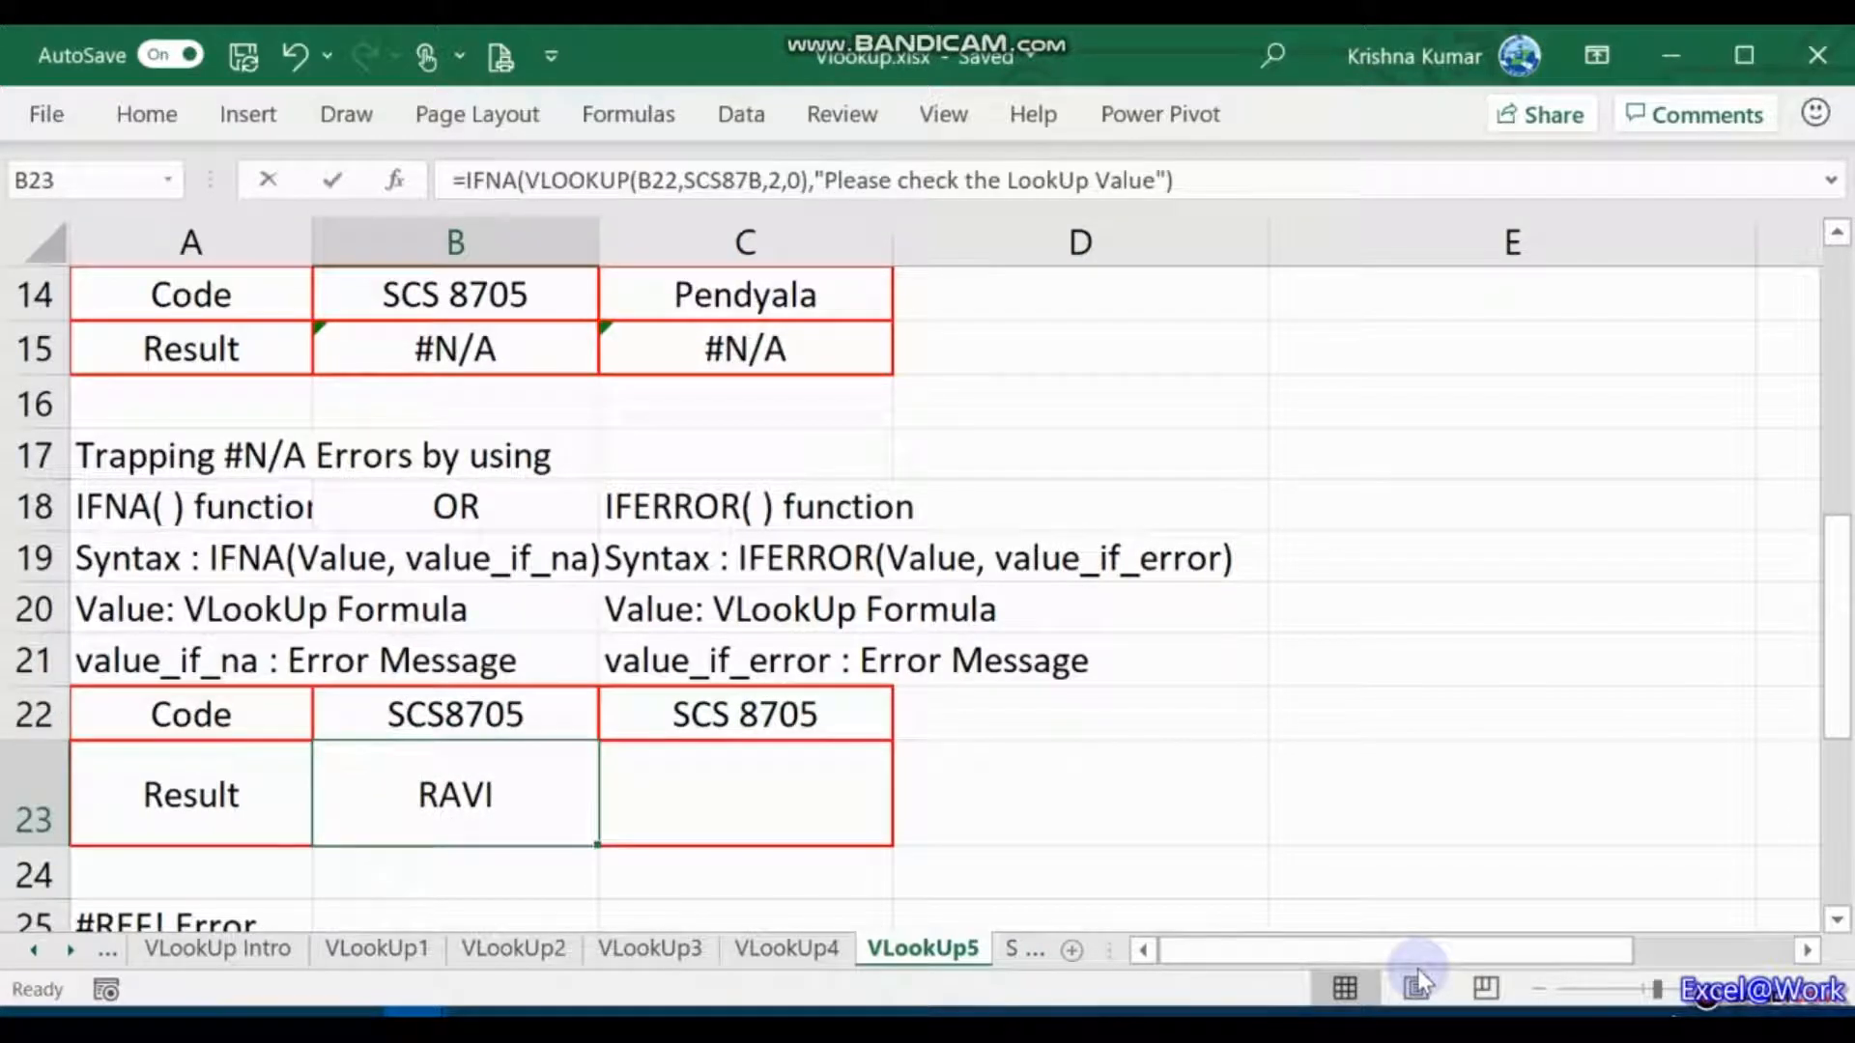
# Step: Examine the complete IFNA formula in B23, including its nested VLOOKUP and error message, leaving it as it is
pyautogui.press('F2')
pyautogui.press('Escape')
pyautogui.press('Right')
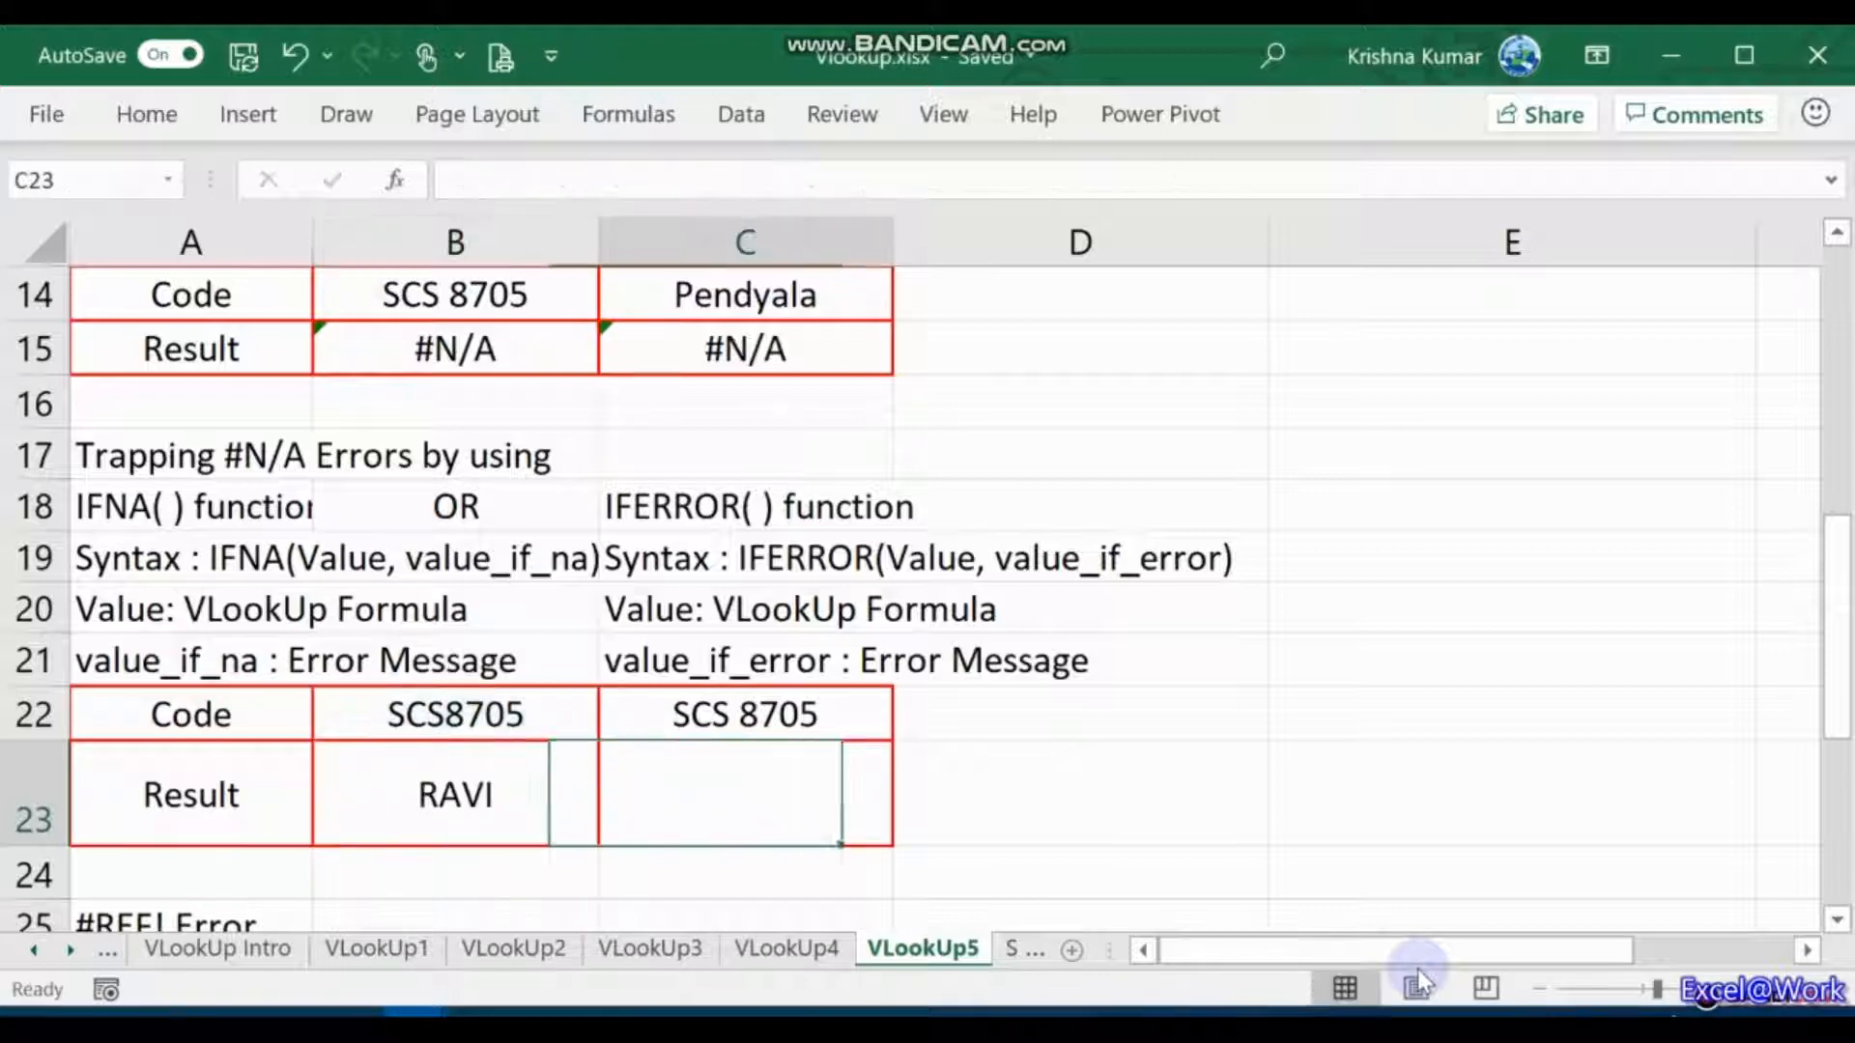
pyautogui.press('Left')
pyautogui.hotkey('shift', 'Up')
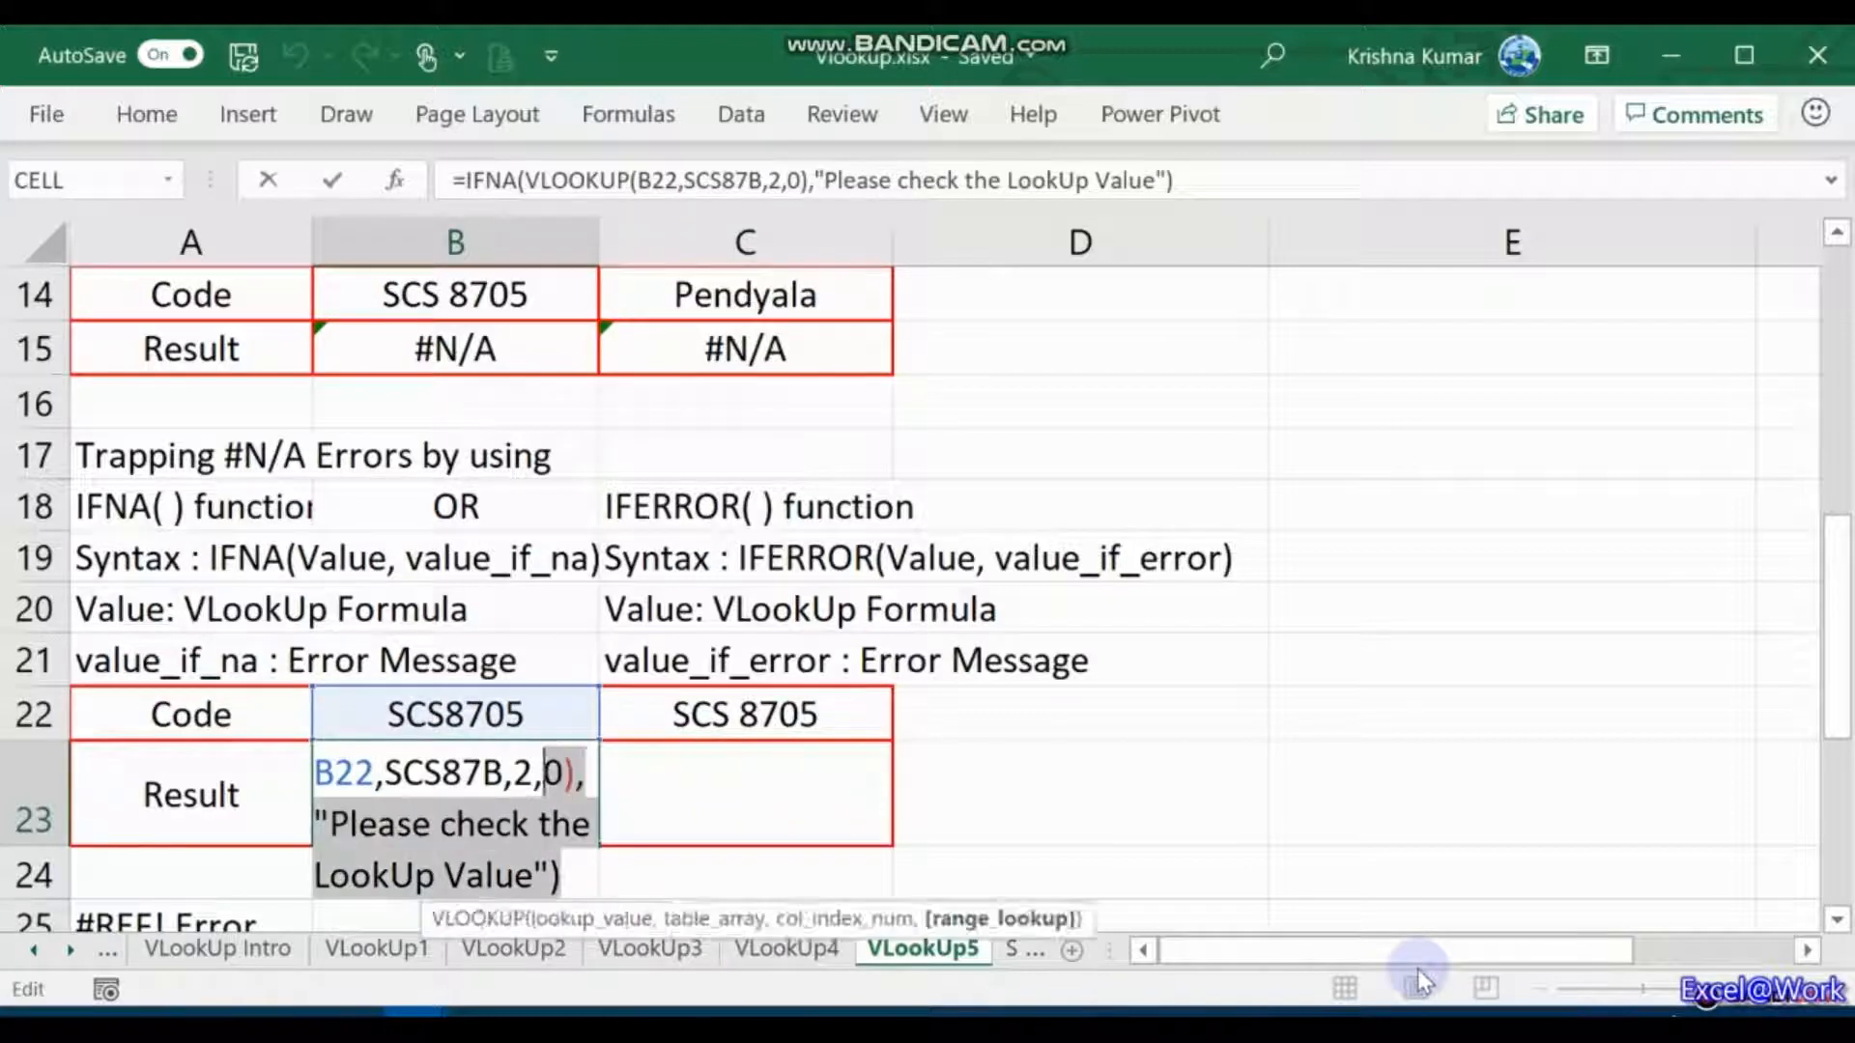
pyautogui.hotkey('shift', 'Up')
pyautogui.hotkey('shift', 'Left')
pyautogui.hotkey('shift', 'Left')
pyautogui.hotkey('shift', 'Left')
pyautogui.hotkey('shift', 'Left')
pyautogui.hotkey('shift', 'Left')
pyautogui.hotkey('shift', 'Left')
pyautogui.hotkey('shift', 'Left')
pyautogui.hotkey('shift', 'Left')
pyautogui.hotkey('shift', 'Left')
pyautogui.hotkey('shift', 'Left')
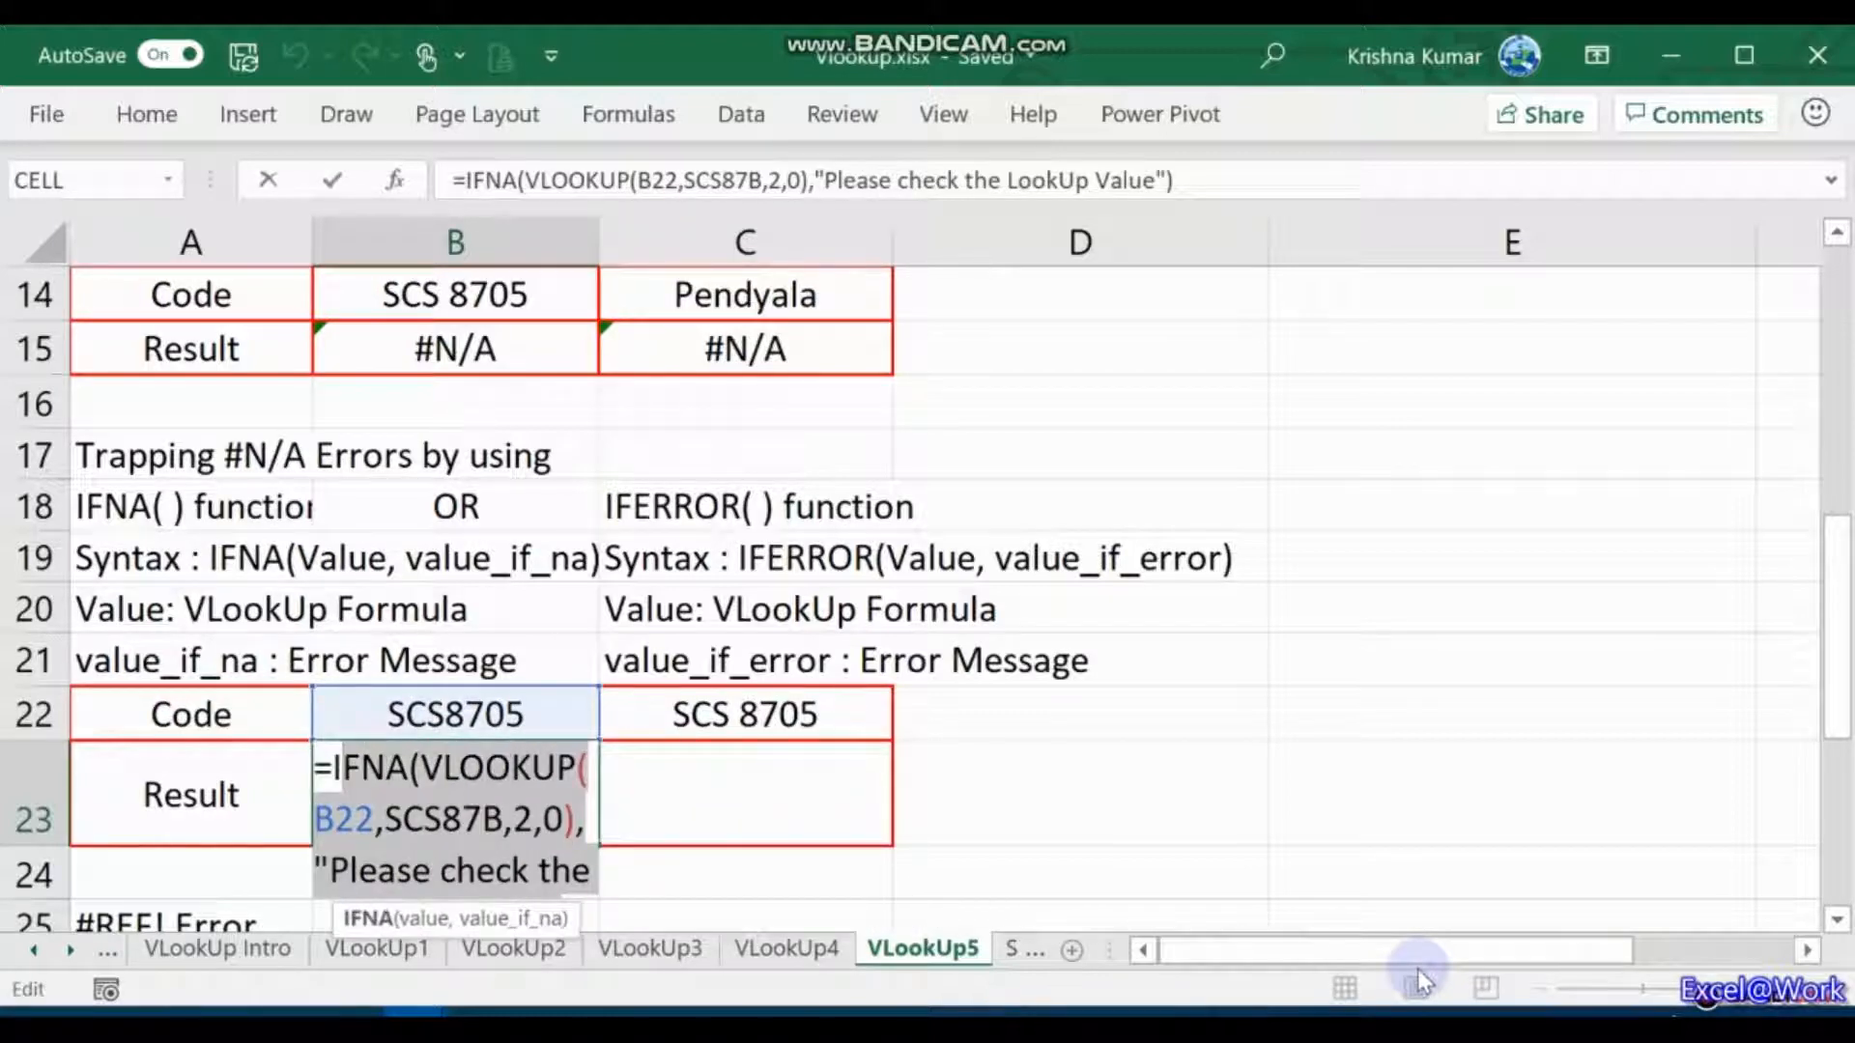
pyautogui.hotkey('shift', 'Left')
pyautogui.press('Escape')
# Step: Start an IFERROR formula in C23 with a nested exact-match VLOOKUP of C22 in SCS87B, returning column 3
pyautogui.press('Right')
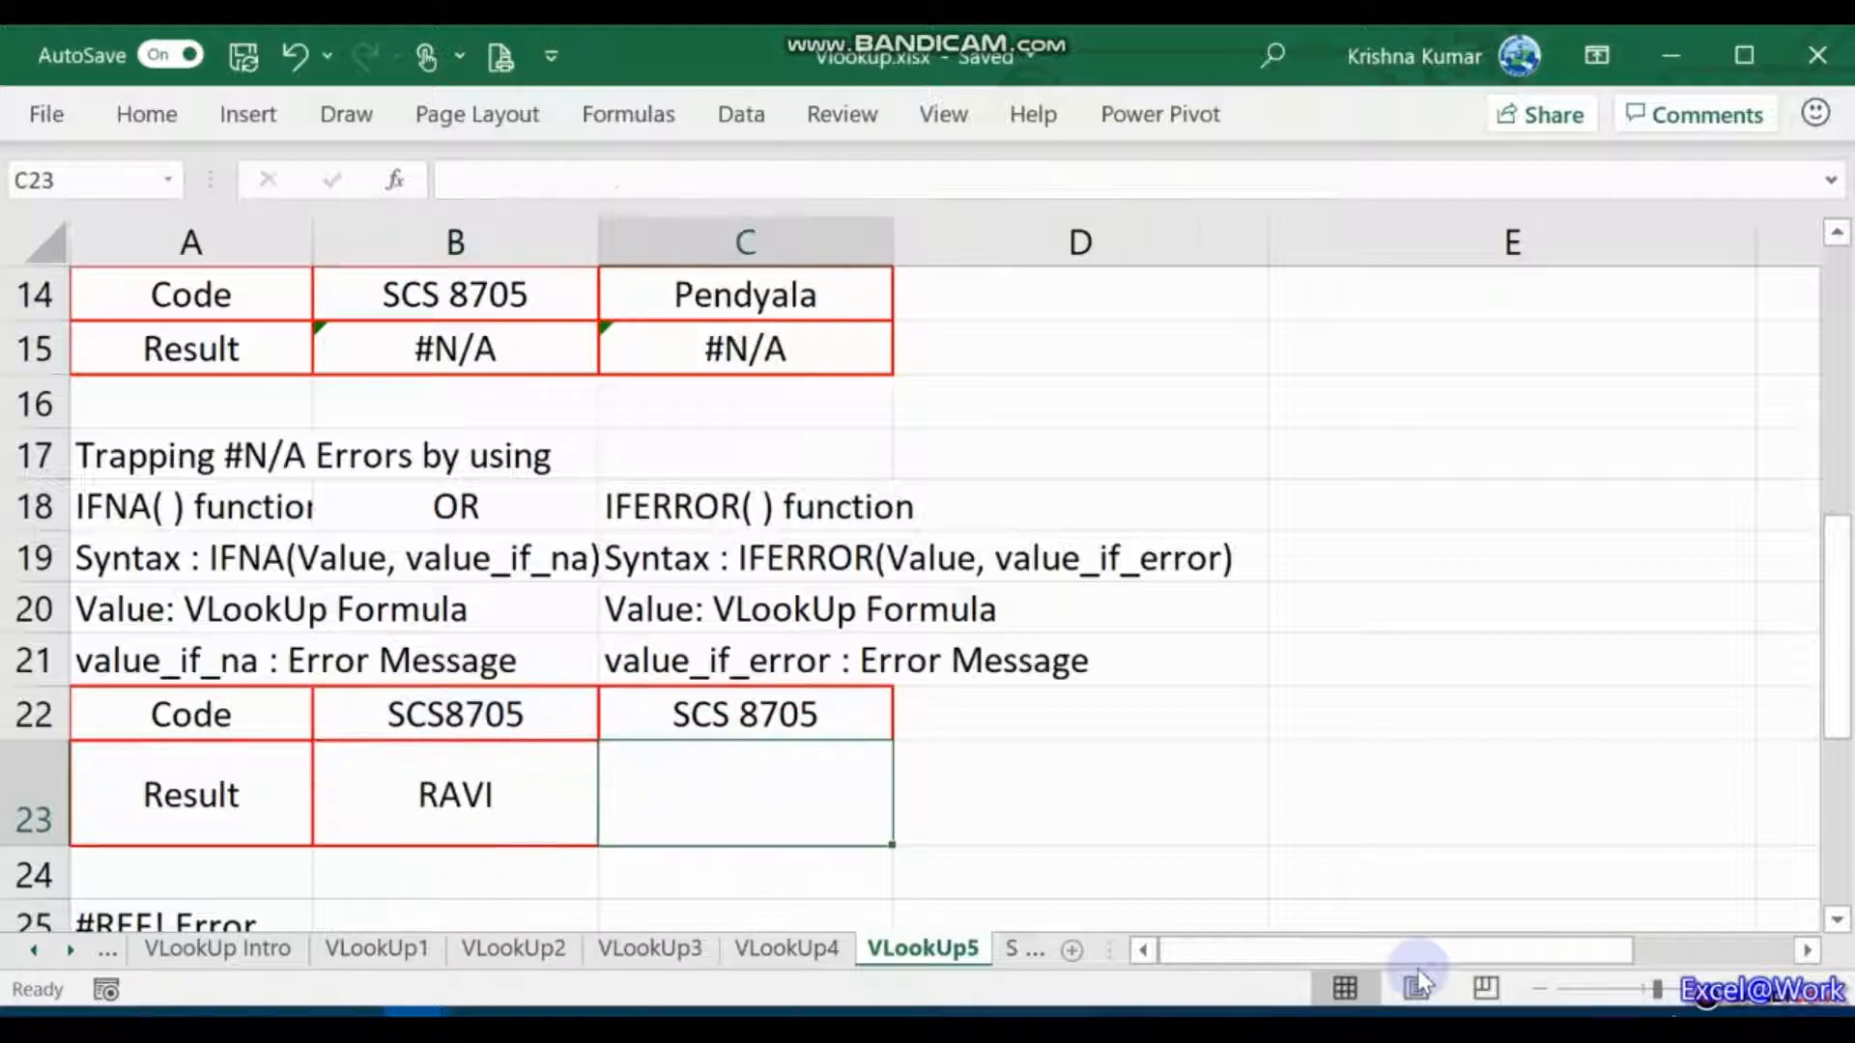
pyautogui.write('=iferr')
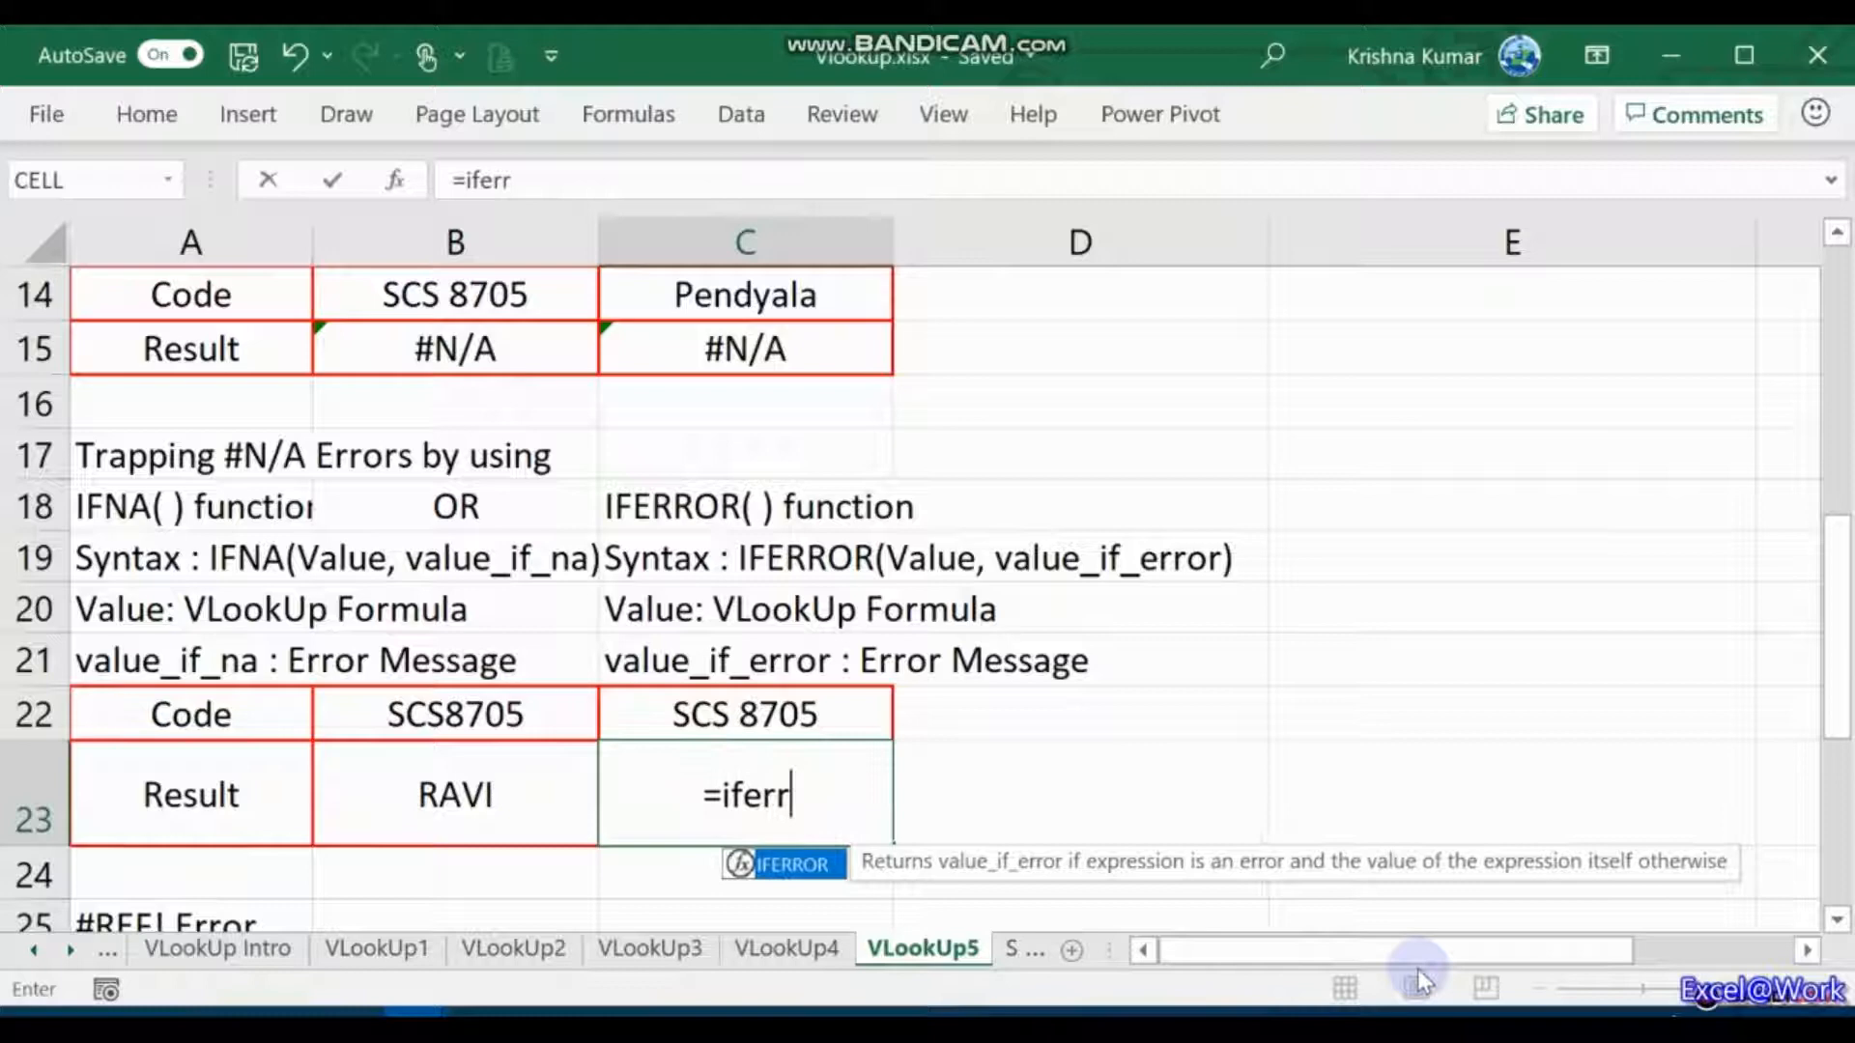
pyautogui.press('Tab')
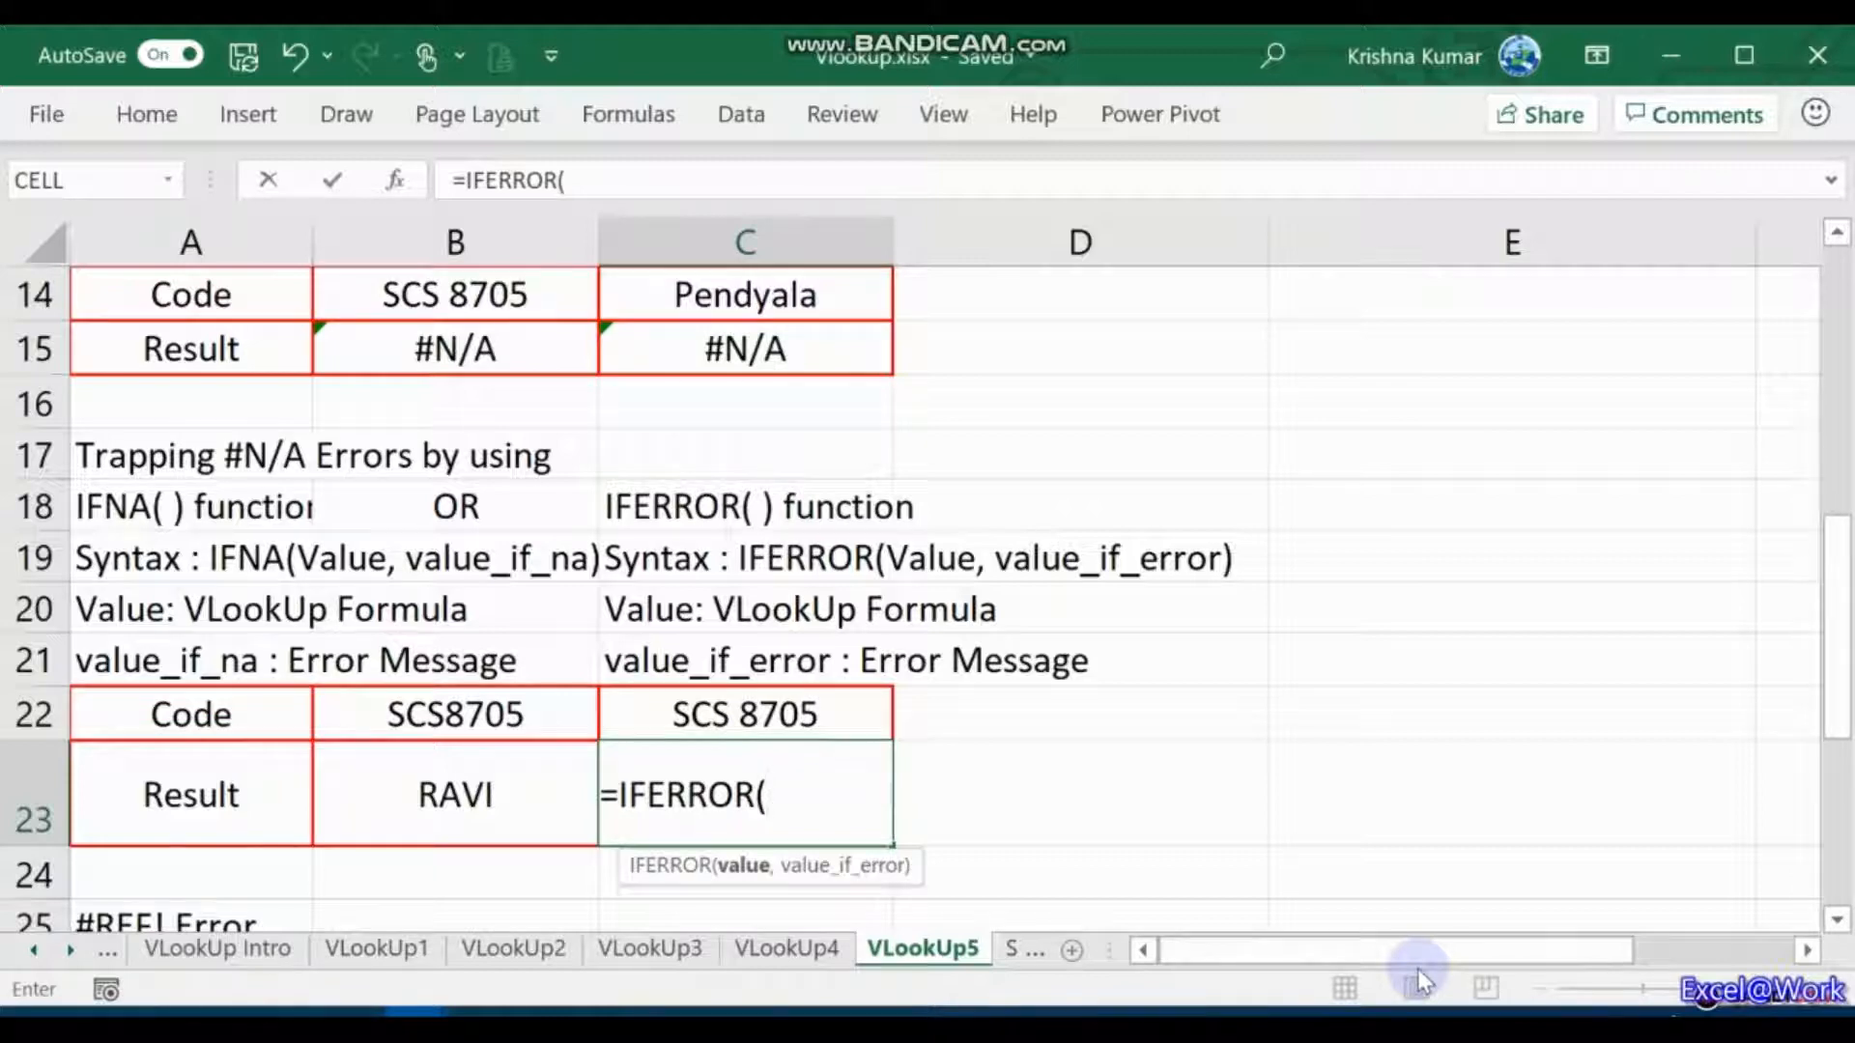
pyautogui.write('vlookup')
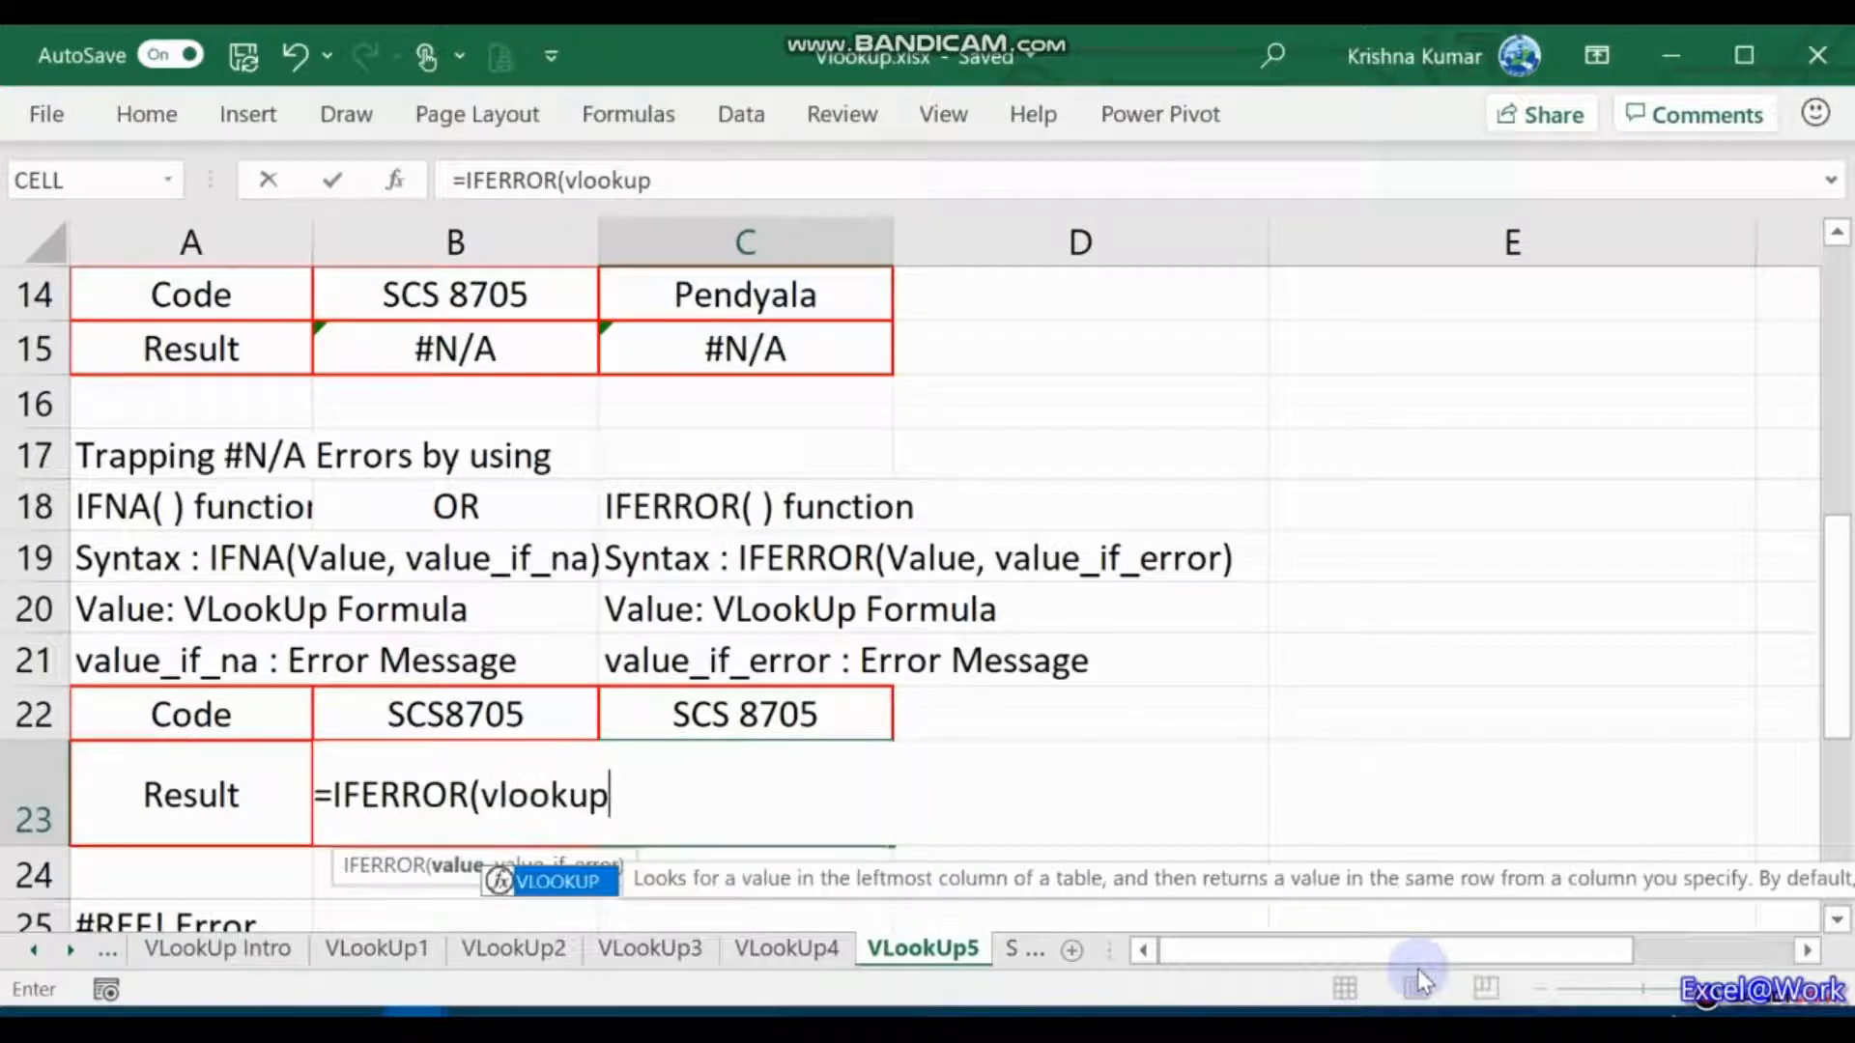
pyautogui.write('(')
pyautogui.press('Up')
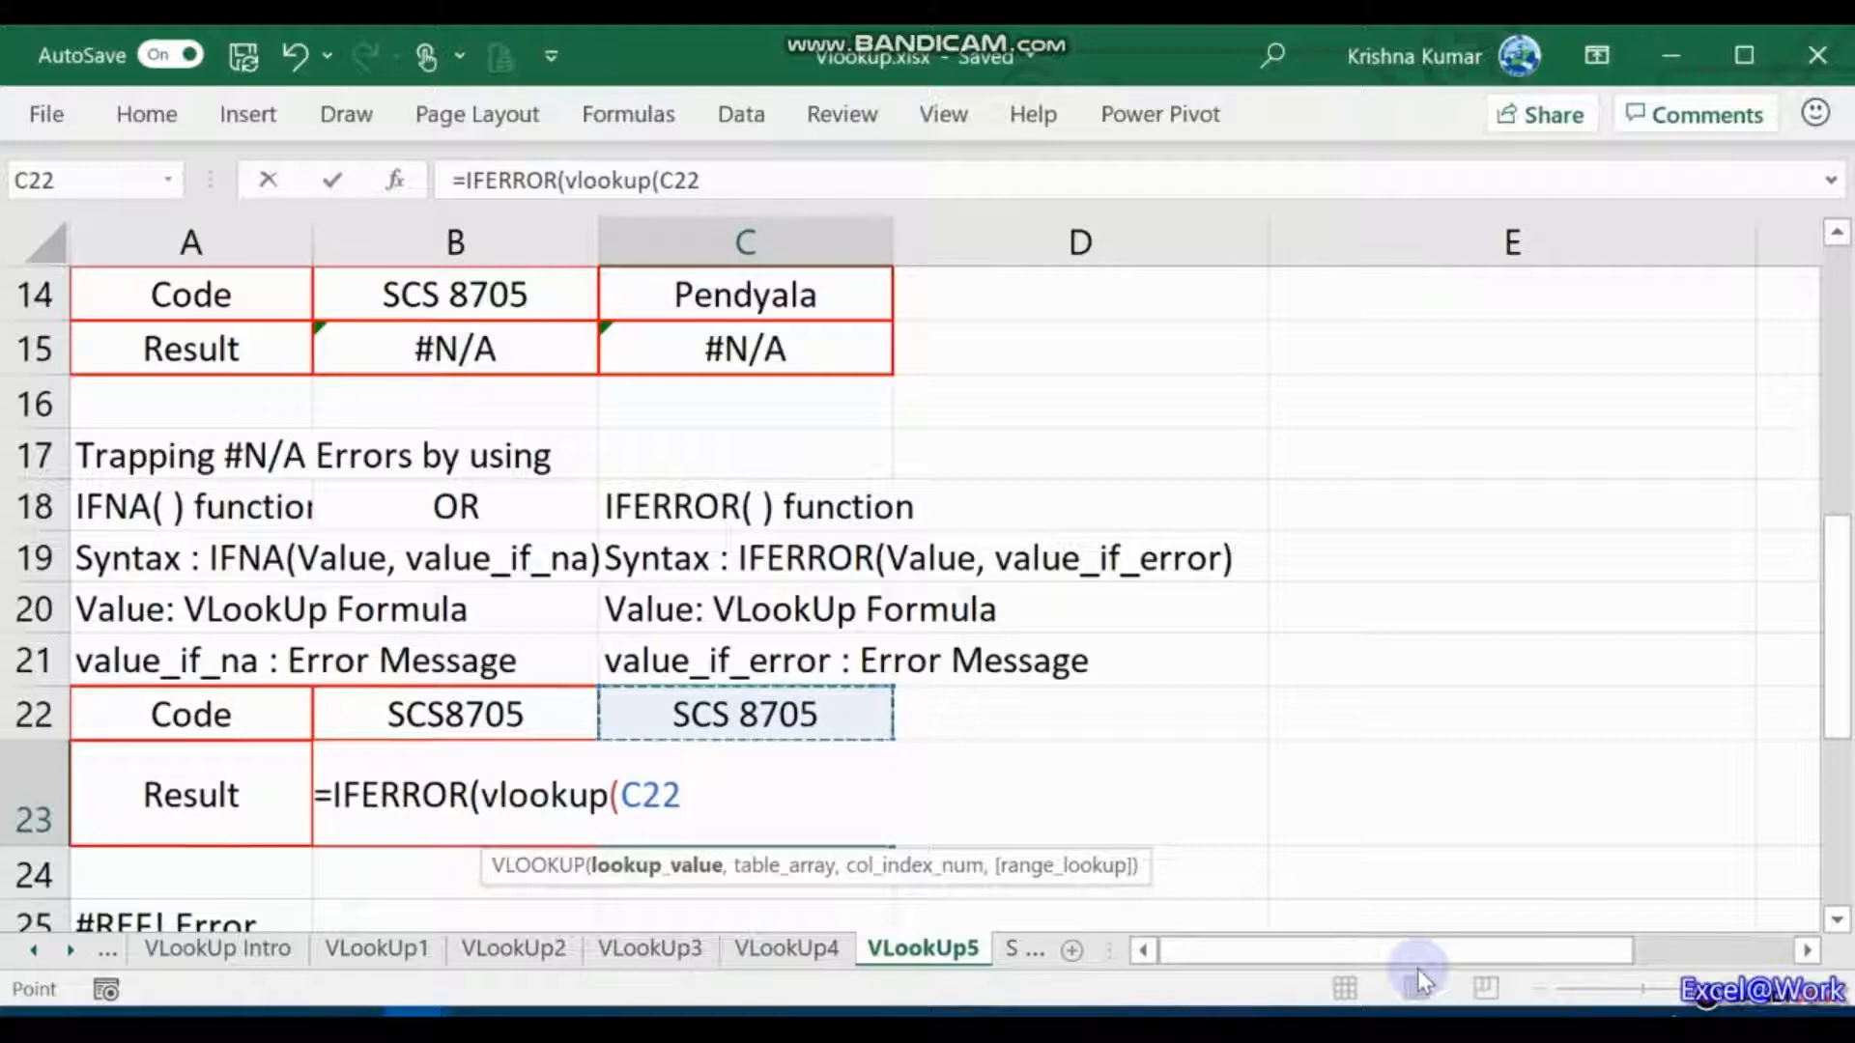
pyautogui.write(',sc')
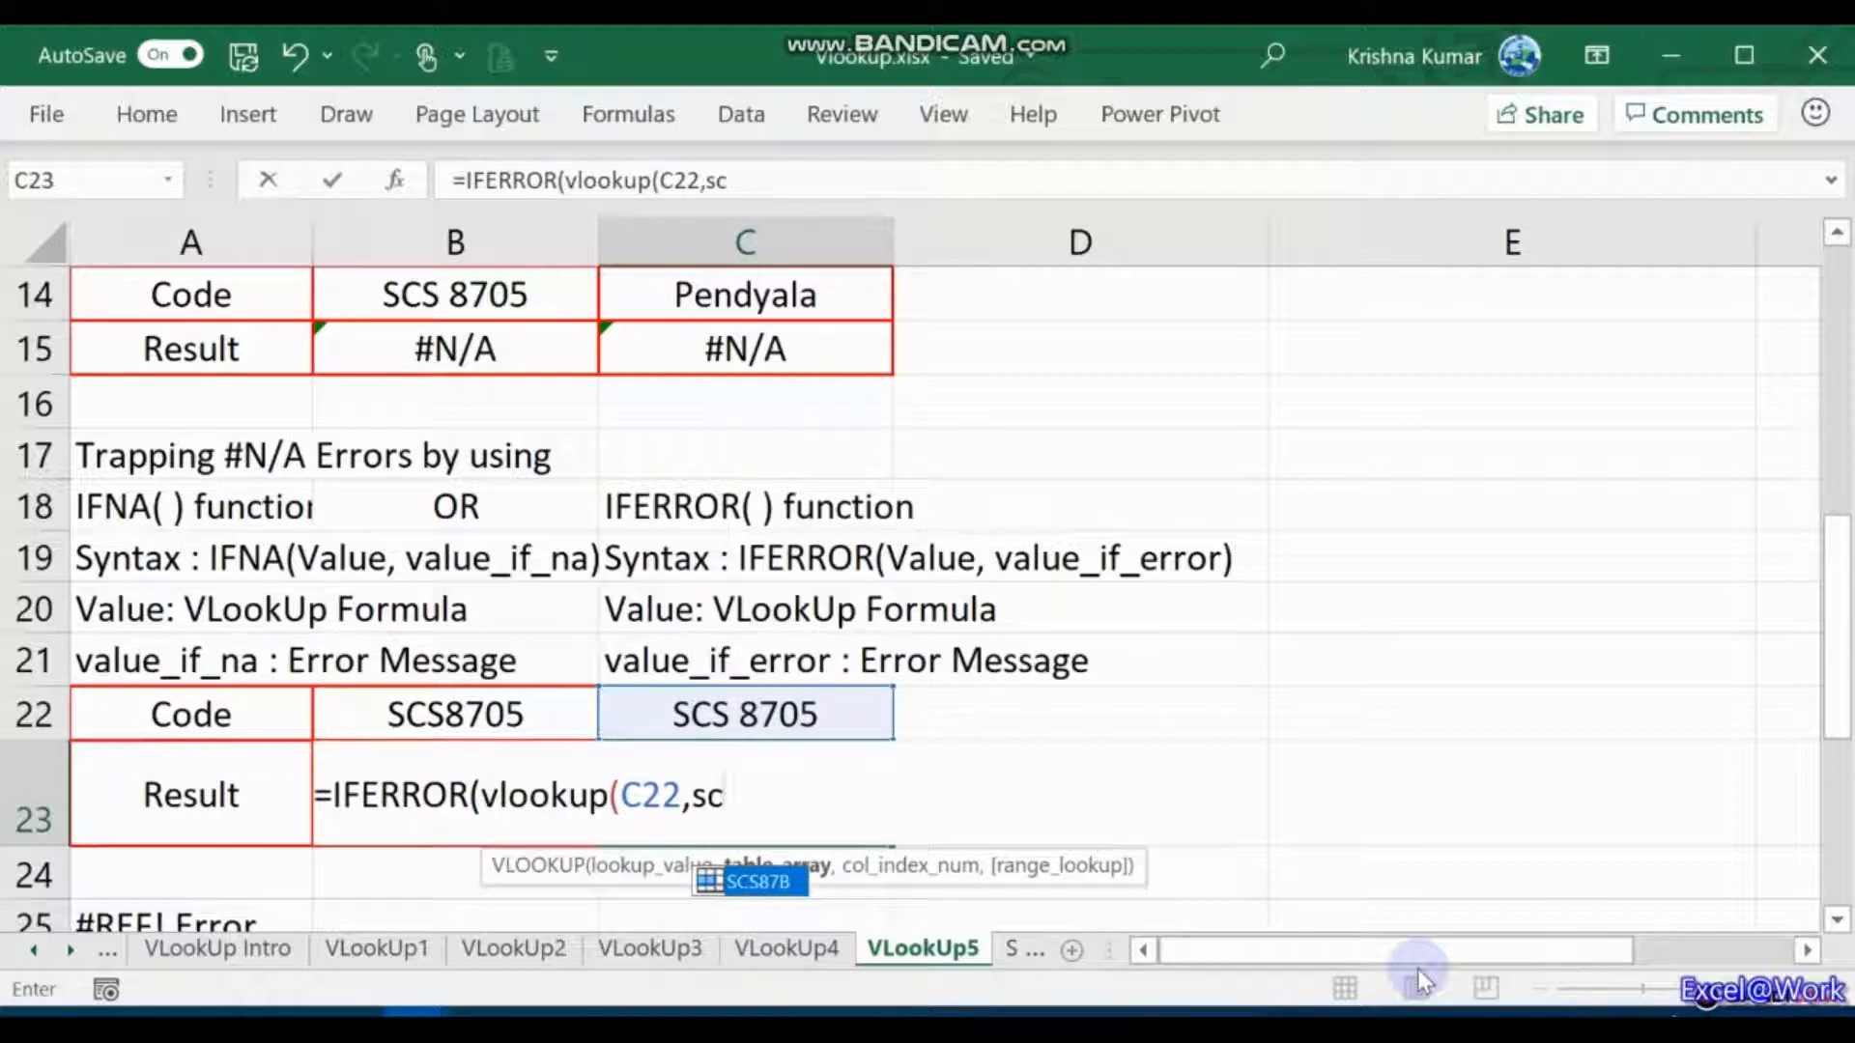
pyautogui.press('Tab')
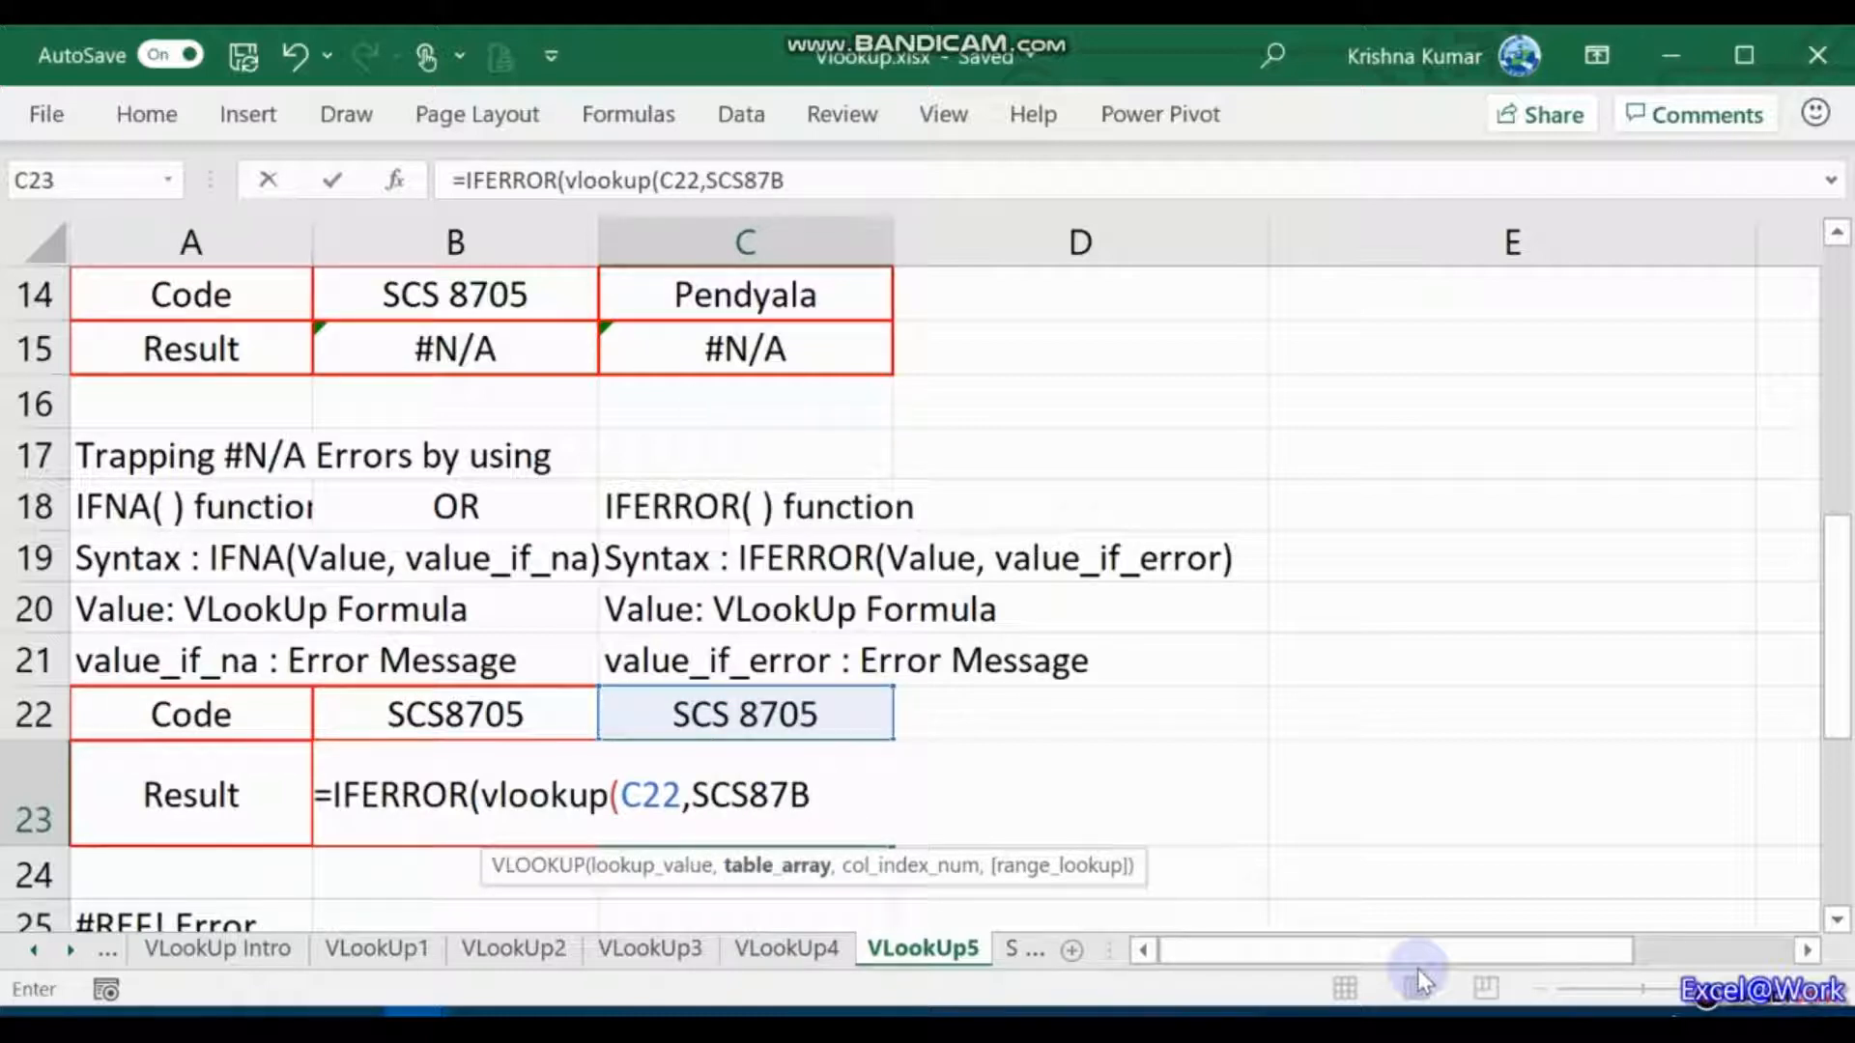
pyautogui.write(',')
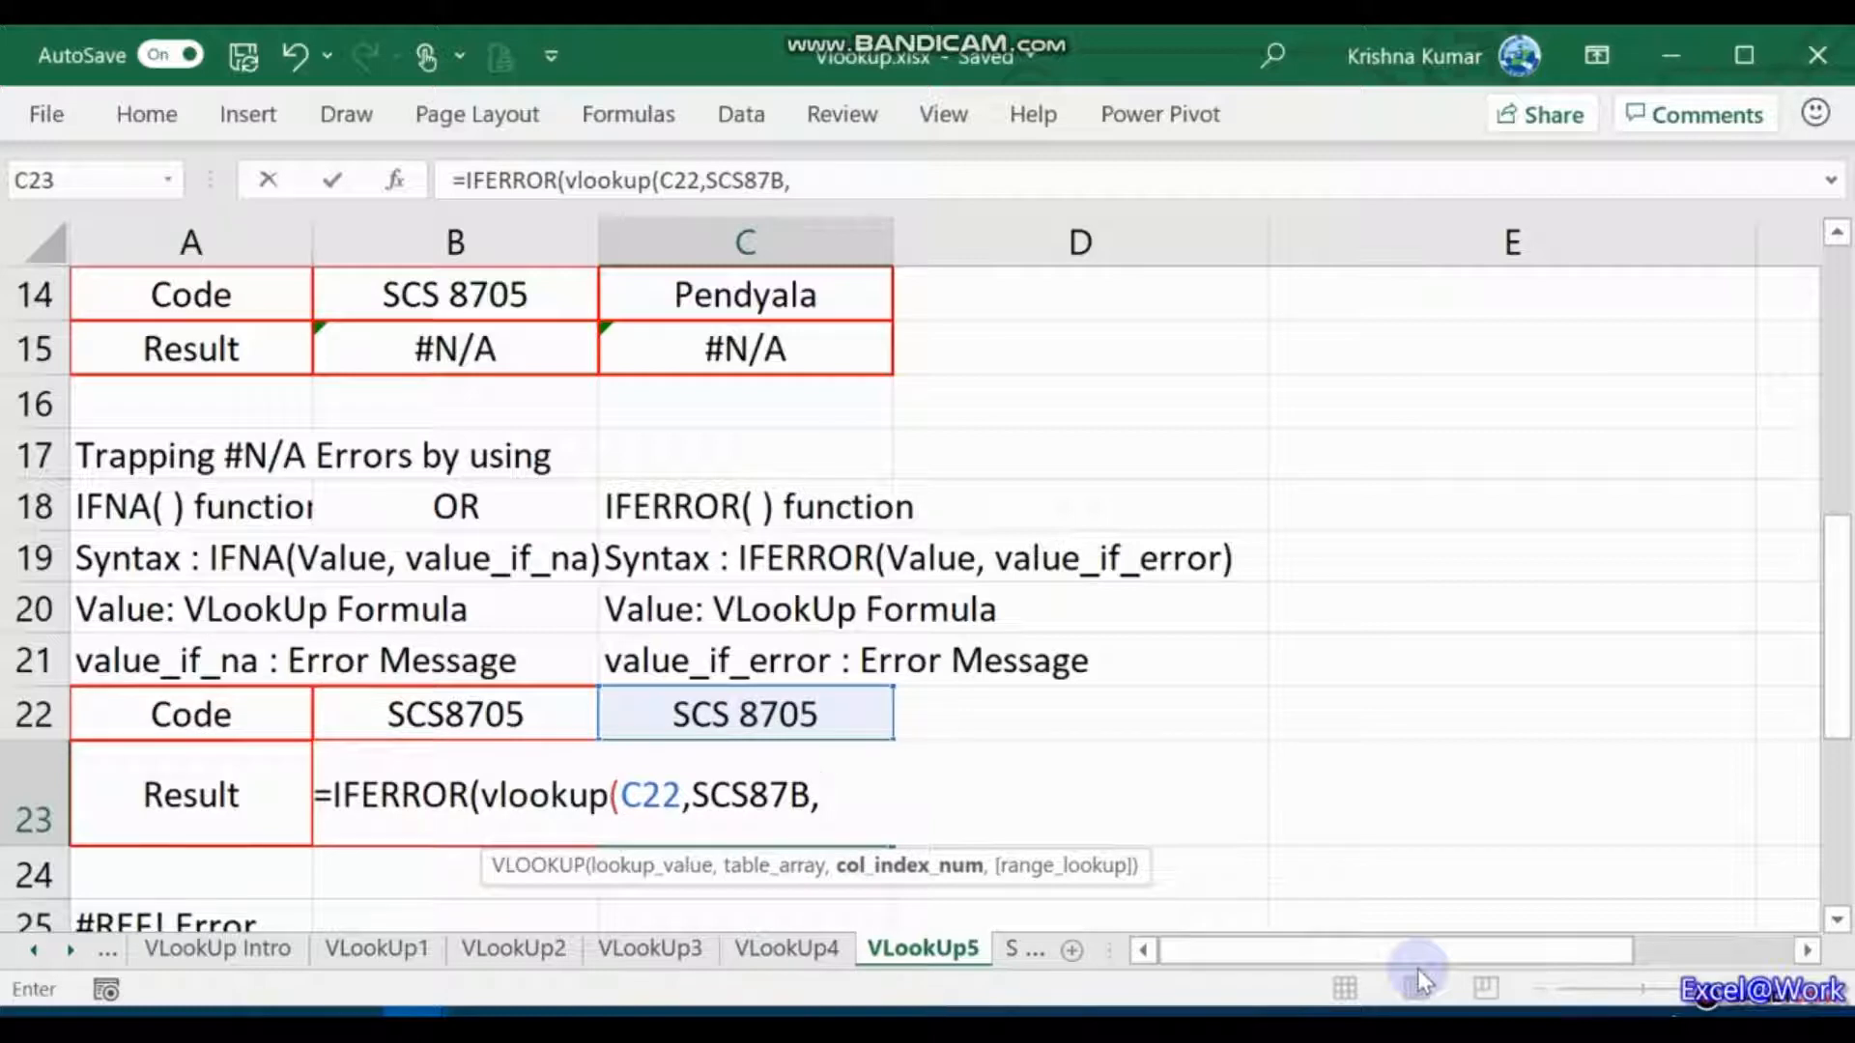
pyautogui.write('3,0')
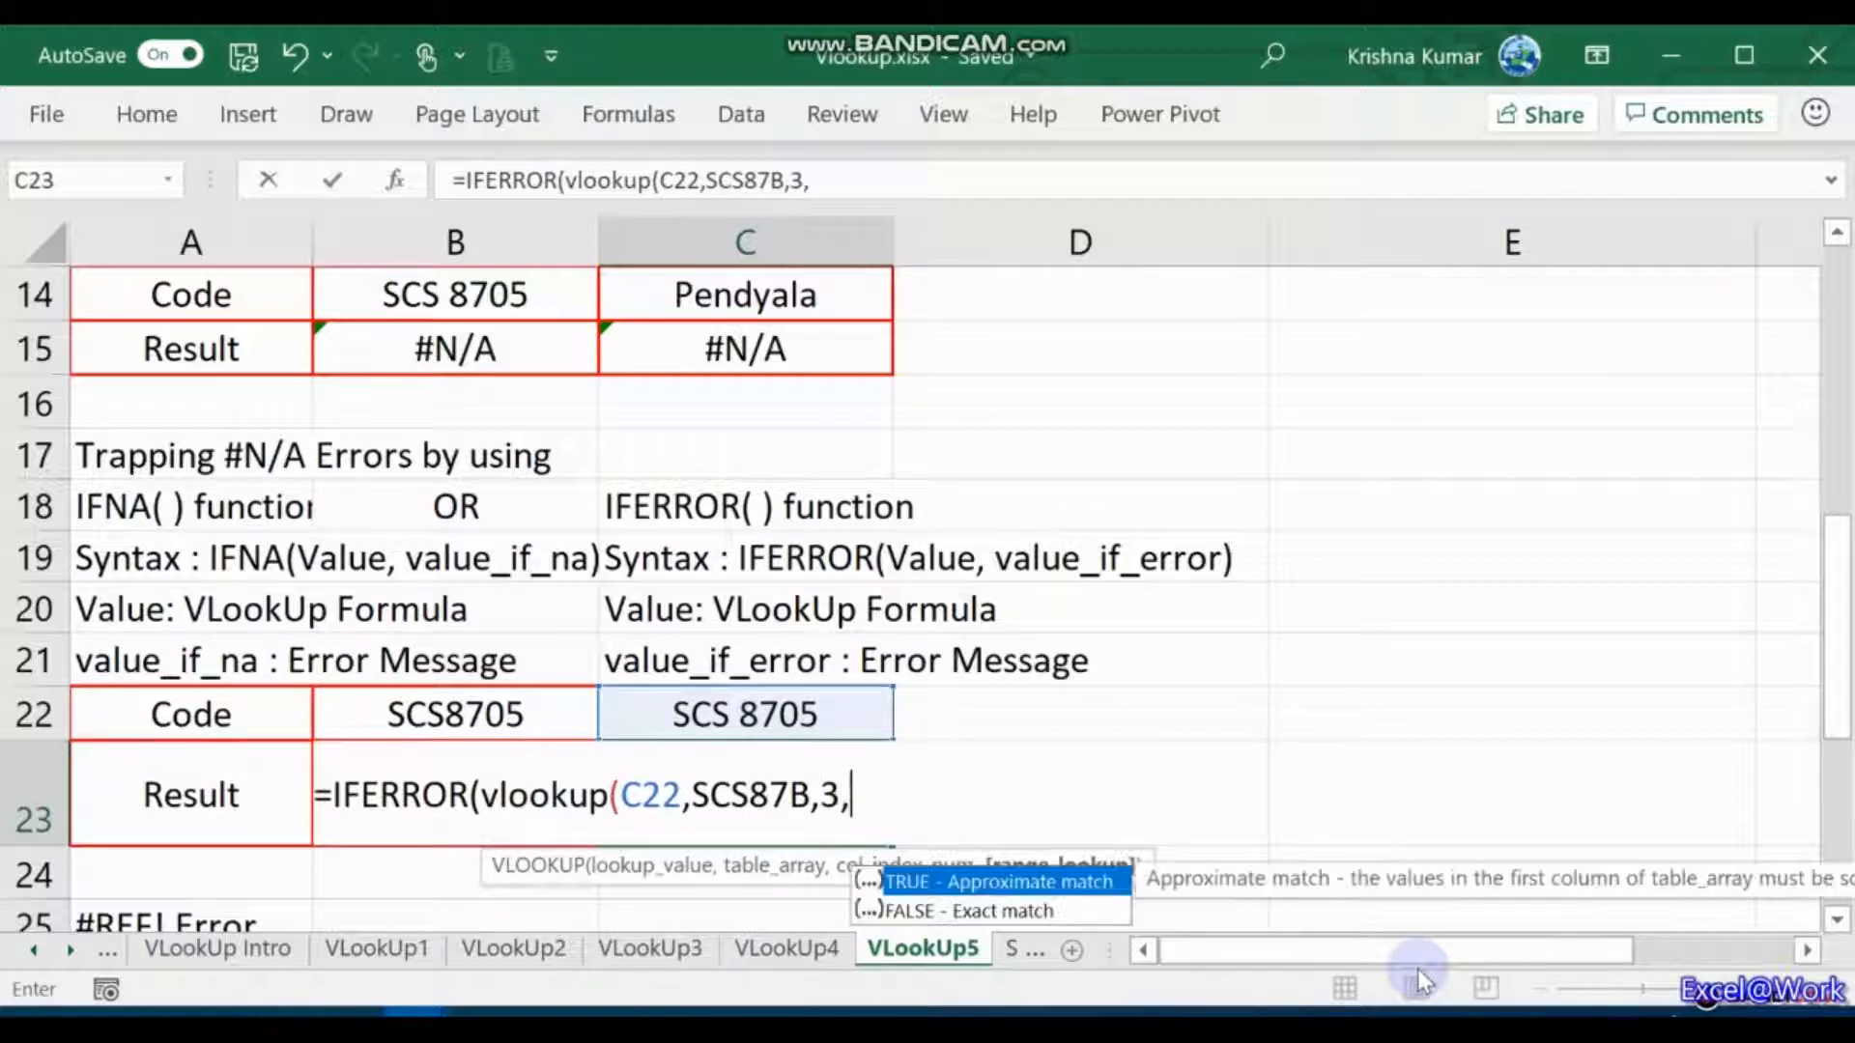
pyautogui.write(')')
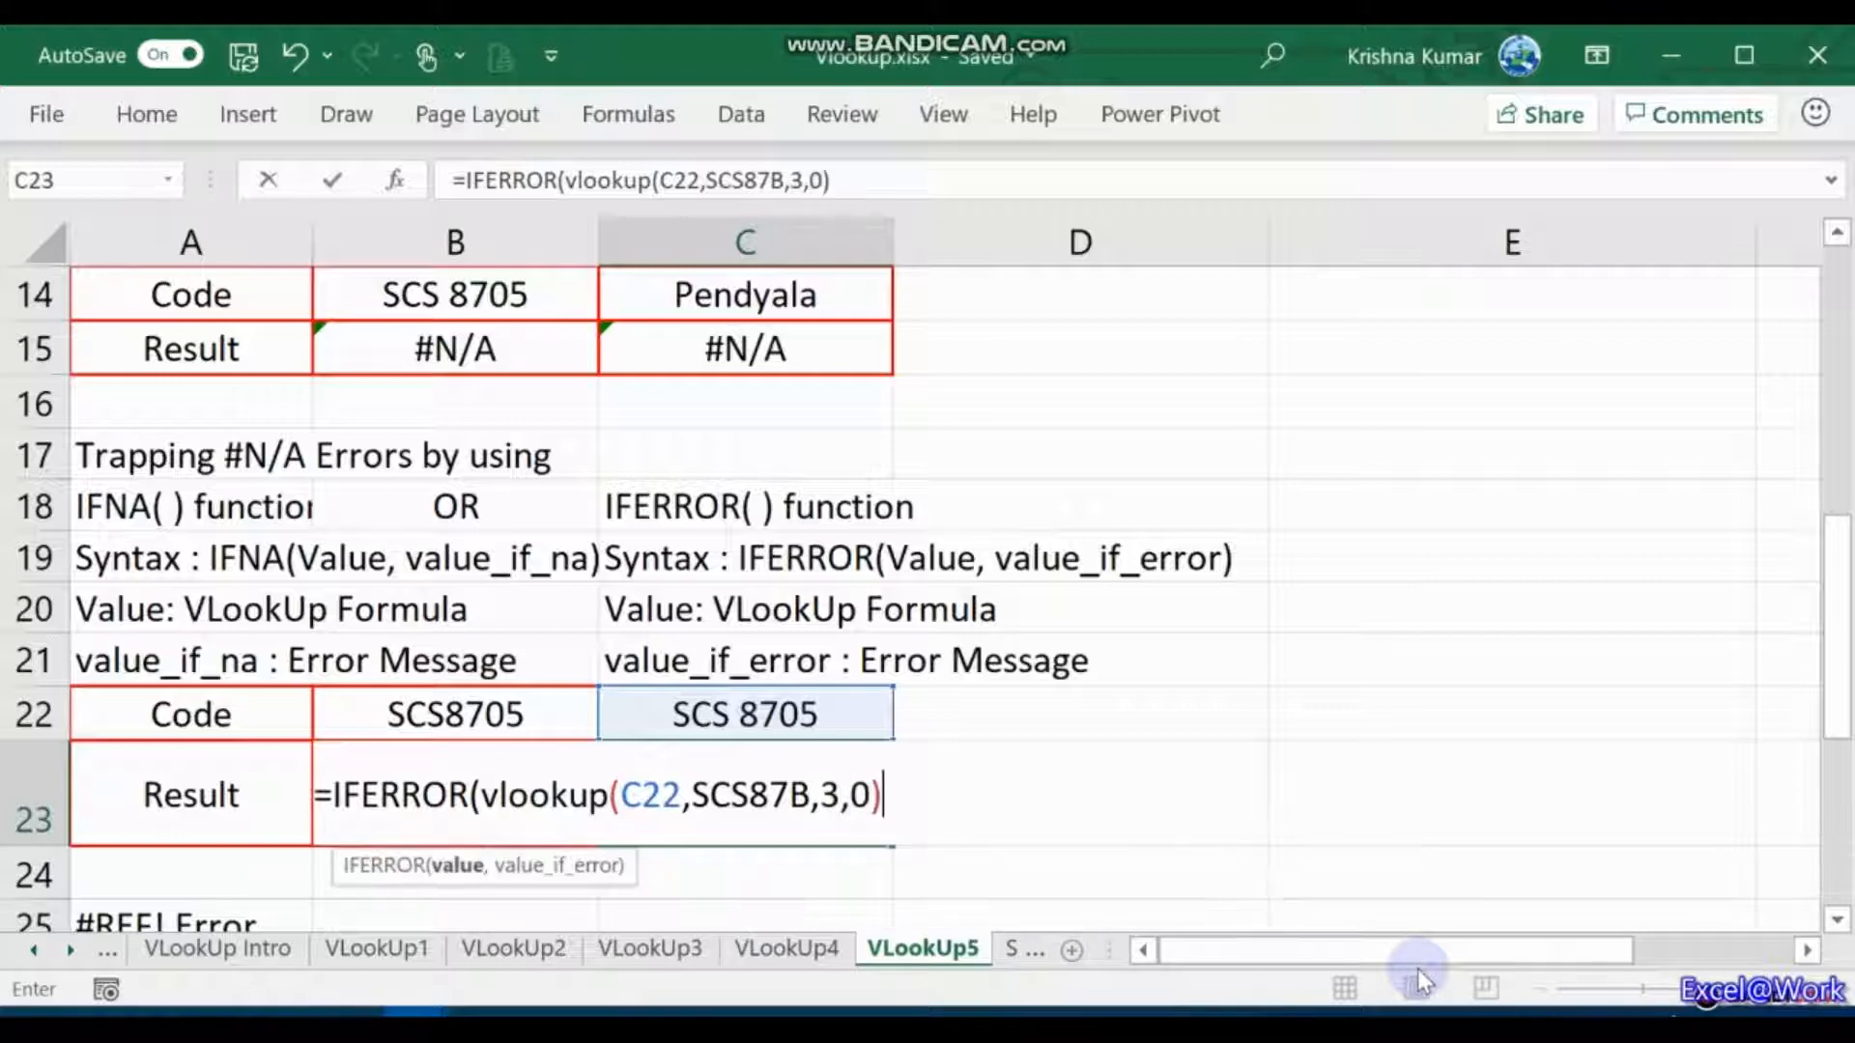
# Step: Complete the C23 IFERROR formula with the error message "VLoopUp value is not correct"
pyautogui.write(',"Ple')
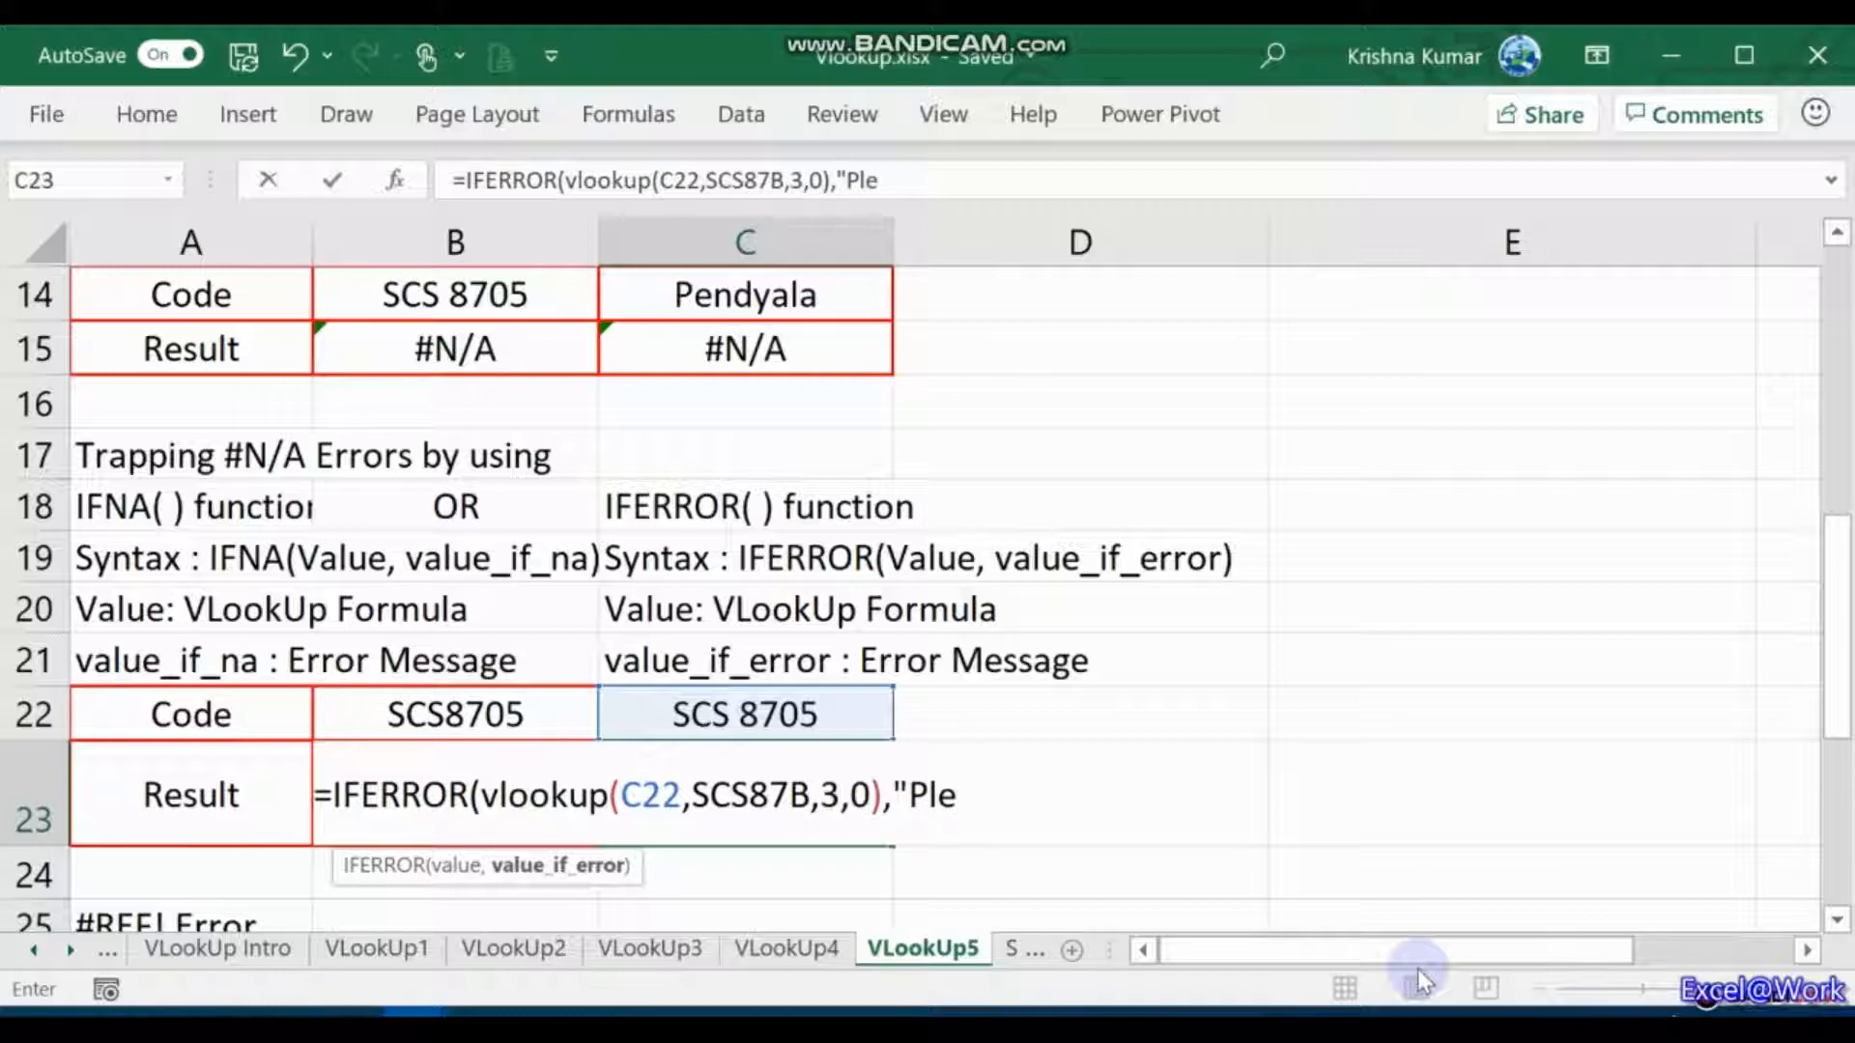
pyautogui.press('BackSpace')
pyautogui.press('BackSpace')
pyautogui.press('BackSpace')
pyautogui.write('V')
pyautogui.press('BackSpace')
pyautogui.write('V')
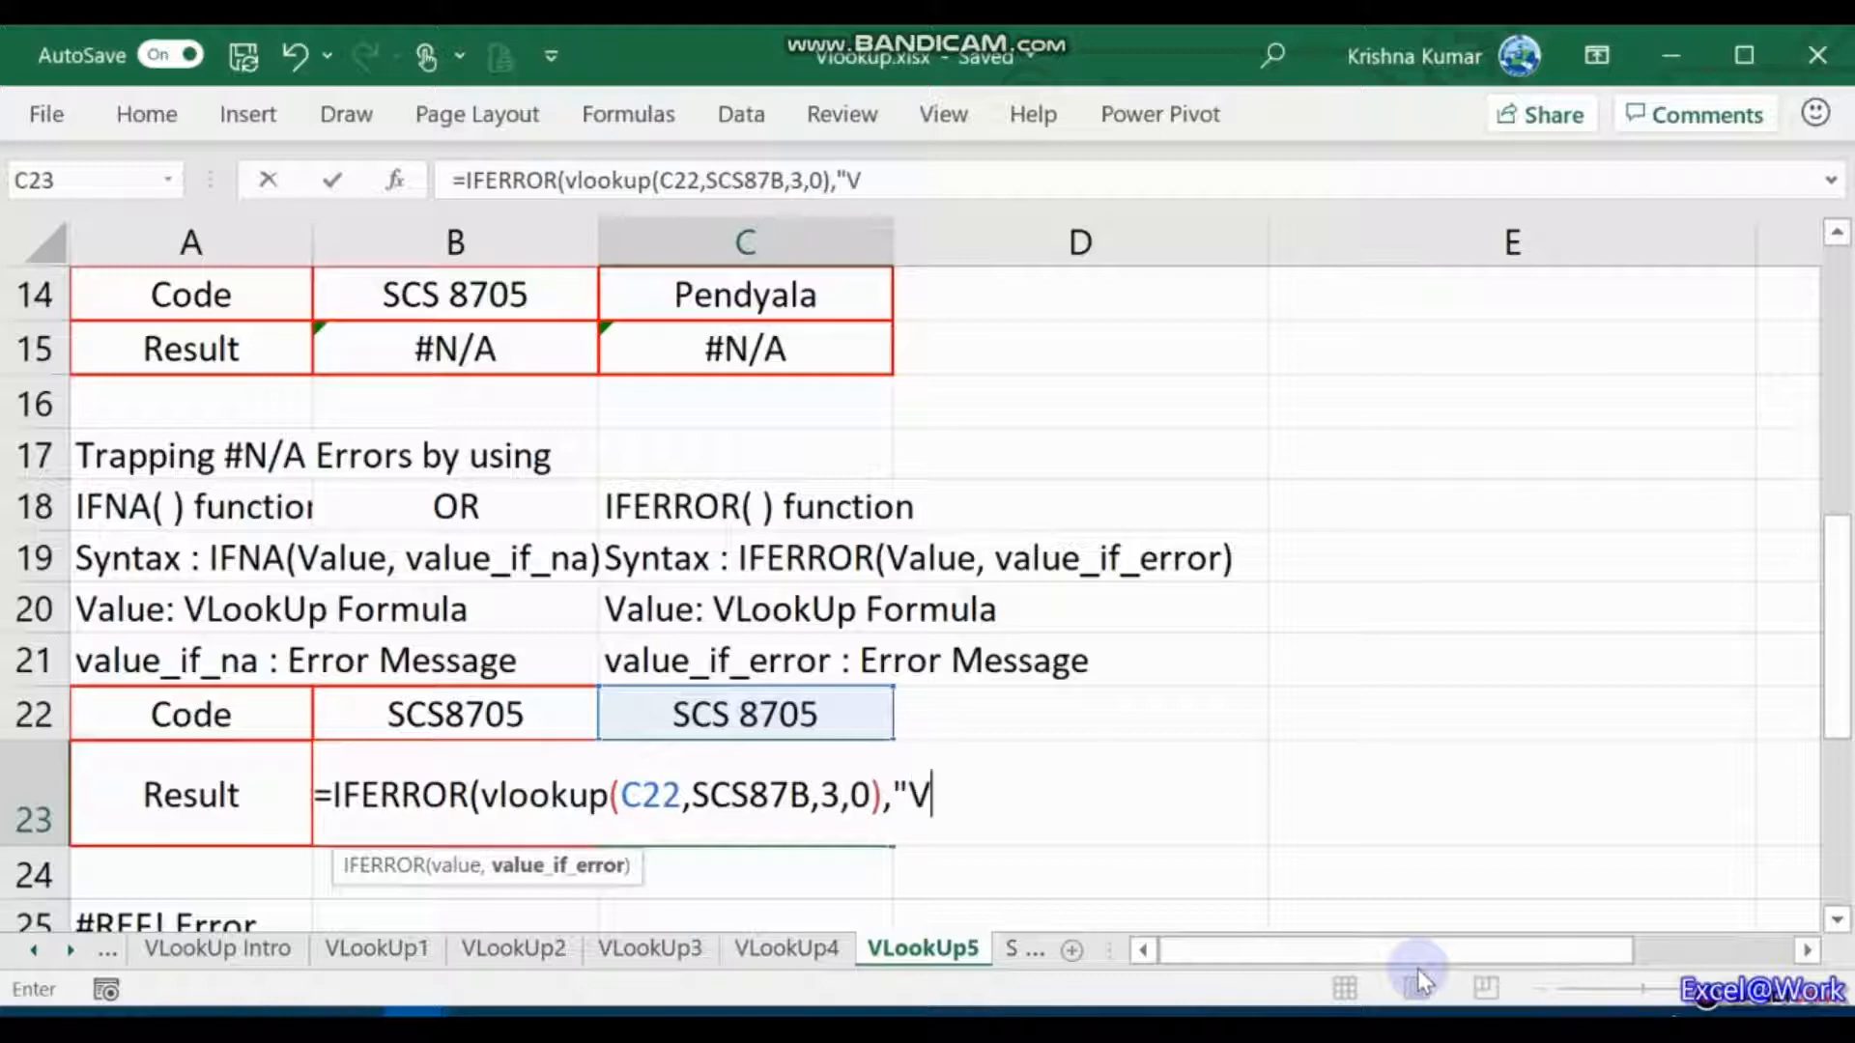
pyautogui.write('Loop')
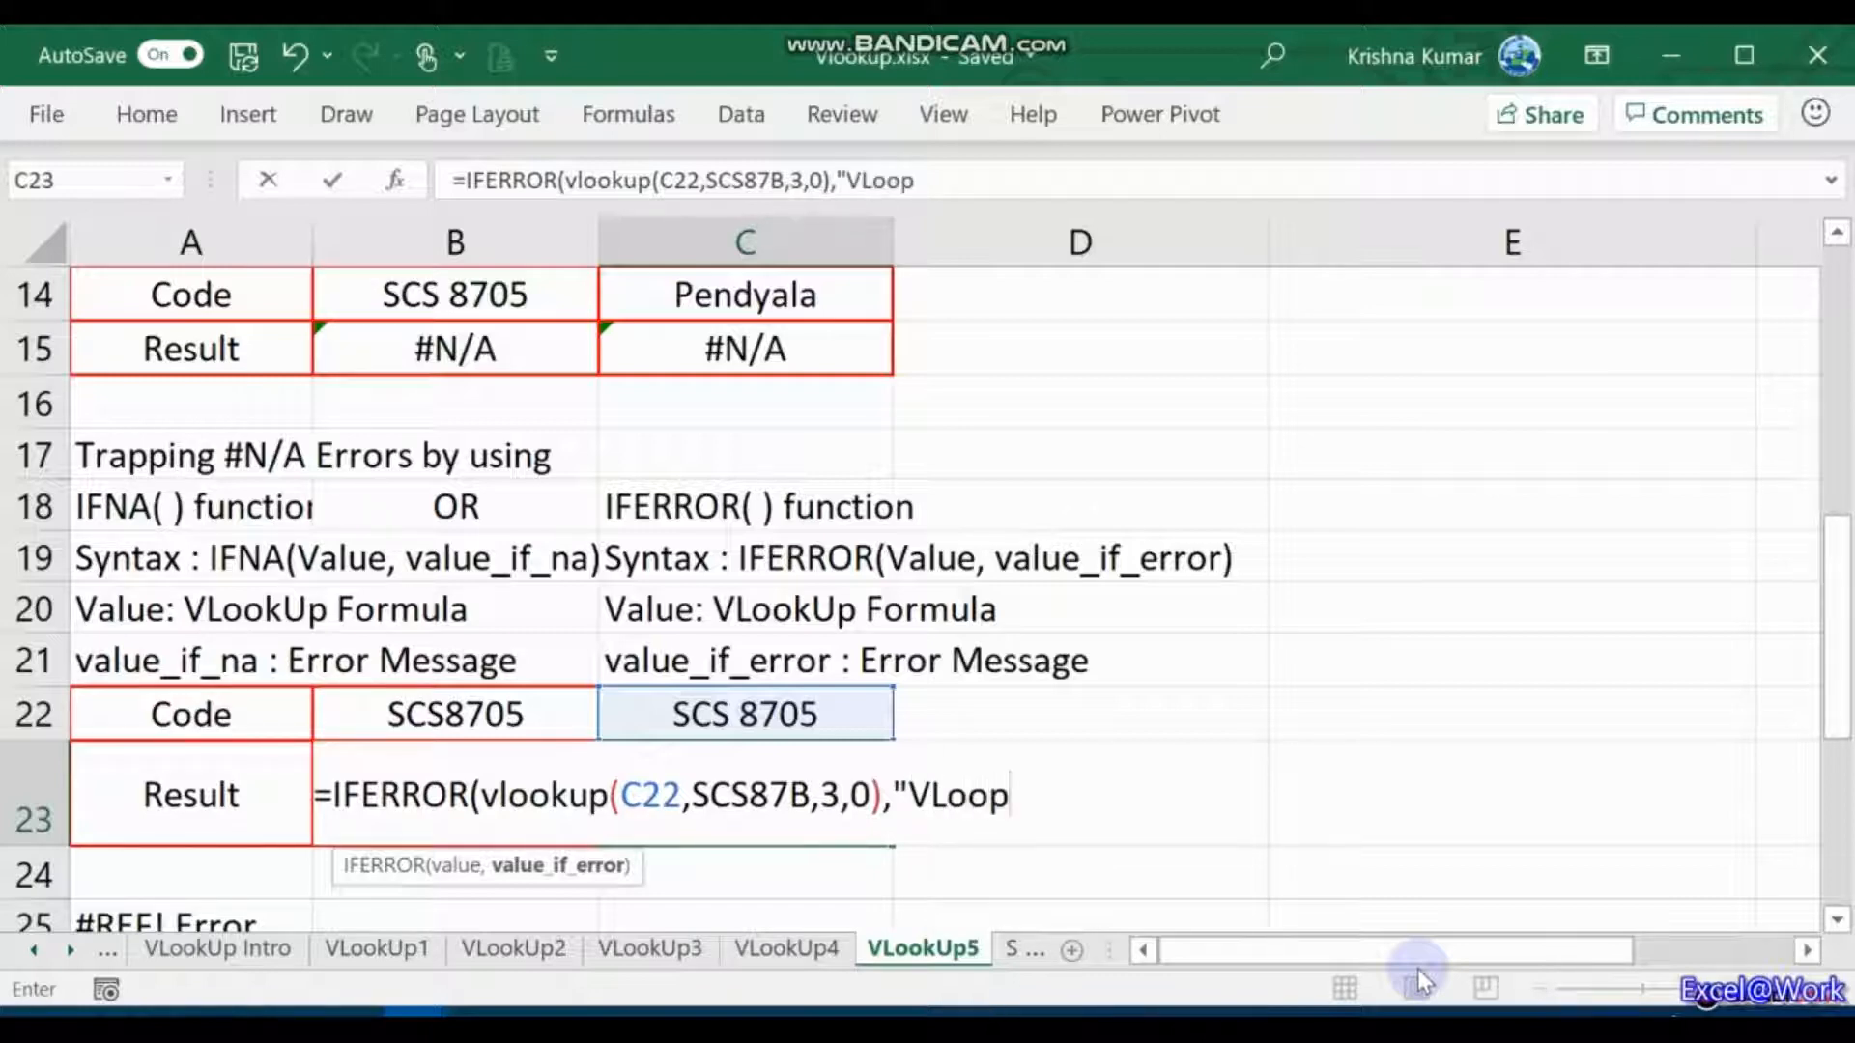
pyautogui.write('Up value is ')
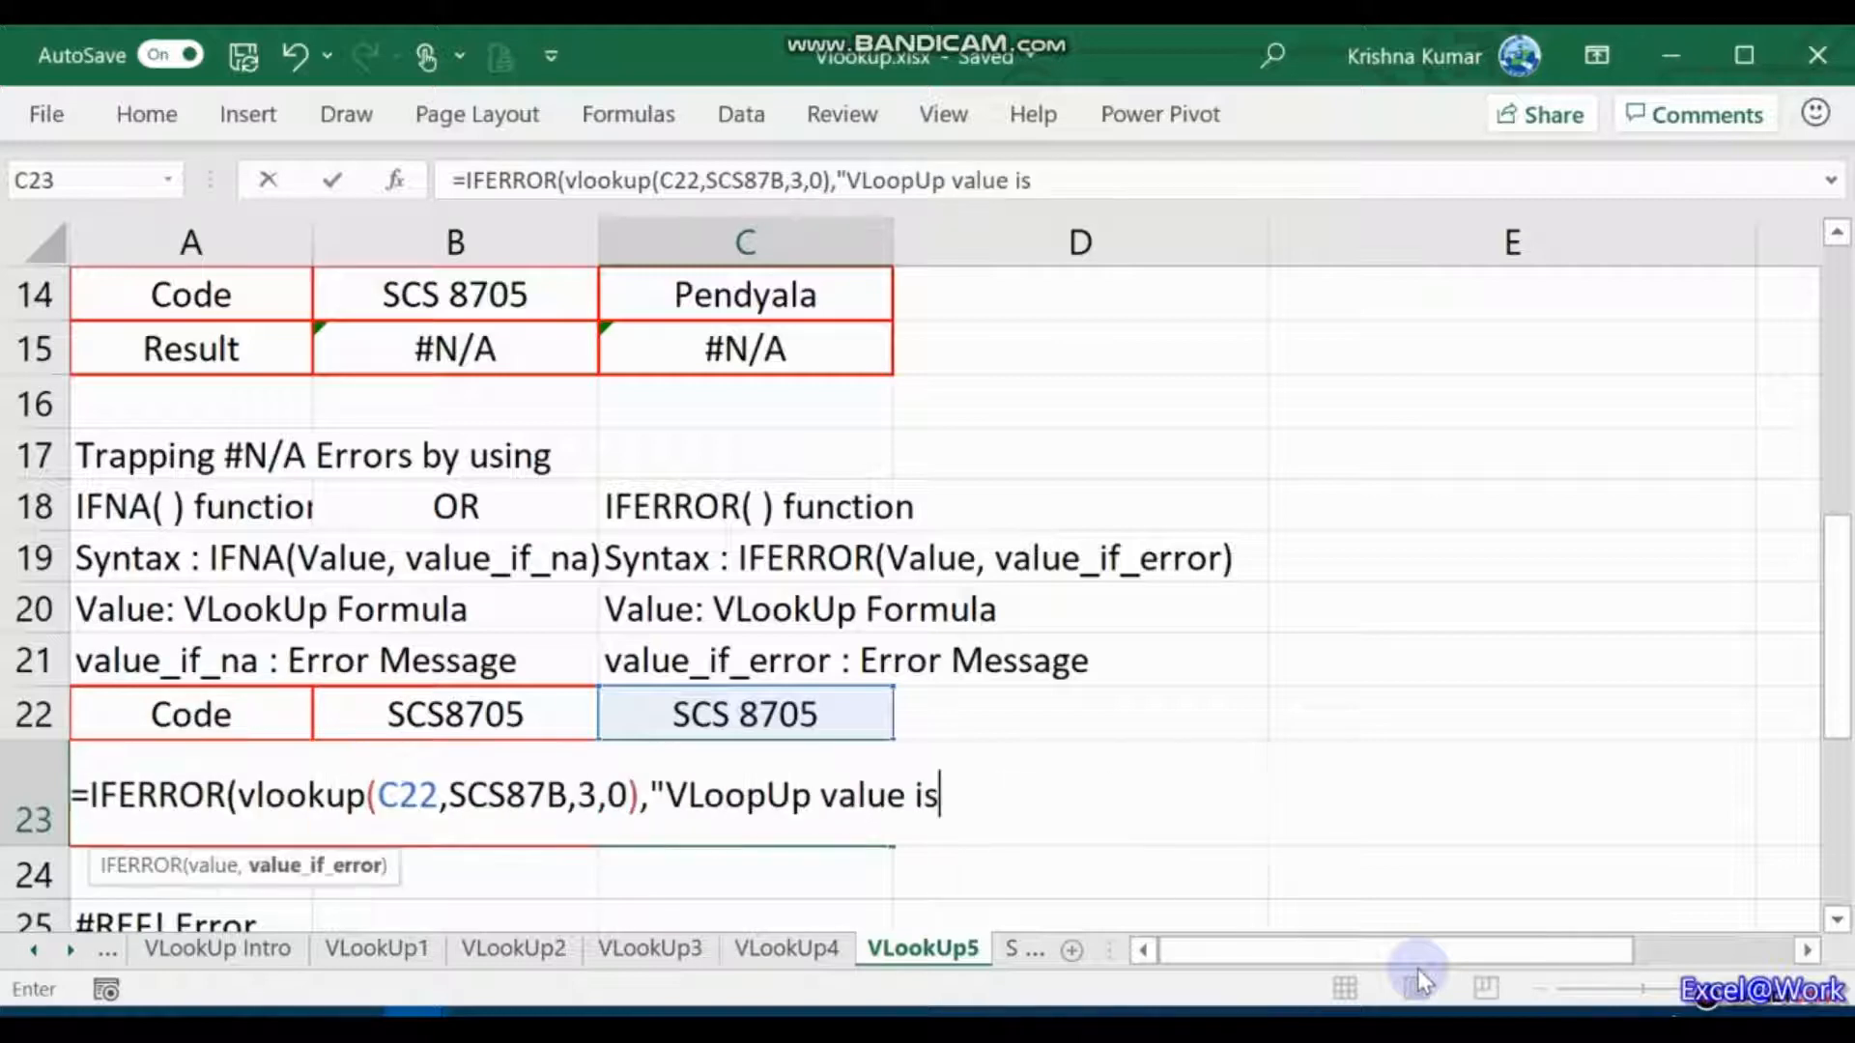
pyautogui.write('no')
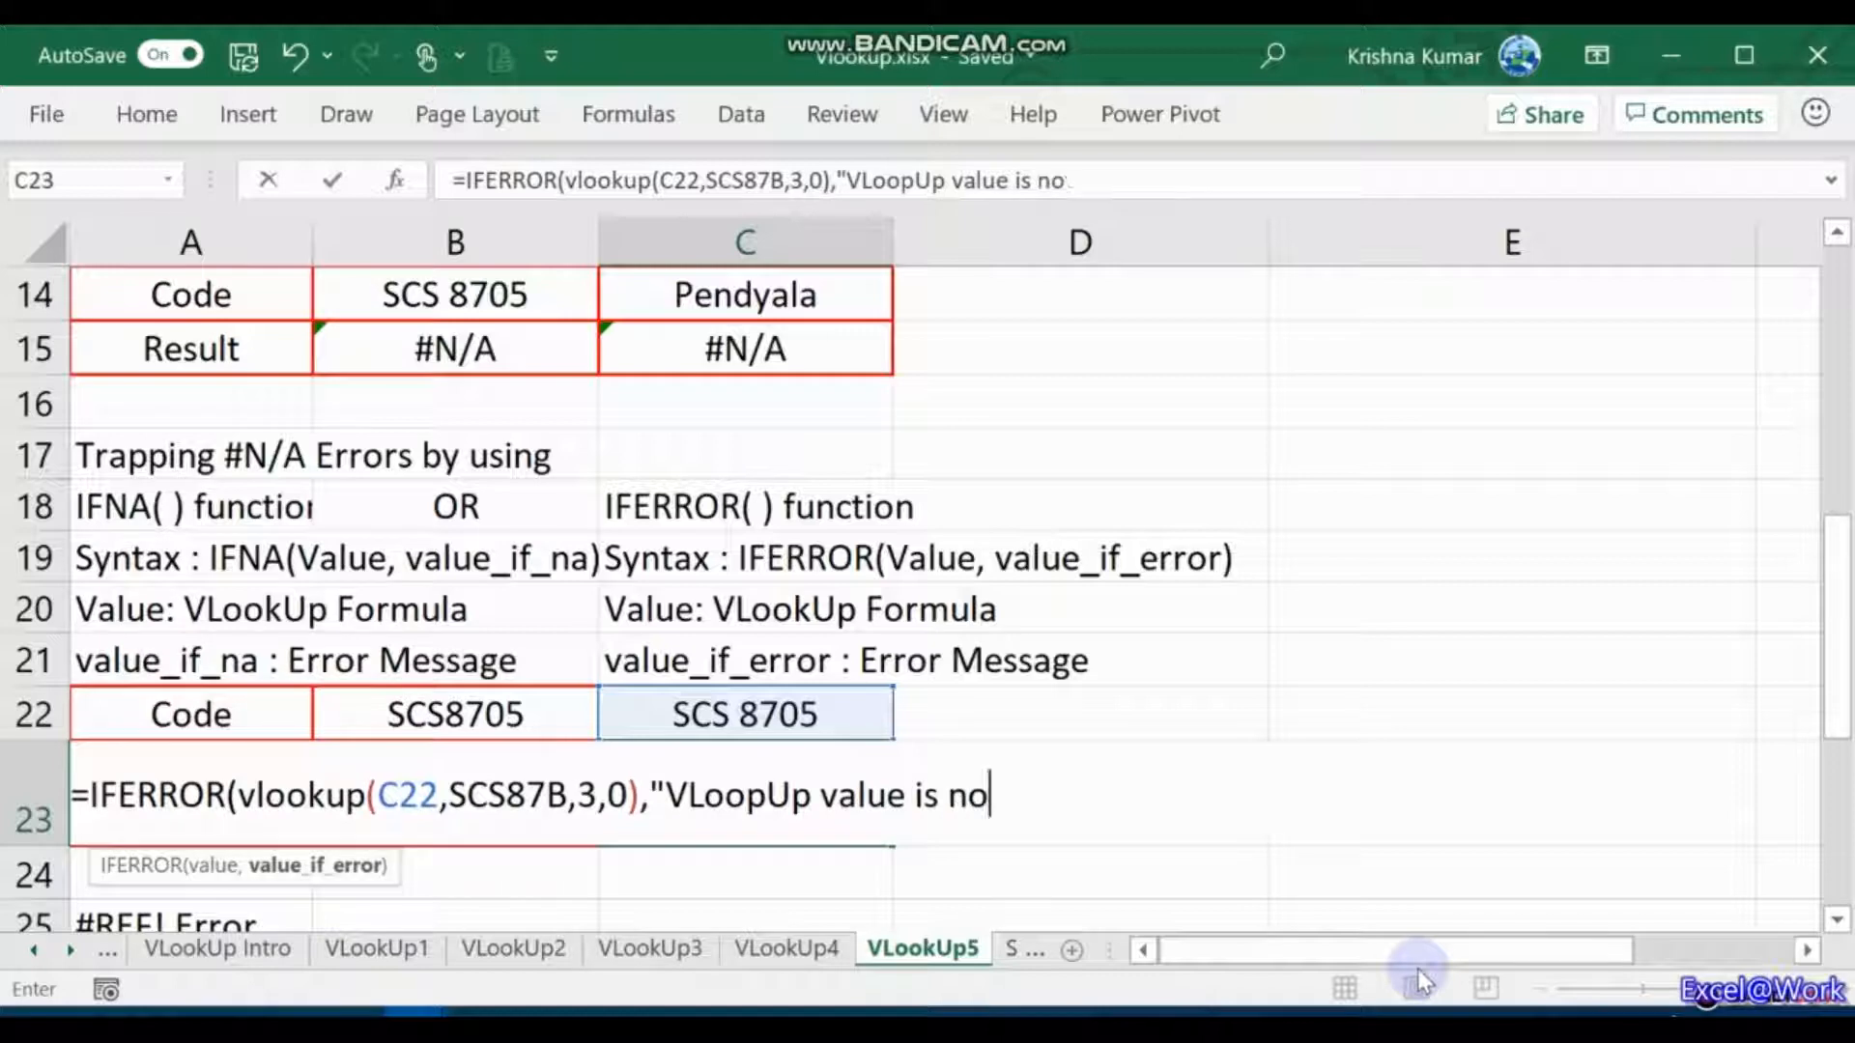
pyautogui.write('t correct")')
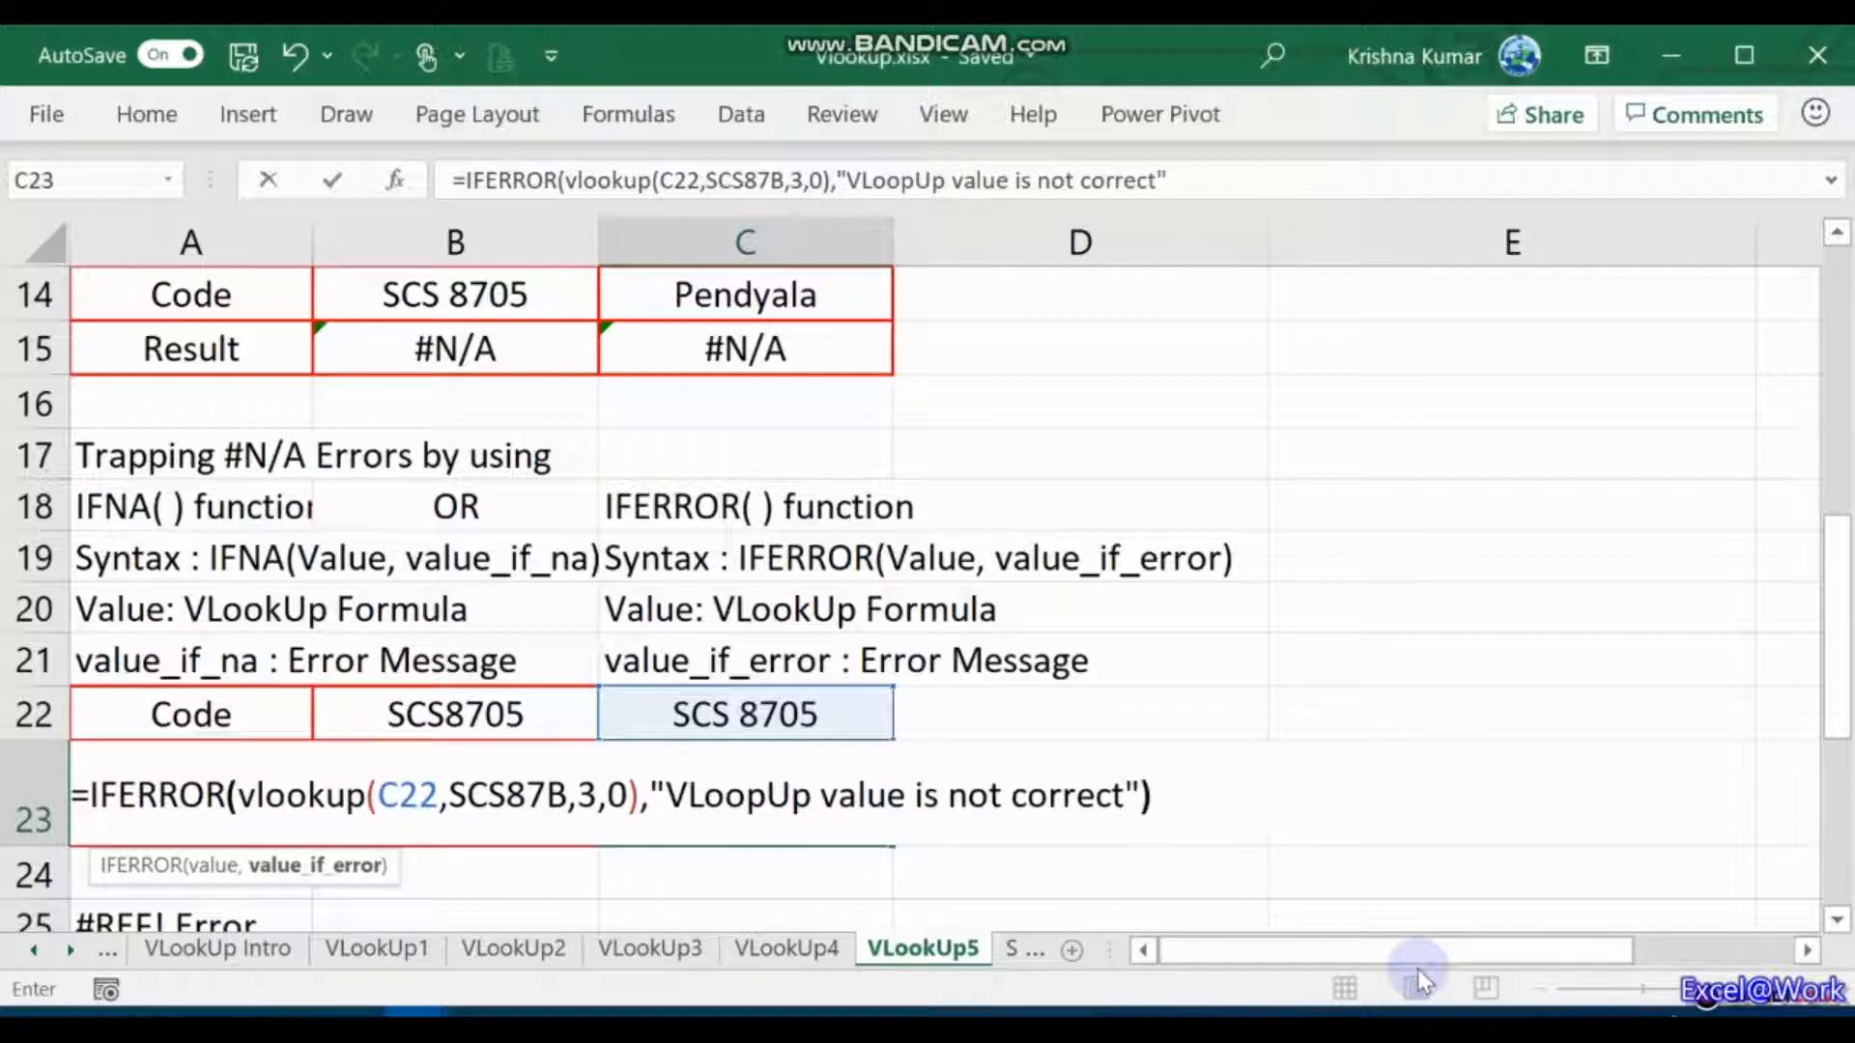
pyautogui.press('Return')
pyautogui.press('Up')
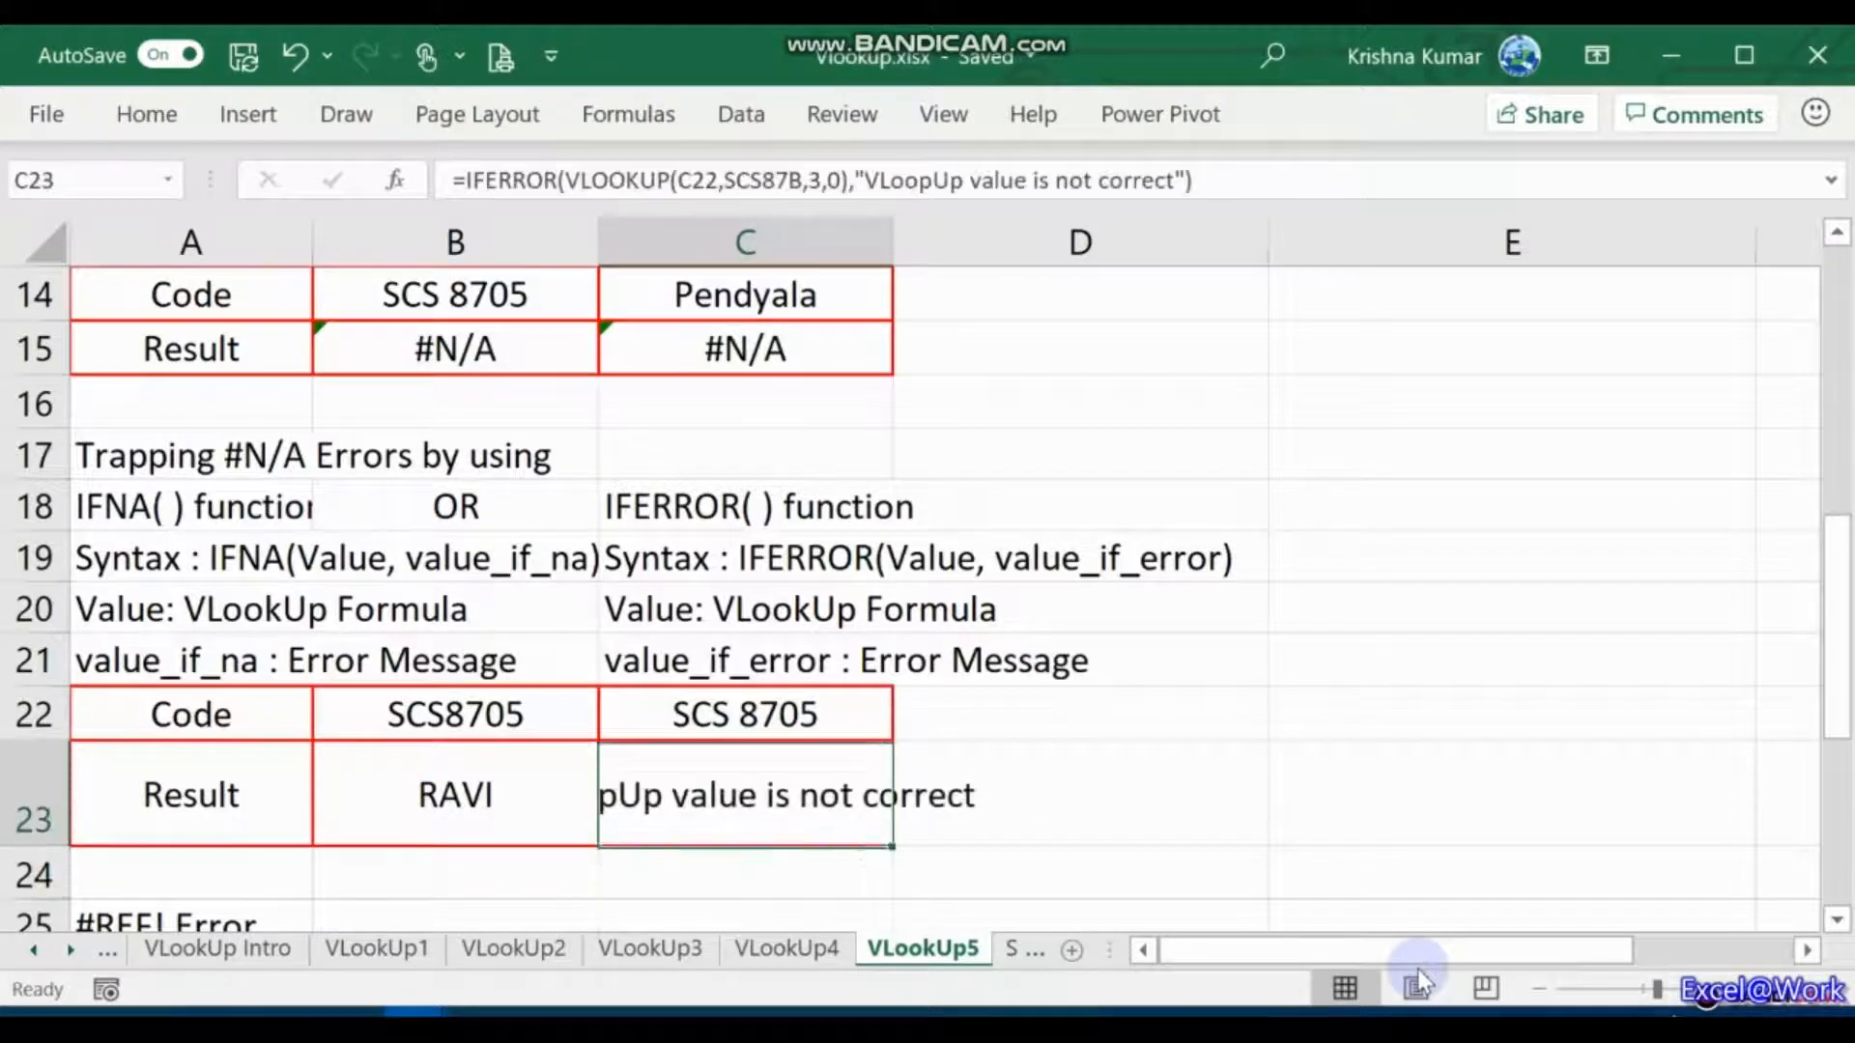
# Step: Copy the formatting of B23 to C23 with Format Painter
pyautogui.click(429, 784)
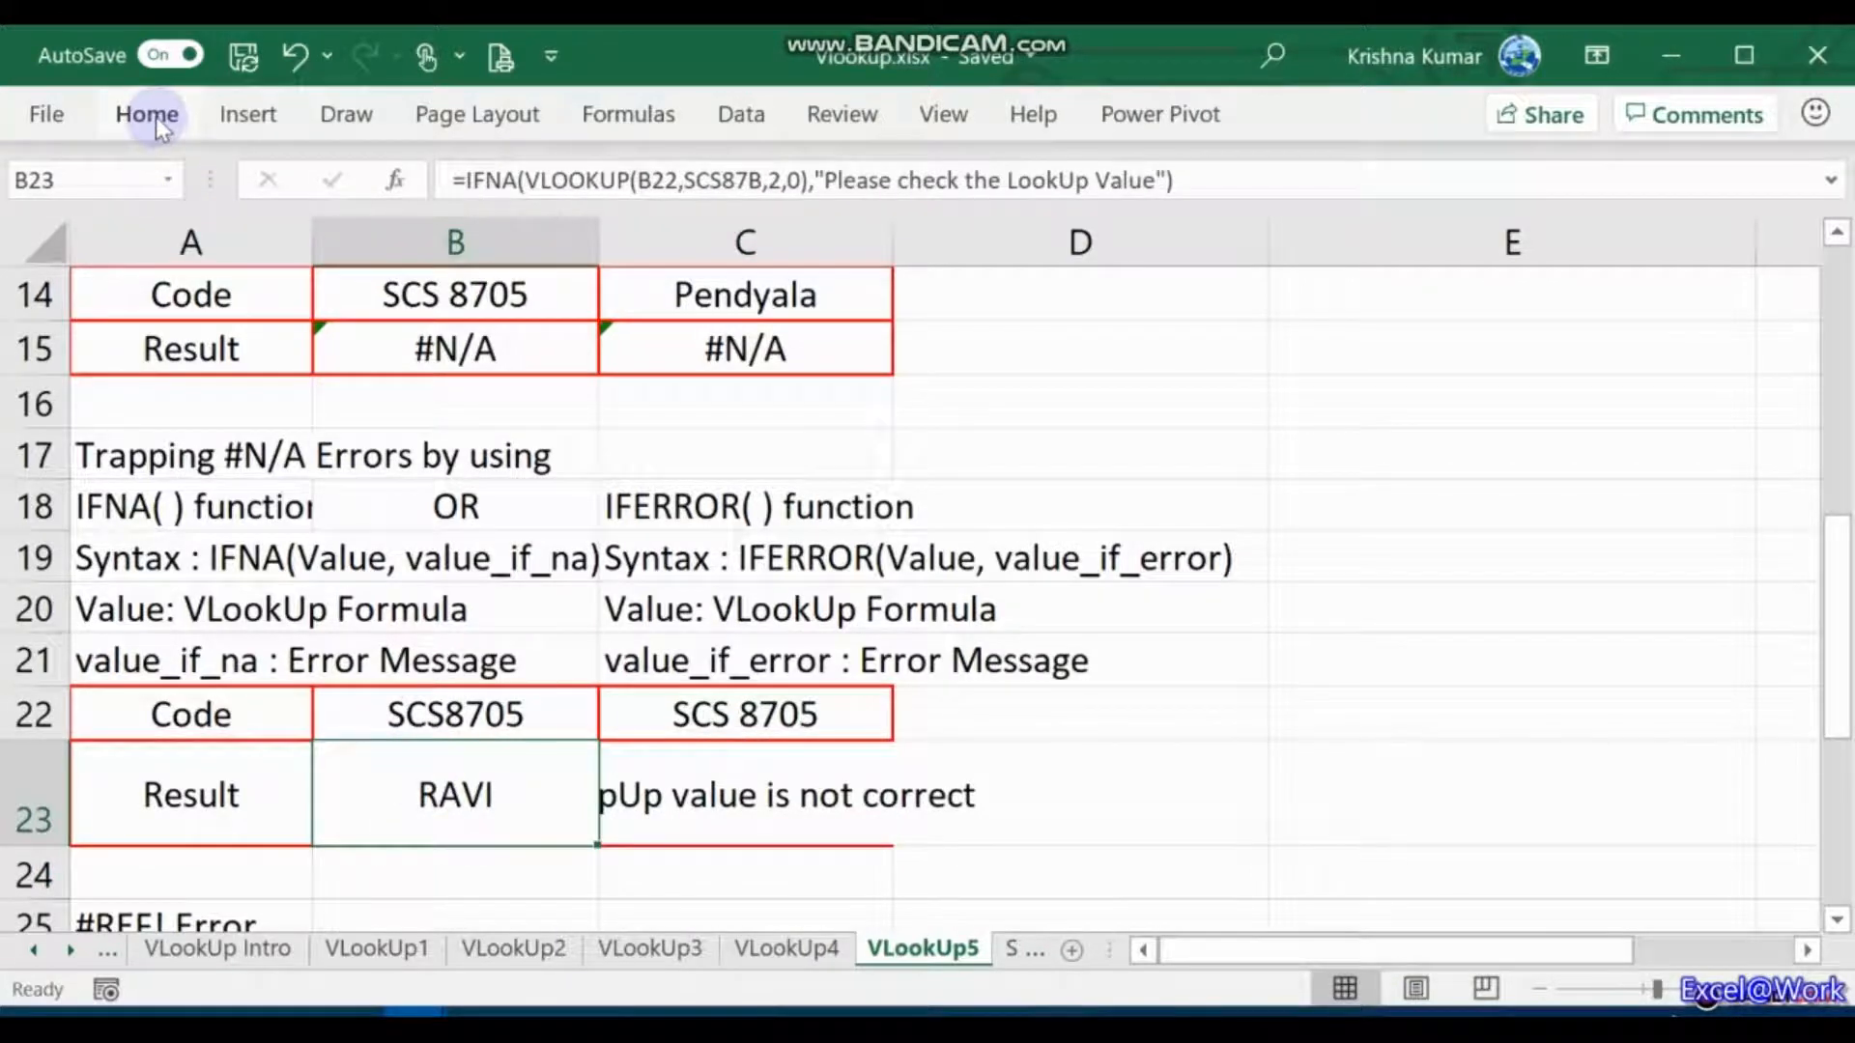
pyautogui.click(154, 117)
pyautogui.click(104, 255)
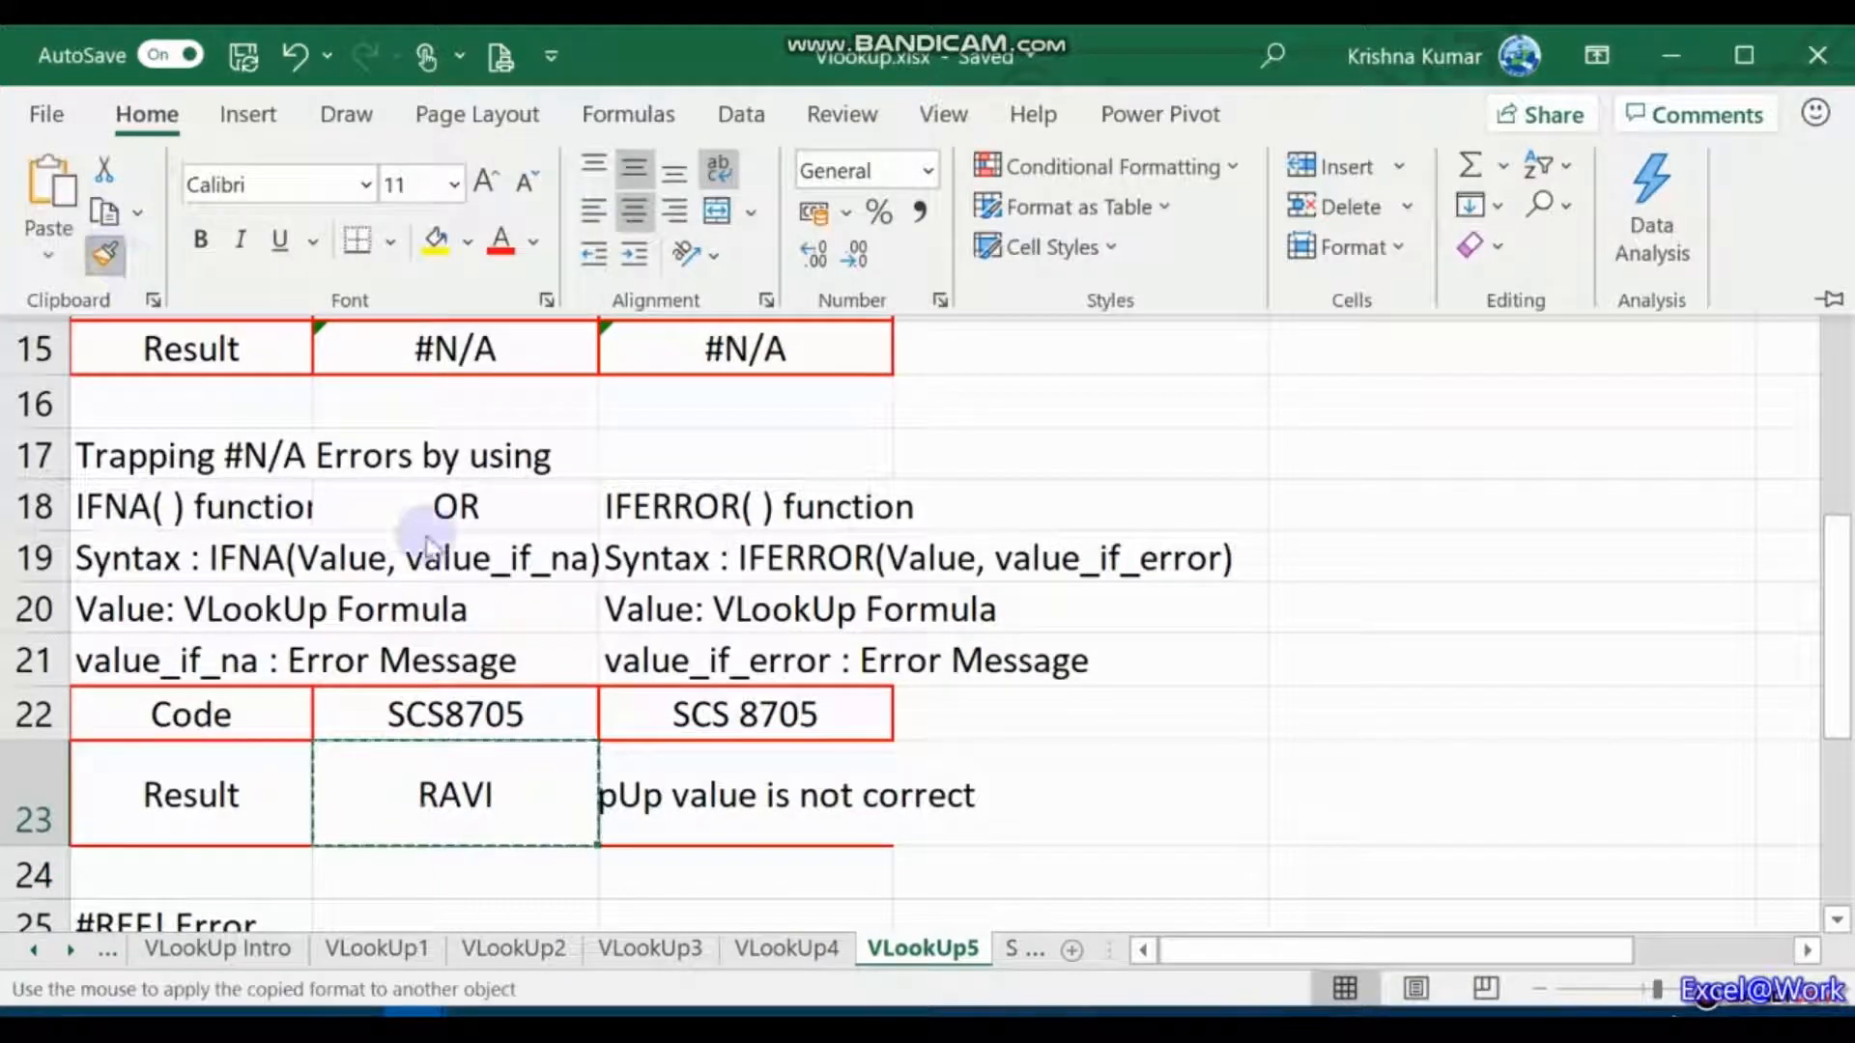
pyautogui.click(706, 814)
pyautogui.press('Down')
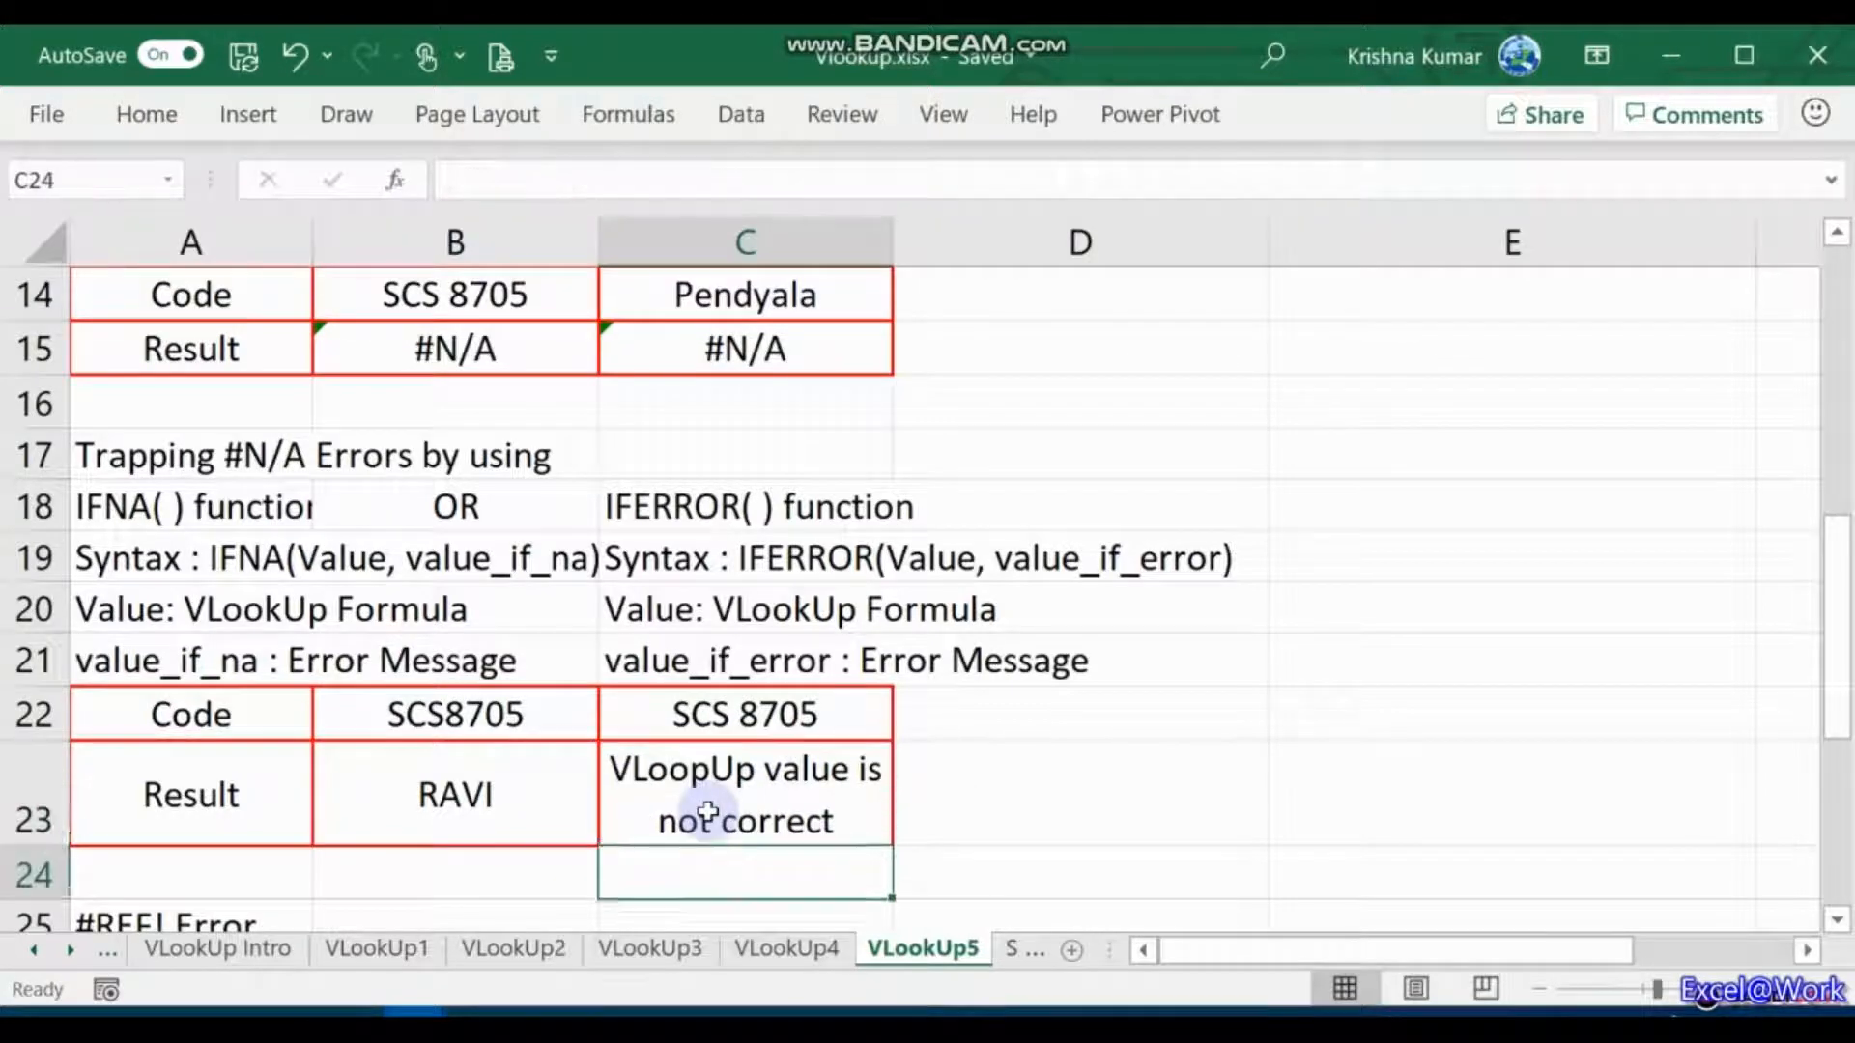
# Step: Delete the space between the letters and digits of the lookup code in C22 to test the IFERROR formula
pyautogui.press('Up')
pyautogui.press('Up')
pyautogui.press('F2')
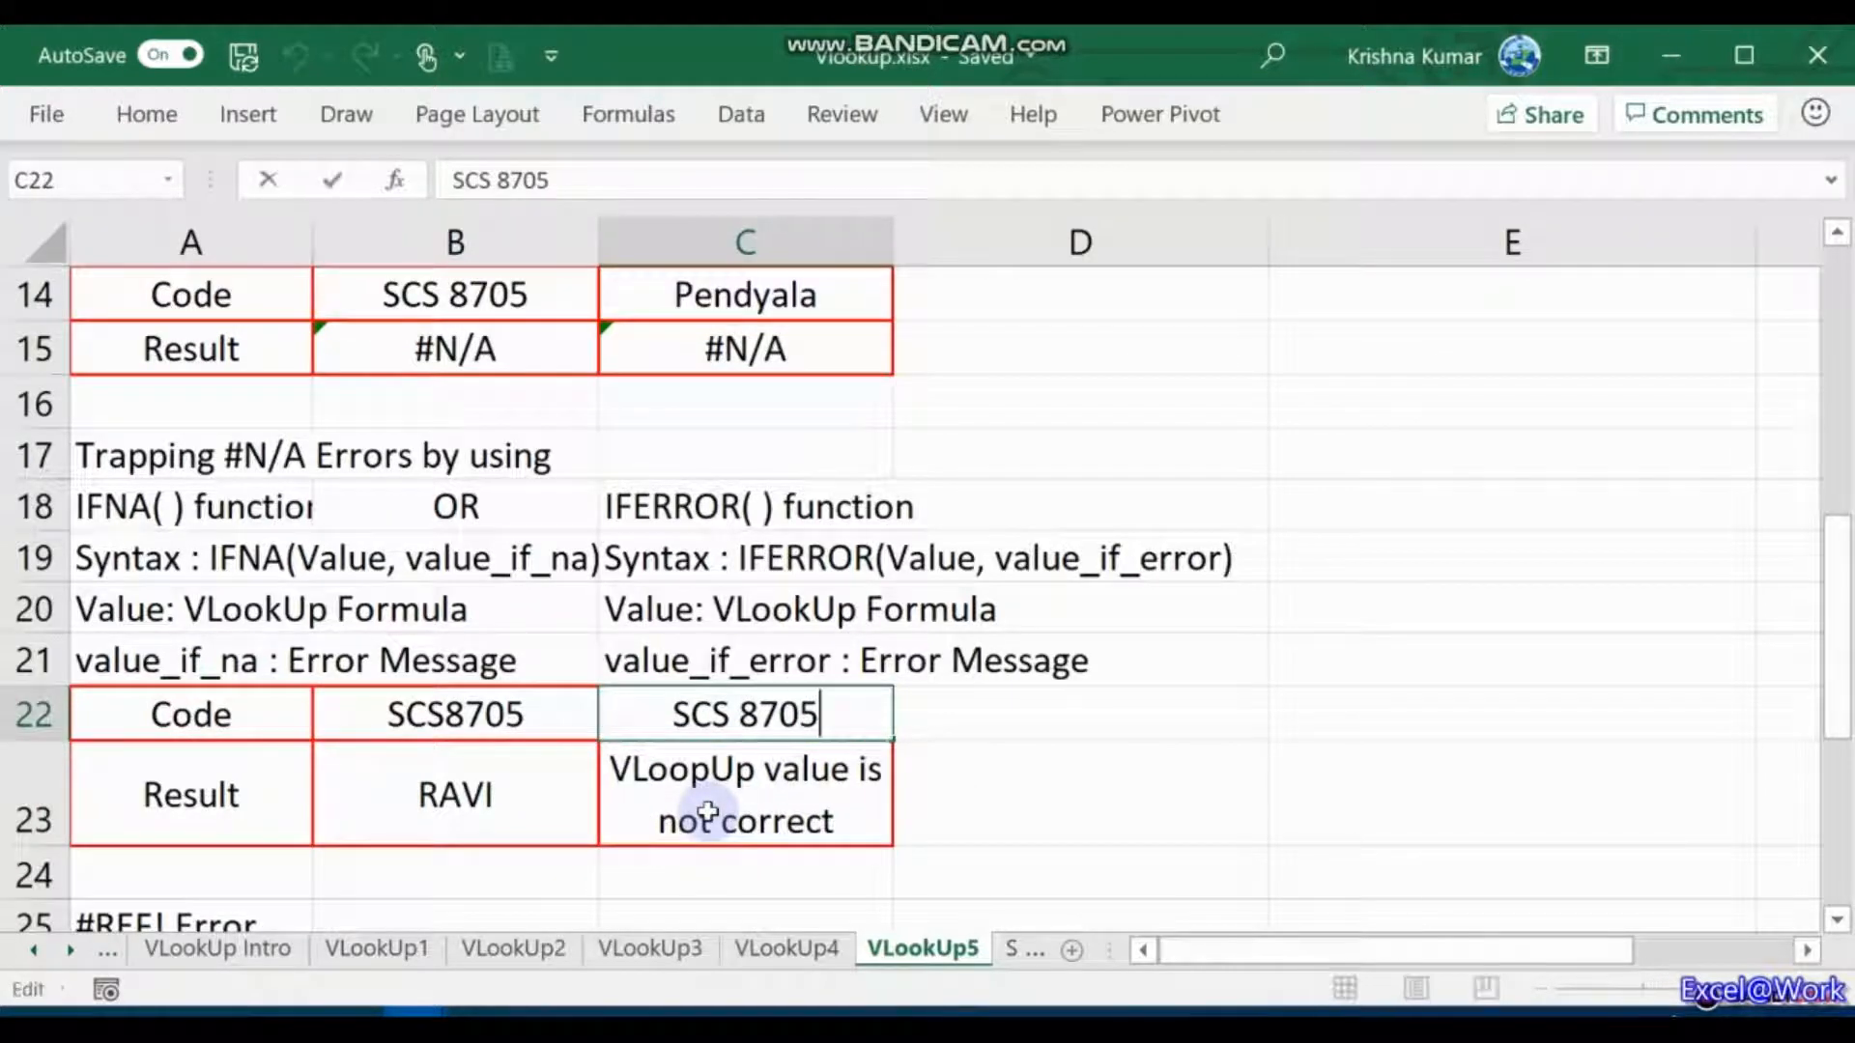
pyautogui.press('Left')
pyautogui.press('Left')
pyautogui.press('Left')
pyautogui.press('Left')
pyautogui.press('Left')
pyautogui.press('Delete')
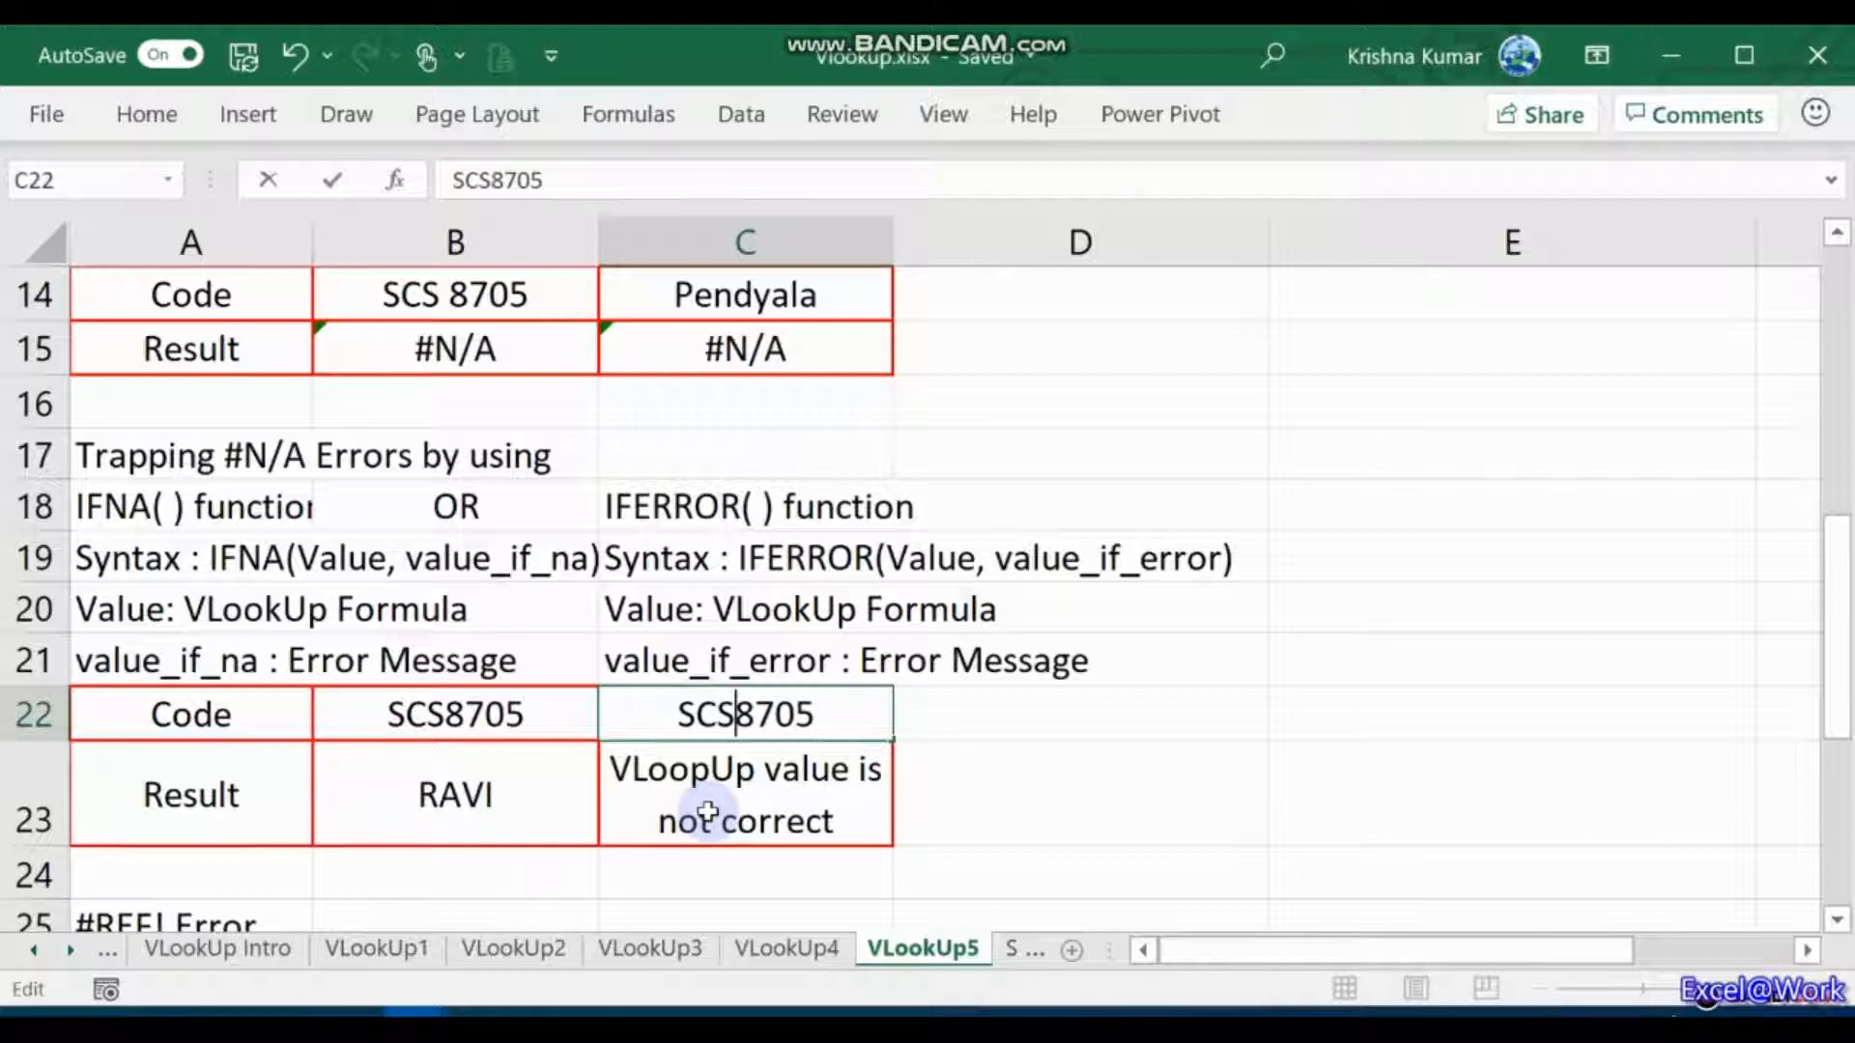
pyautogui.press('Return')
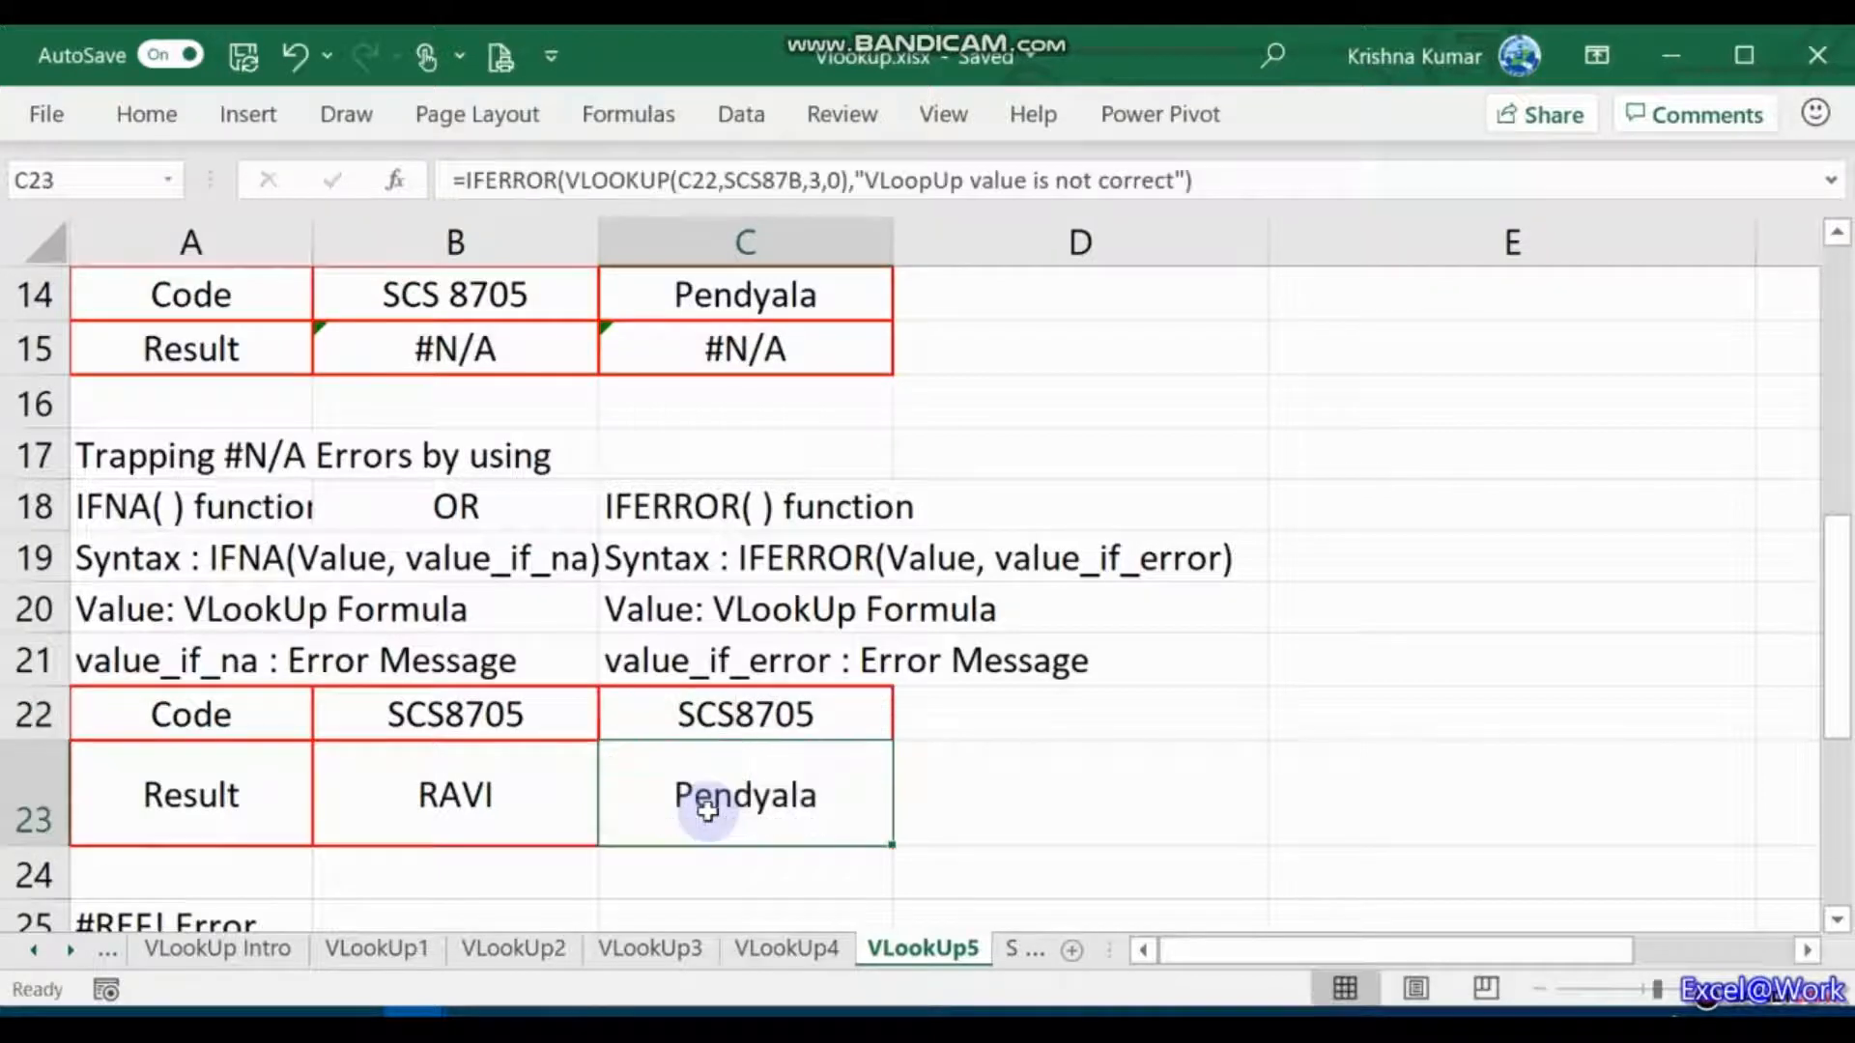
# Step: Insert a space between the letters and digits of the lookup code in C22 to trigger the error message
pyautogui.press('Up')
pyautogui.press('Down')
pyautogui.press('Up')
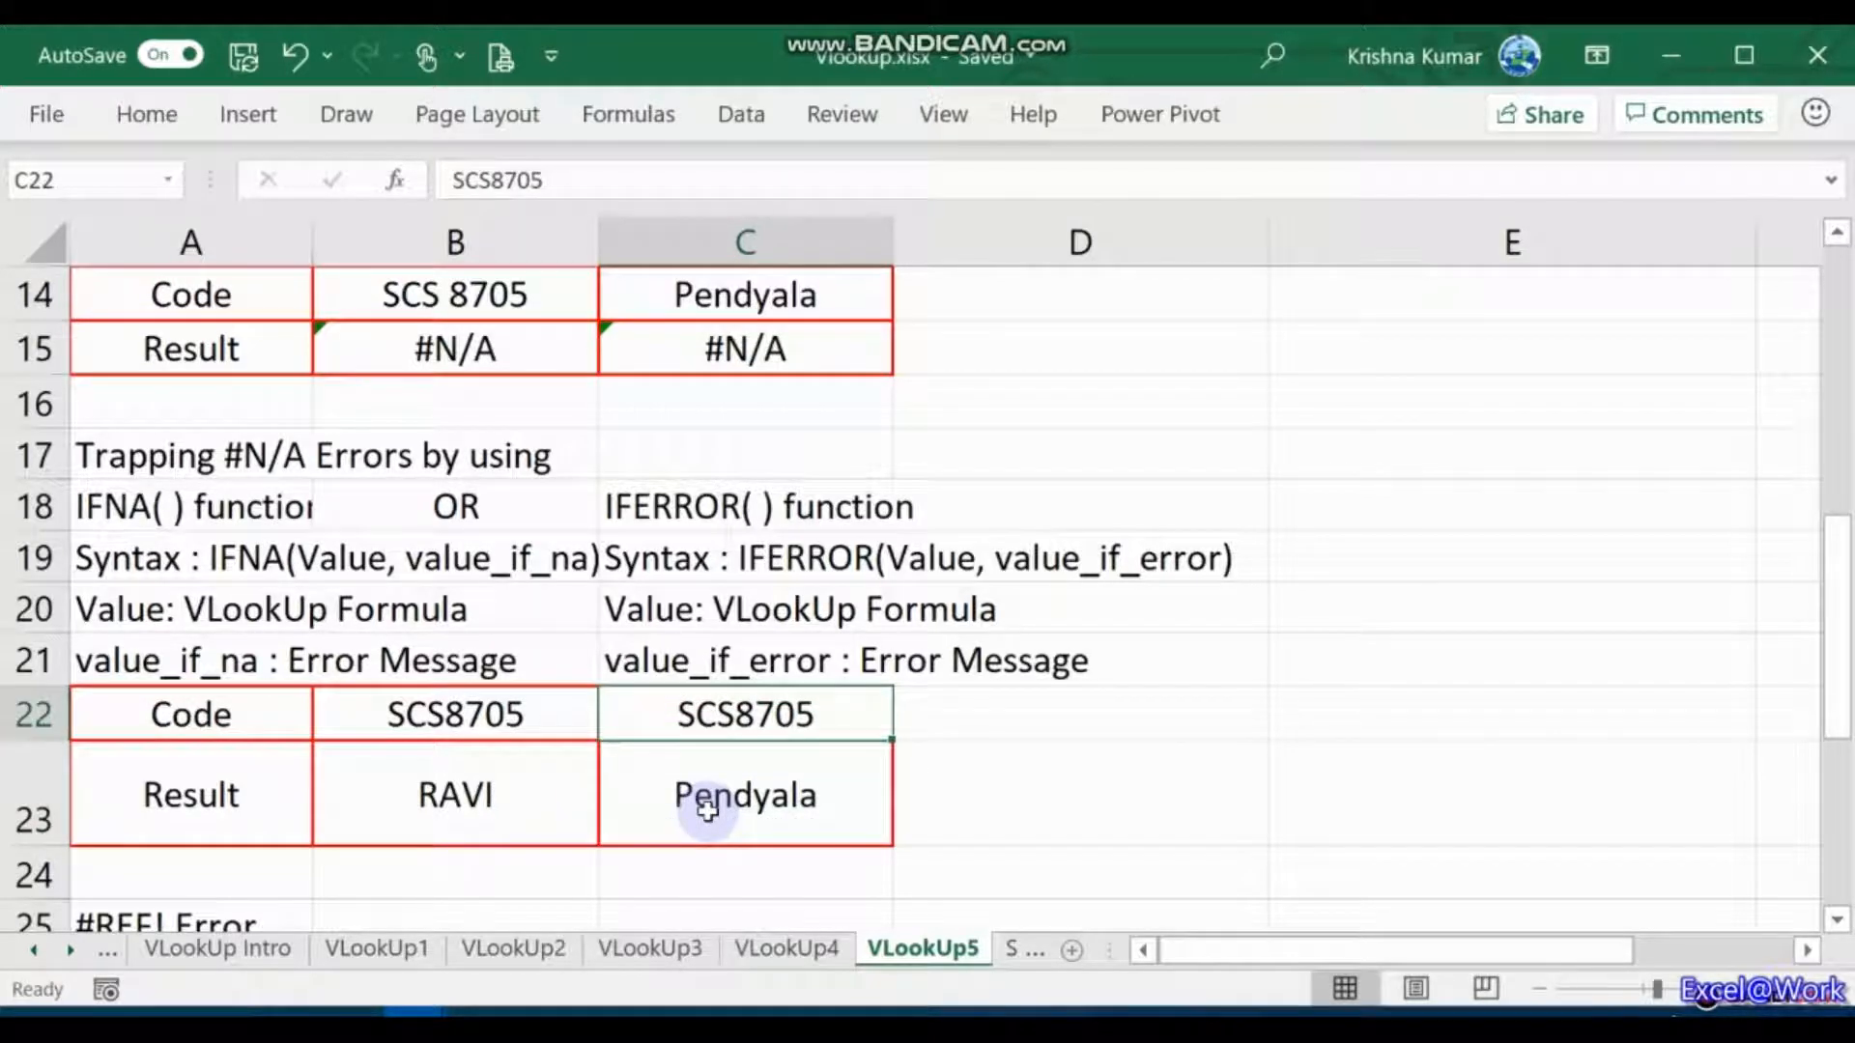
pyautogui.press('F2')
pyautogui.press('Left')
pyautogui.press('Left')
pyautogui.press('Left')
pyautogui.press('Left')
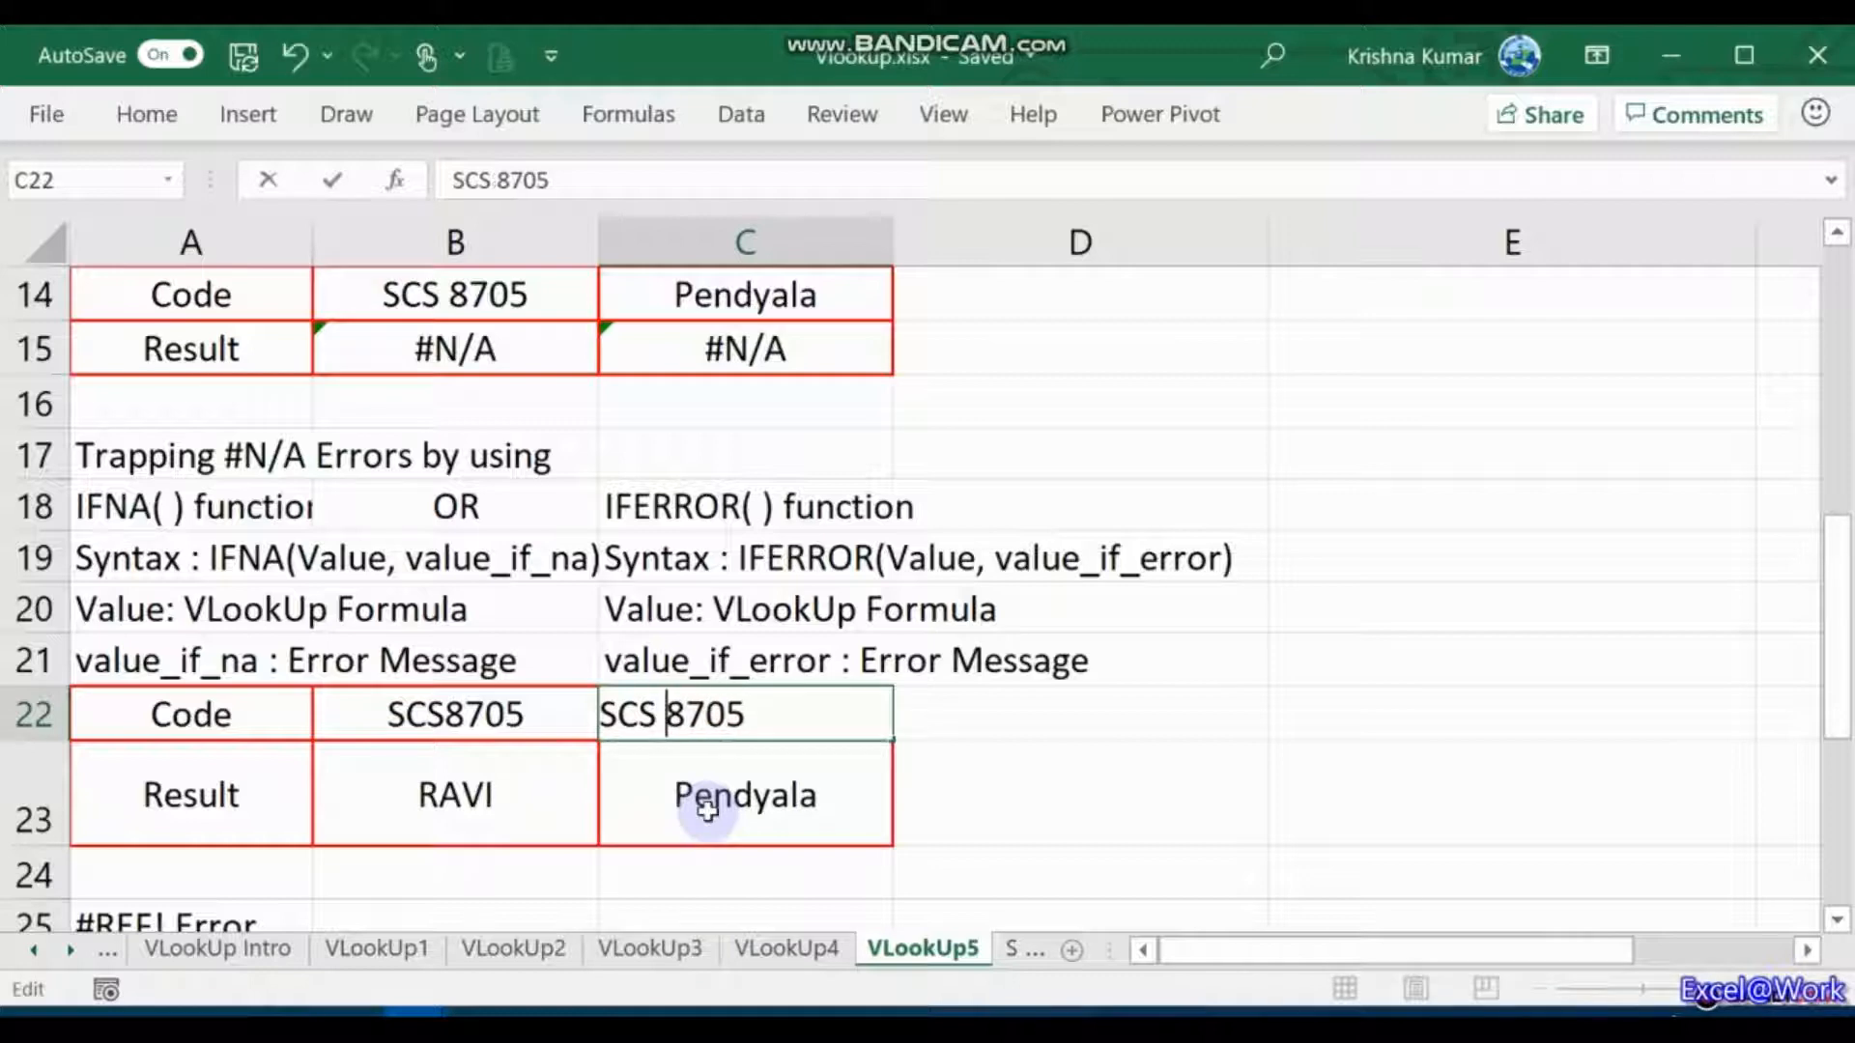
pyautogui.press('Return')
pyautogui.press('Up')
pyautogui.press('Down')
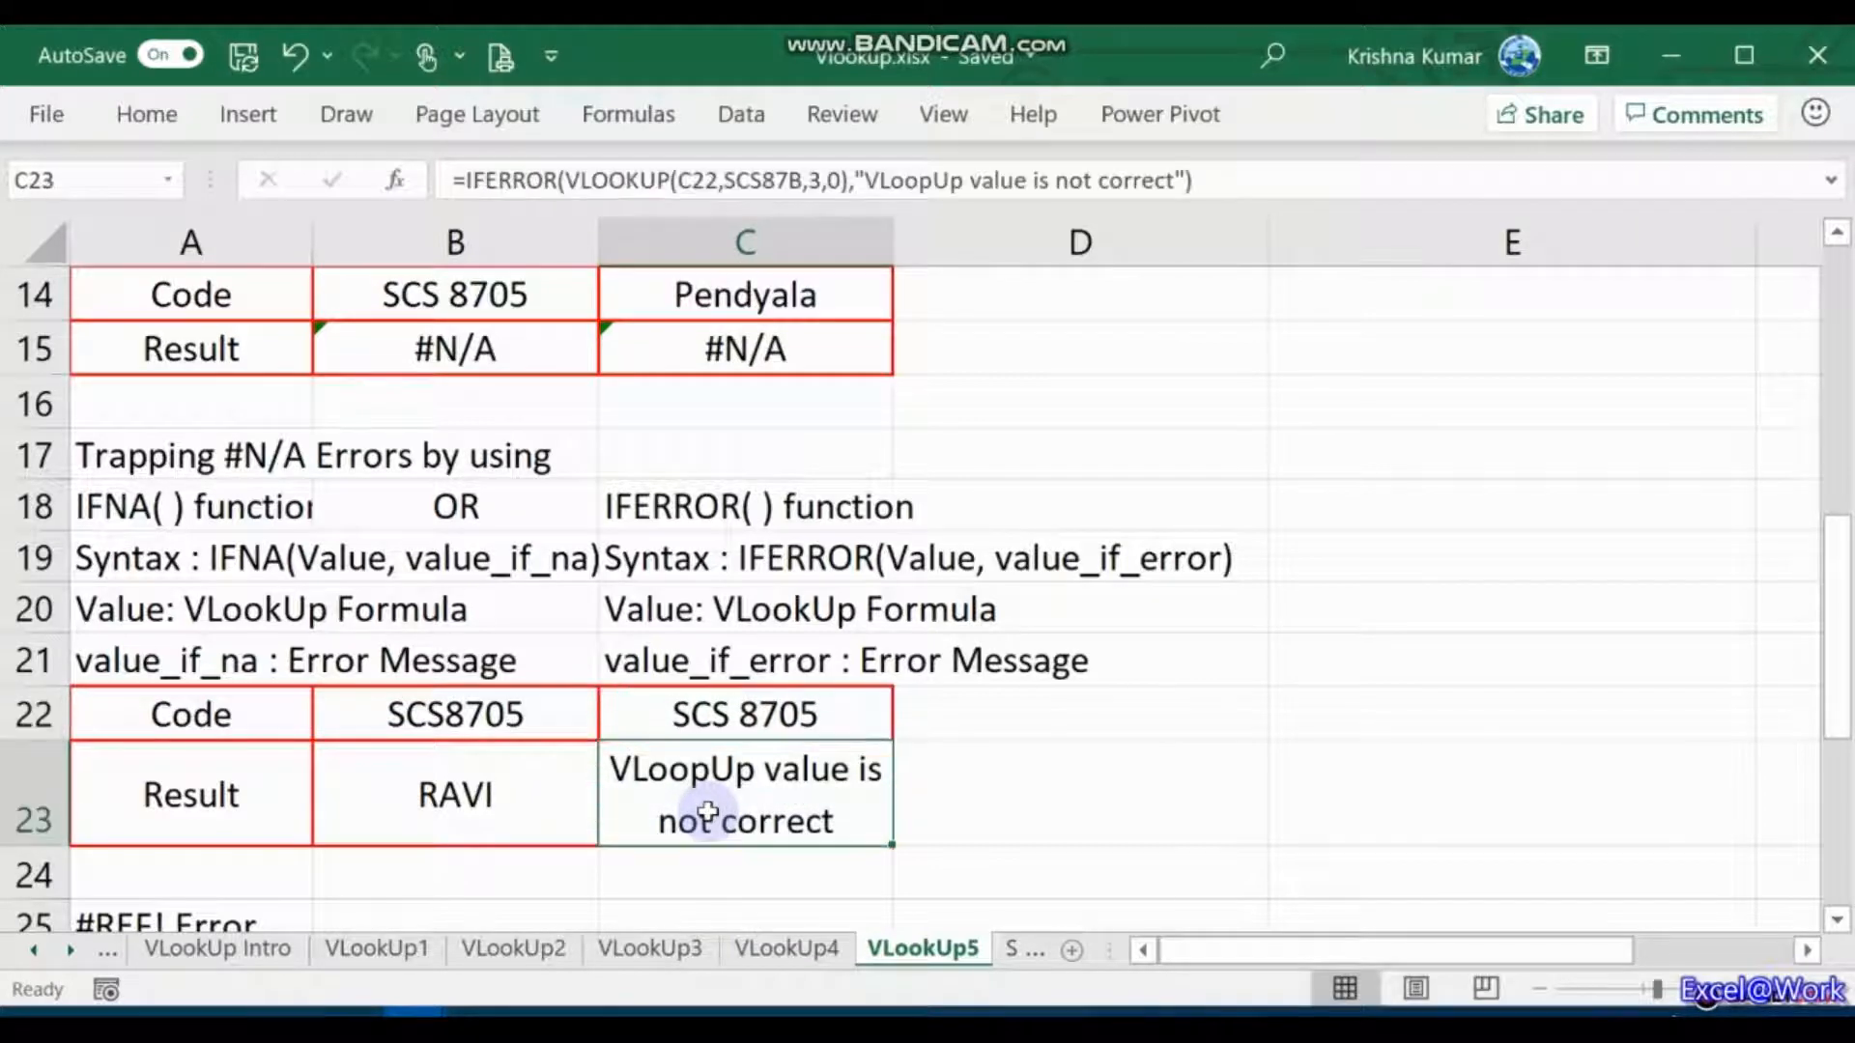
# Step: Correct the error message in the C23 formula to "VLookUp value is not correct"
pyautogui.press('F2')
pyautogui.press('Left')
pyautogui.press('Left')
pyautogui.press('Left')
pyautogui.press('Left')
pyautogui.press('Left')
pyautogui.press('Left')
pyautogui.press('Left')
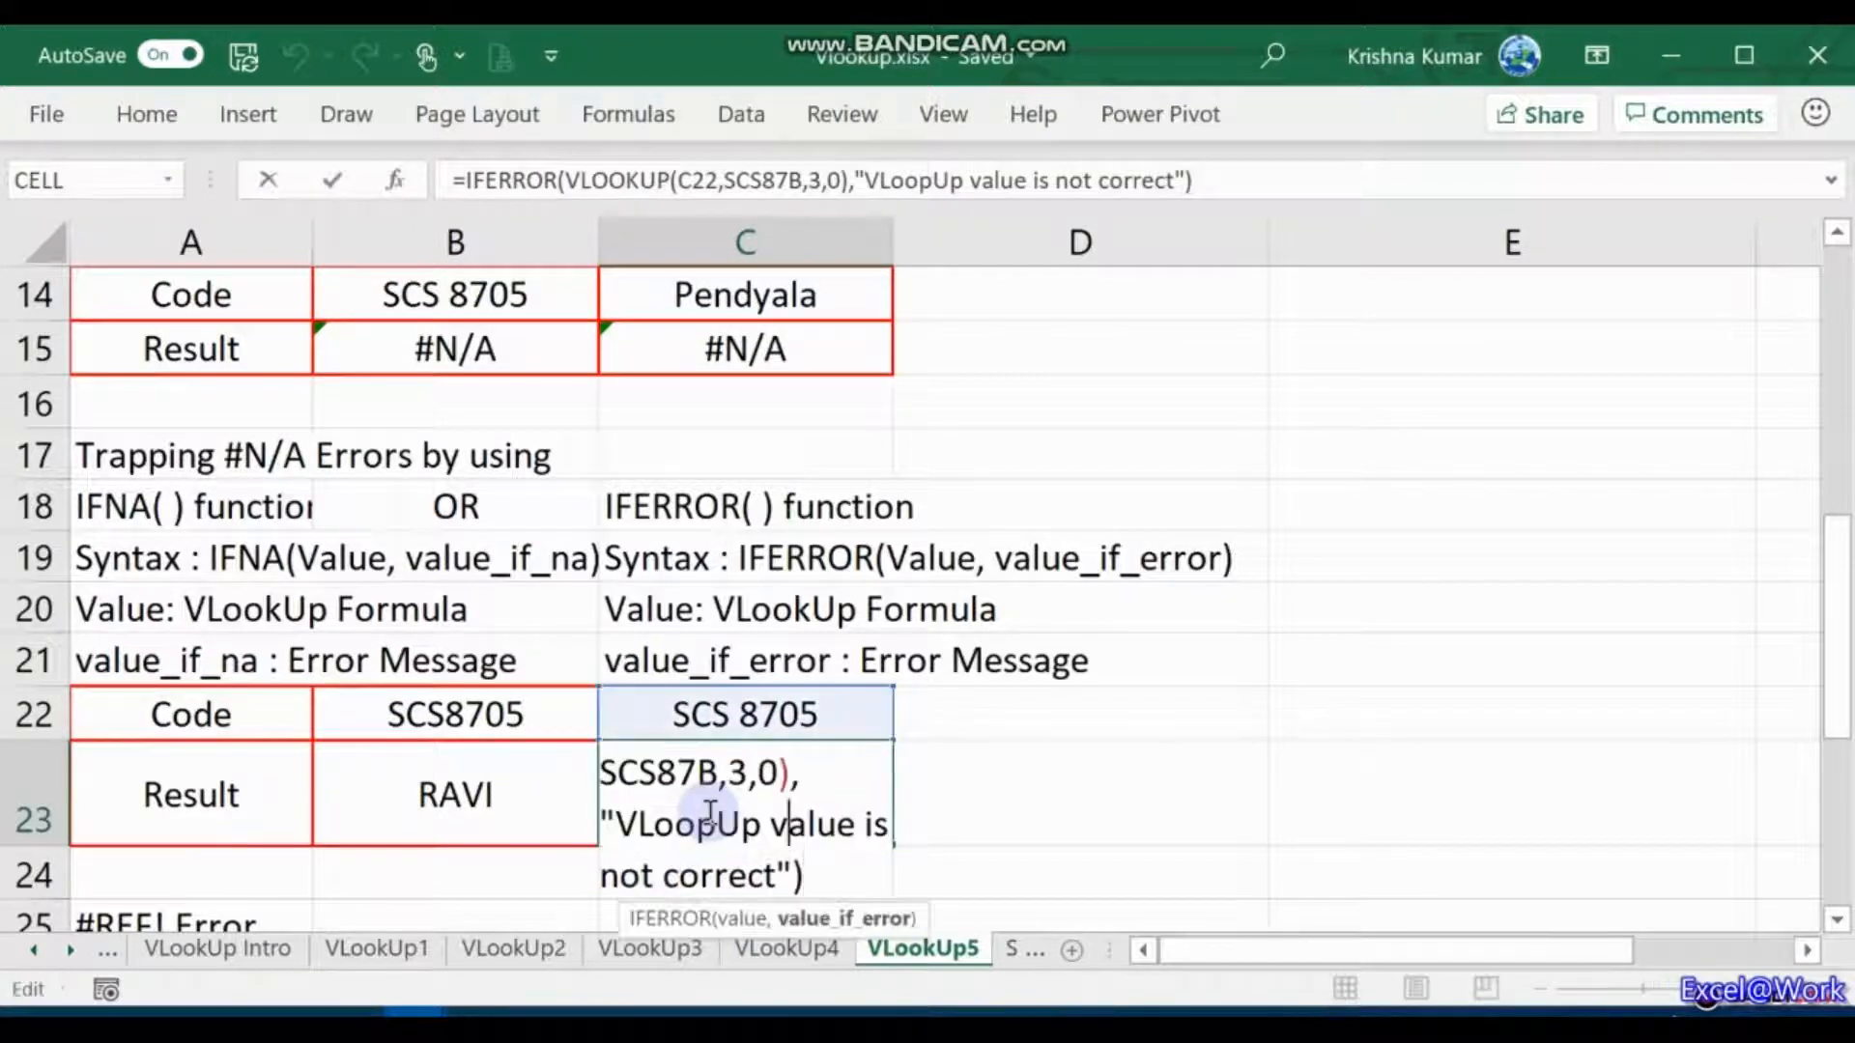
pyautogui.write('k')
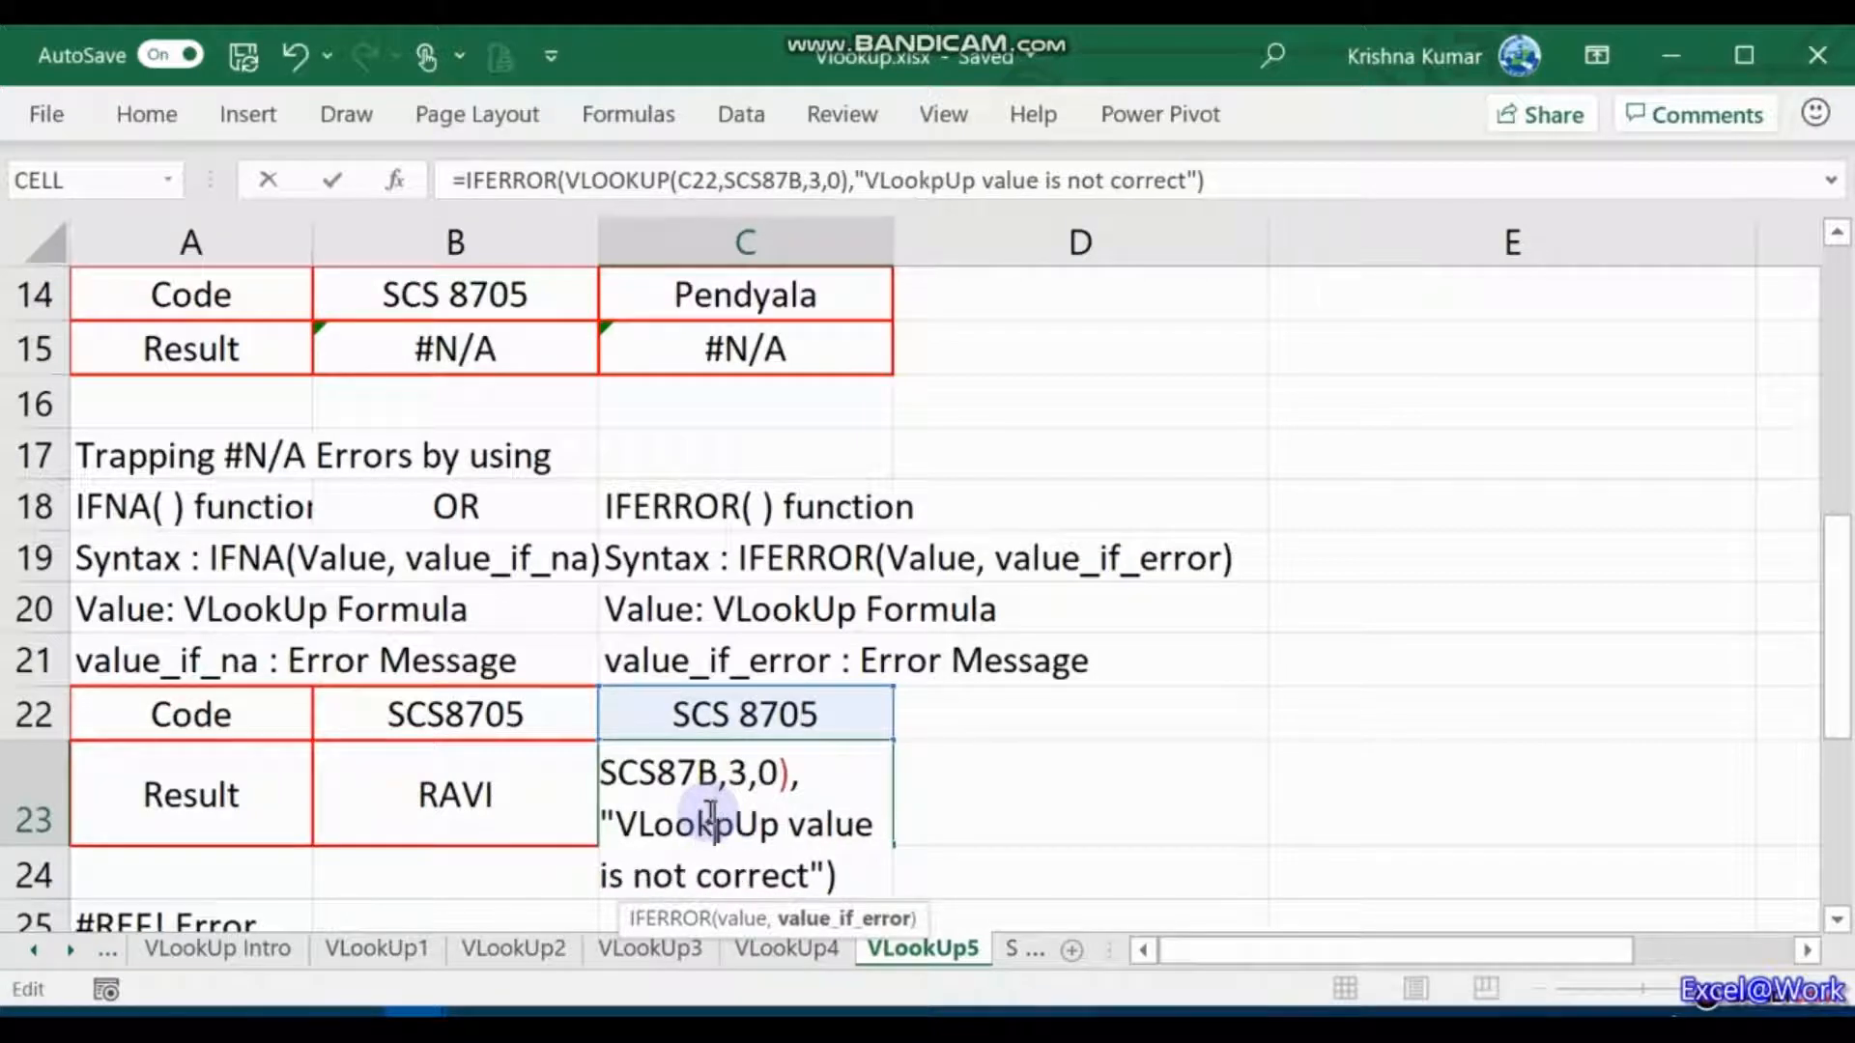
pyautogui.press('Delete')
pyautogui.press('Return')
pyautogui.press('Up')
# Step: Remove the space from the lookup code in C22 so it is a valid code
pyautogui.press('Up')
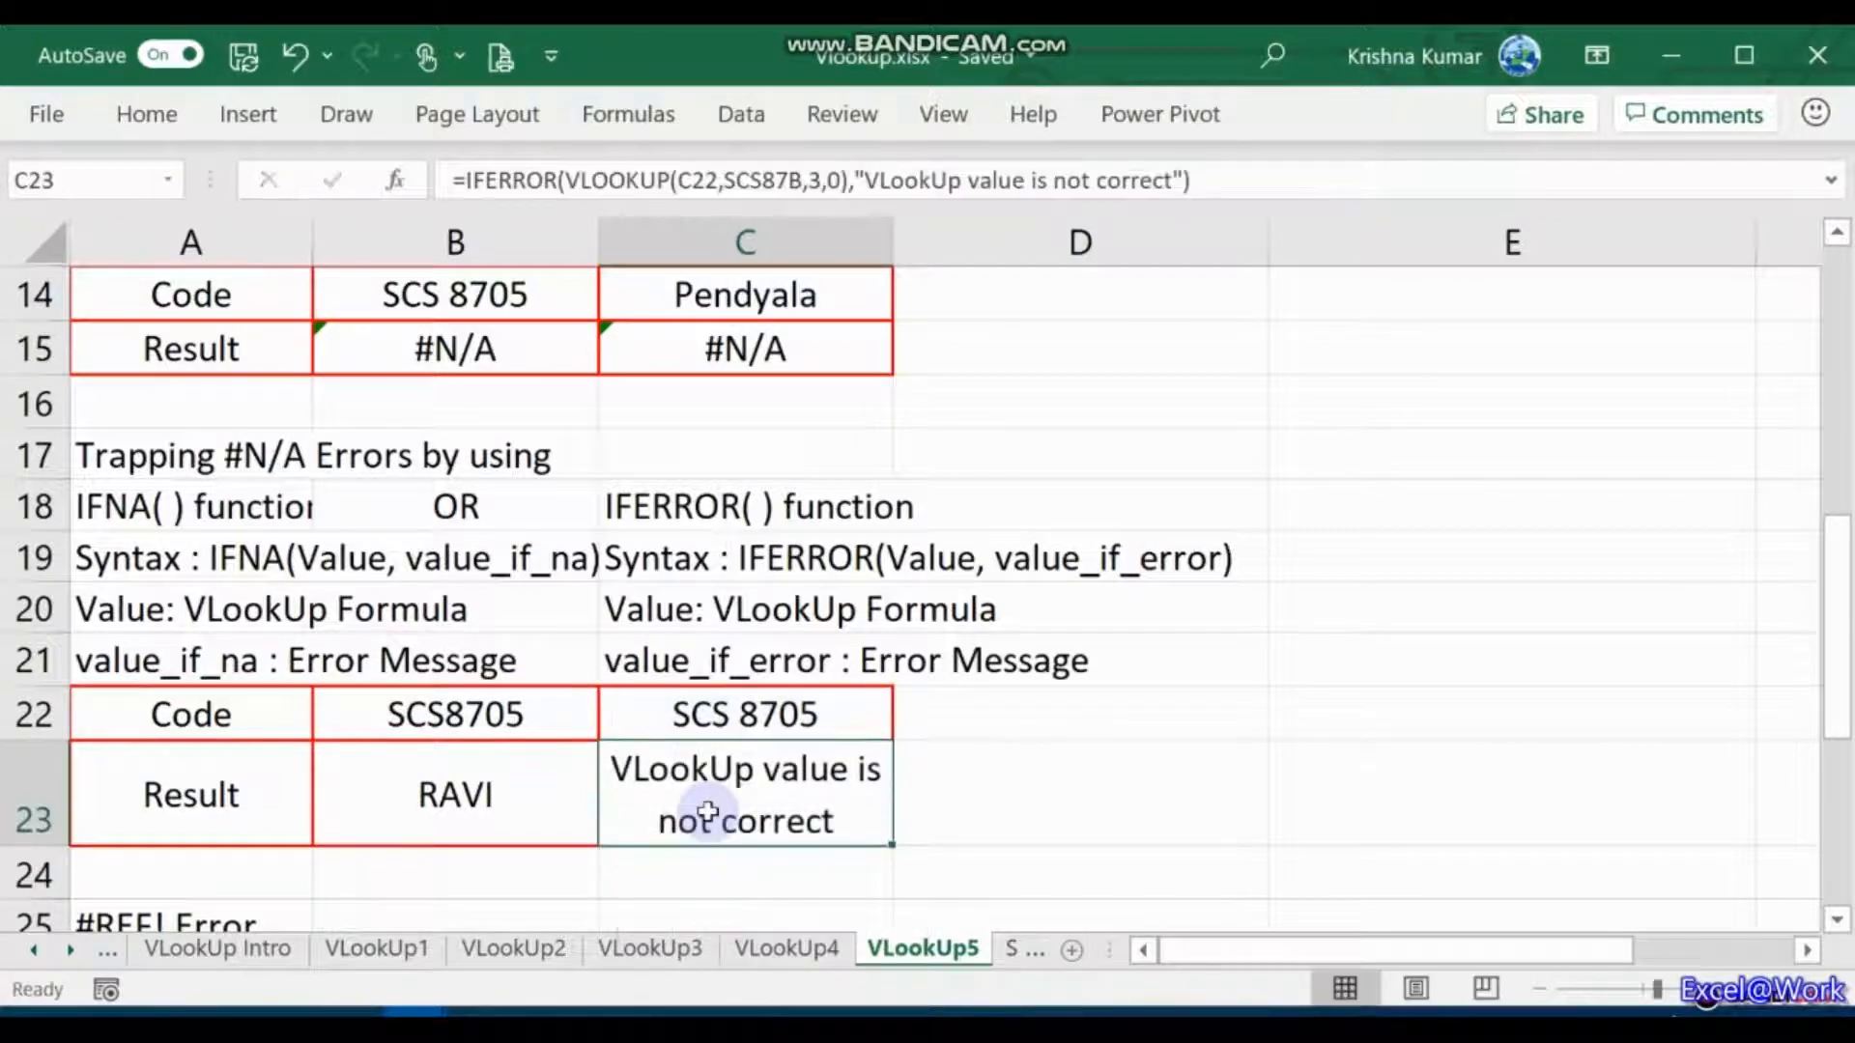
pyautogui.press('F2')
pyautogui.press('Left')
pyautogui.press('Left')
pyautogui.press('Left')
pyautogui.press('Left')
pyautogui.press('Left')
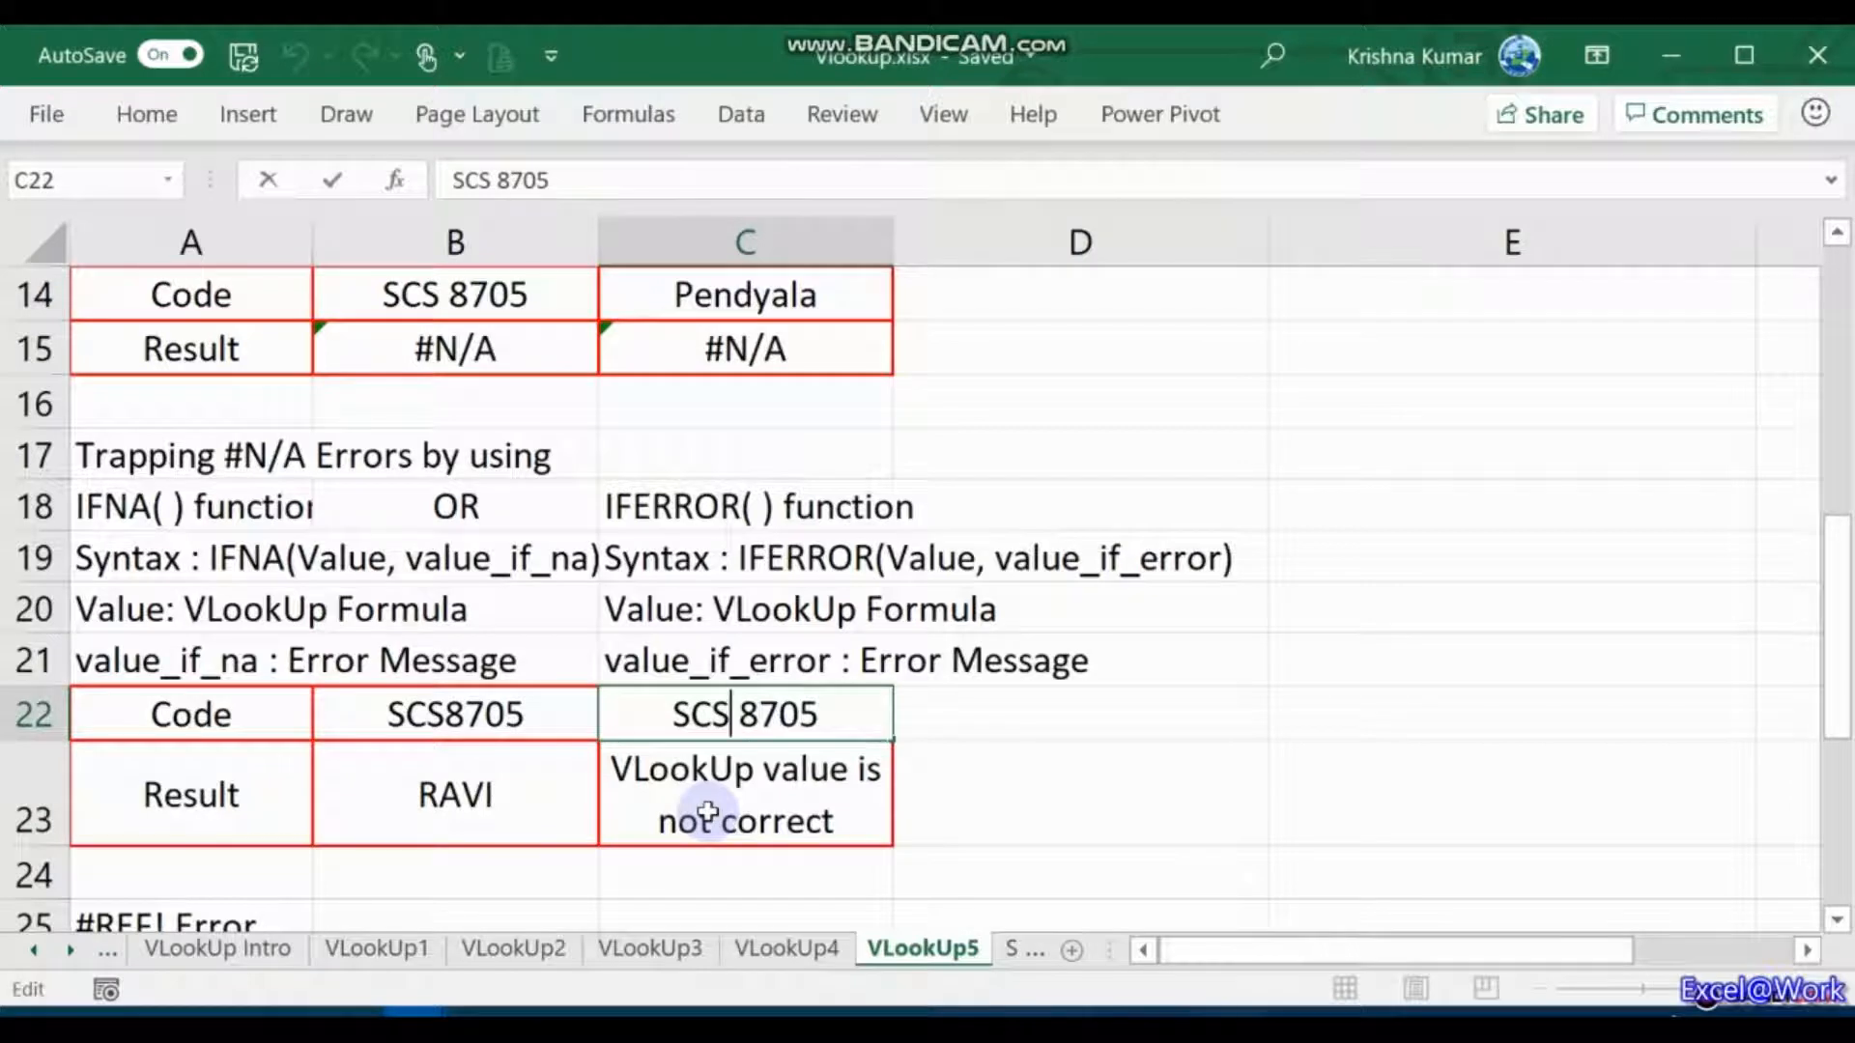
pyautogui.press('Delete')
pyautogui.press('Return')
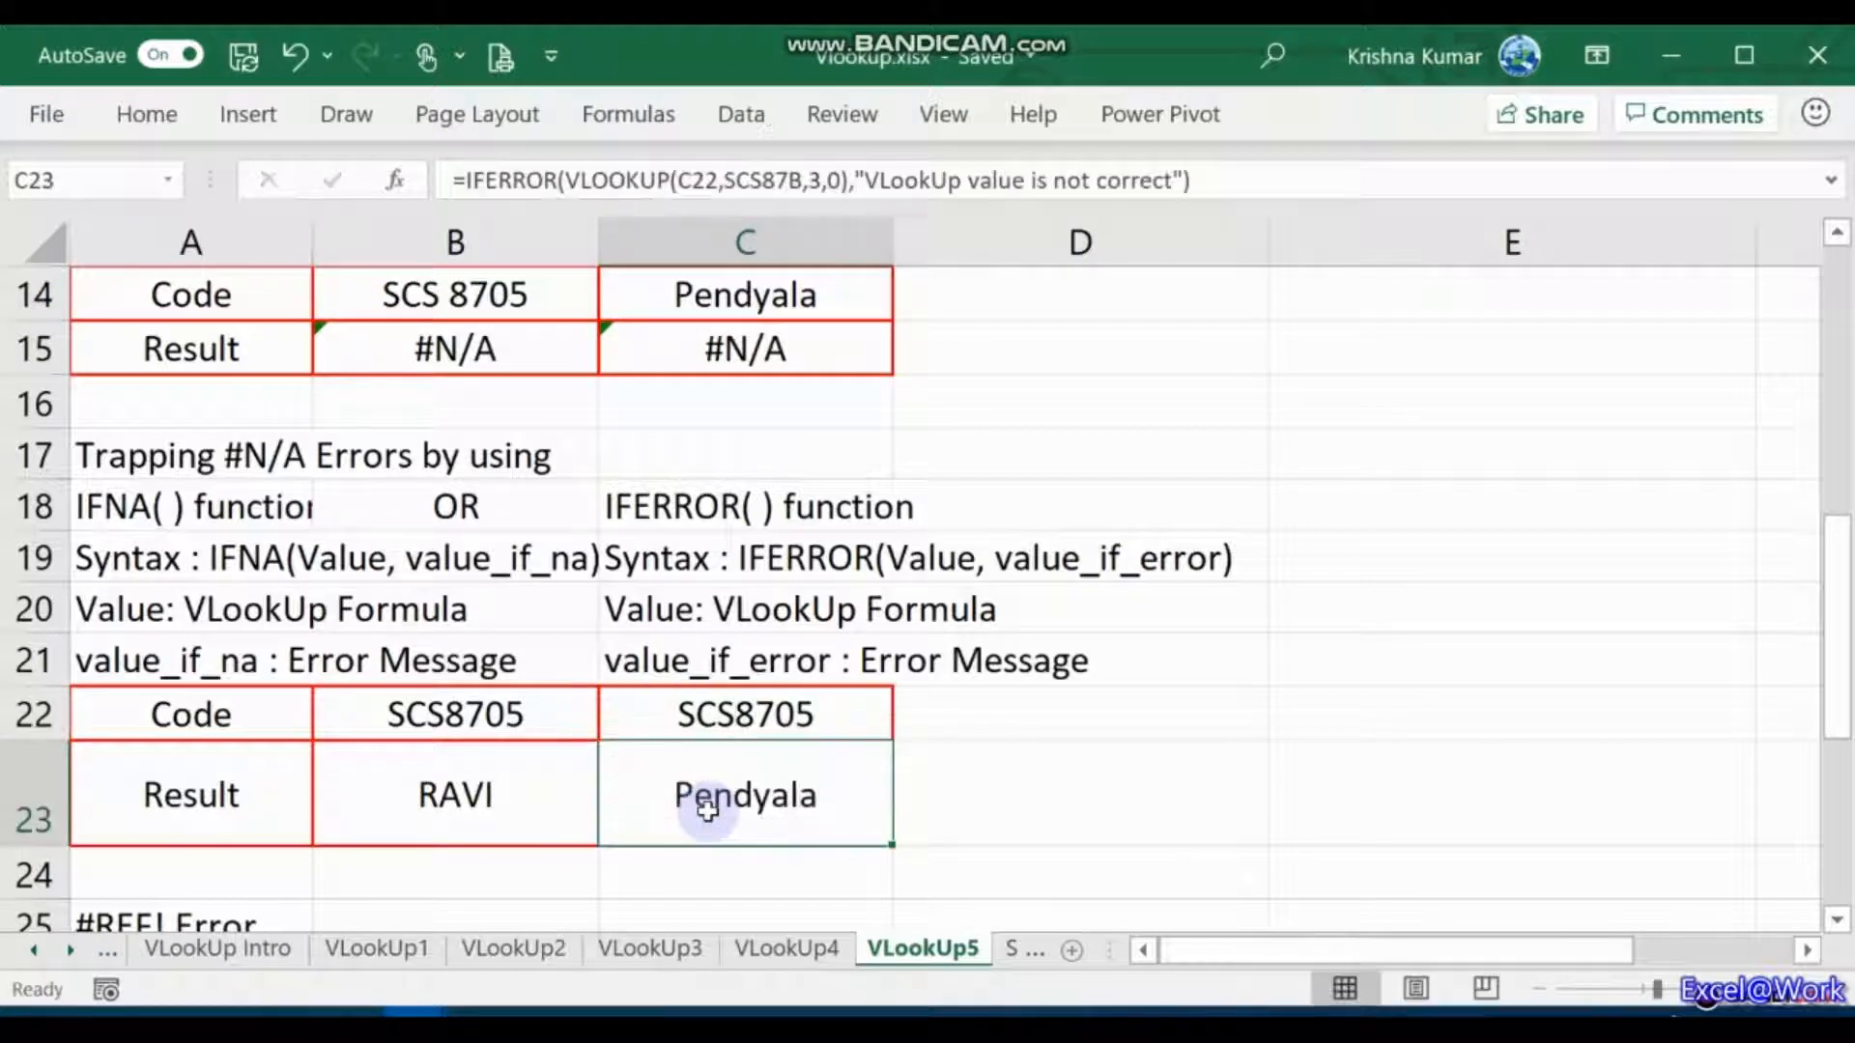
pyautogui.press('Up')
pyautogui.press('Left')
pyautogui.press('Left')
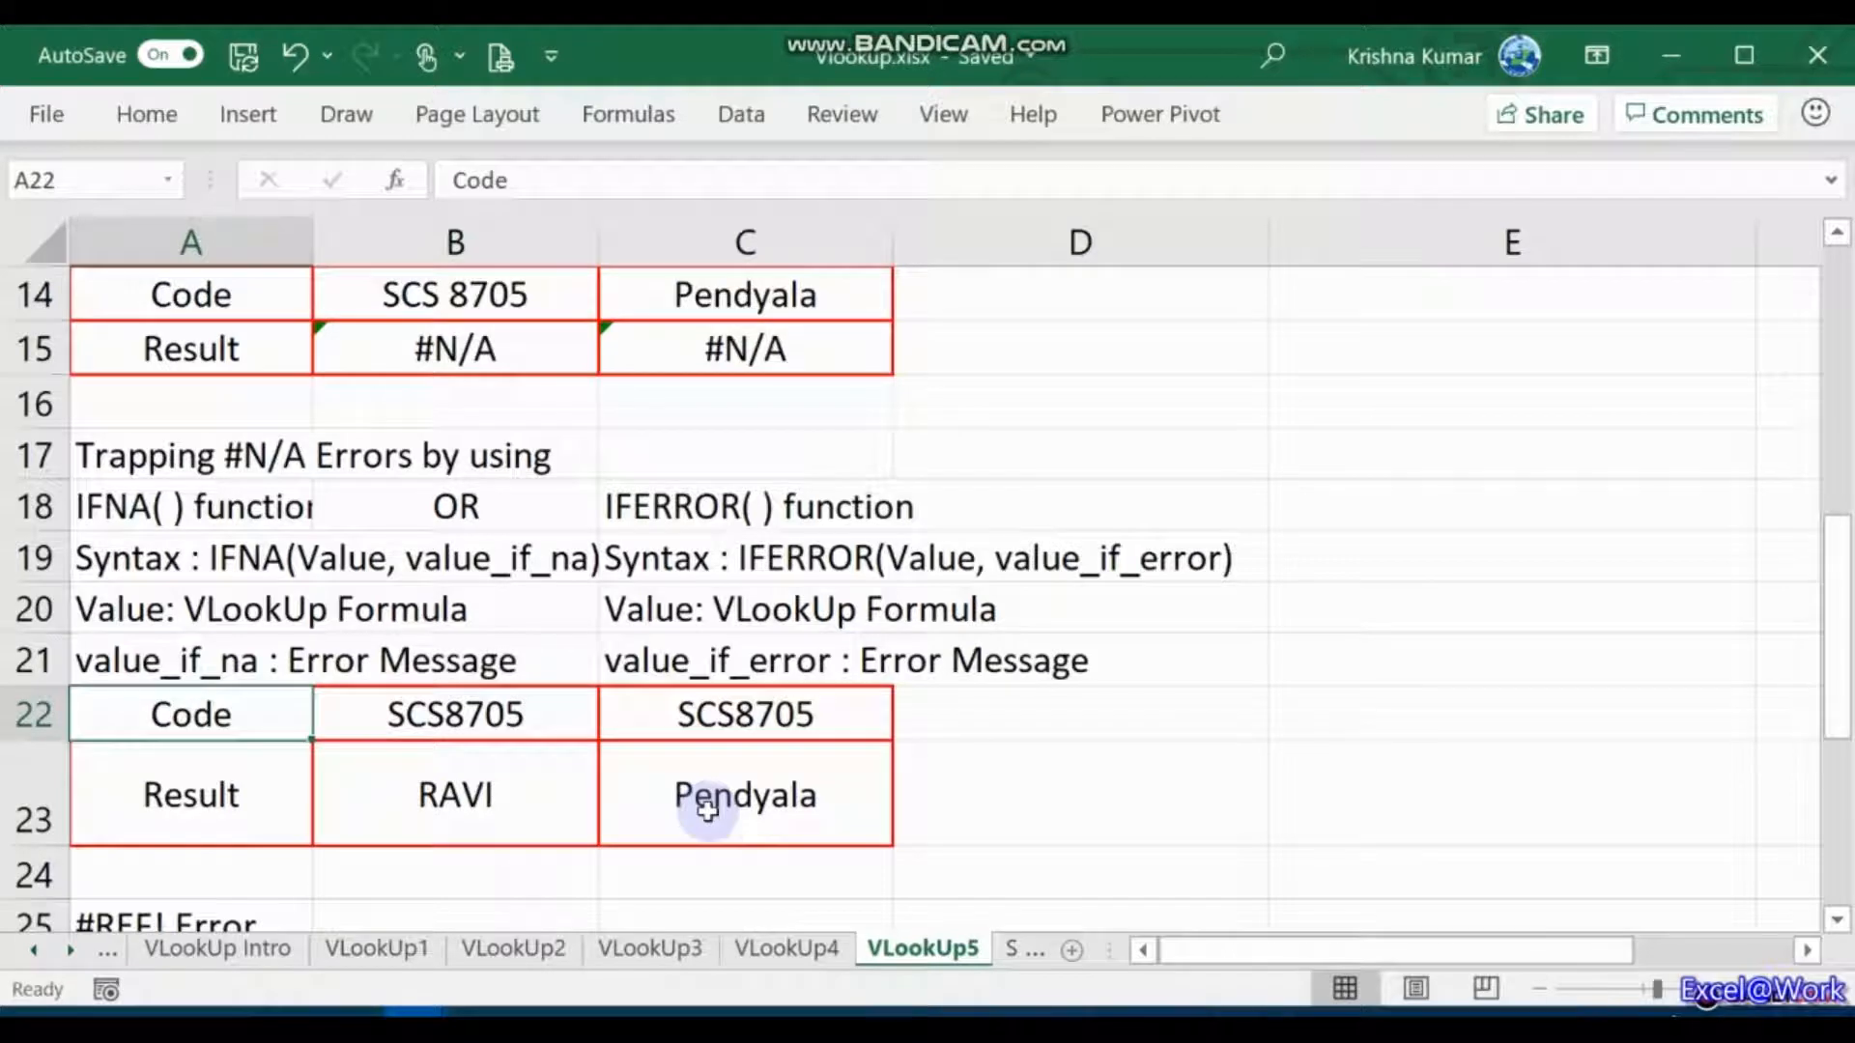
pyautogui.press('Down')
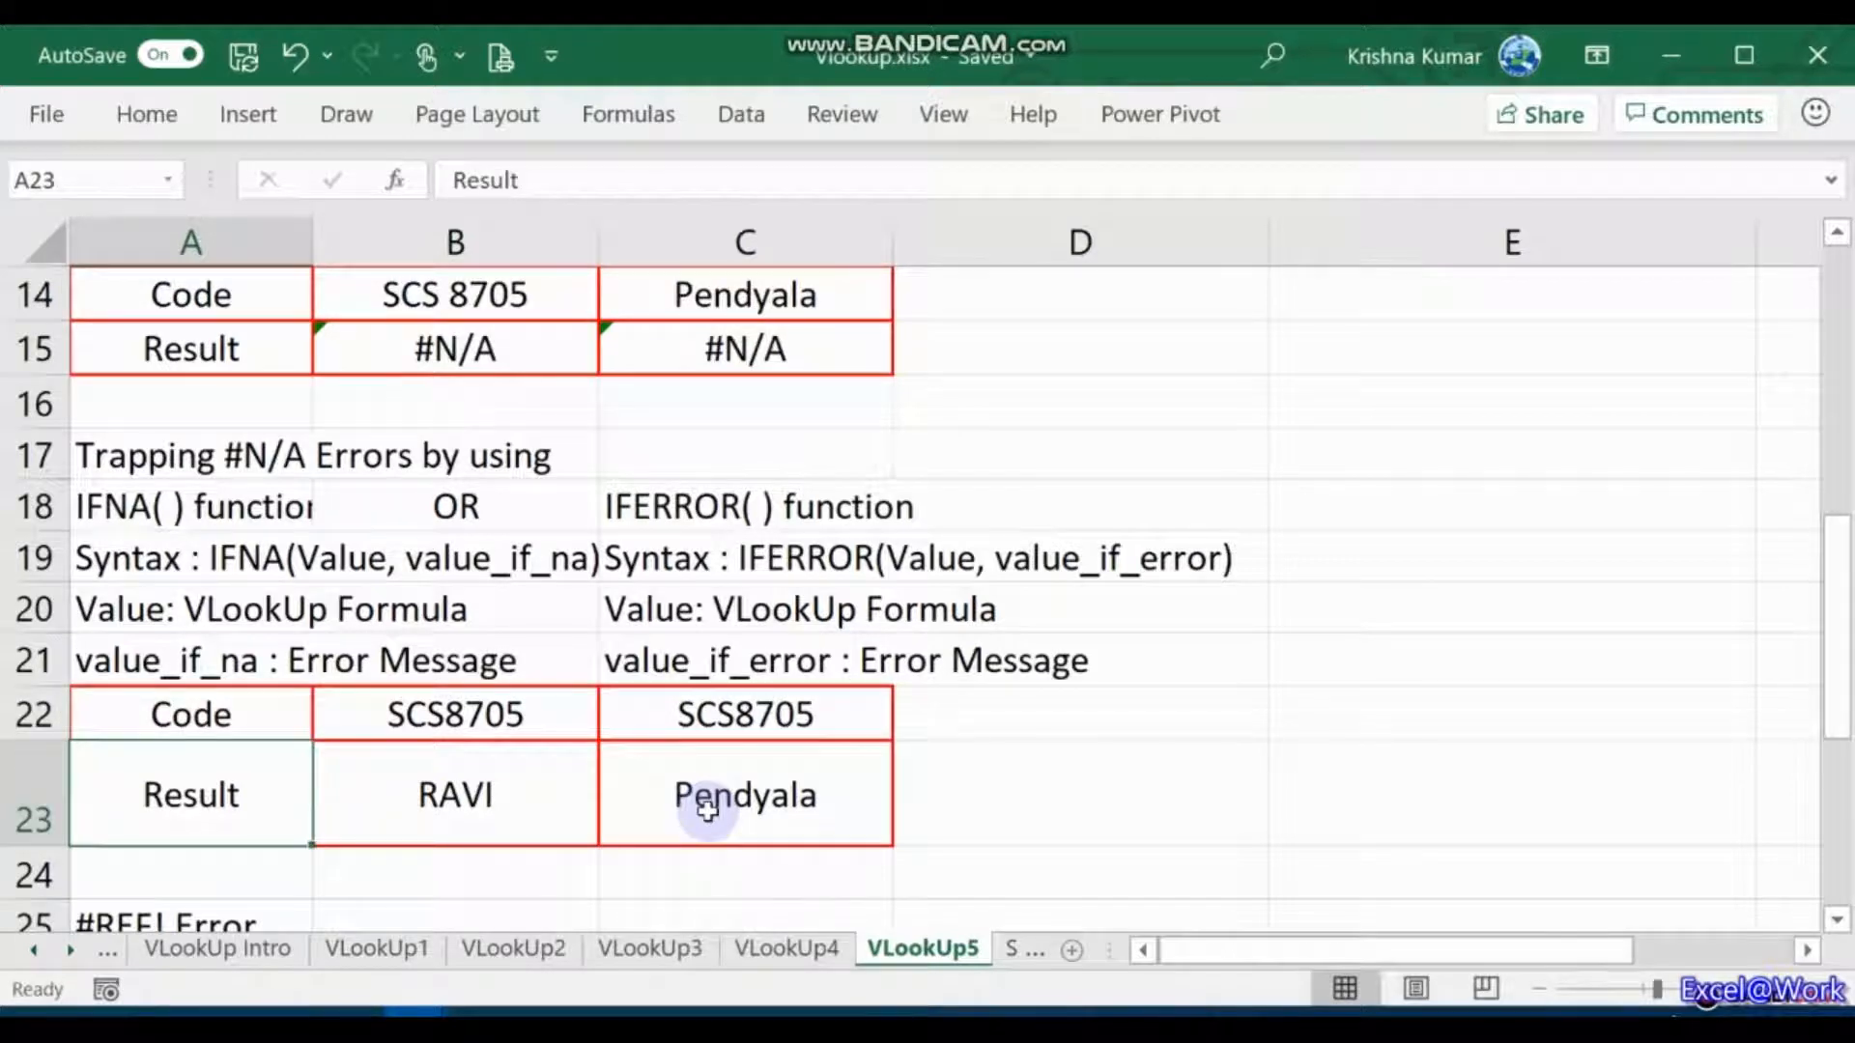
pyautogui.press('Right')
pyautogui.press('Right')
pyautogui.press('Right')
pyautogui.press('Up')
pyautogui.press('Up')
pyautogui.press('Up')
pyautogui.press('Down')
pyautogui.press('Down')
pyautogui.press('Down')
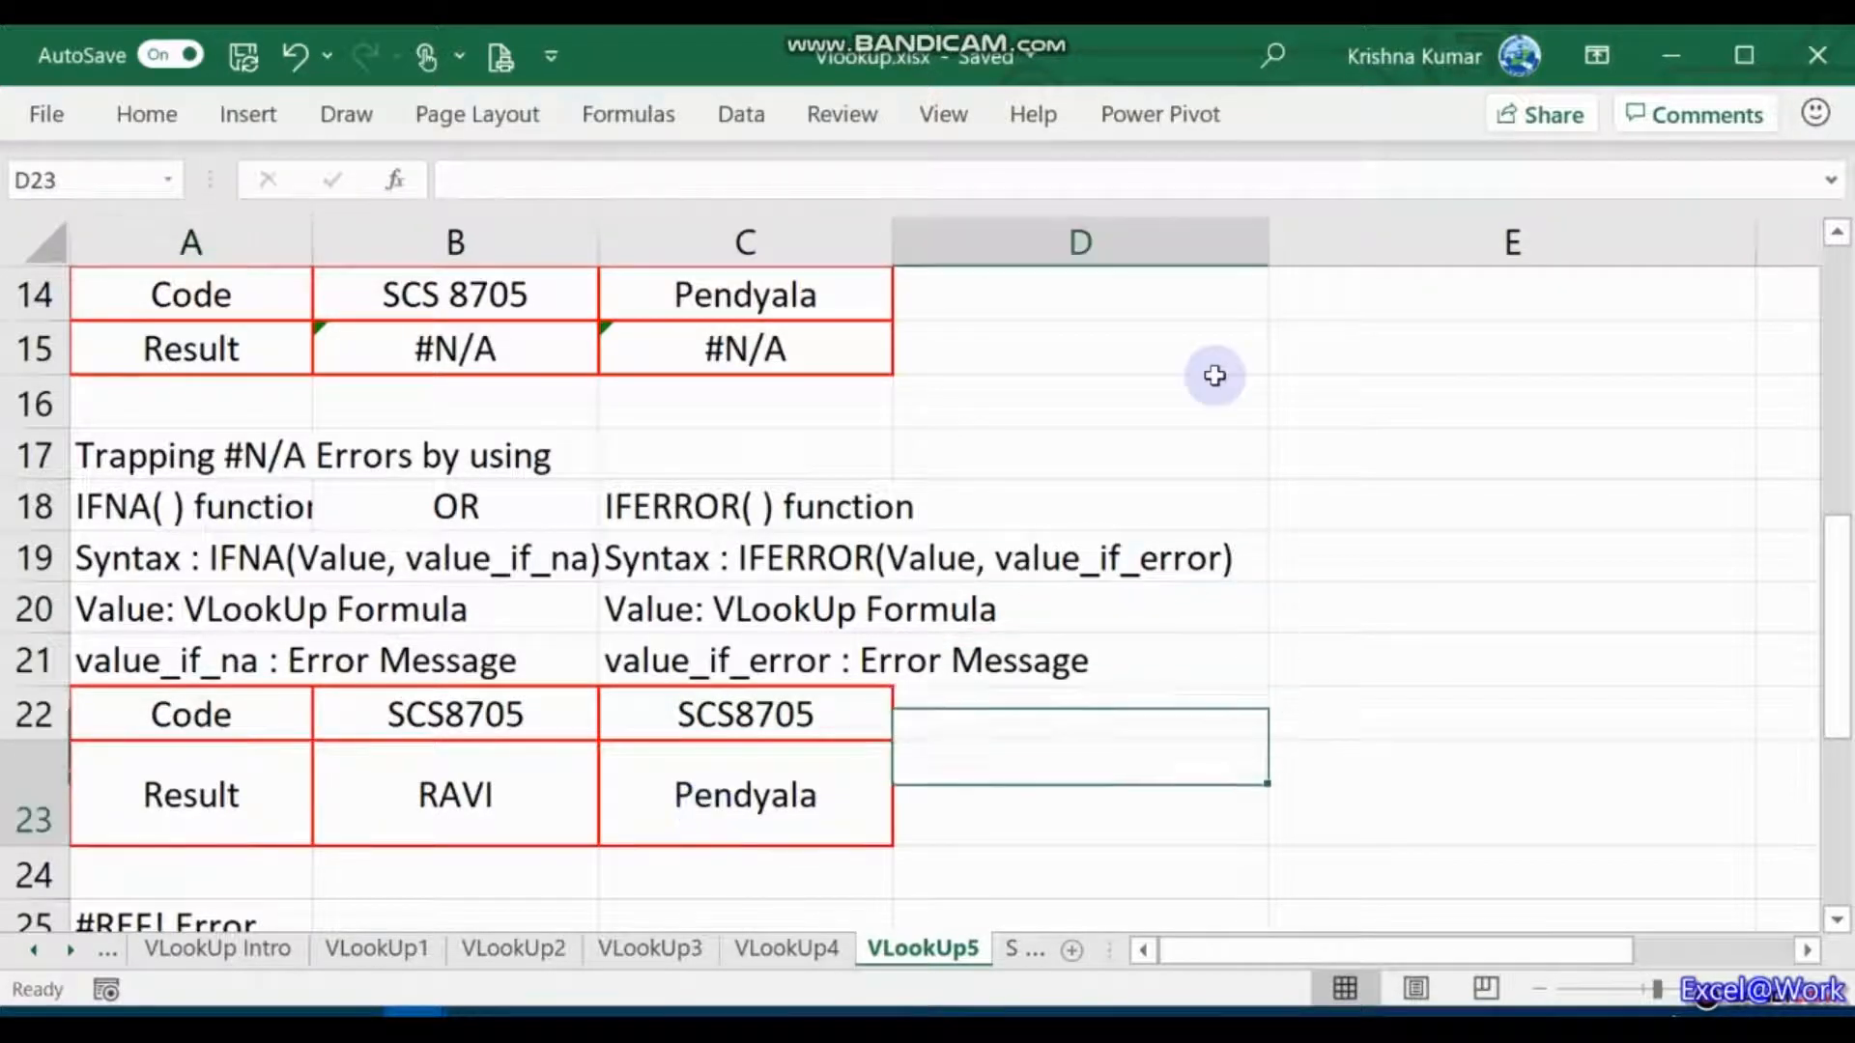
# Step: Clear the existing lookup result from cell C27 in the #REF! Error section
pyautogui.press('Down')
pyautogui.press('Down')
pyautogui.press('Down')
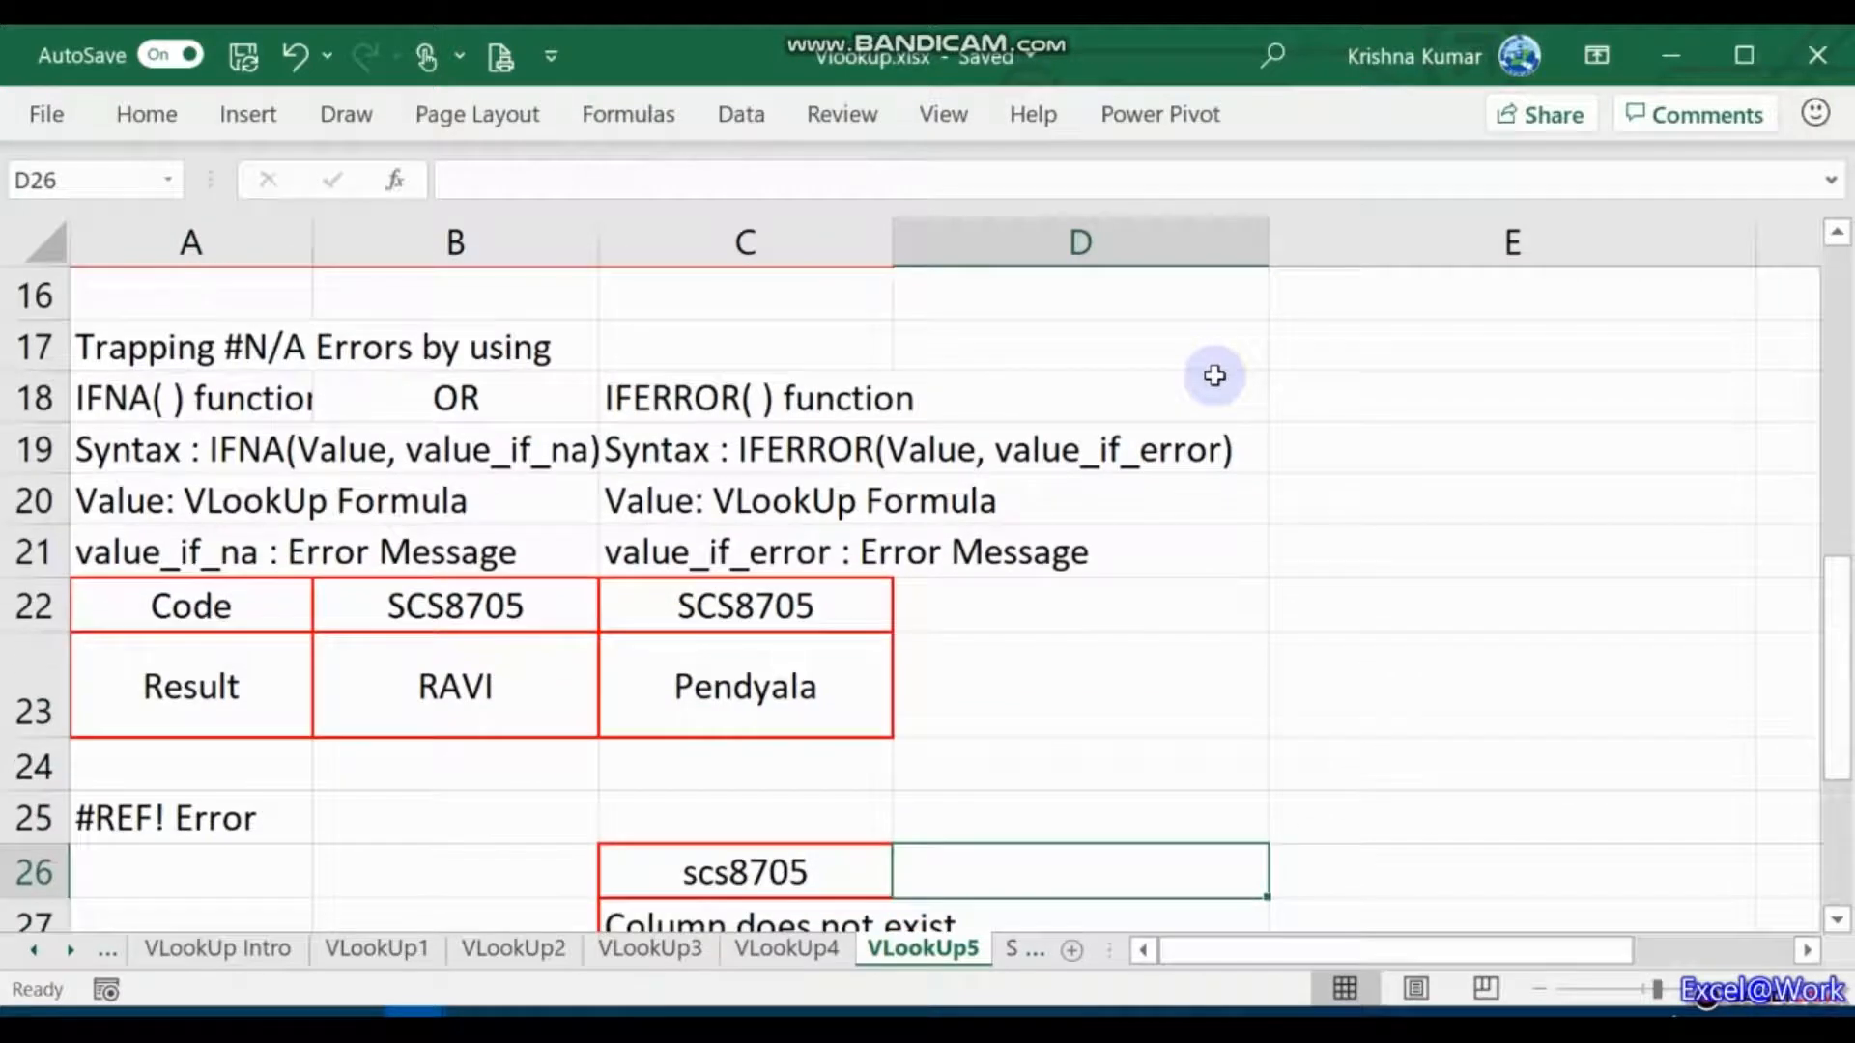
pyautogui.press('Left')
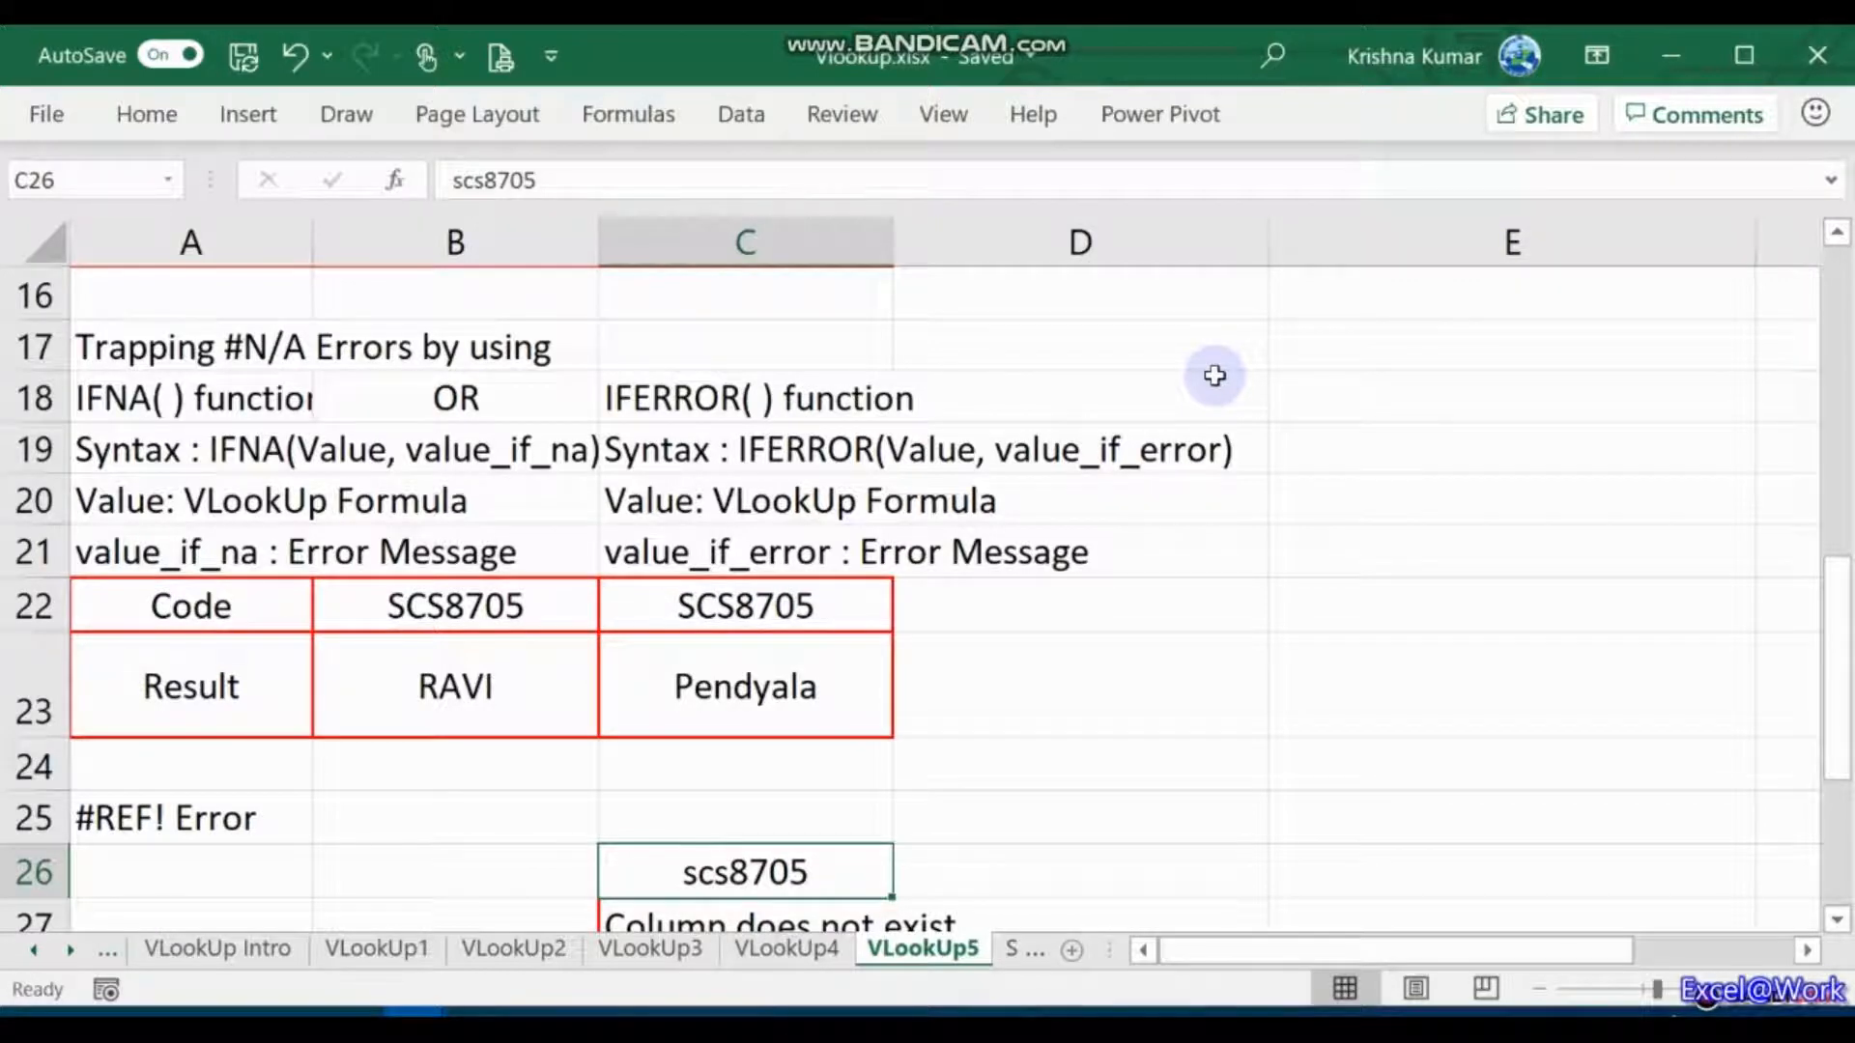
pyautogui.press('Down')
pyautogui.press('Delete')
pyautogui.press('Up')
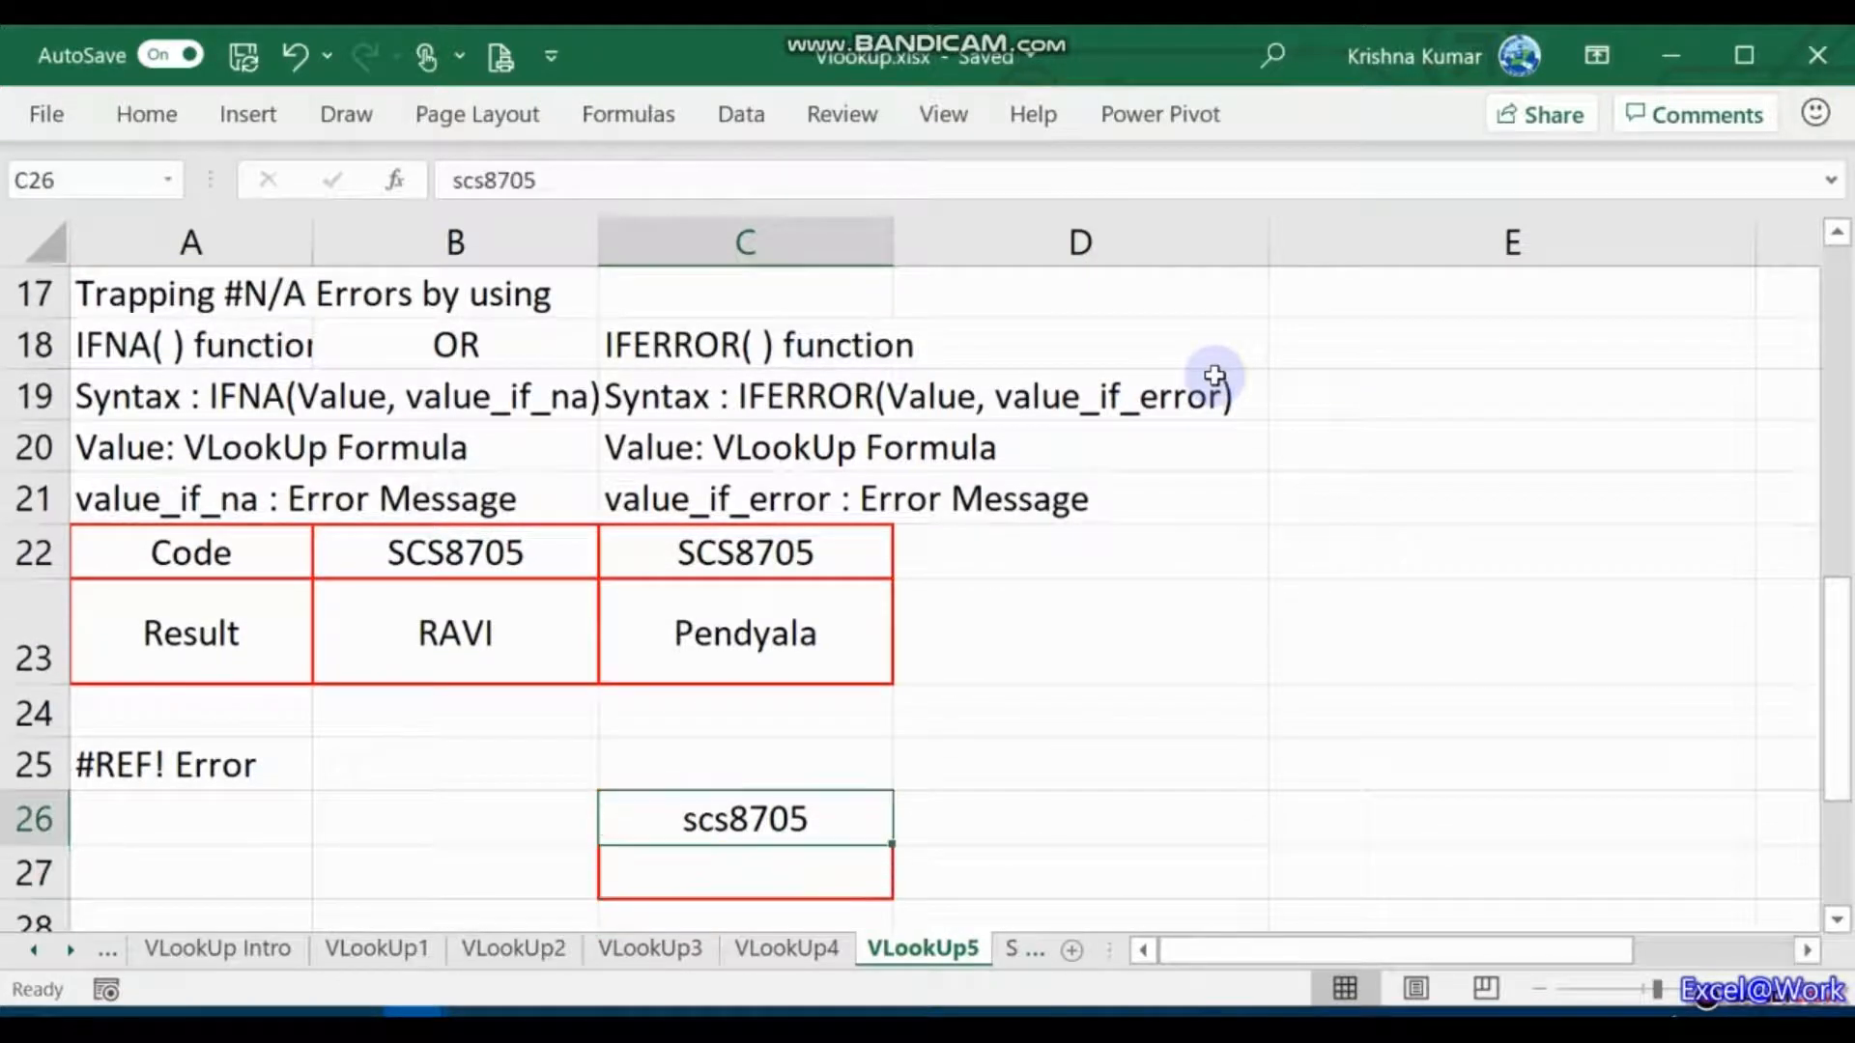
# Step: Enter =VLOOKUP(C26,SCS87B,6,0) in C27 to look up a column beyond the table
pyautogui.press('Down')
pyautogui.write('vloo')
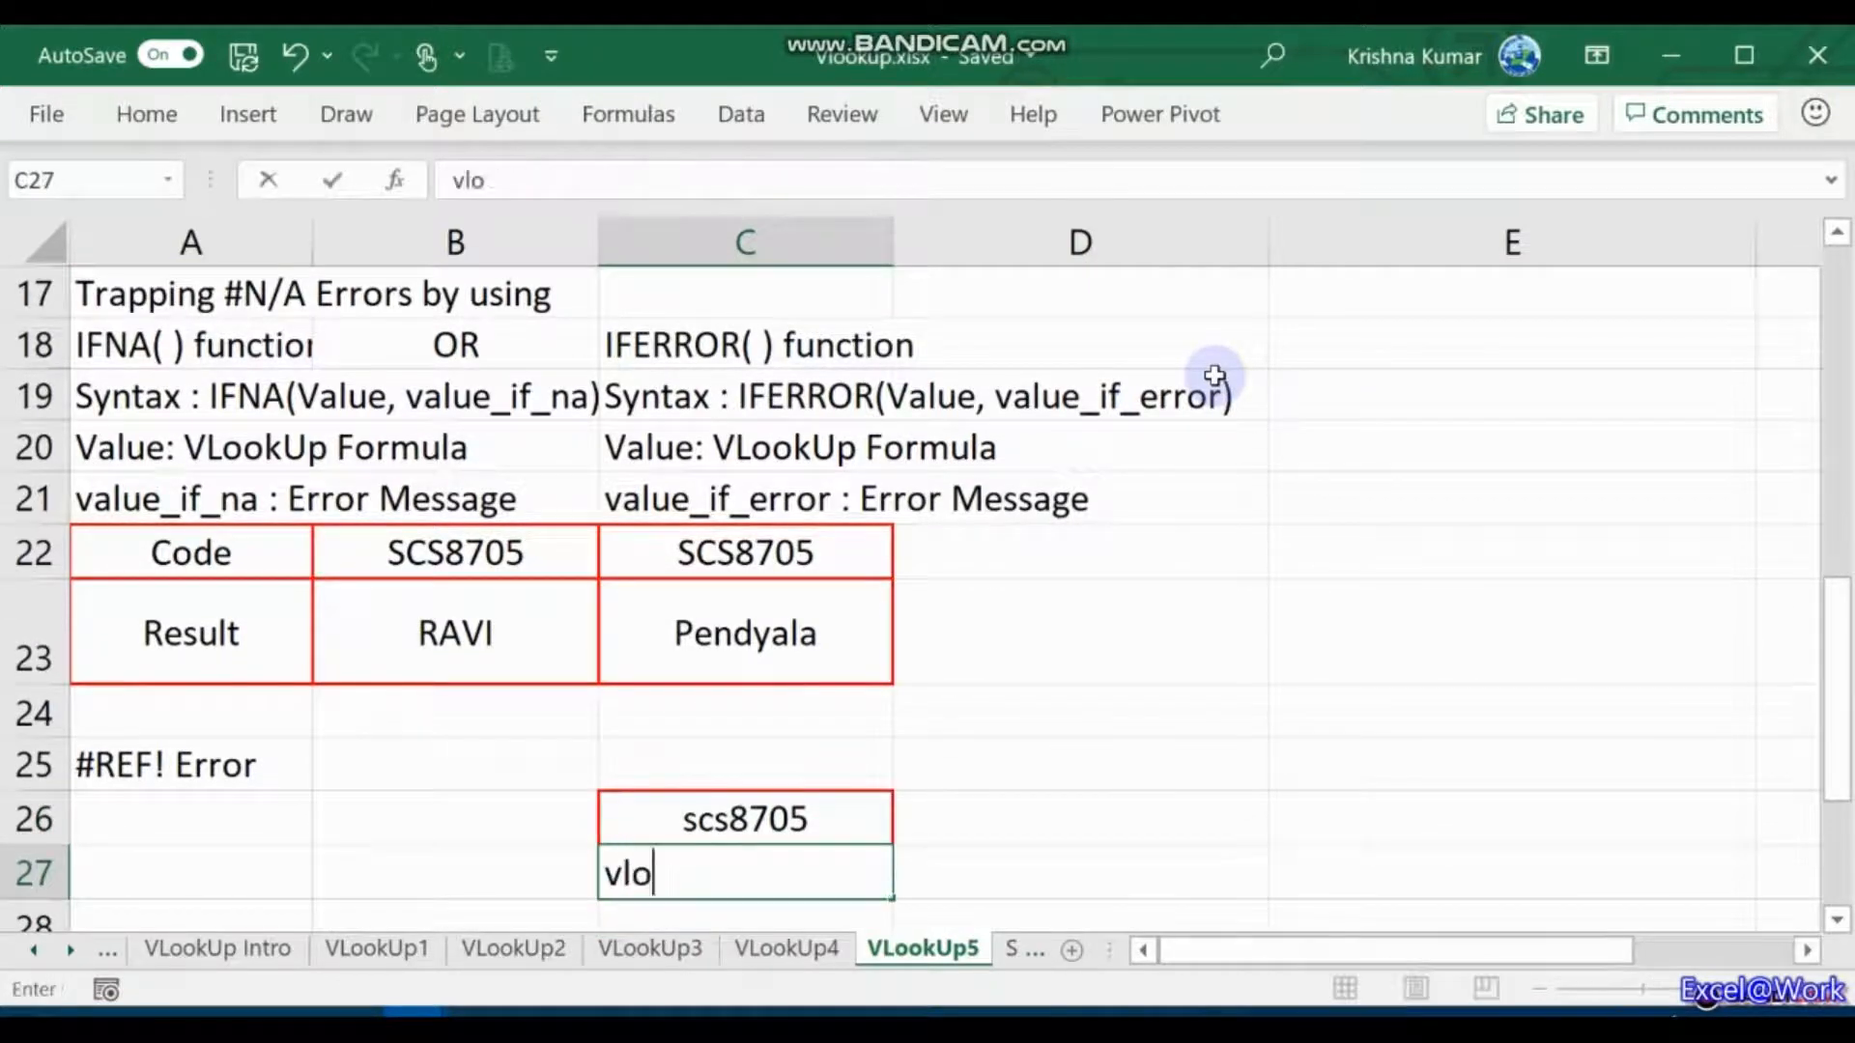
pyautogui.press('BackSpace')
pyautogui.press('BackSpace')
pyautogui.press('BackSpace')
pyautogui.press('BackSpace')
pyautogui.write('=vlook')
pyautogui.press('BackSpace')
pyautogui.press('BackSpace')
pyautogui.press('BackSpace')
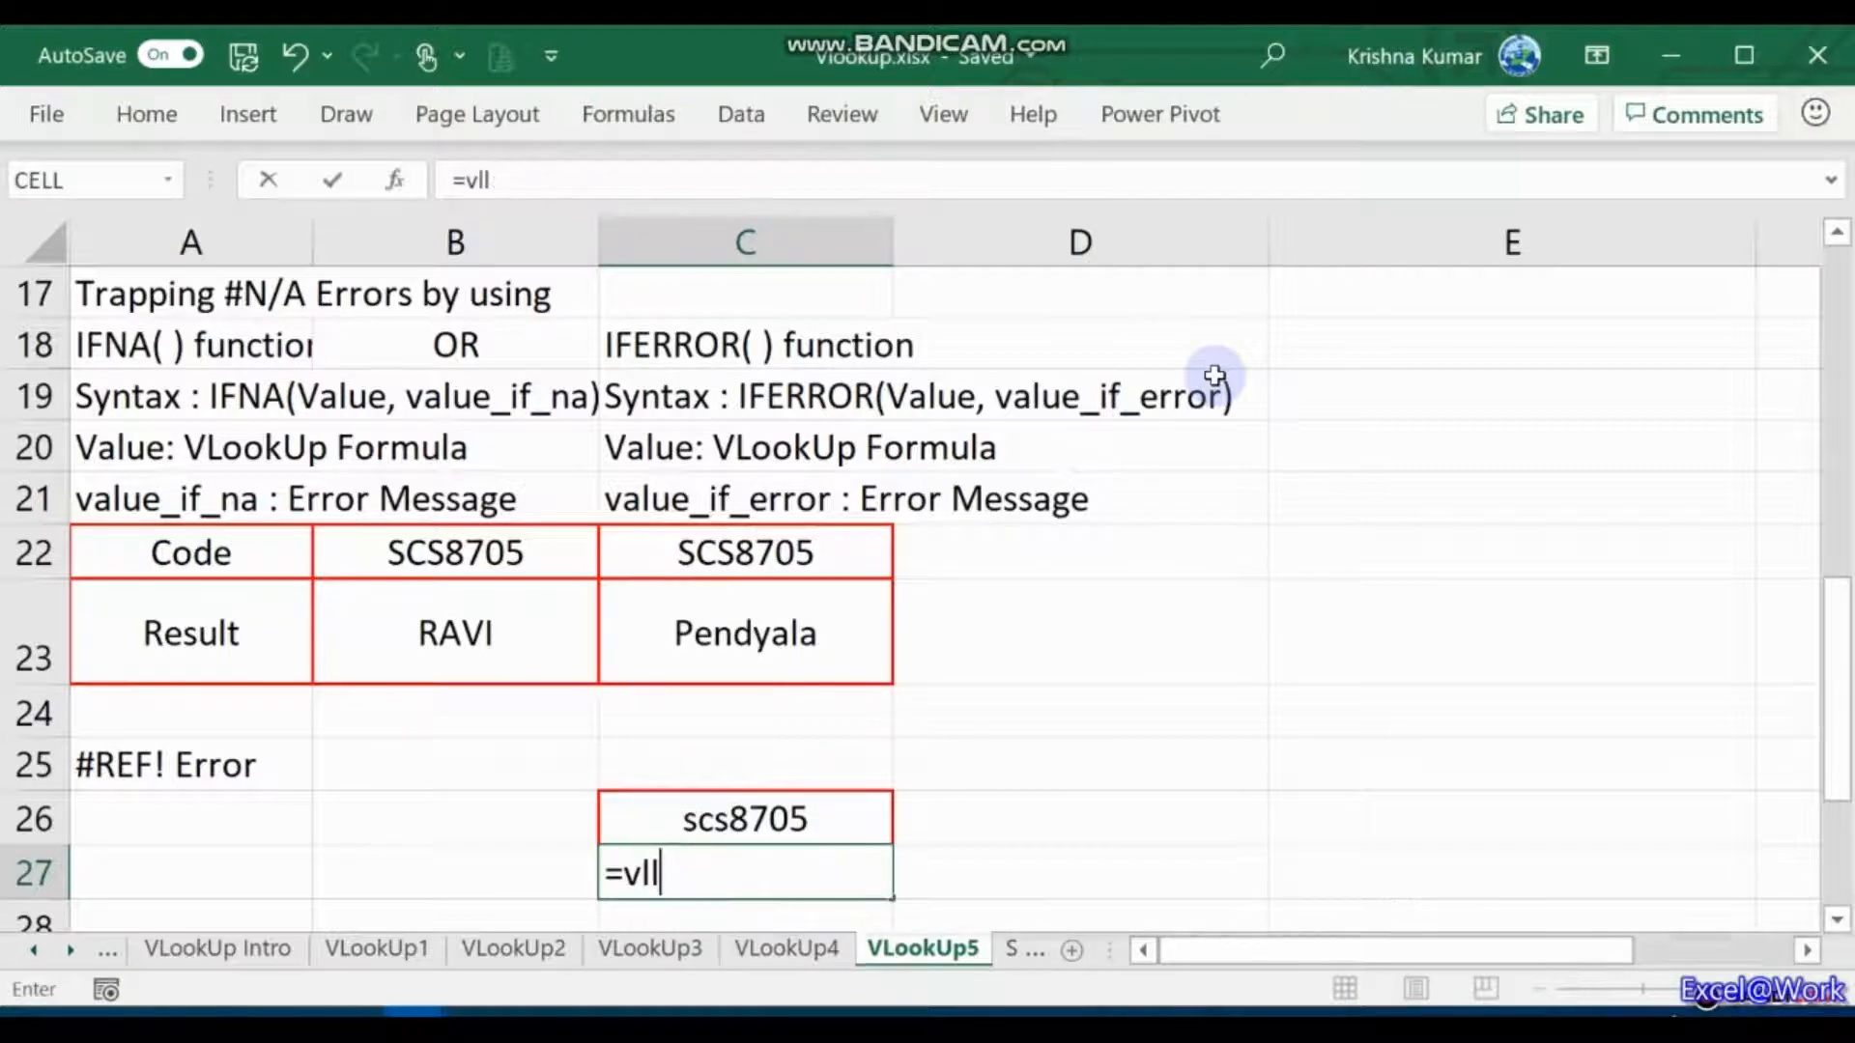
pyautogui.write('okk')
pyautogui.press('BackSpace')
pyautogui.press('BackSpace')
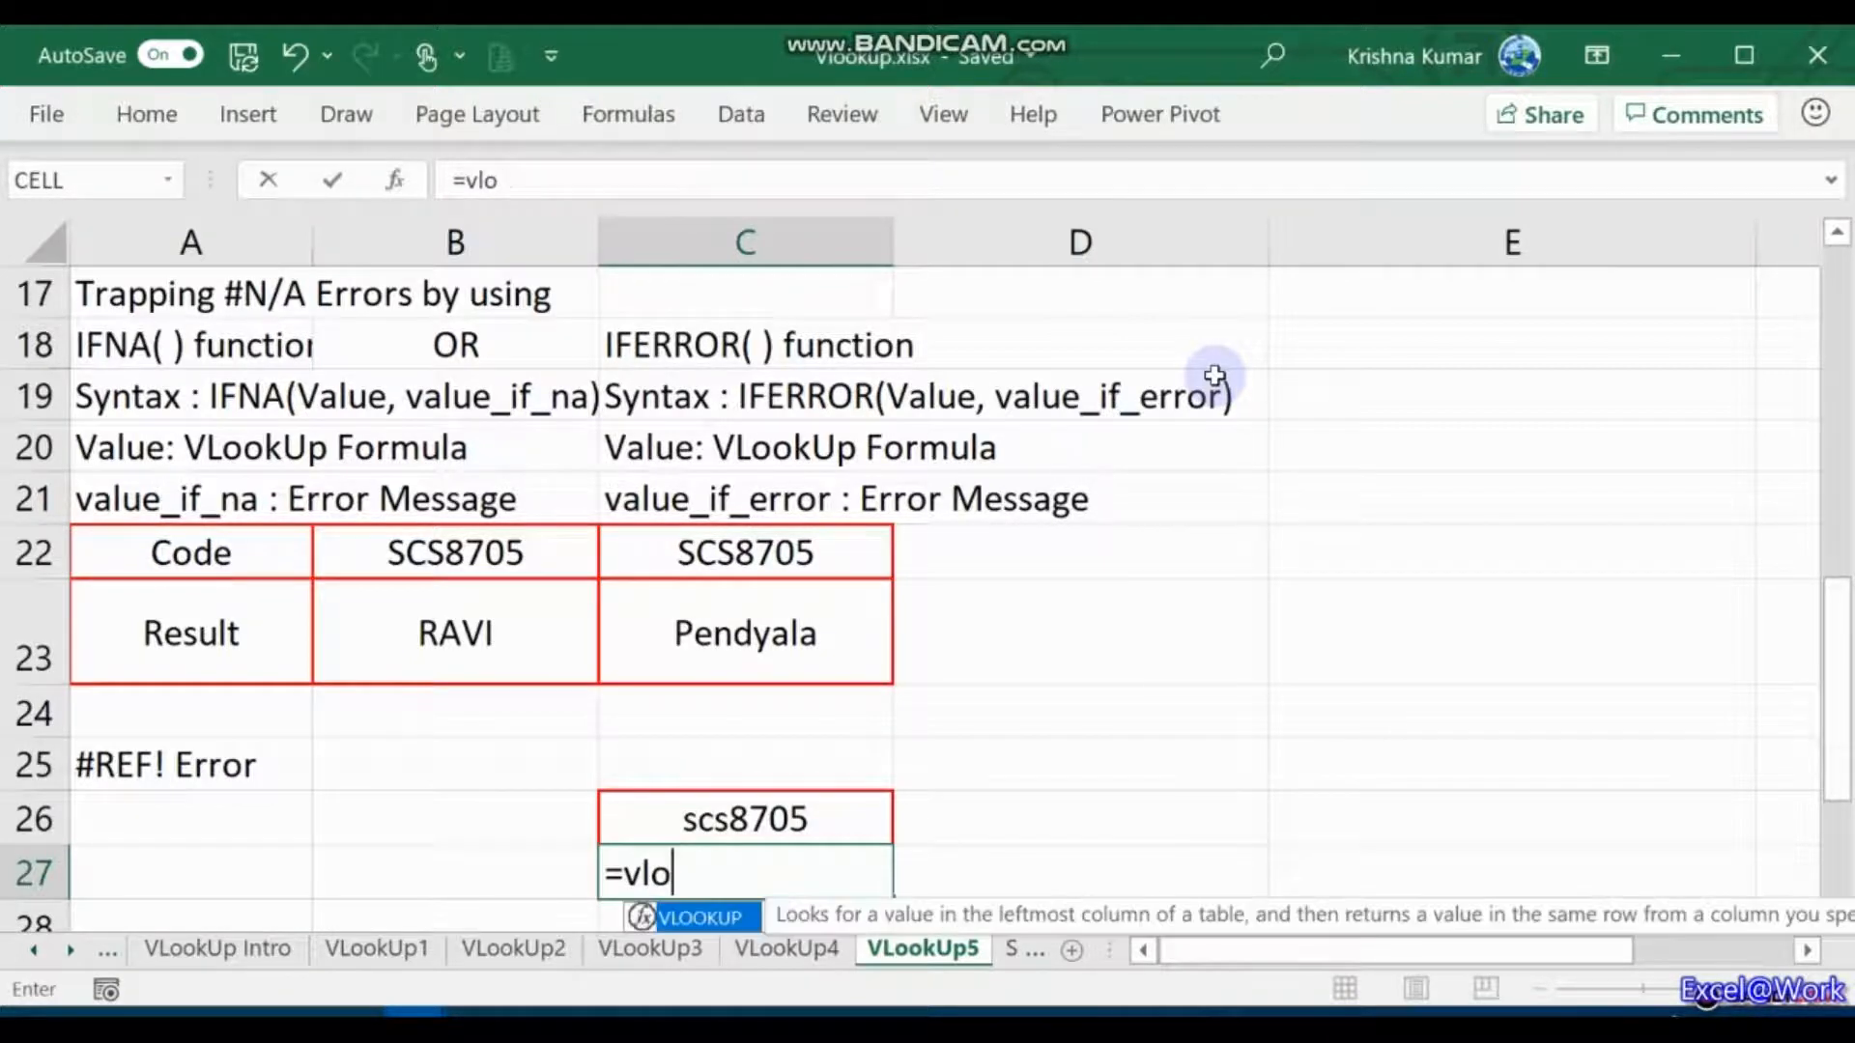
pyautogui.write('o')
pyautogui.press('Tab')
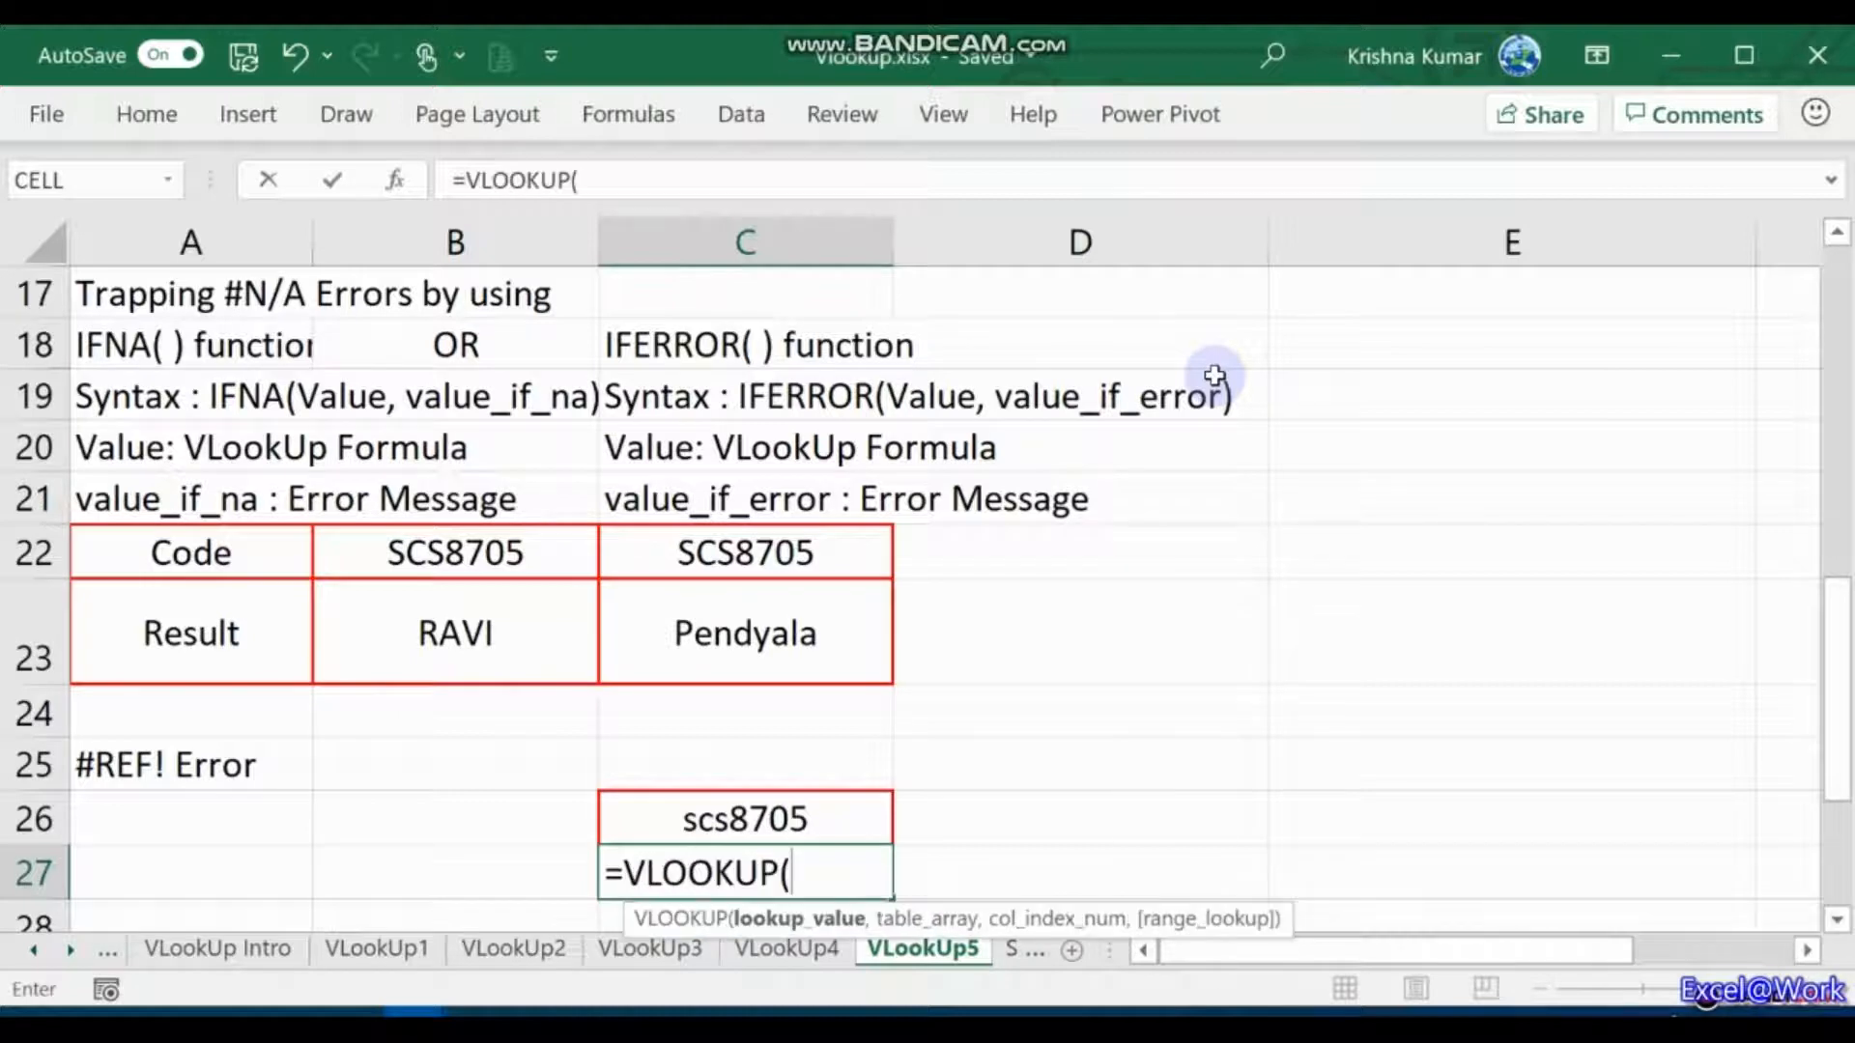
pyautogui.press('Up')
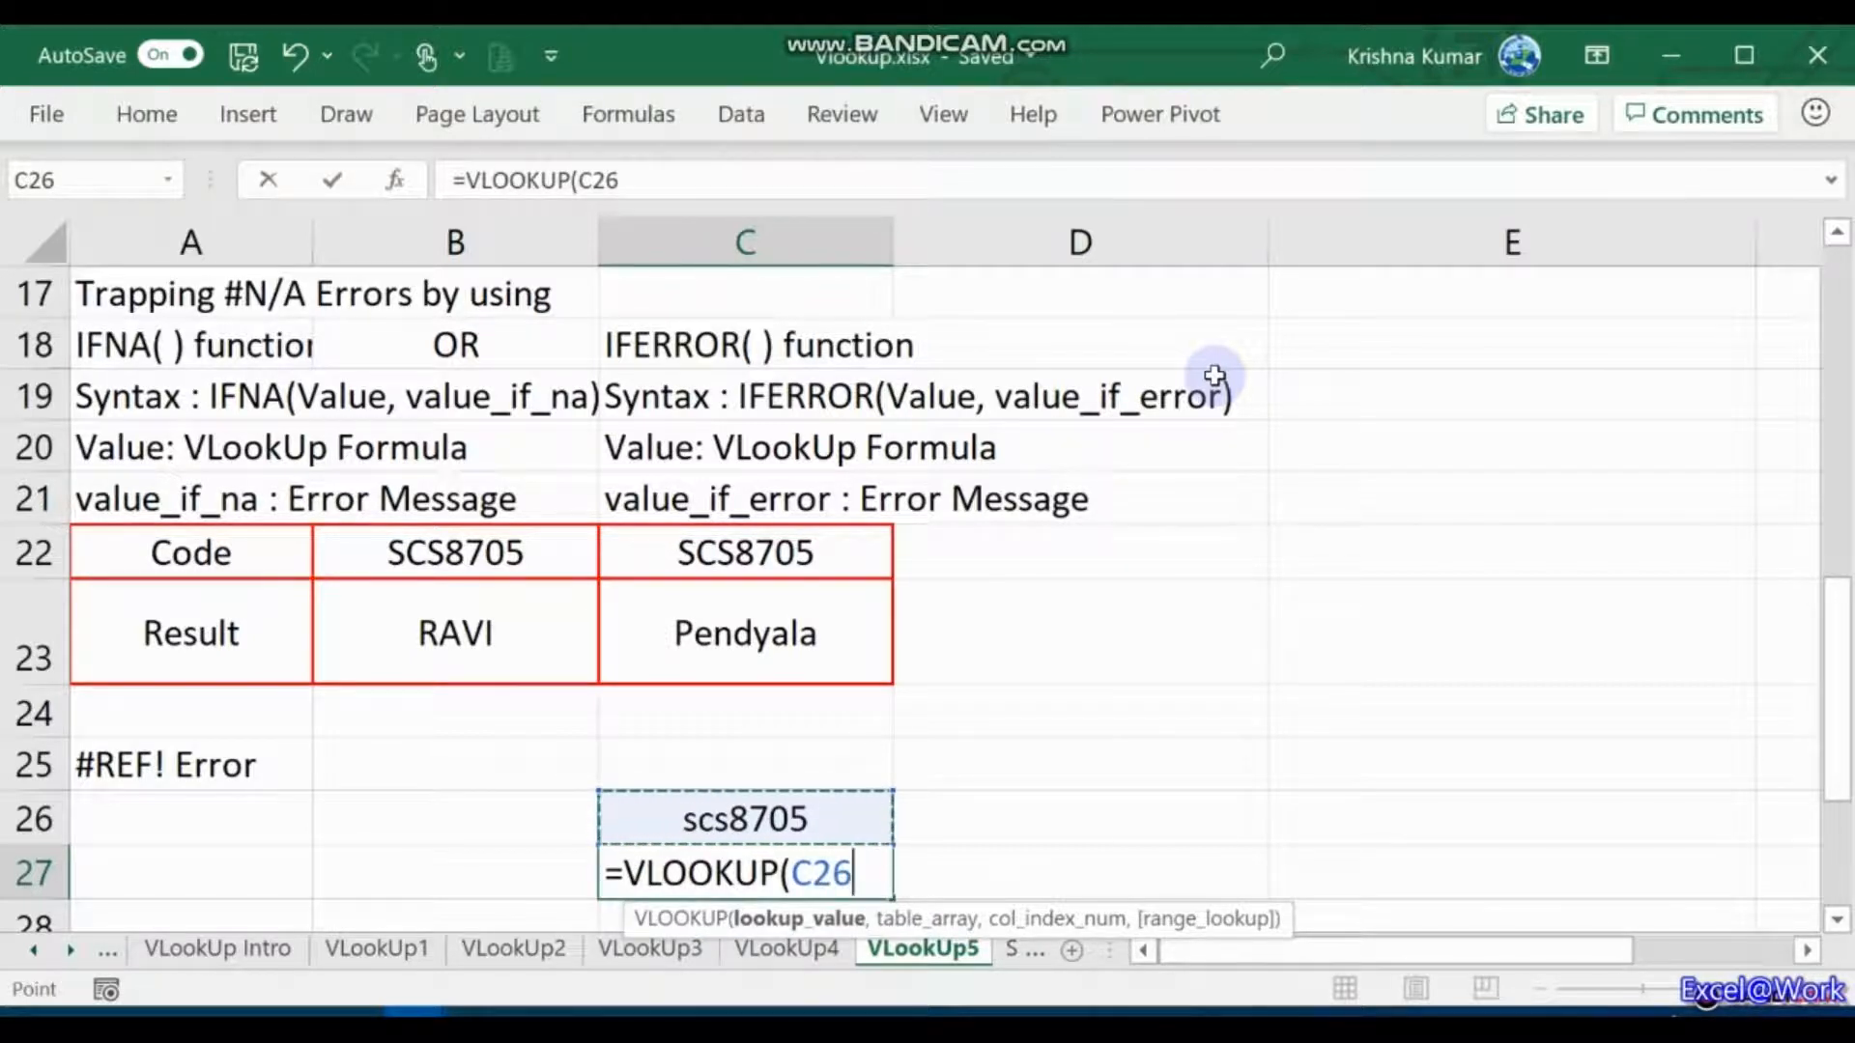
pyautogui.write(',SCS87B')
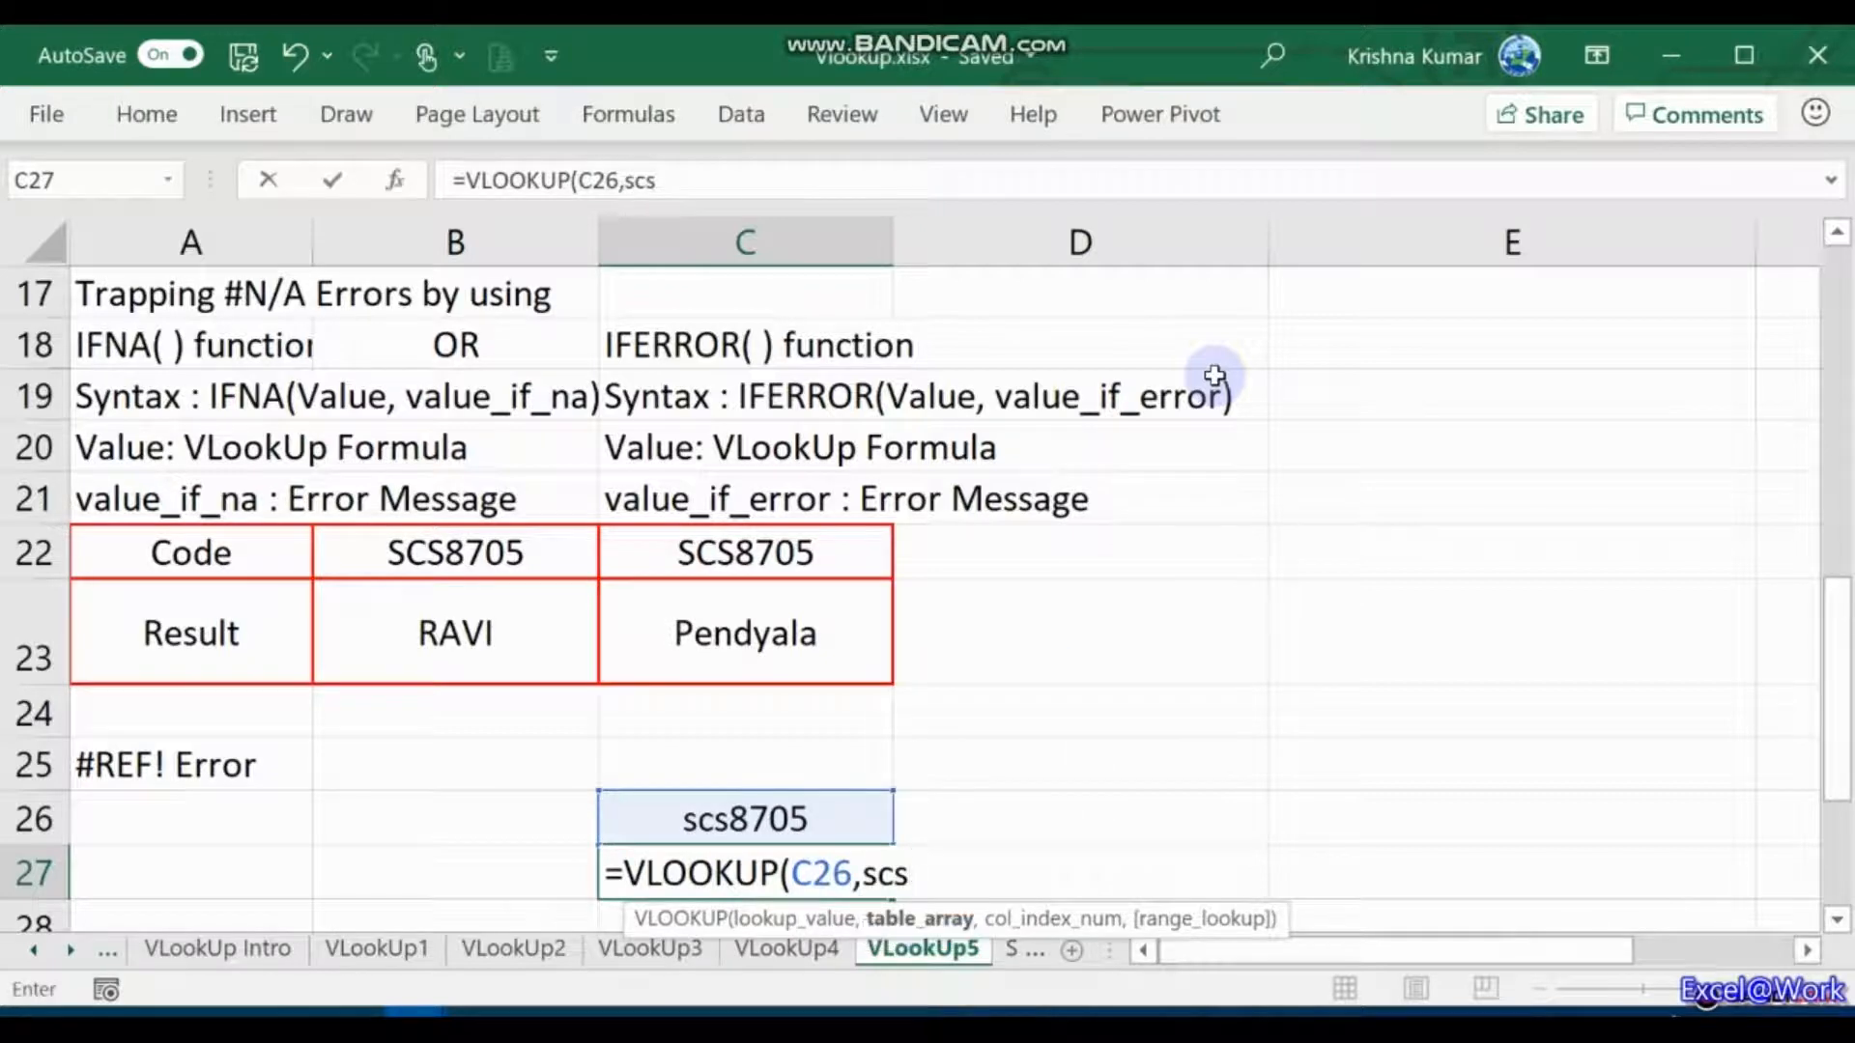
pyautogui.write(',')
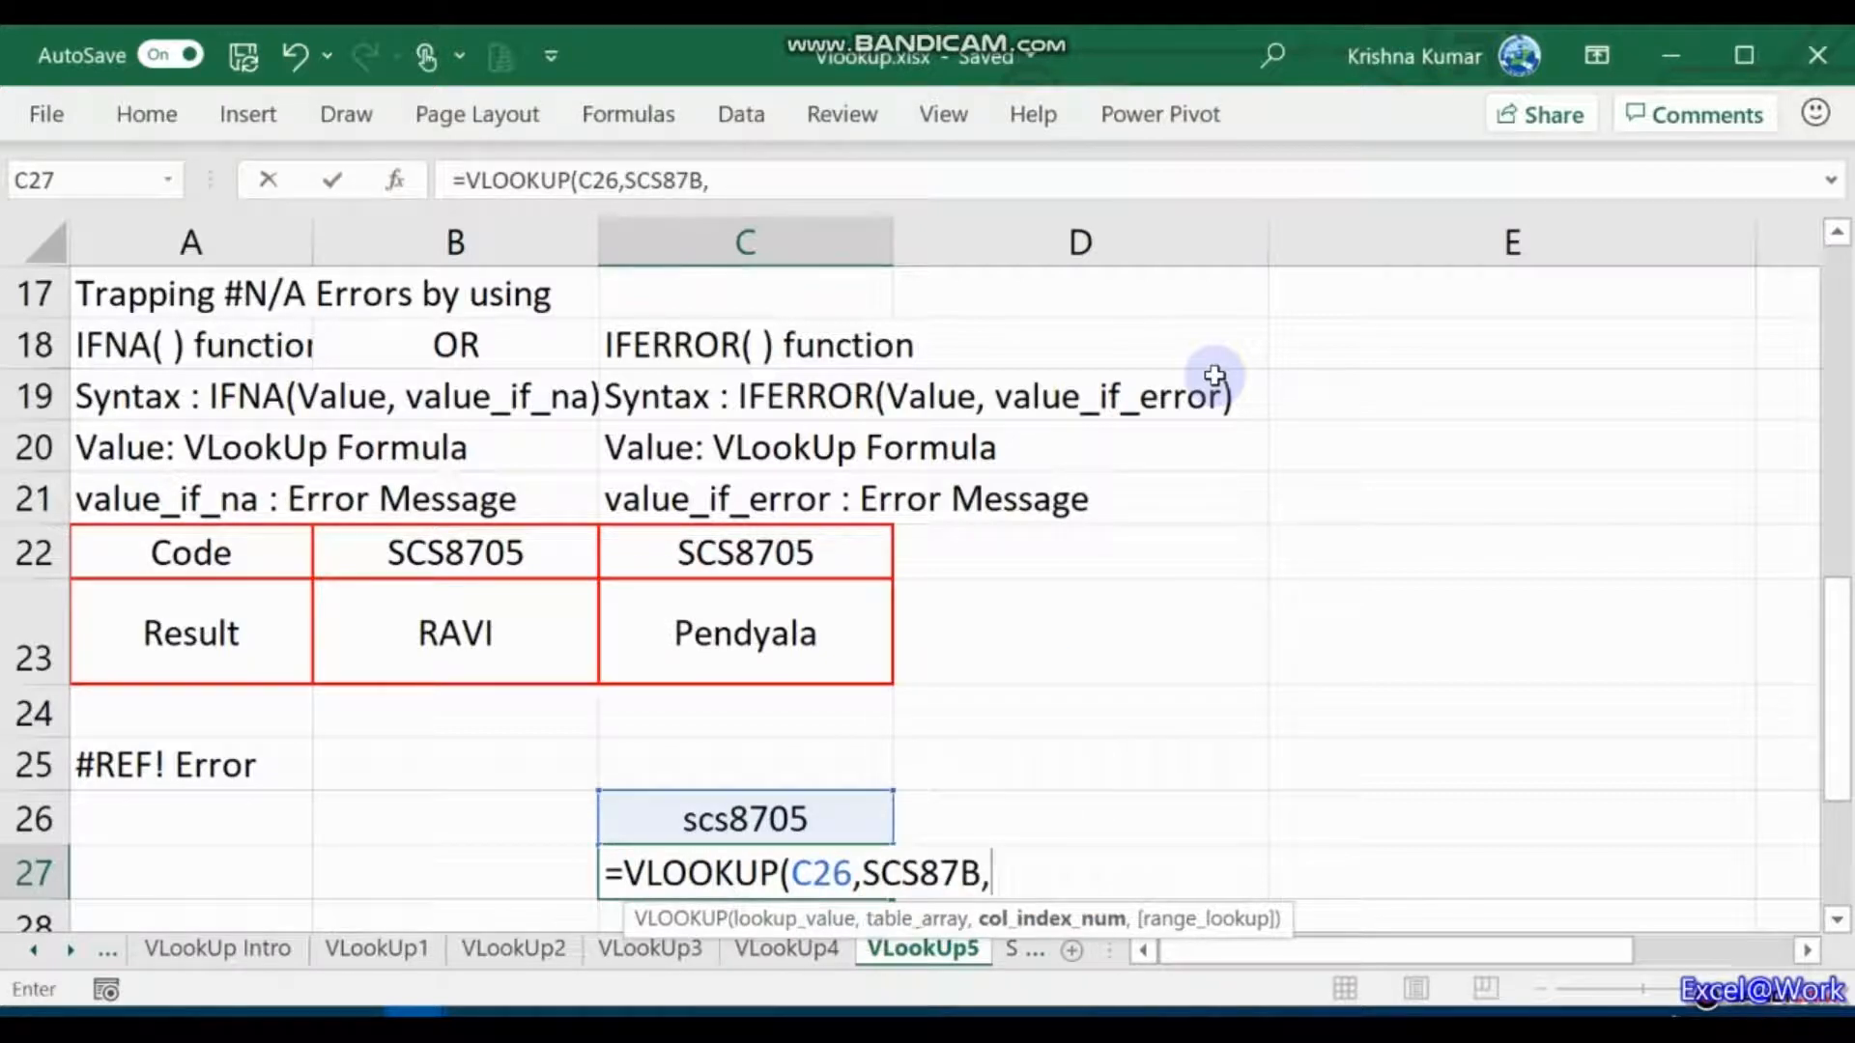
pyautogui.write('6,0)')
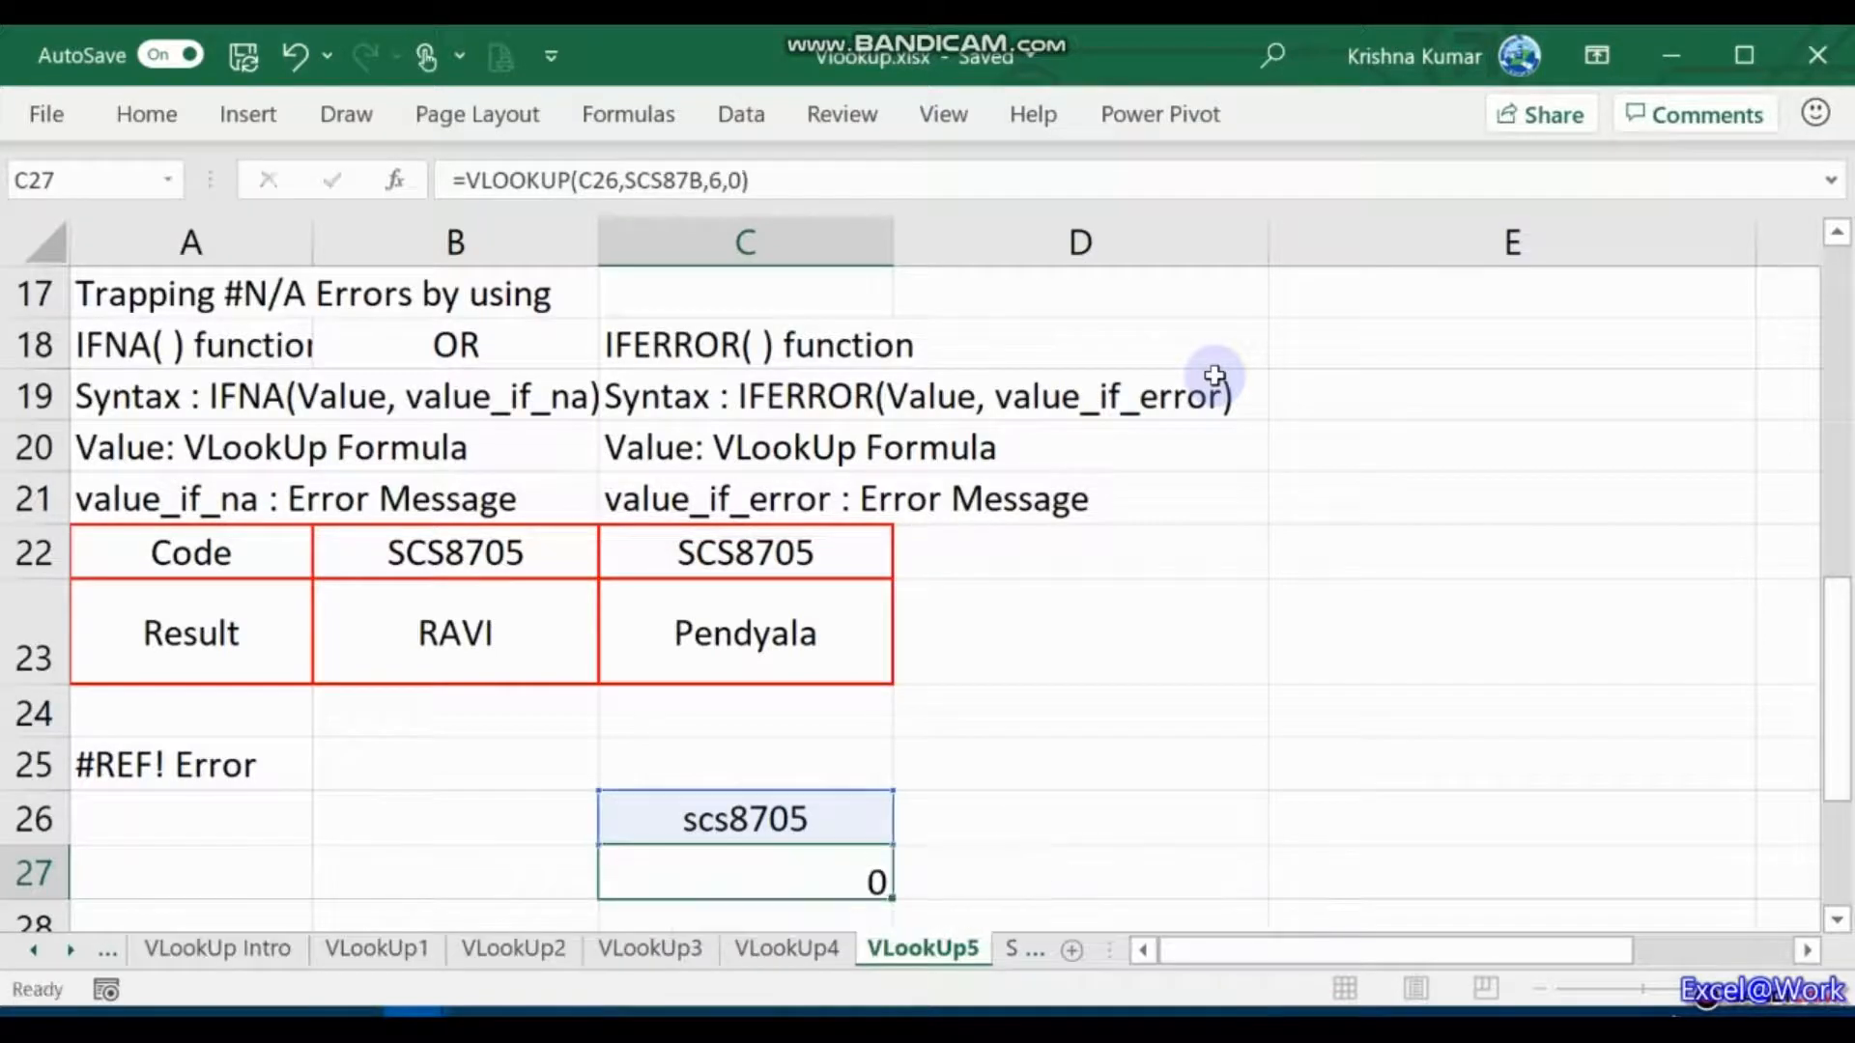
pyautogui.press('Return')
# Step: Examine the data table's header row from ID No to email id to check how many columns it has
pyautogui.press('Up')
pyautogui.press('Up')
pyautogui.press('Up')
pyautogui.press('Up')
pyautogui.press('Up')
pyautogui.press('Up')
pyautogui.press('Up')
pyautogui.press('Up')
pyautogui.press('Up')
pyautogui.press('Up')
pyautogui.press('Up')
pyautogui.press('Up')
pyautogui.press('Up')
pyautogui.press('Up')
pyautogui.press('Up')
pyautogui.press('Up')
pyautogui.press('Up')
pyautogui.press('Up')
pyautogui.press('Up')
pyautogui.press('Up')
pyautogui.press('Up')
pyautogui.press('Up')
pyautogui.press('Up')
pyautogui.press('Up')
pyautogui.press('Up')
pyautogui.press('Up')
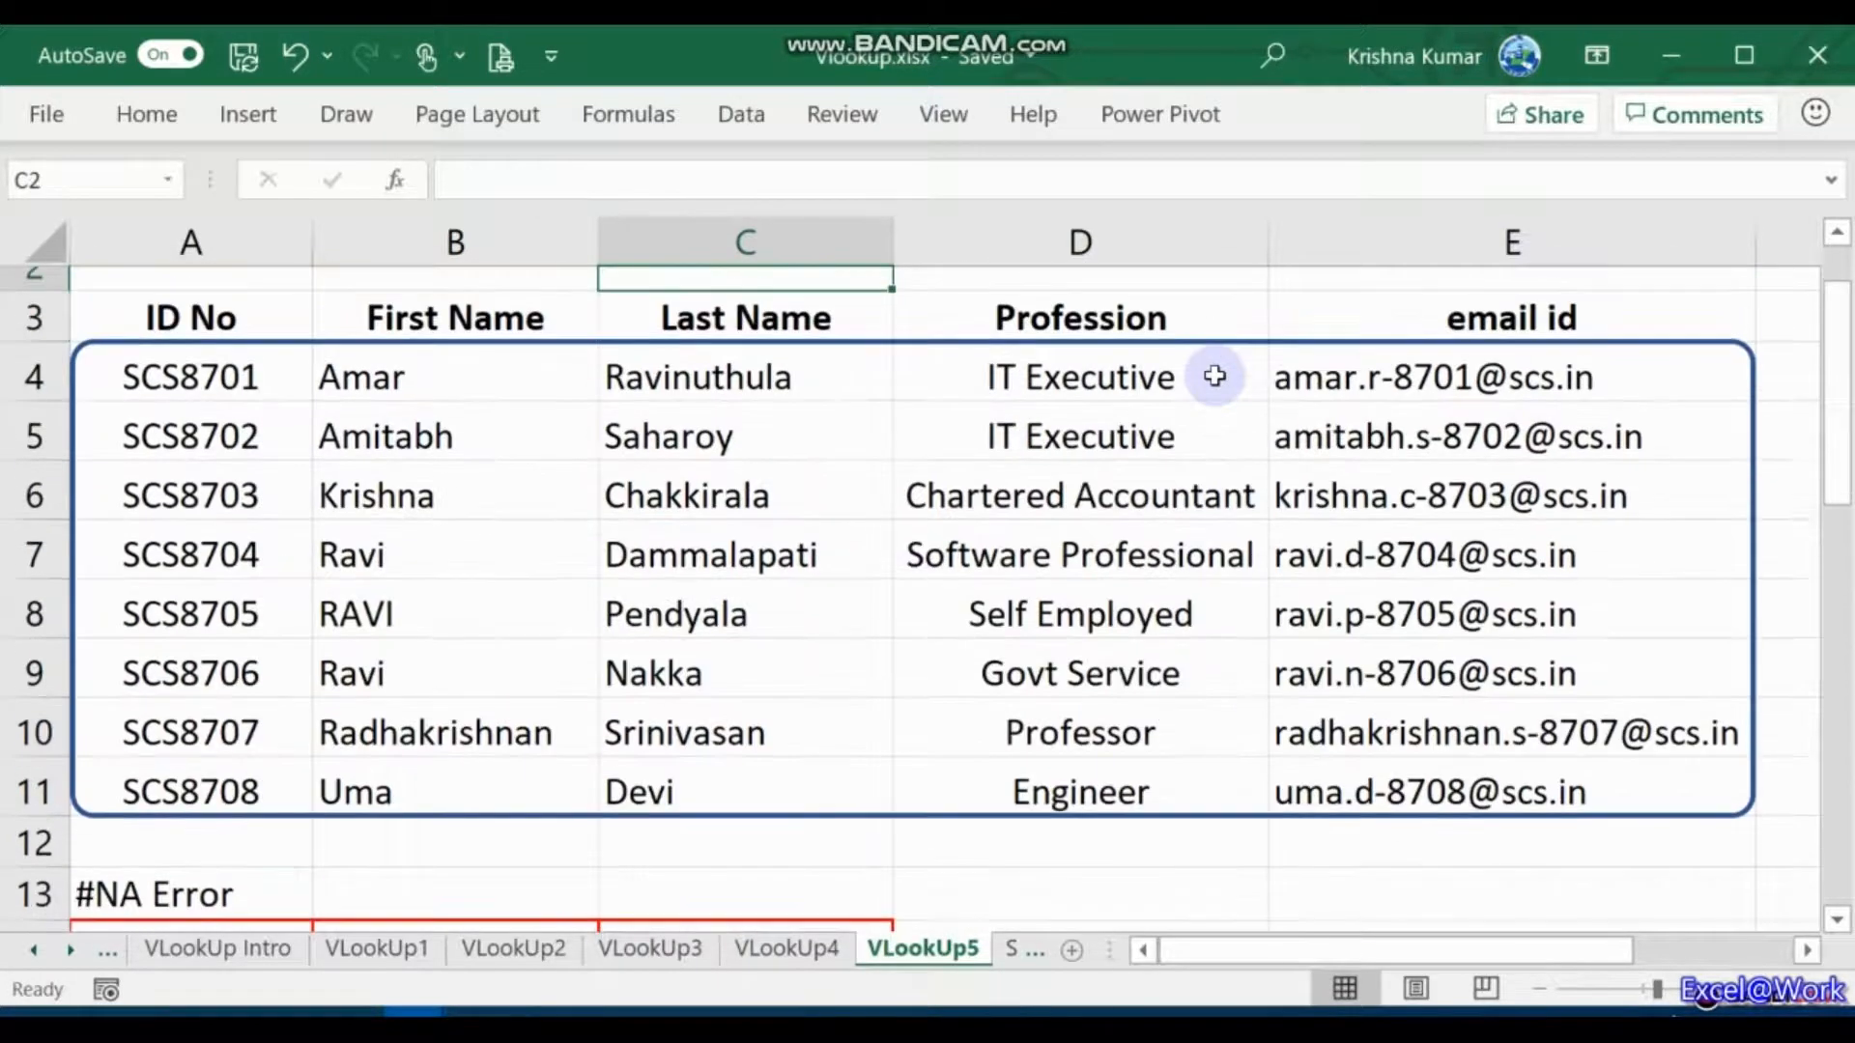
pyautogui.press('Down')
pyautogui.press('Left')
pyautogui.press('Left')
pyautogui.press('Right')
pyautogui.press('Right')
pyautogui.press('Right')
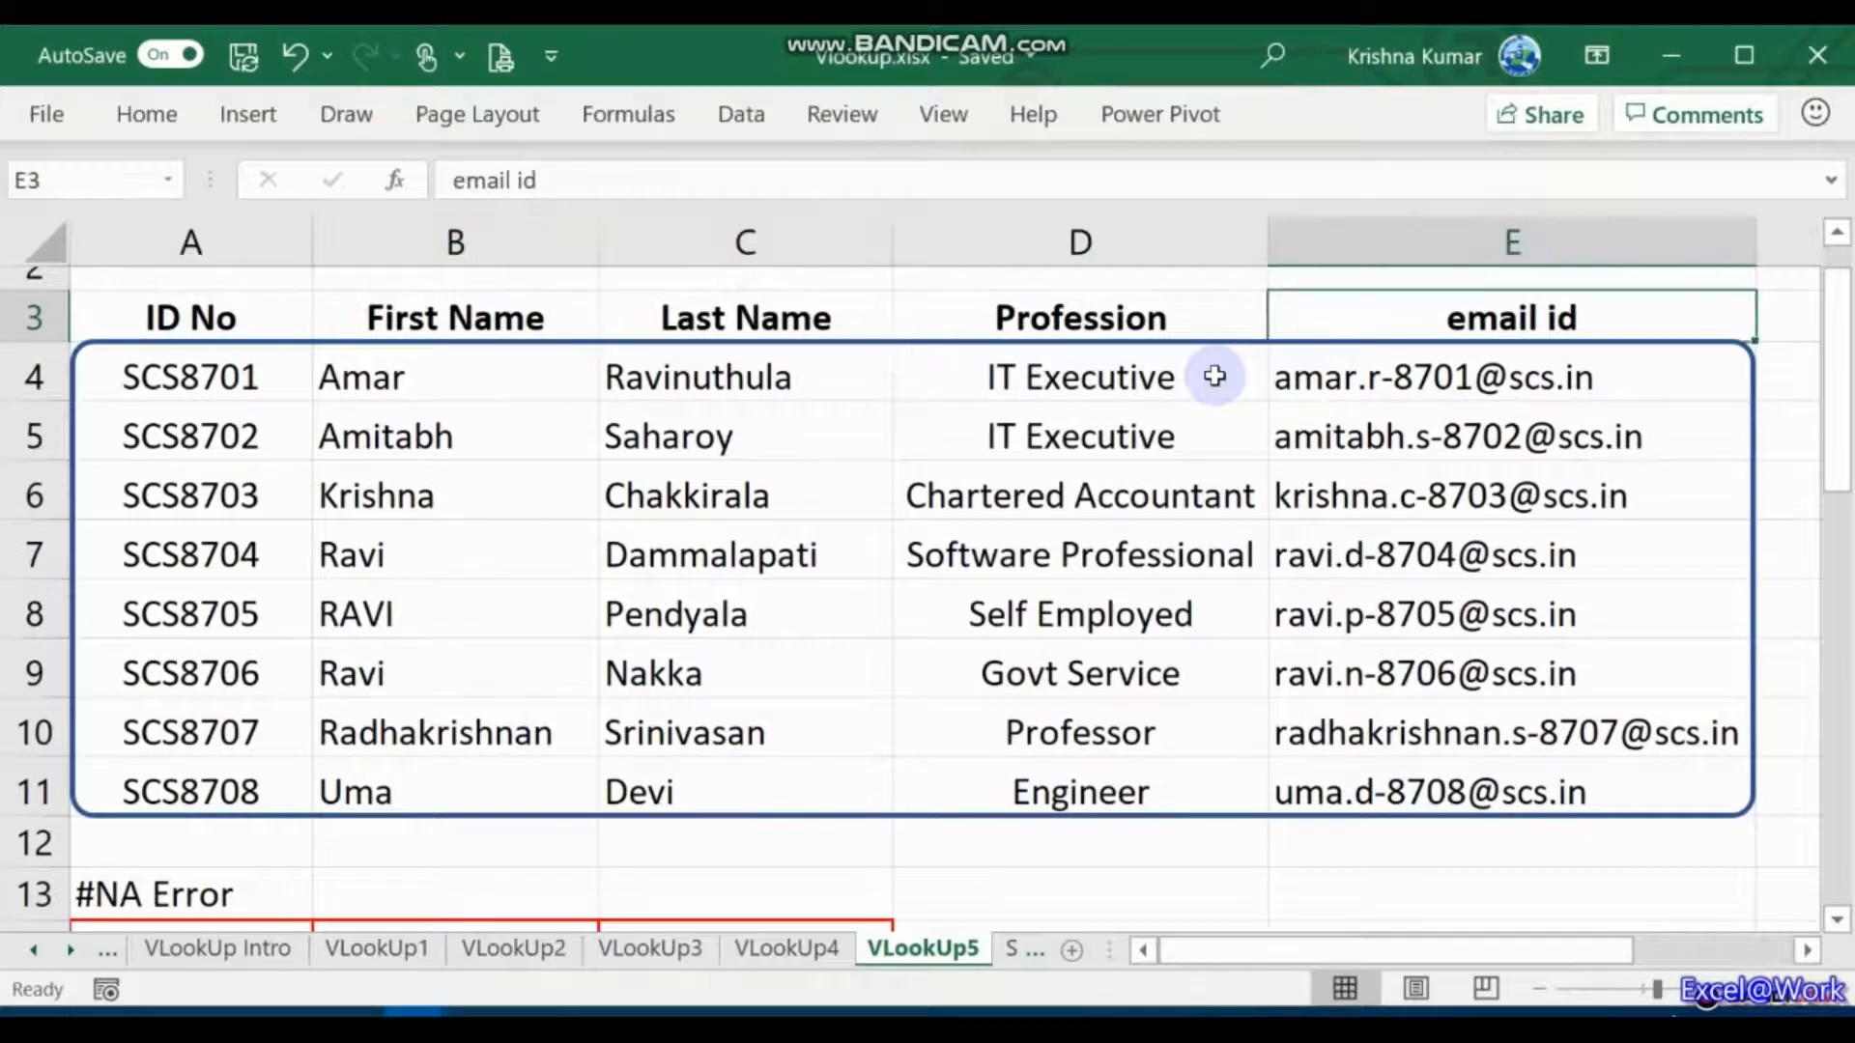
# Step: Set the column index number in the C27 VLOOKUP formula to 5
pyautogui.press('Down')
pyautogui.press('Down')
pyautogui.press('Down')
pyautogui.press('Down')
pyautogui.press('Down')
pyautogui.press('Down')
pyautogui.press('Down')
pyautogui.press('Down')
pyautogui.press('Down')
pyautogui.press('Down')
pyautogui.press('Down')
pyautogui.press('Down')
pyautogui.press('Down')
pyautogui.press('Down')
pyautogui.press('Down')
pyautogui.press('Down')
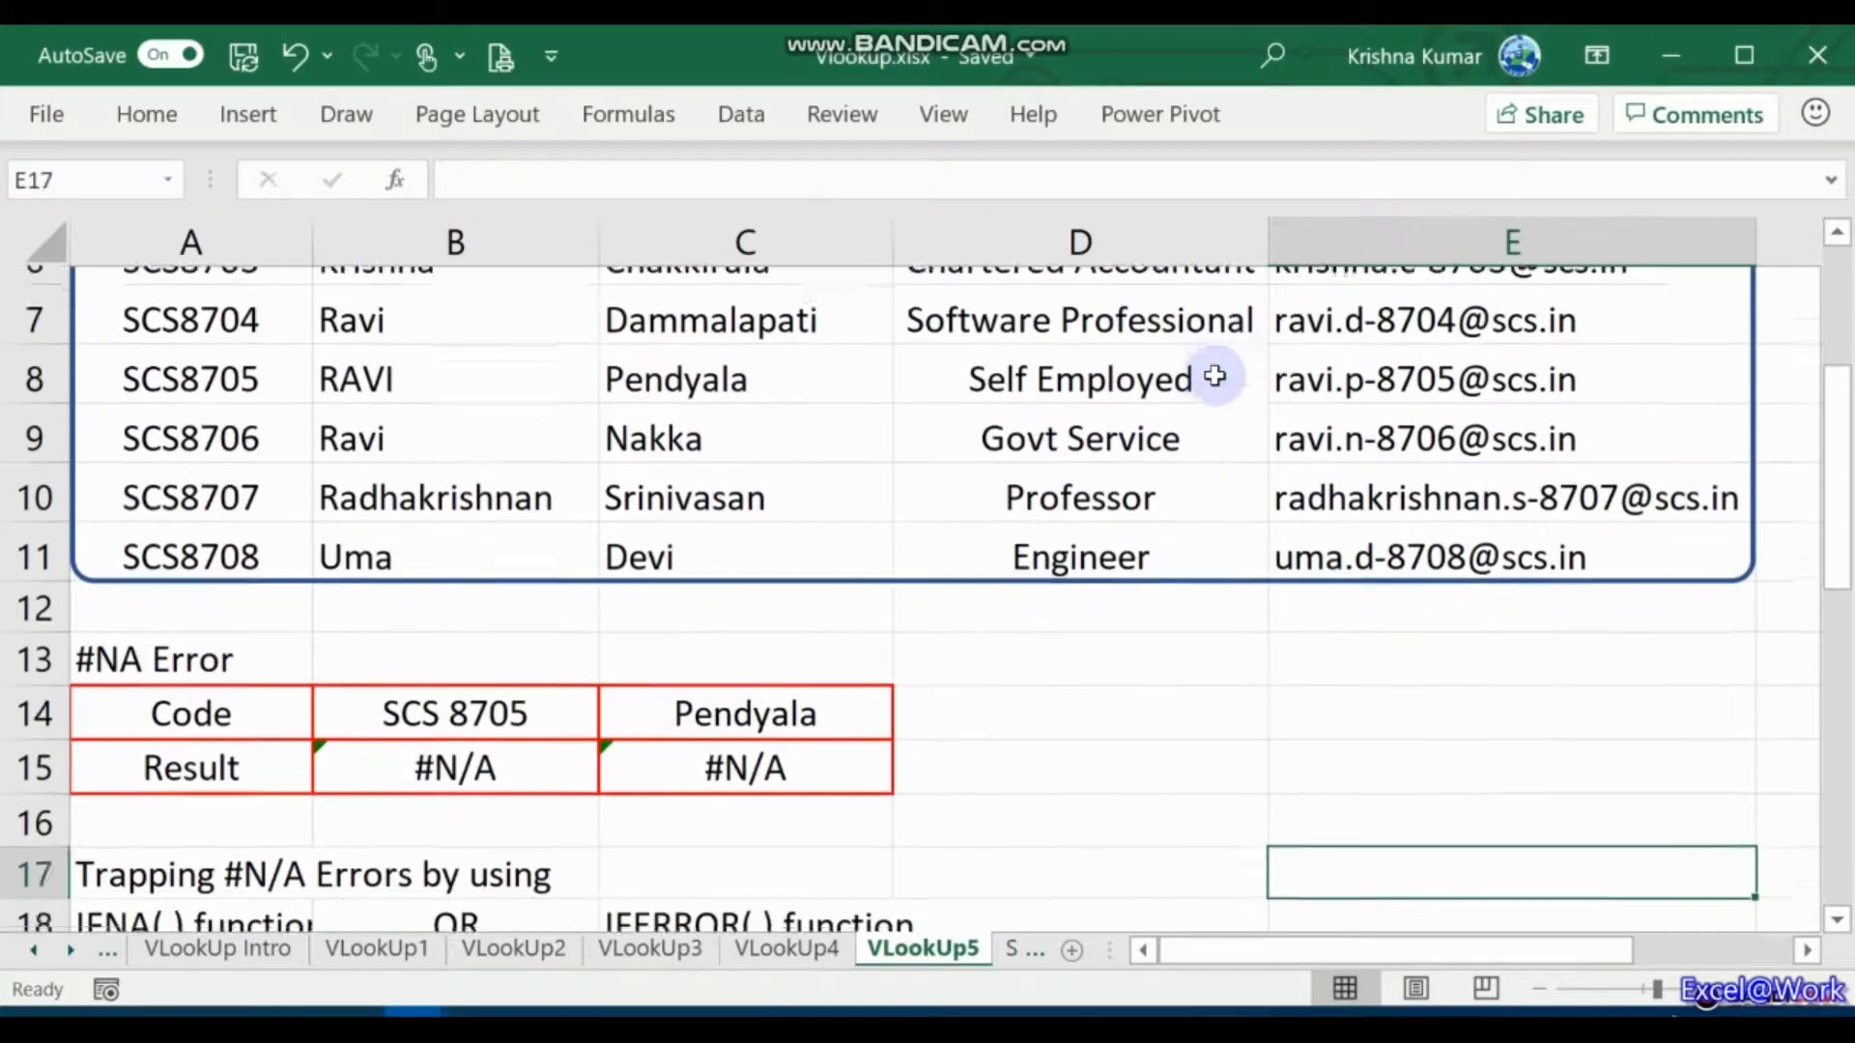
pyautogui.press('Down')
pyautogui.press('Down')
pyautogui.press('Down')
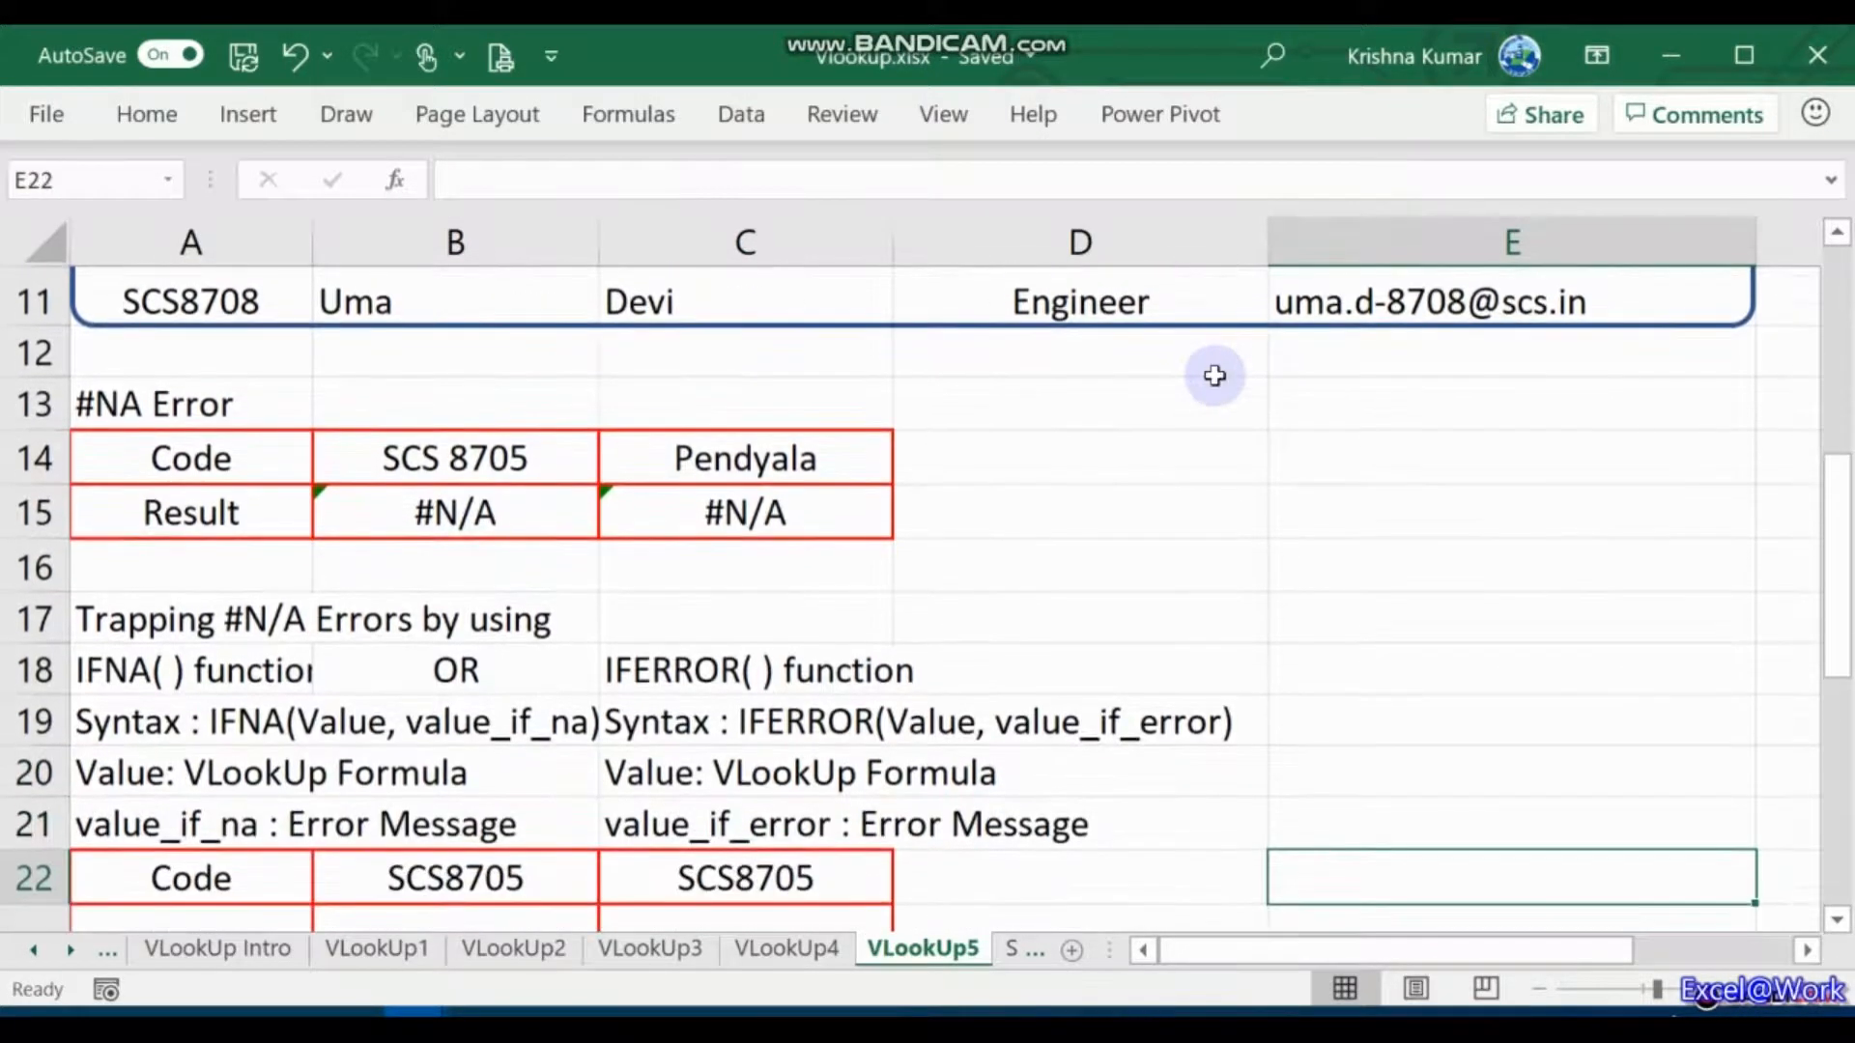
pyautogui.press('Left')
pyautogui.press('Left')
pyautogui.press('Down')
pyautogui.press('Down')
pyautogui.press('Down')
pyautogui.press('Down')
pyautogui.press('Down')
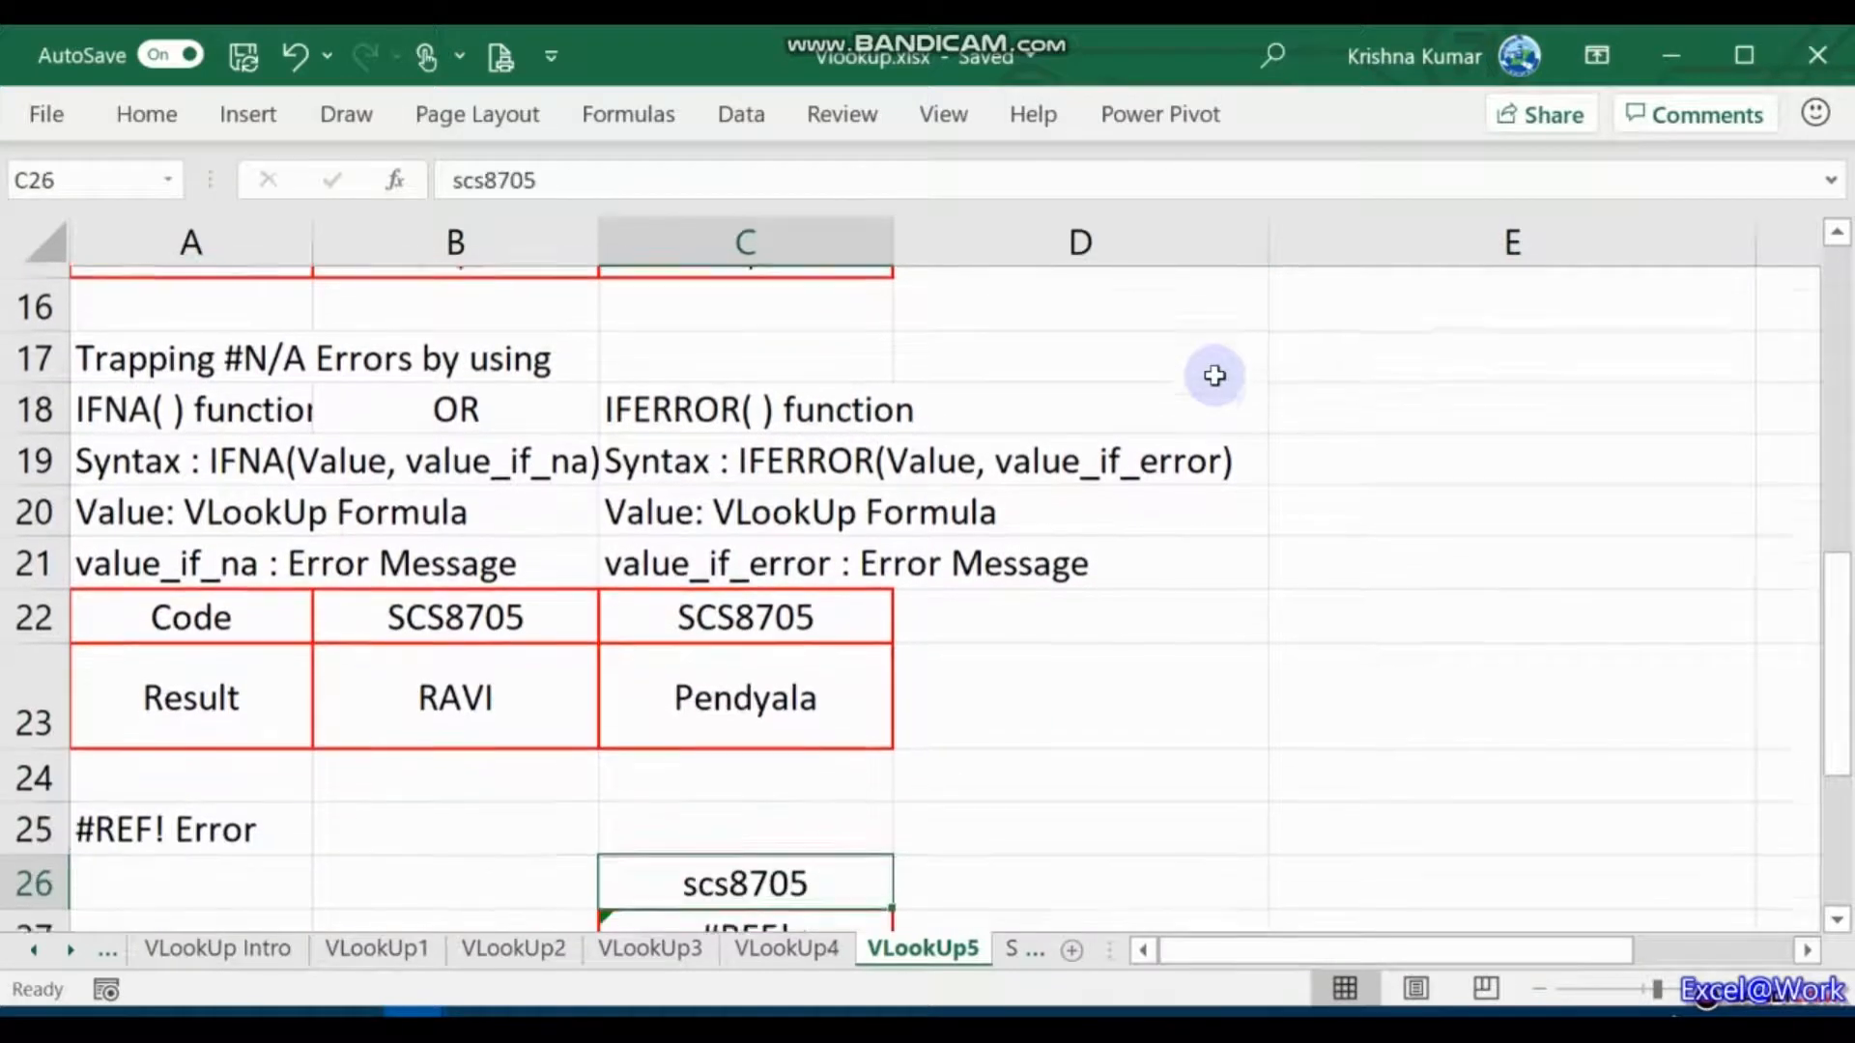
pyautogui.press('F2')
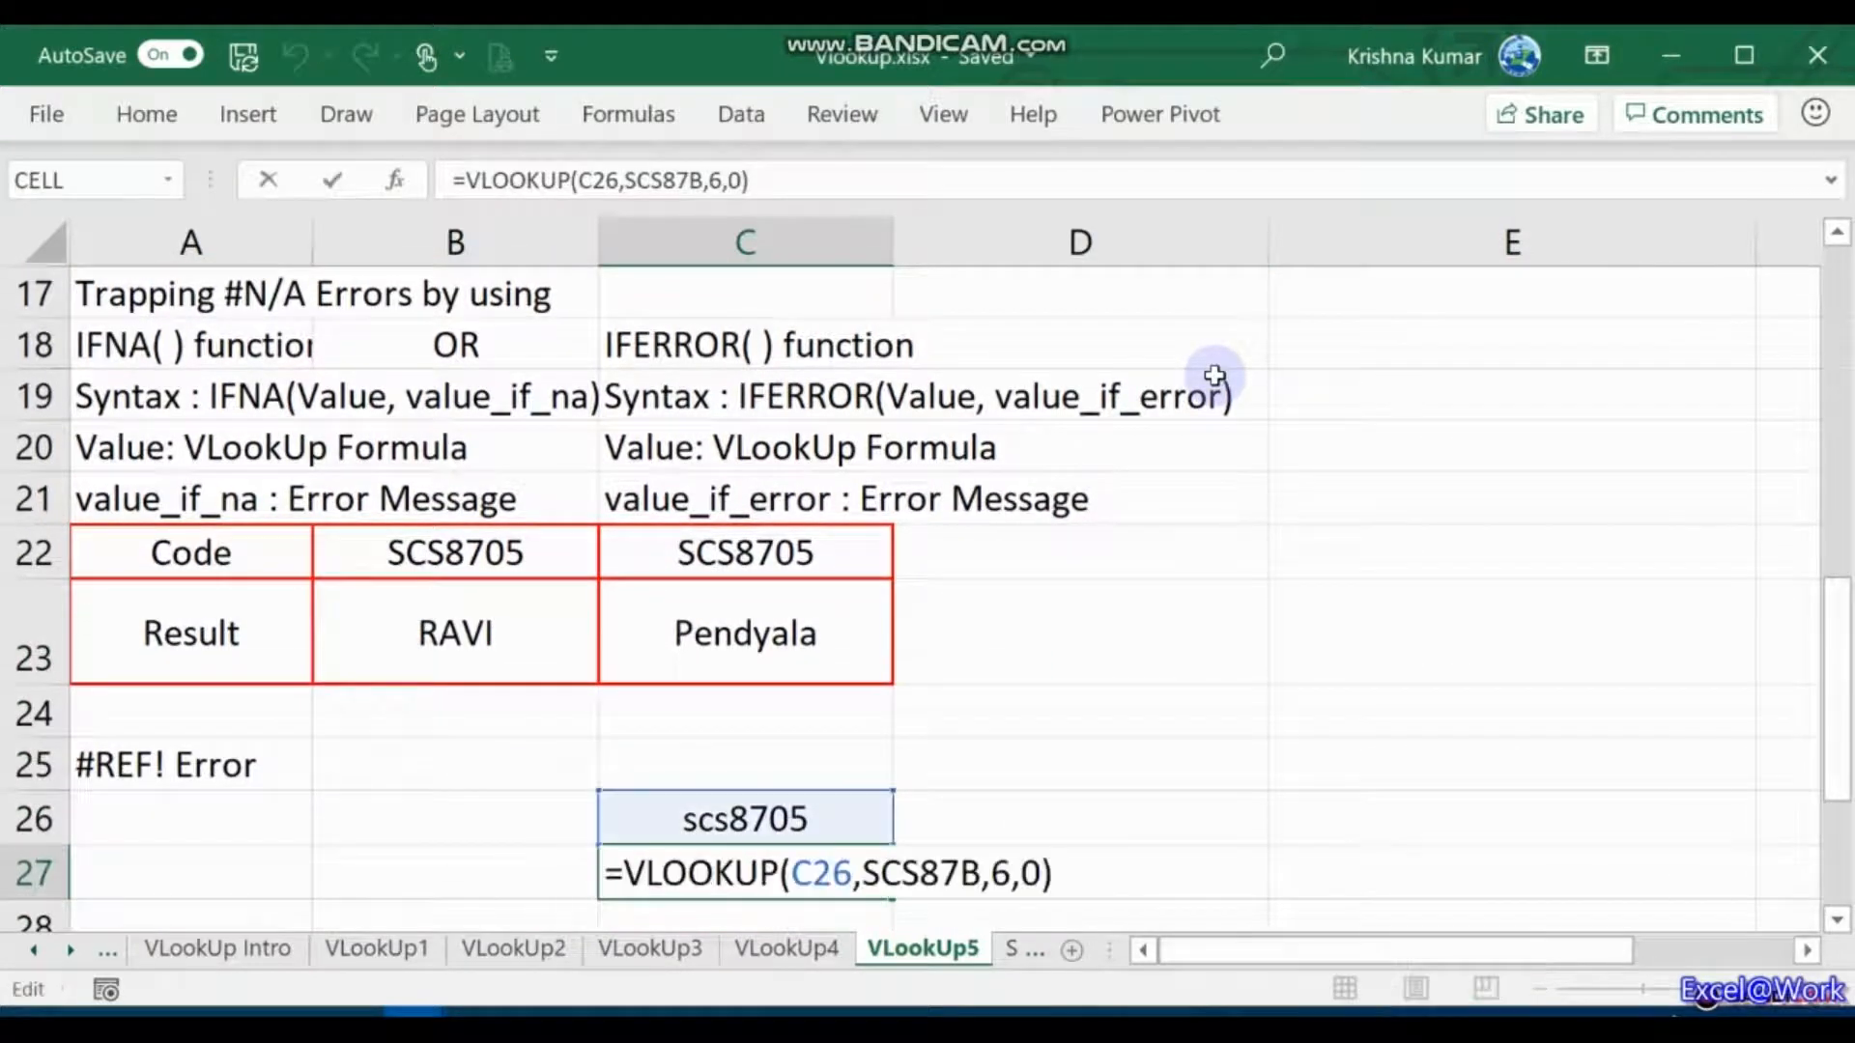
pyautogui.press('Left')
pyautogui.press('Left')
pyautogui.press('Left')
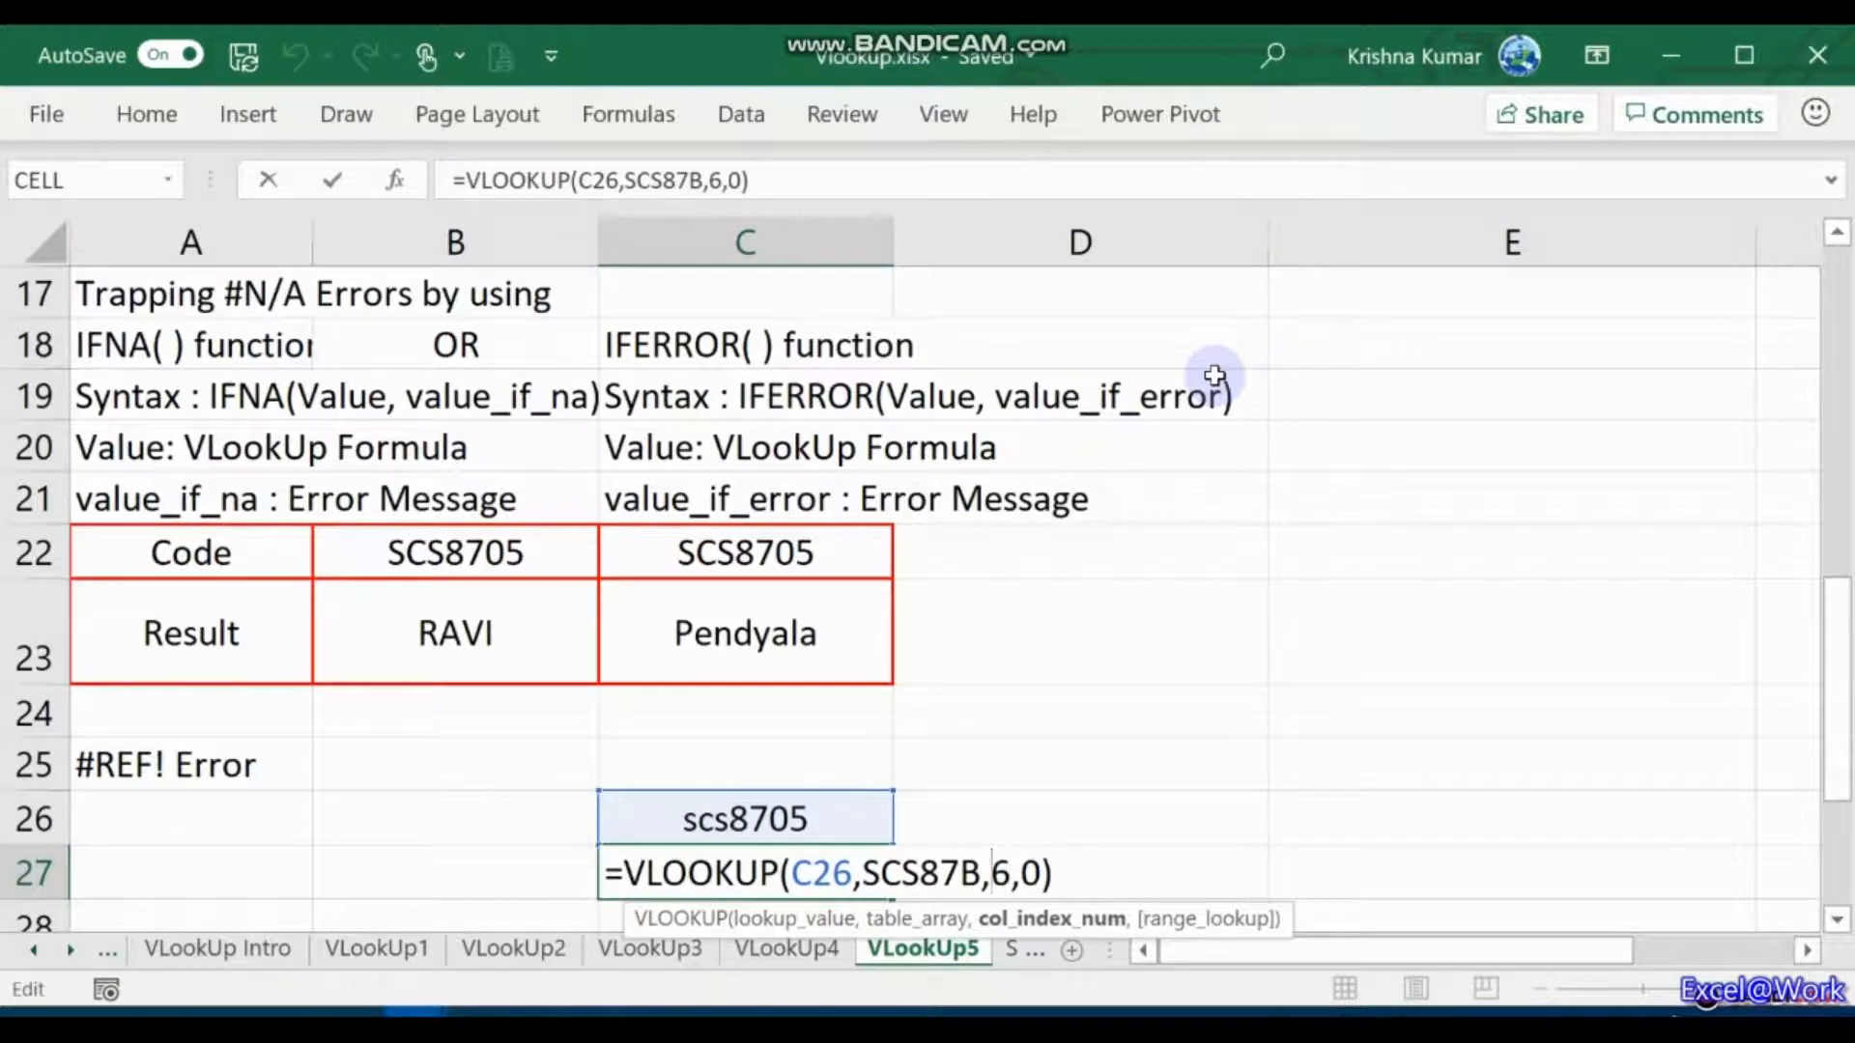
pyautogui.press('Delete')
pyautogui.write('5')
pyautogui.press('Return')
pyautogui.press('Up')
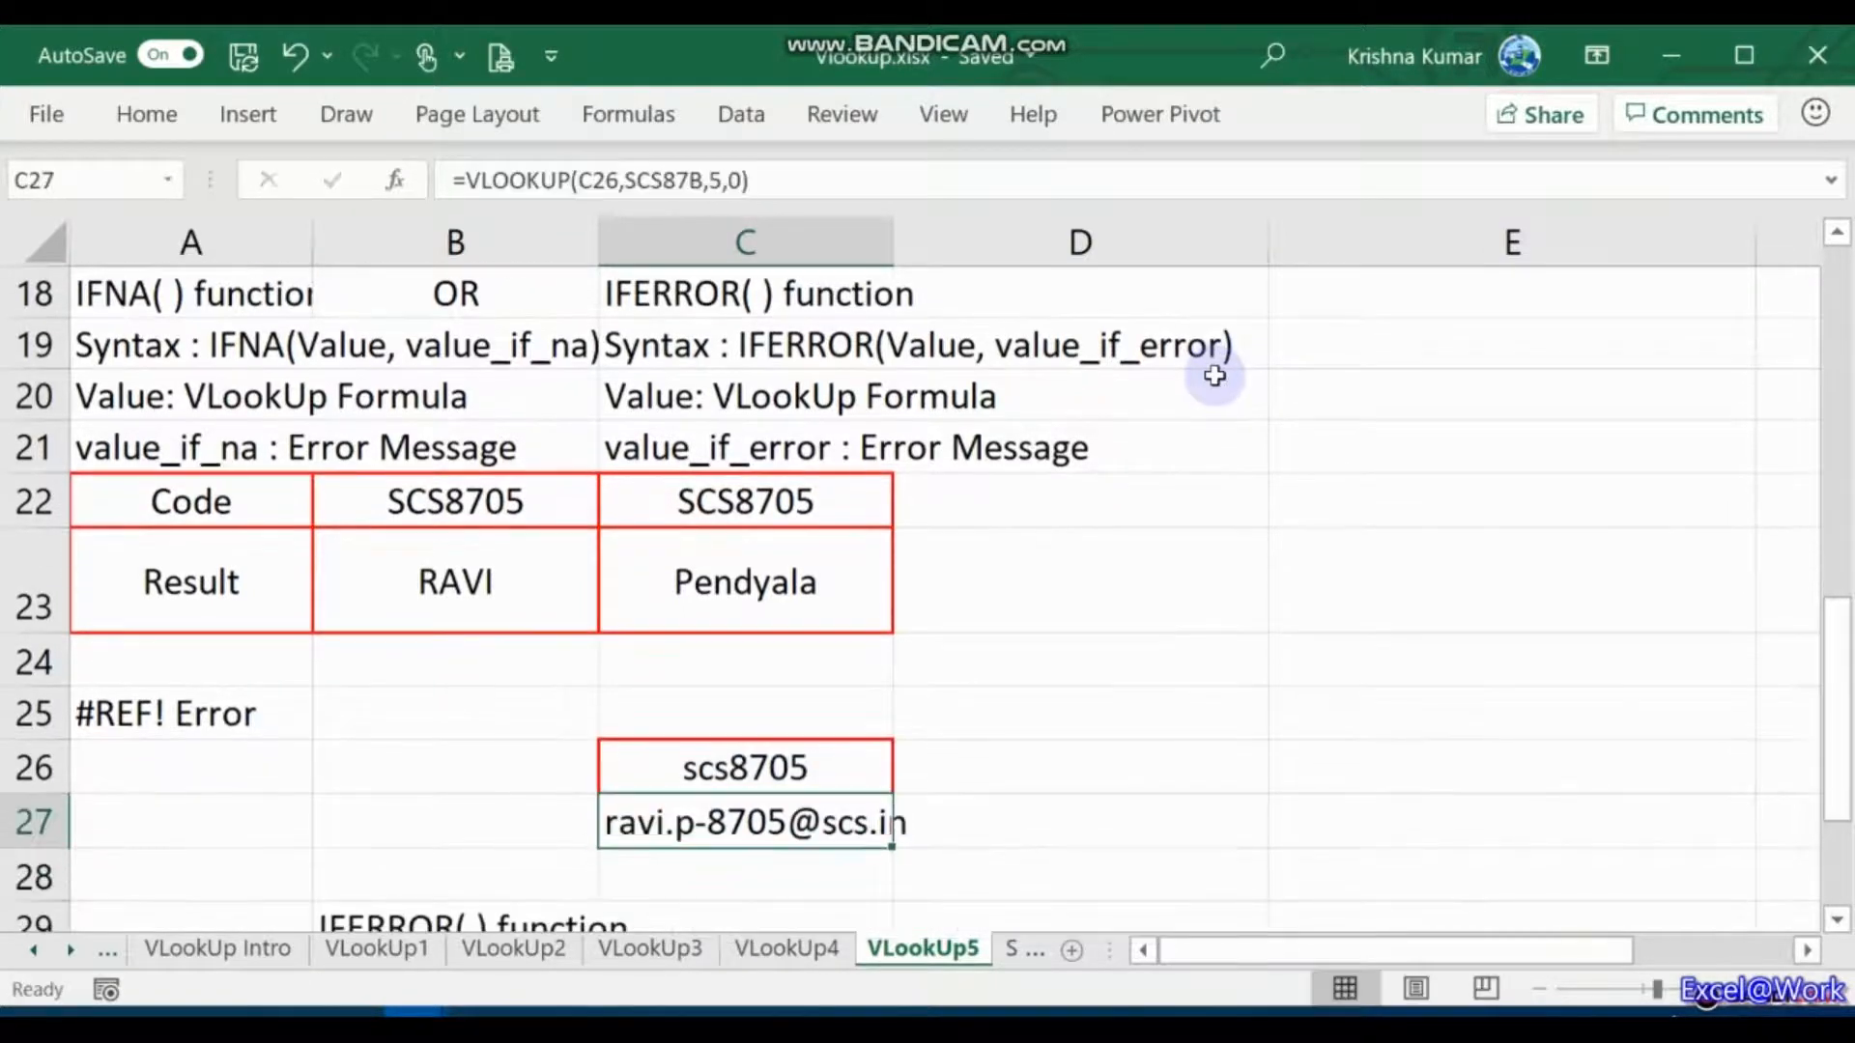
# Step: Change the column index number in the C27 VLOOKUP formula to 6 to reproduce the reference error
pyautogui.press('Down')
pyautogui.press('Up')
pyautogui.press('F2')
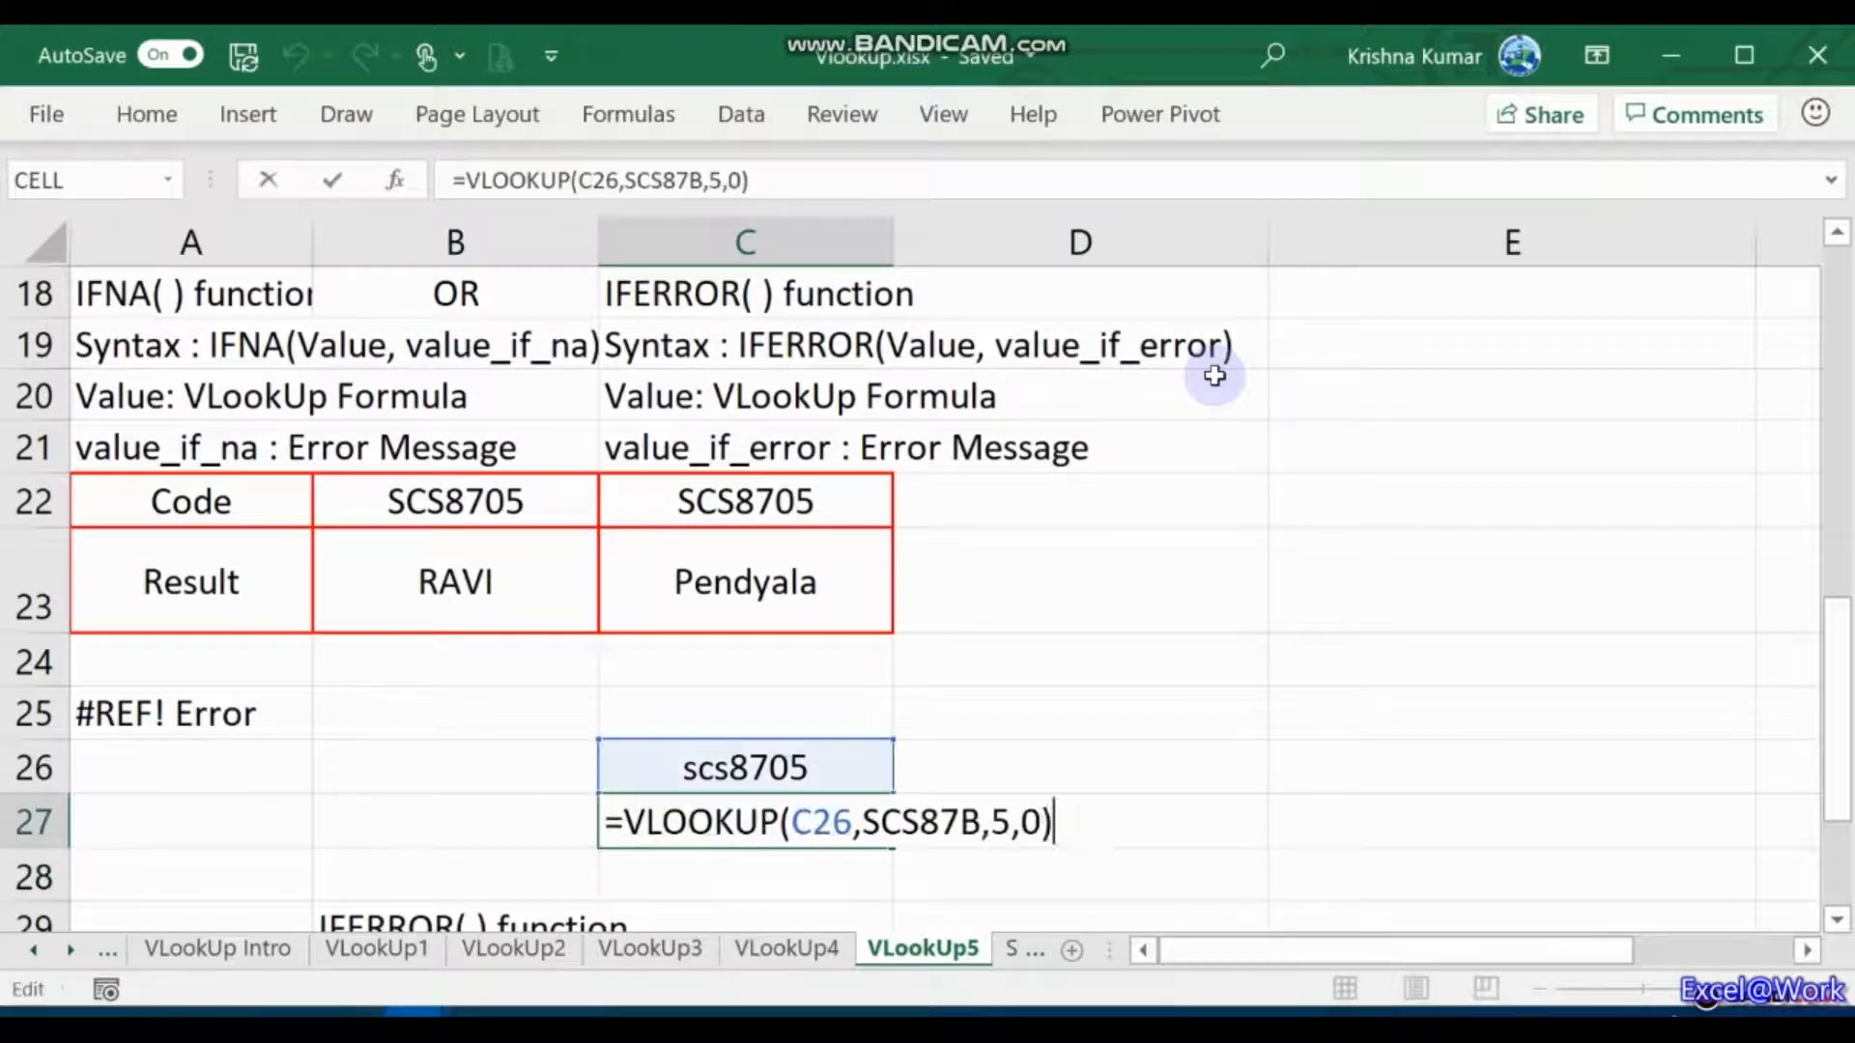
pyautogui.press('Left')
pyautogui.press('Left')
pyautogui.press('Left')
pyautogui.press('Left')
pyautogui.press('Delete')
pyautogui.write('6')
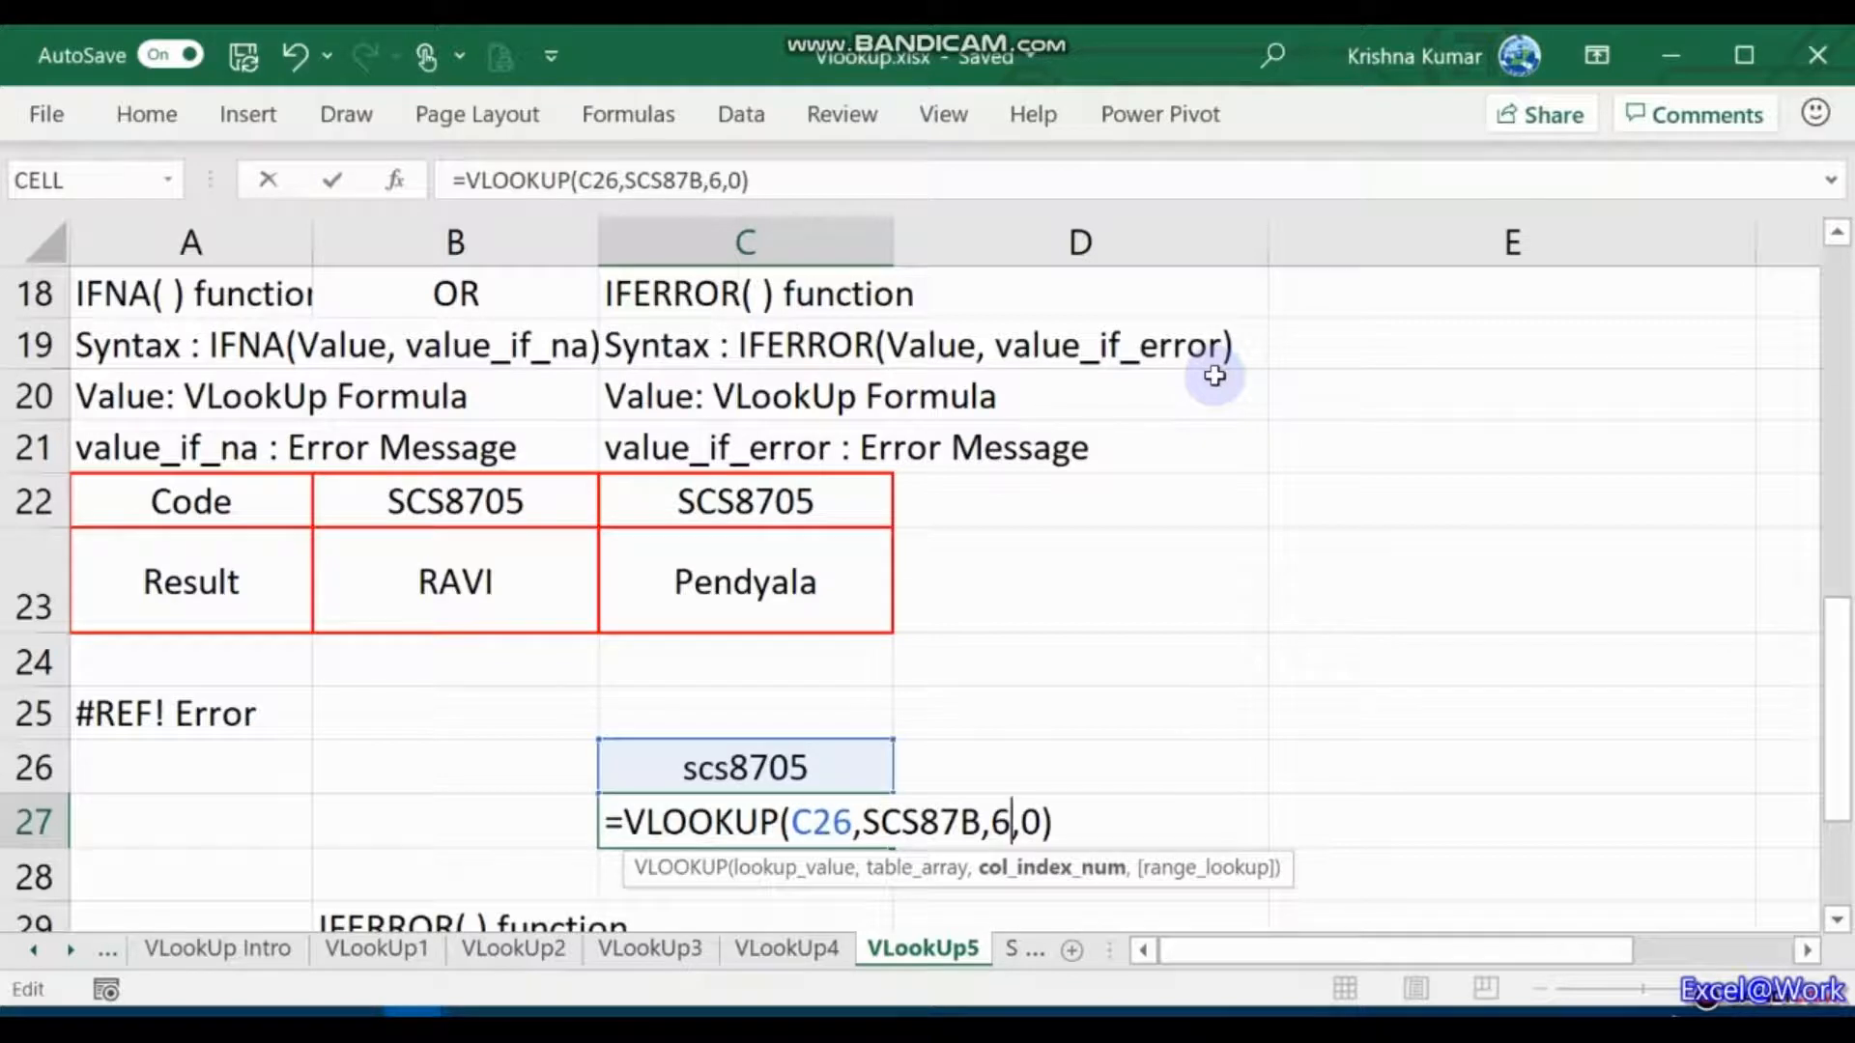
pyautogui.press('Return')
pyautogui.press('Up')
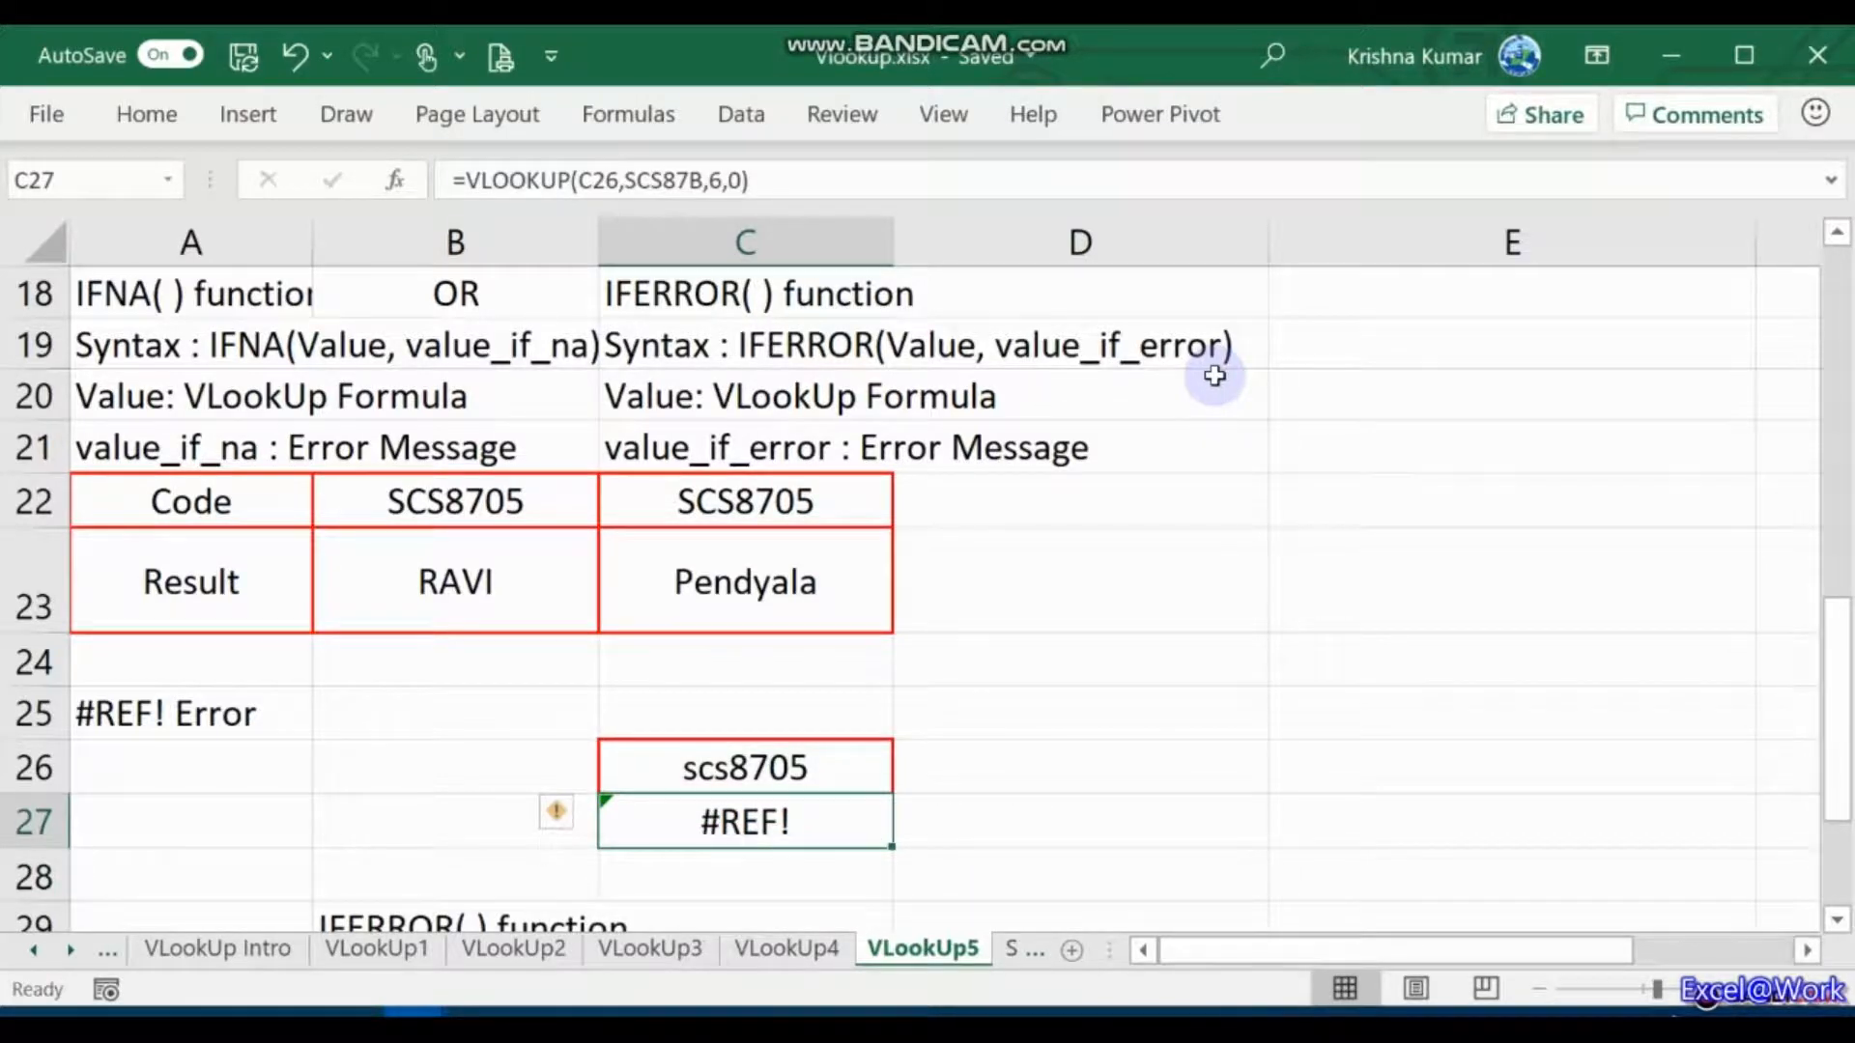
# Step: Read the IFERROR function syntax and argument notes in B29:B32
pyautogui.press('Down')
pyautogui.press('Down')
pyautogui.press('Down')
pyautogui.press('Up')
pyautogui.press('Up')
pyautogui.press('Down')
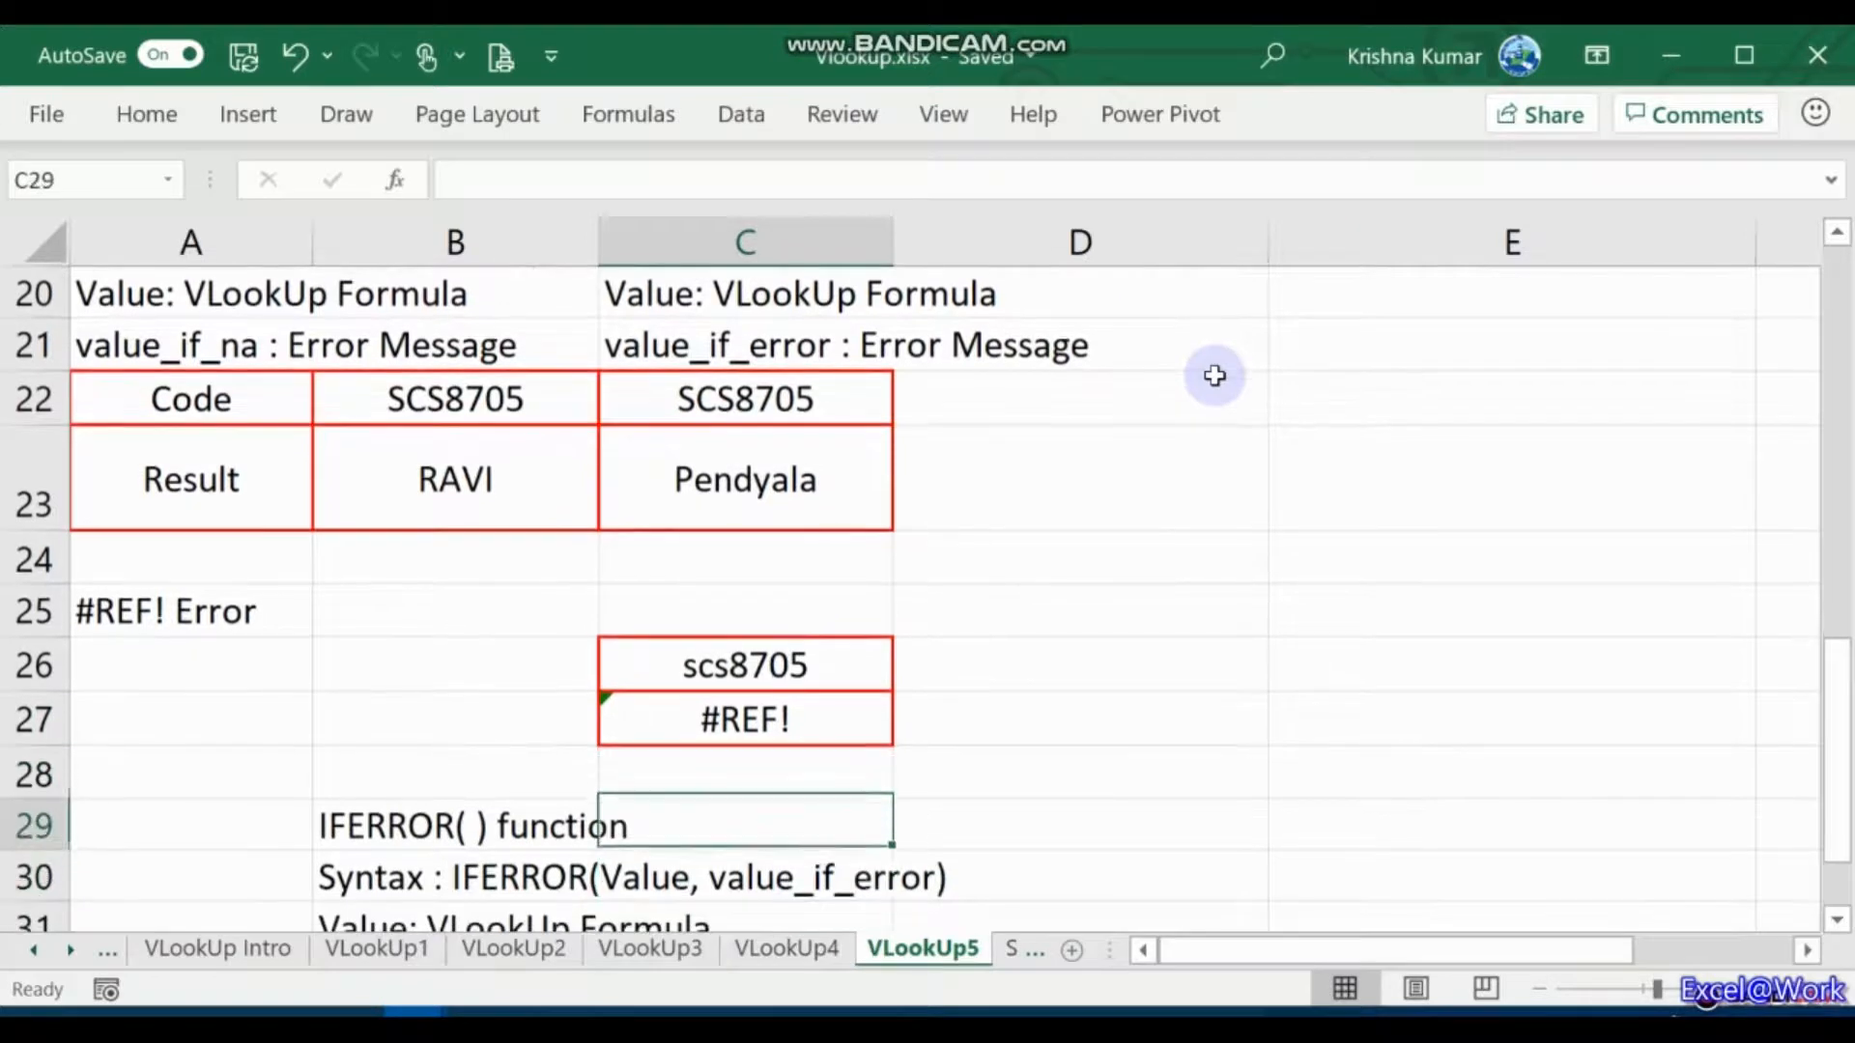
pyautogui.press('Left')
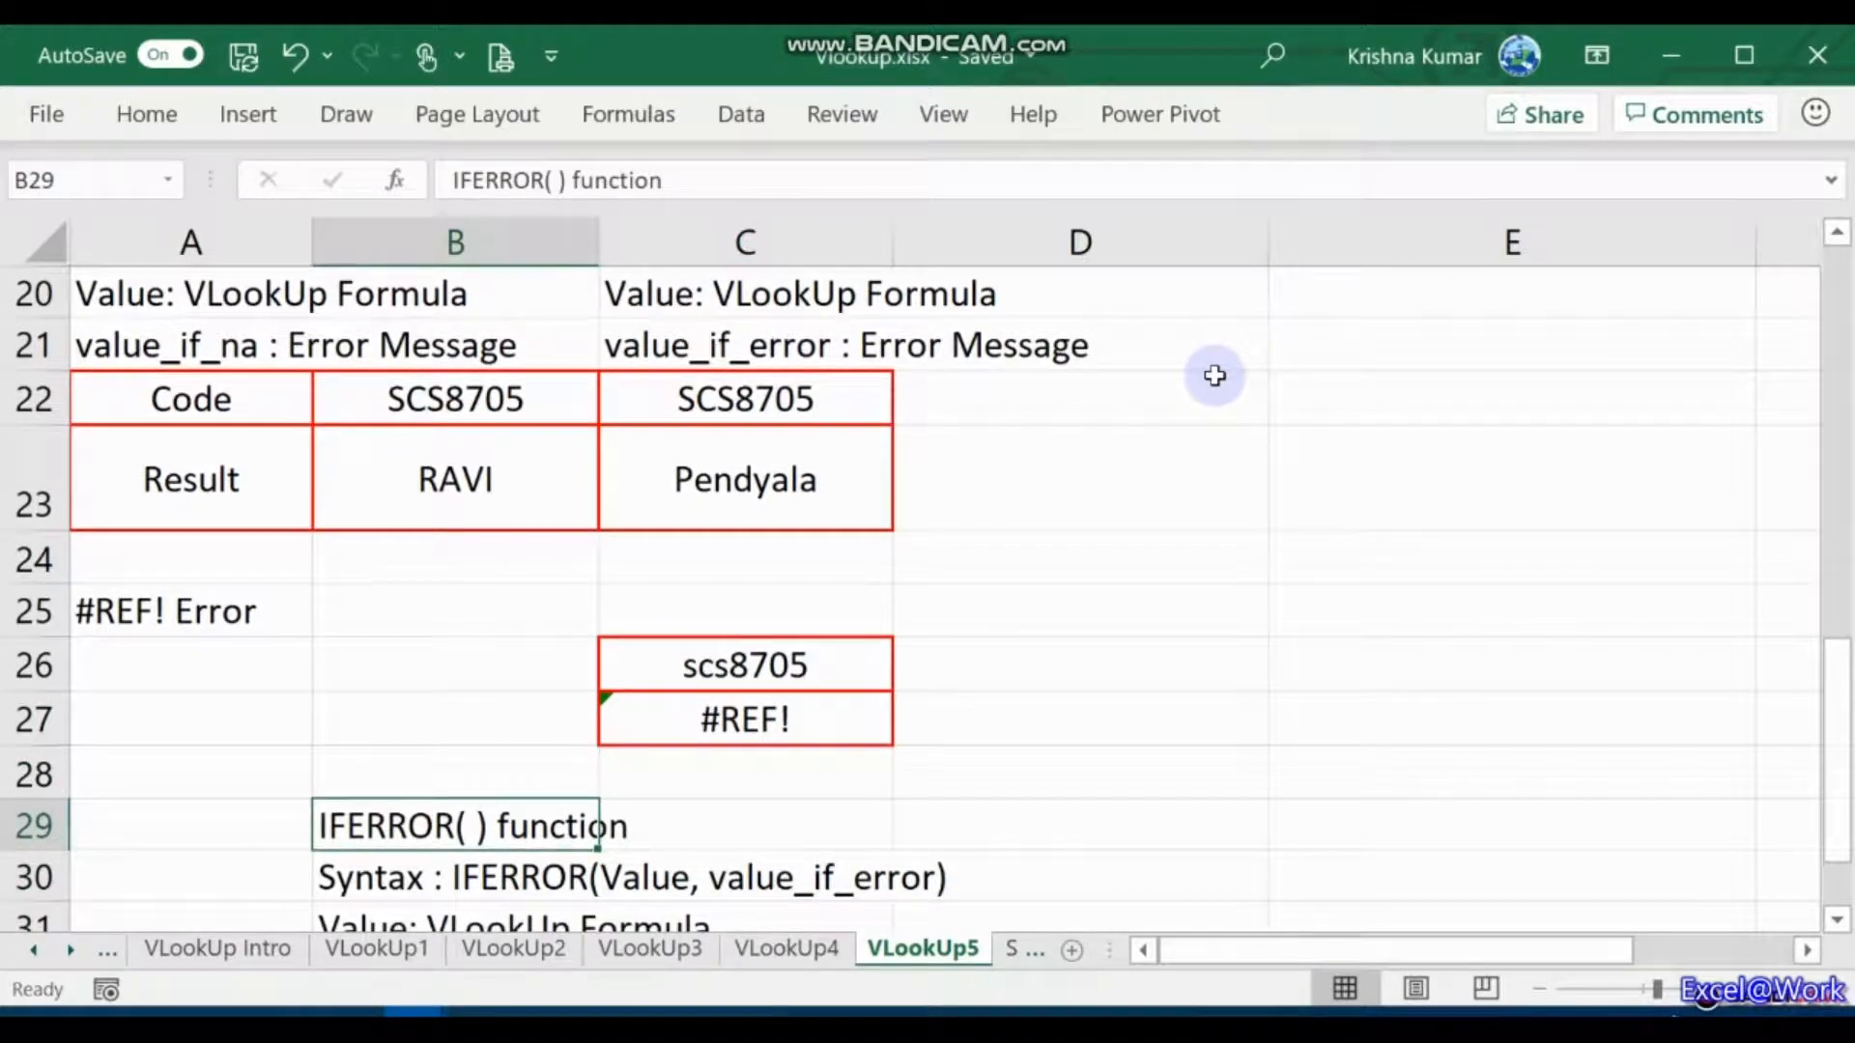
pyautogui.press('Down')
pyautogui.press('Down')
pyautogui.press('Down')
pyautogui.press('Down')
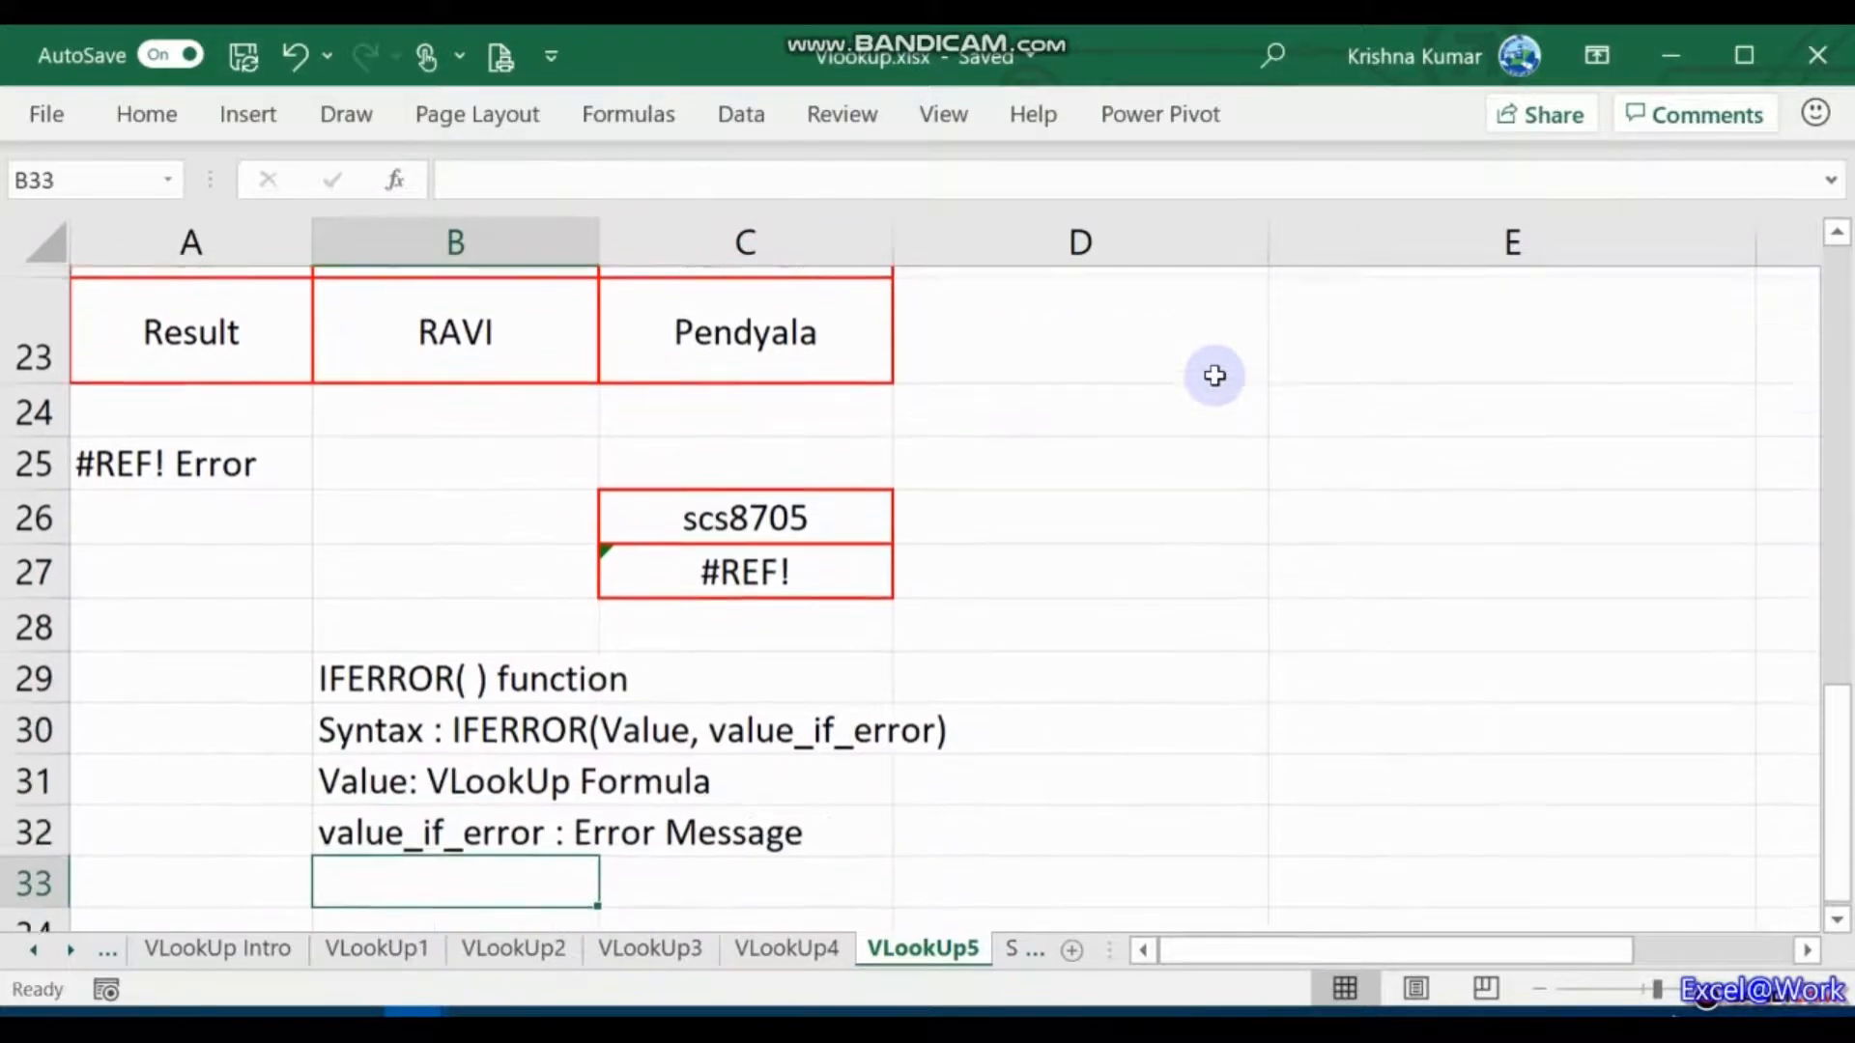
pyautogui.press('Up')
pyautogui.press('Up')
pyautogui.press('Up')
pyautogui.press('Up')
pyautogui.press('Down')
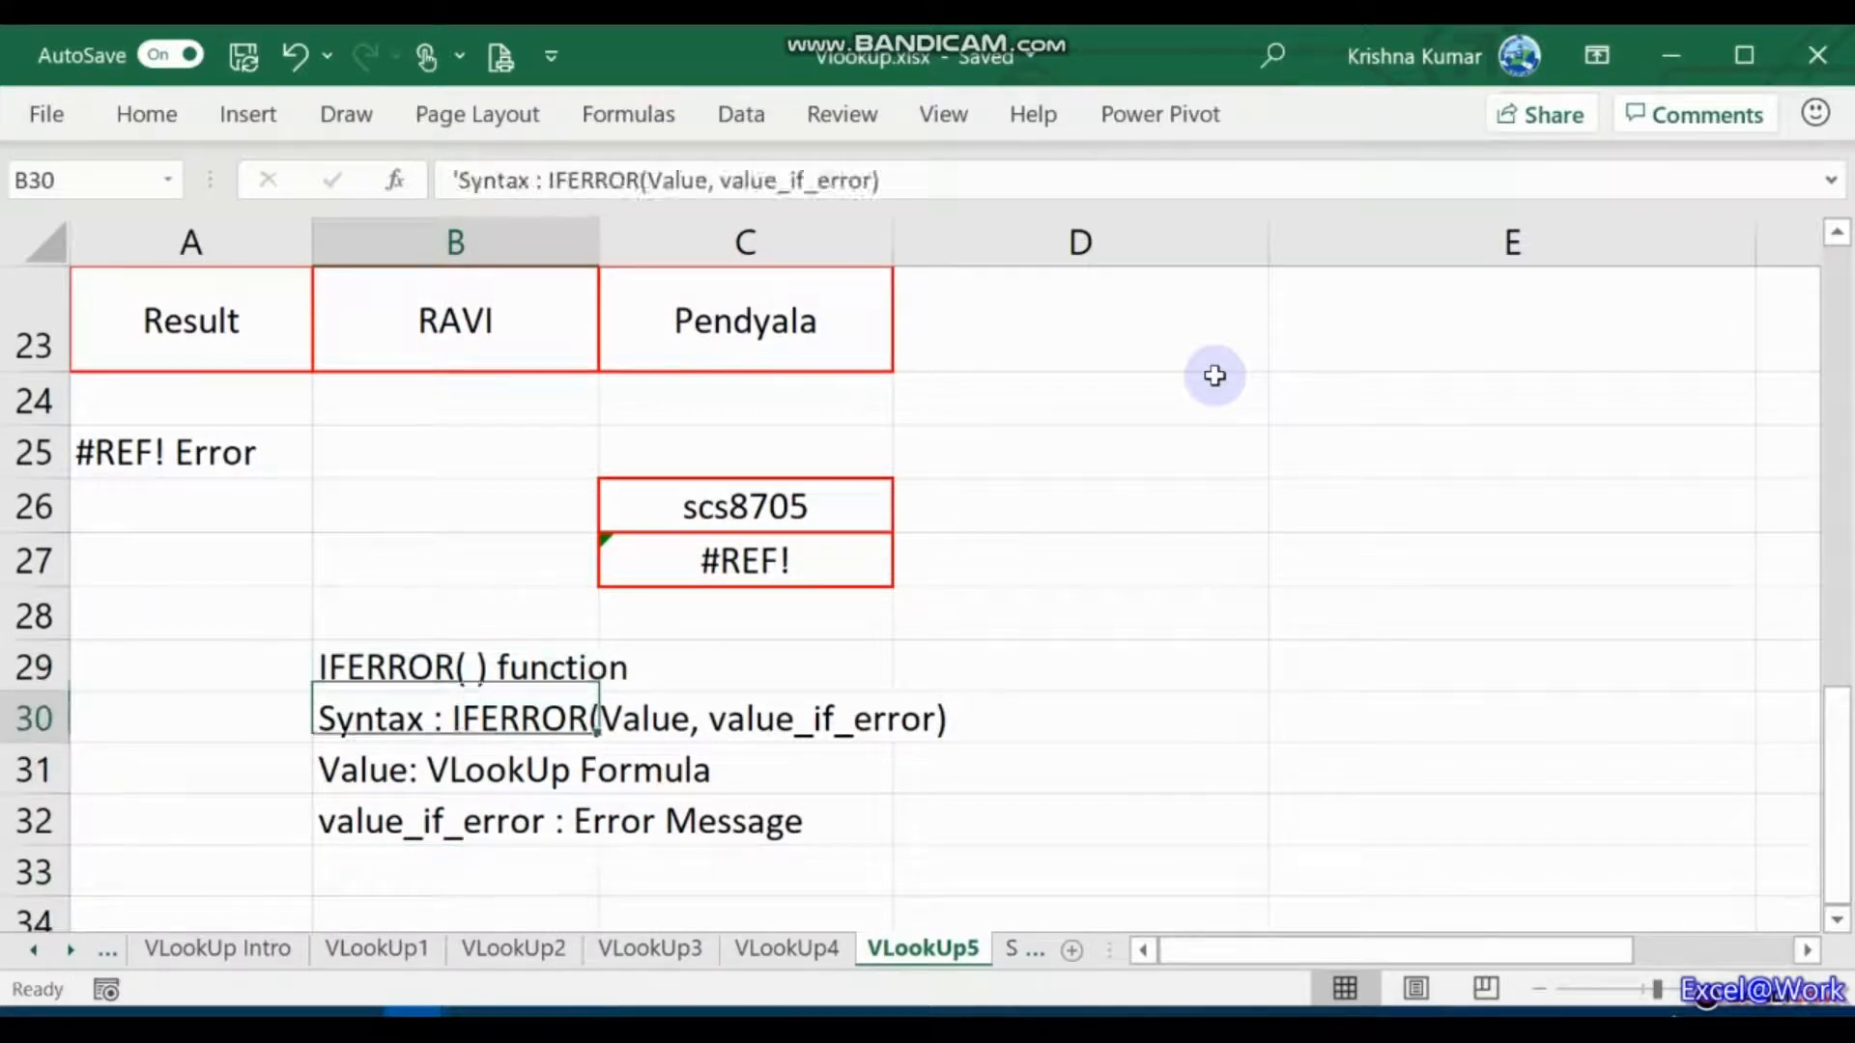
pyautogui.press('Down')
pyautogui.press('Down')
pyautogui.press('Up')
pyautogui.press('Up')
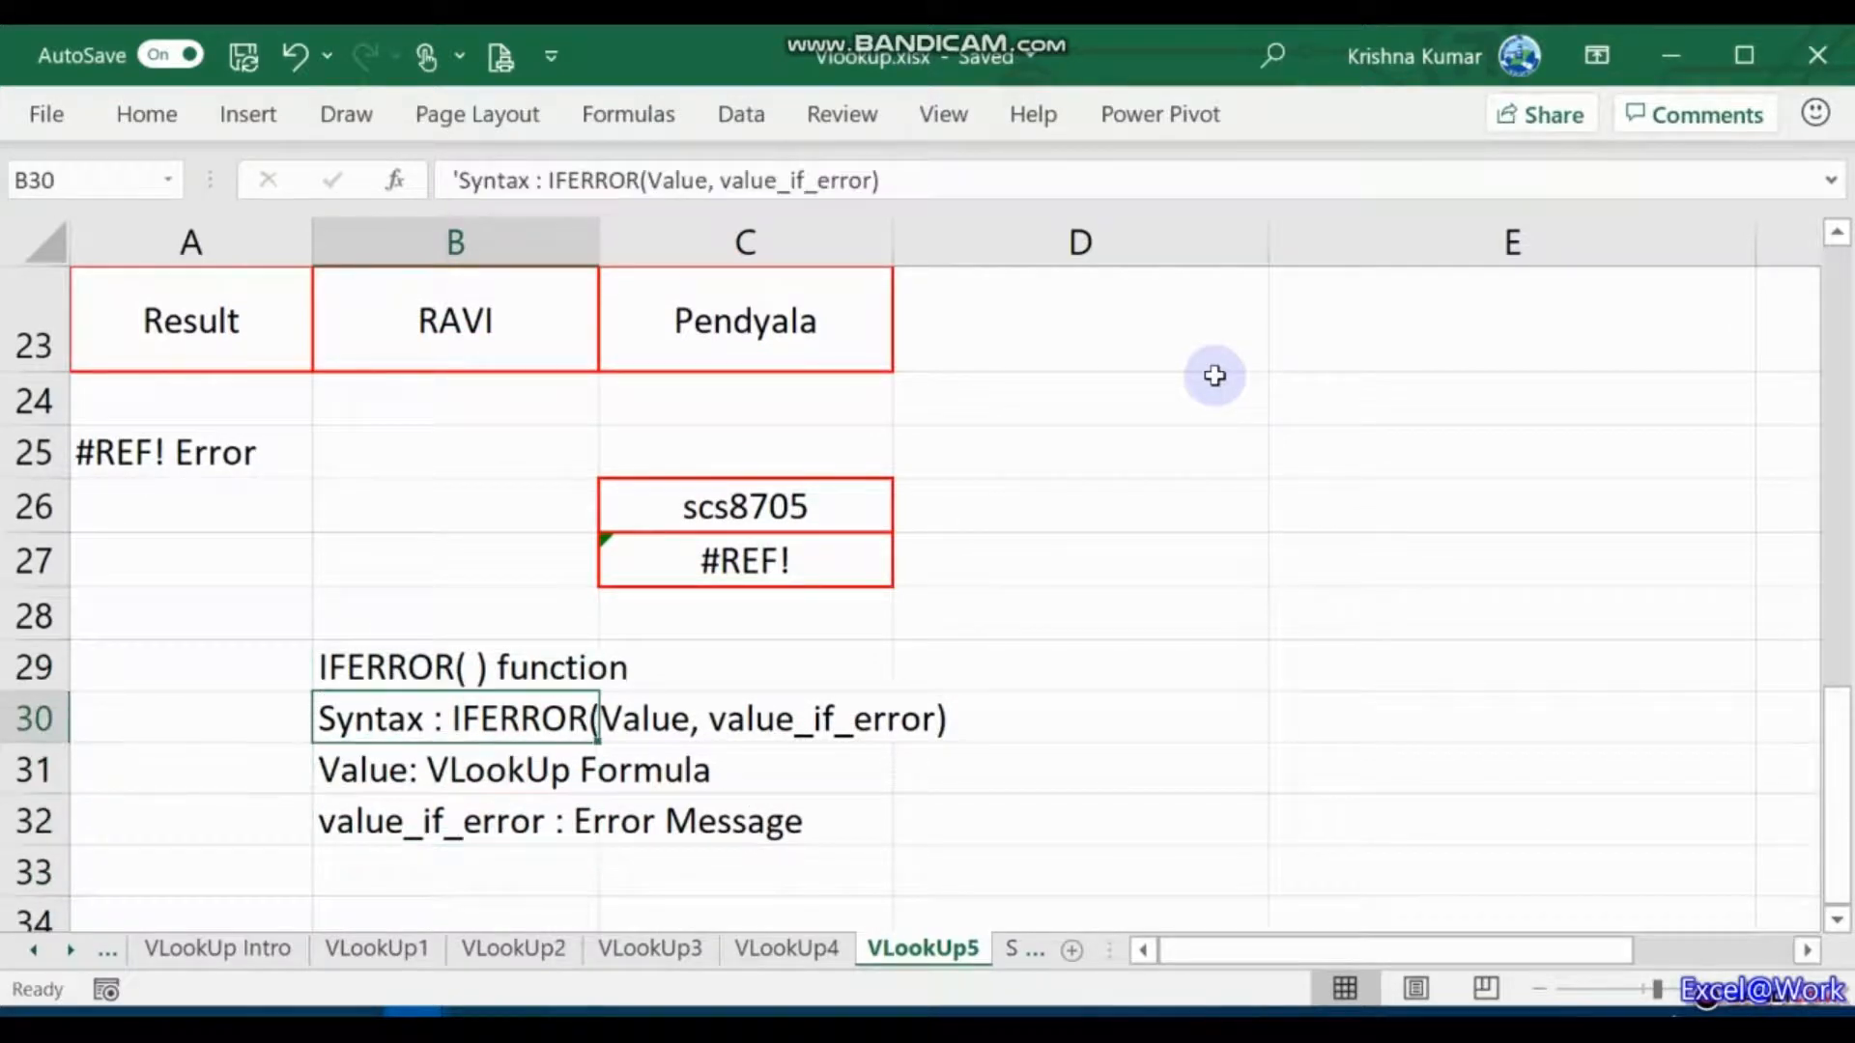
pyautogui.press('Up')
pyautogui.press('Right')
pyautogui.press('Right')
pyautogui.write('=ife')
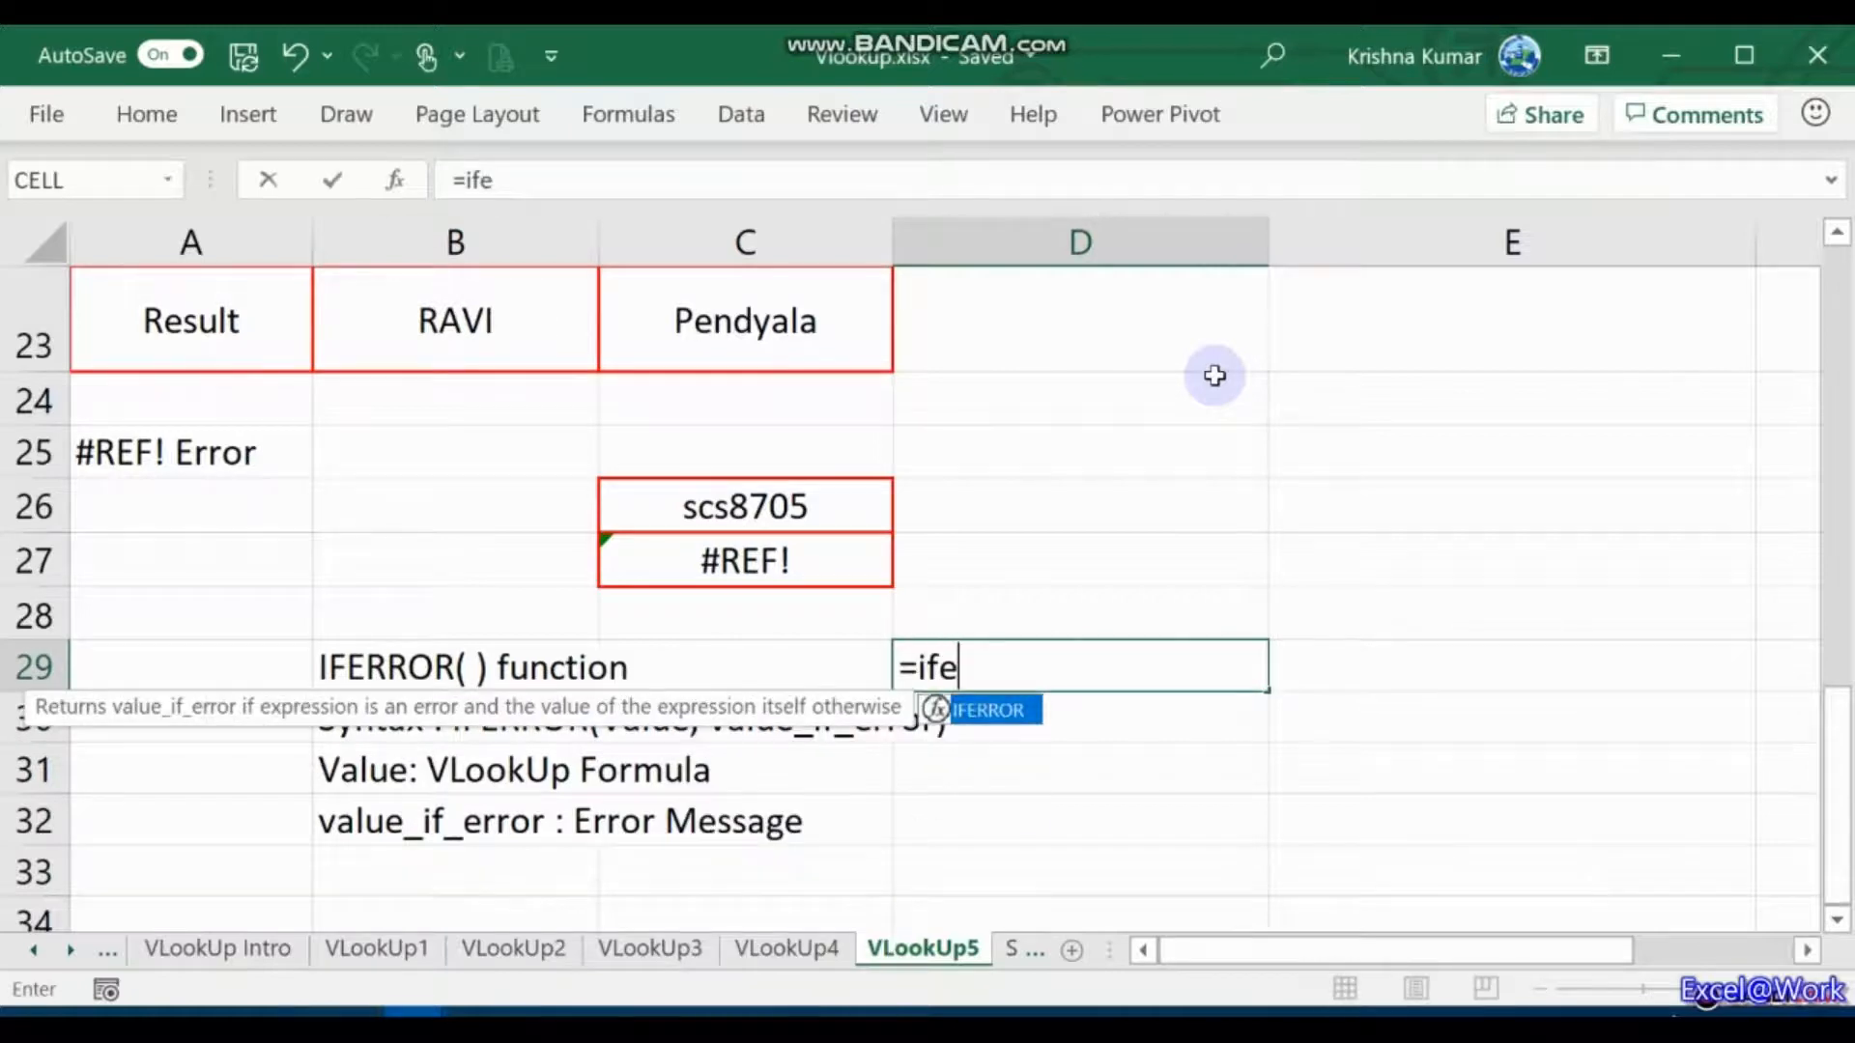
pyautogui.press('Tab')
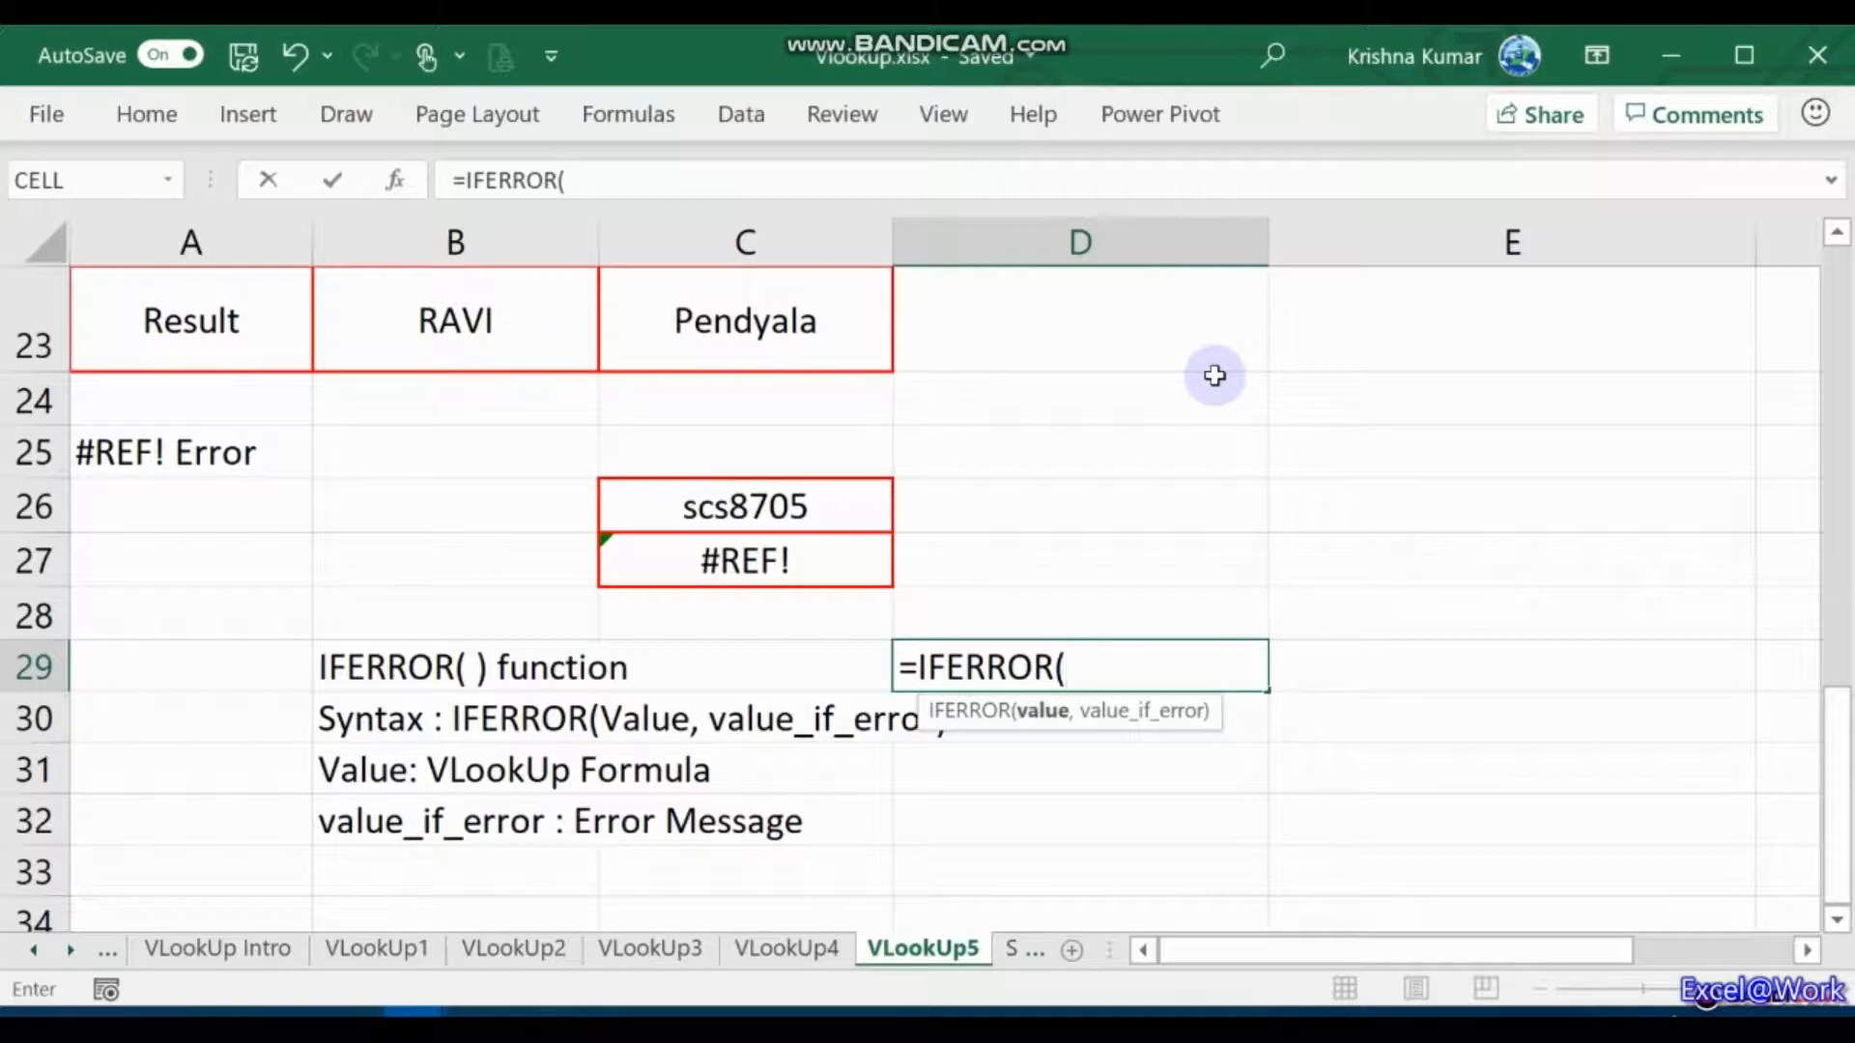
pyautogui.write('b32')
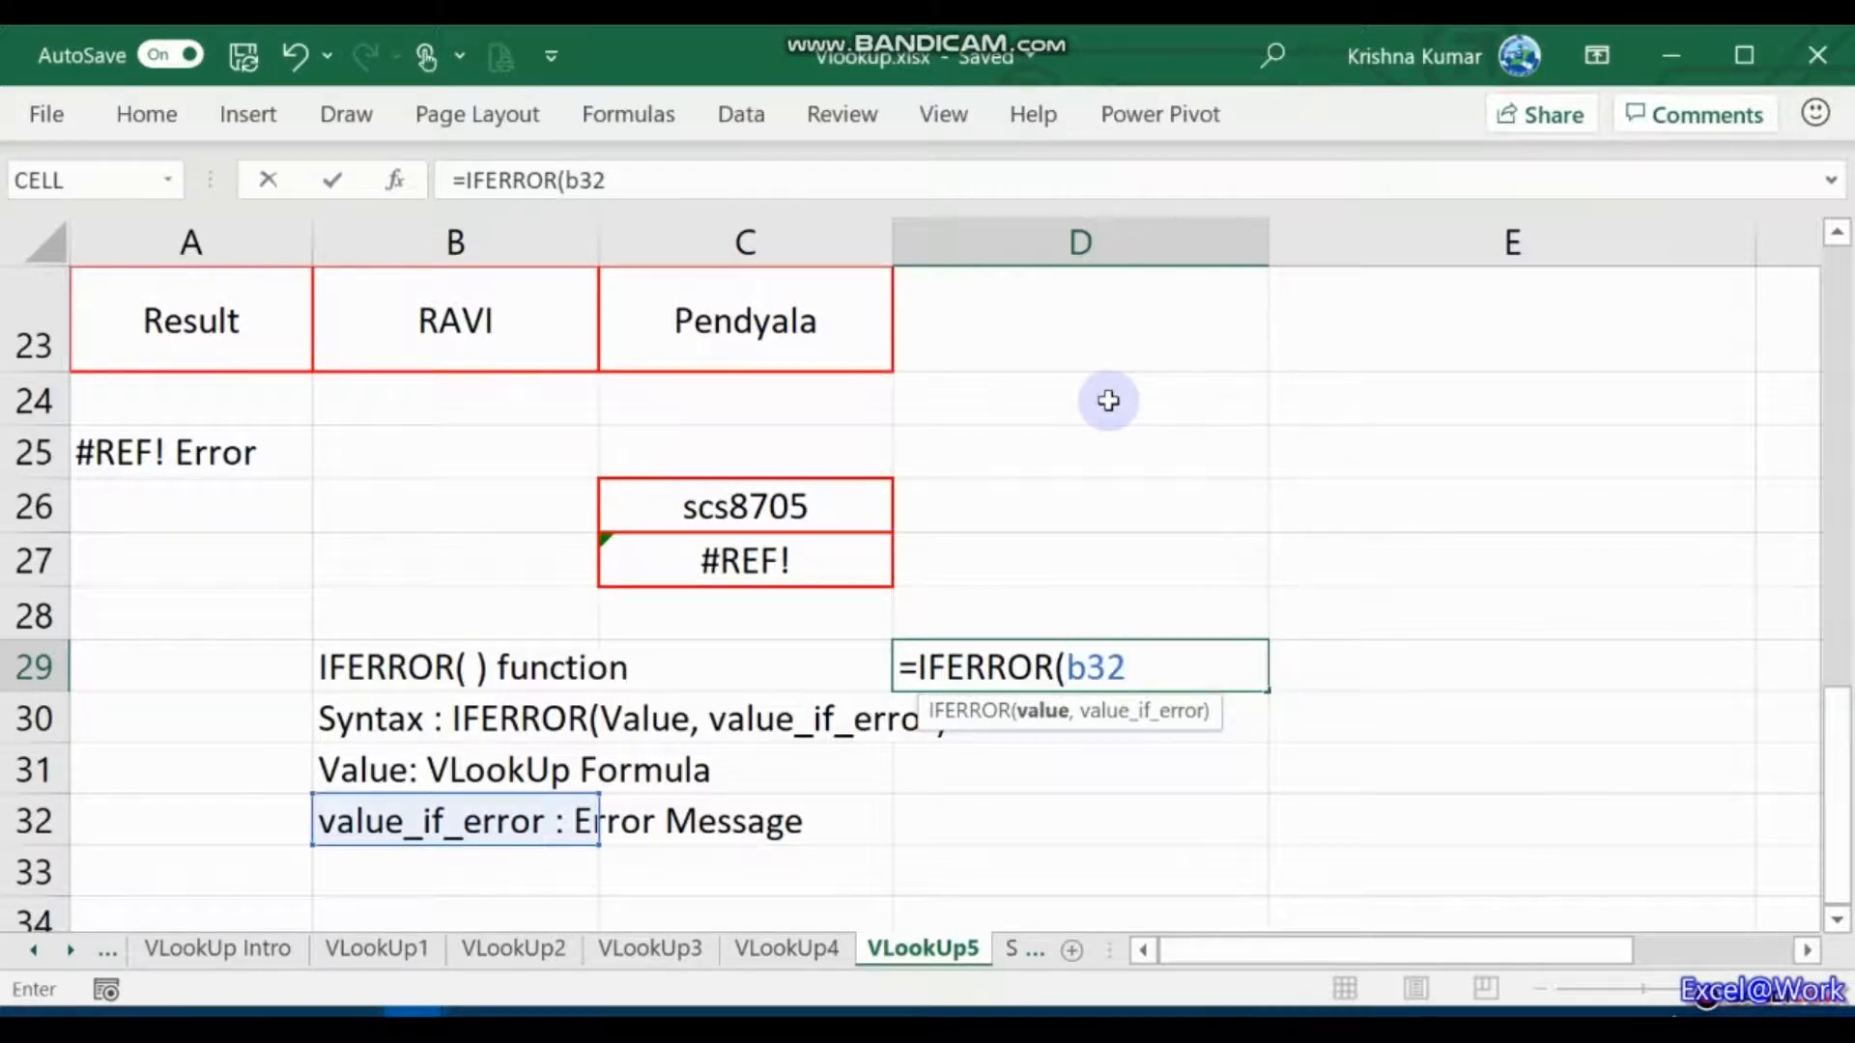
pyautogui.press('BackSpace')
pyautogui.press('BackSpace')
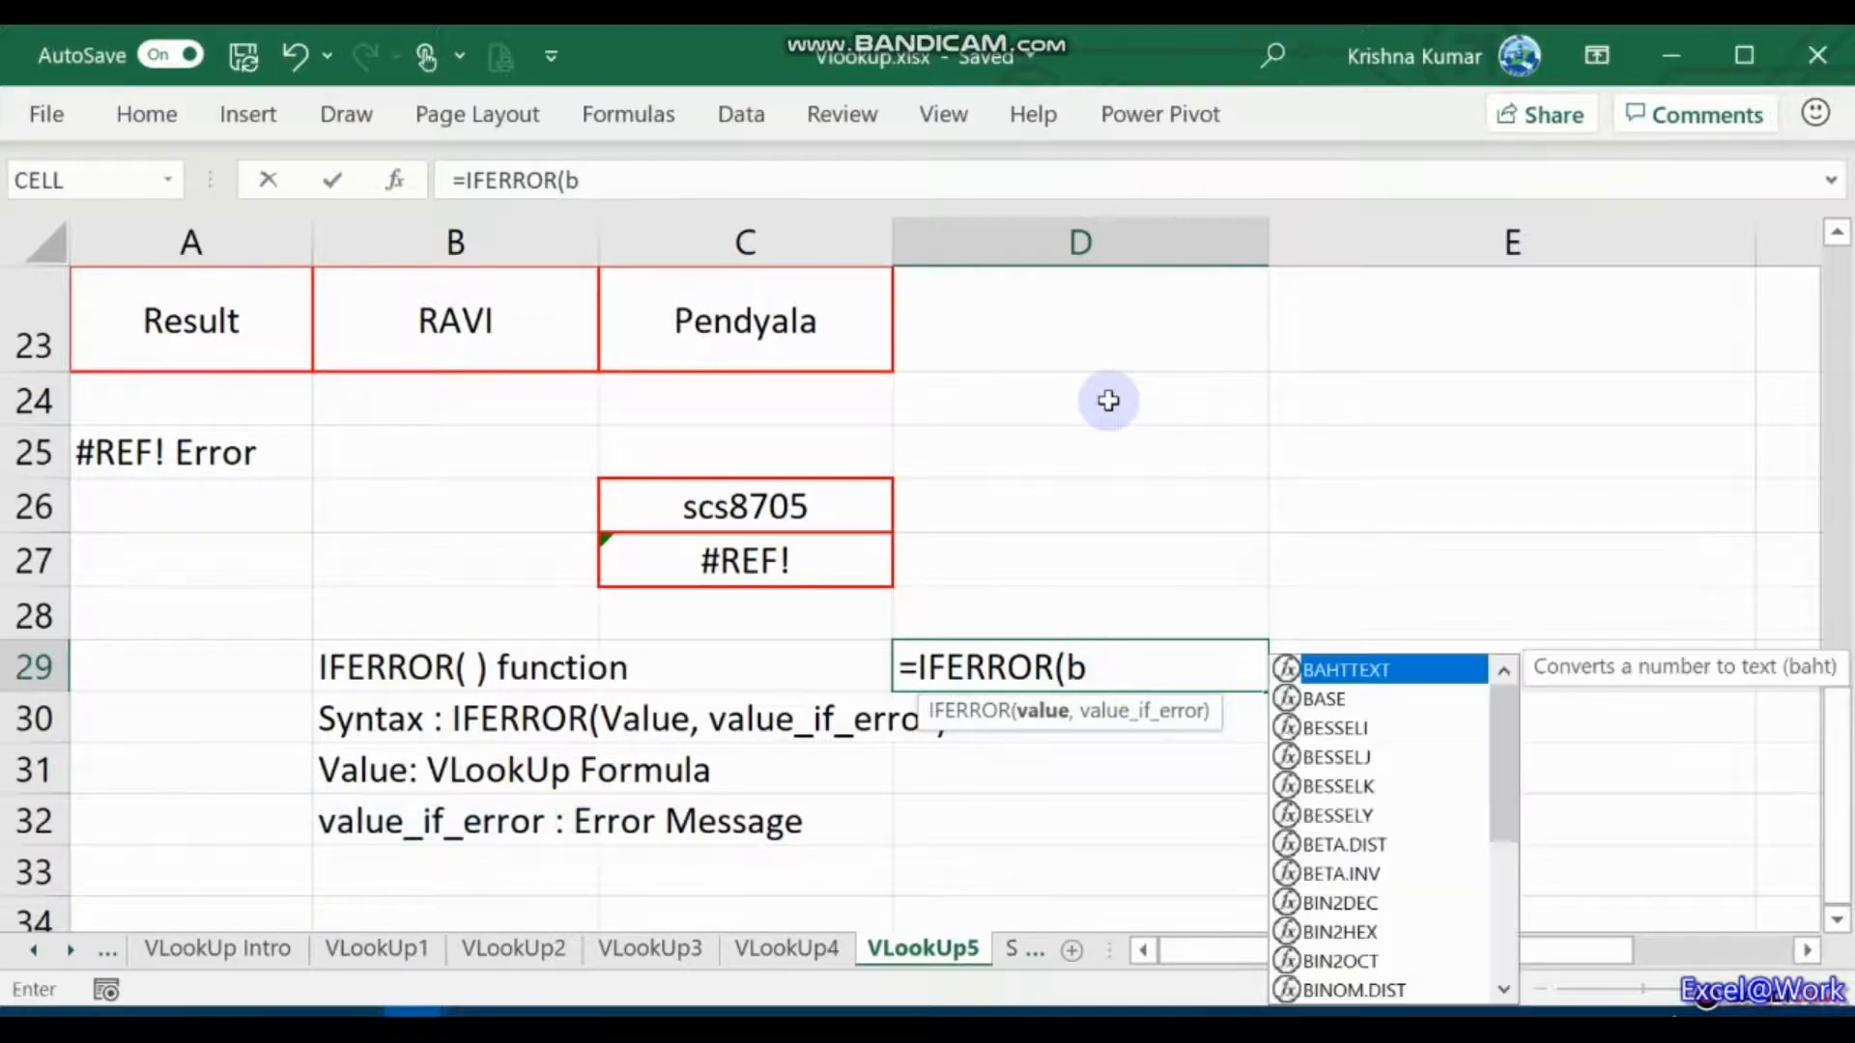
pyautogui.press('BackSpace')
pyautogui.write('d')
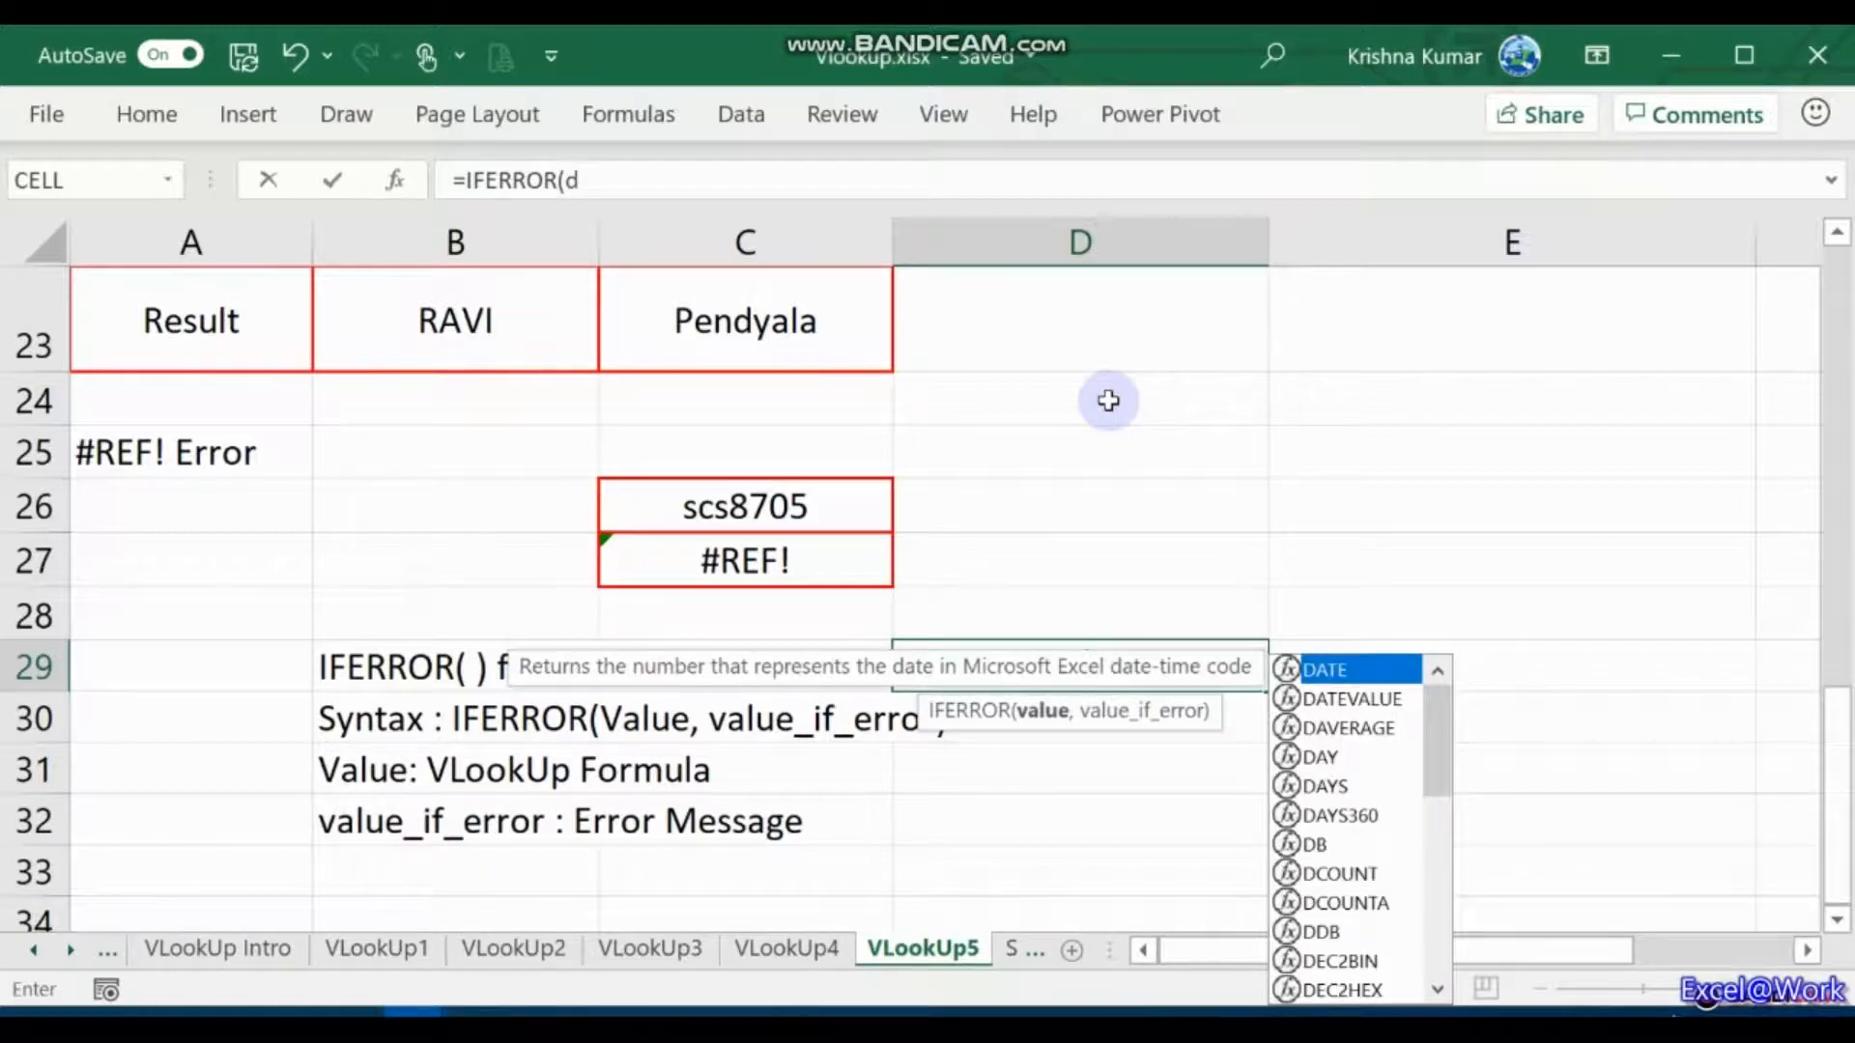
pyautogui.write('28,')
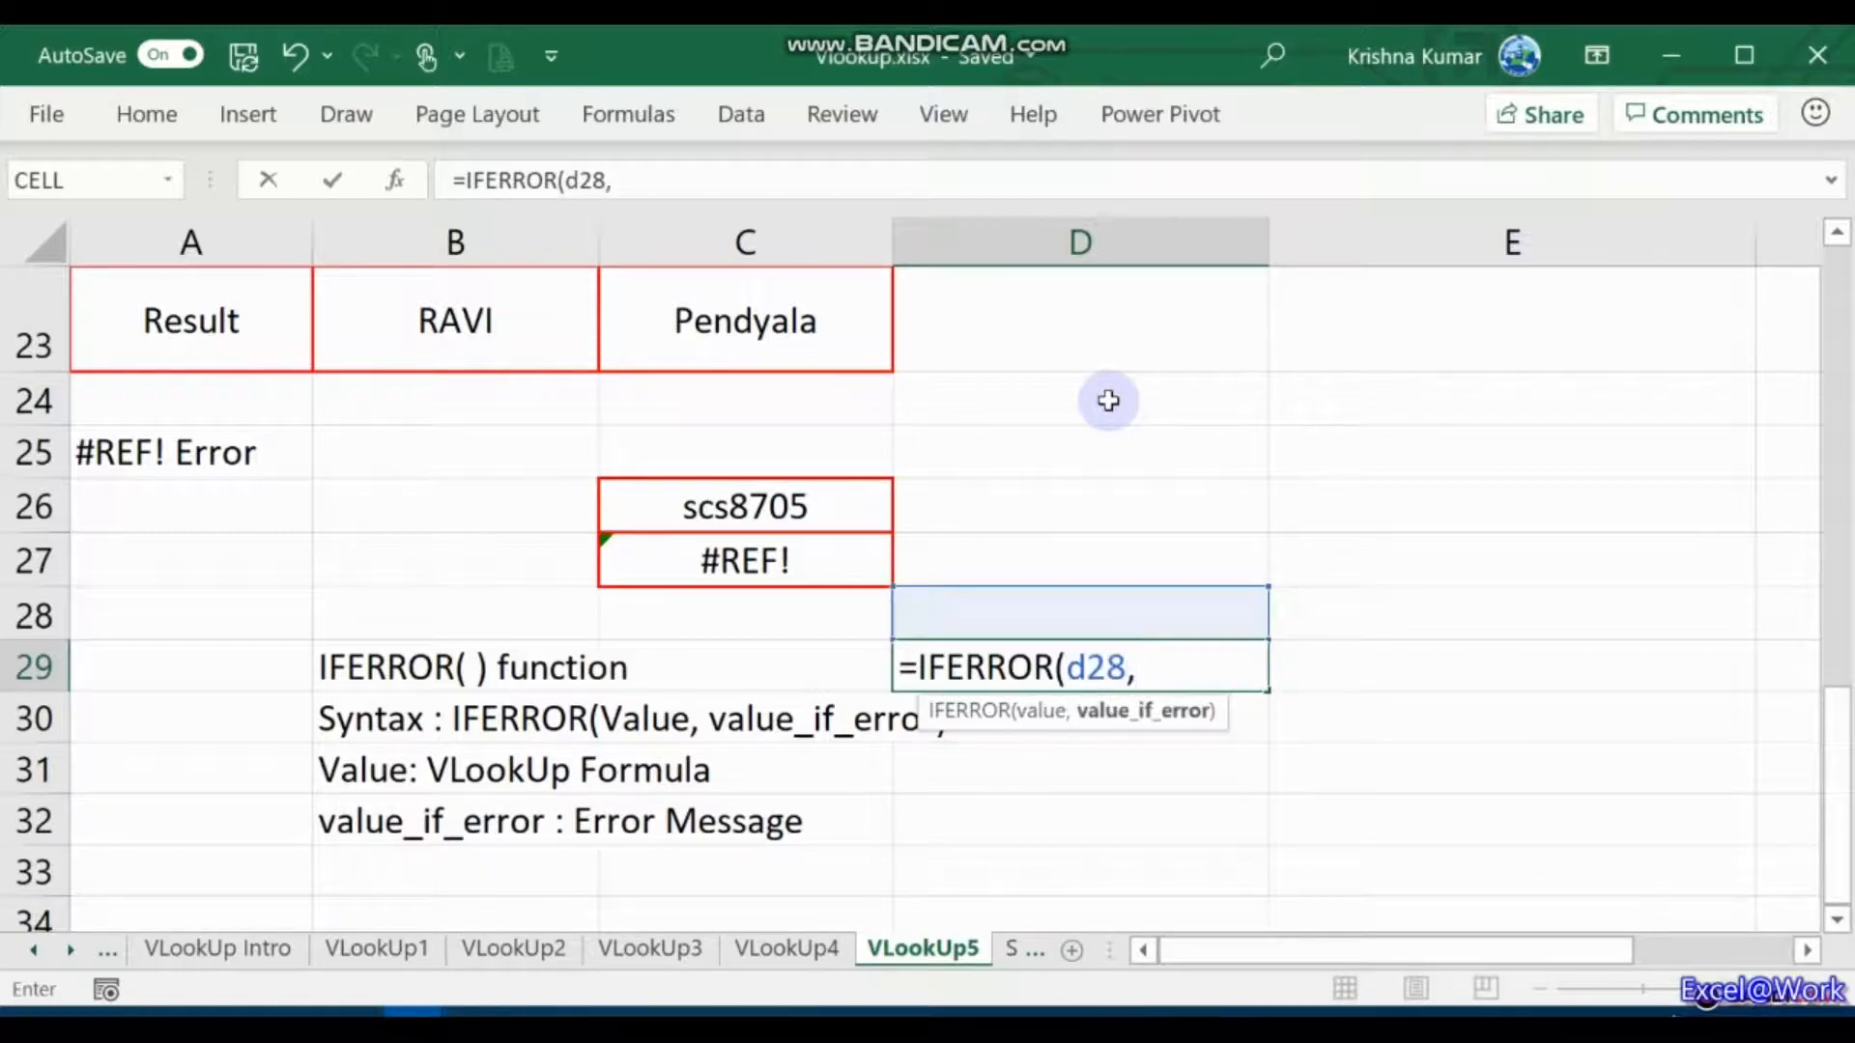
pyautogui.press('BackSpace')
pyautogui.press('BackSpace')
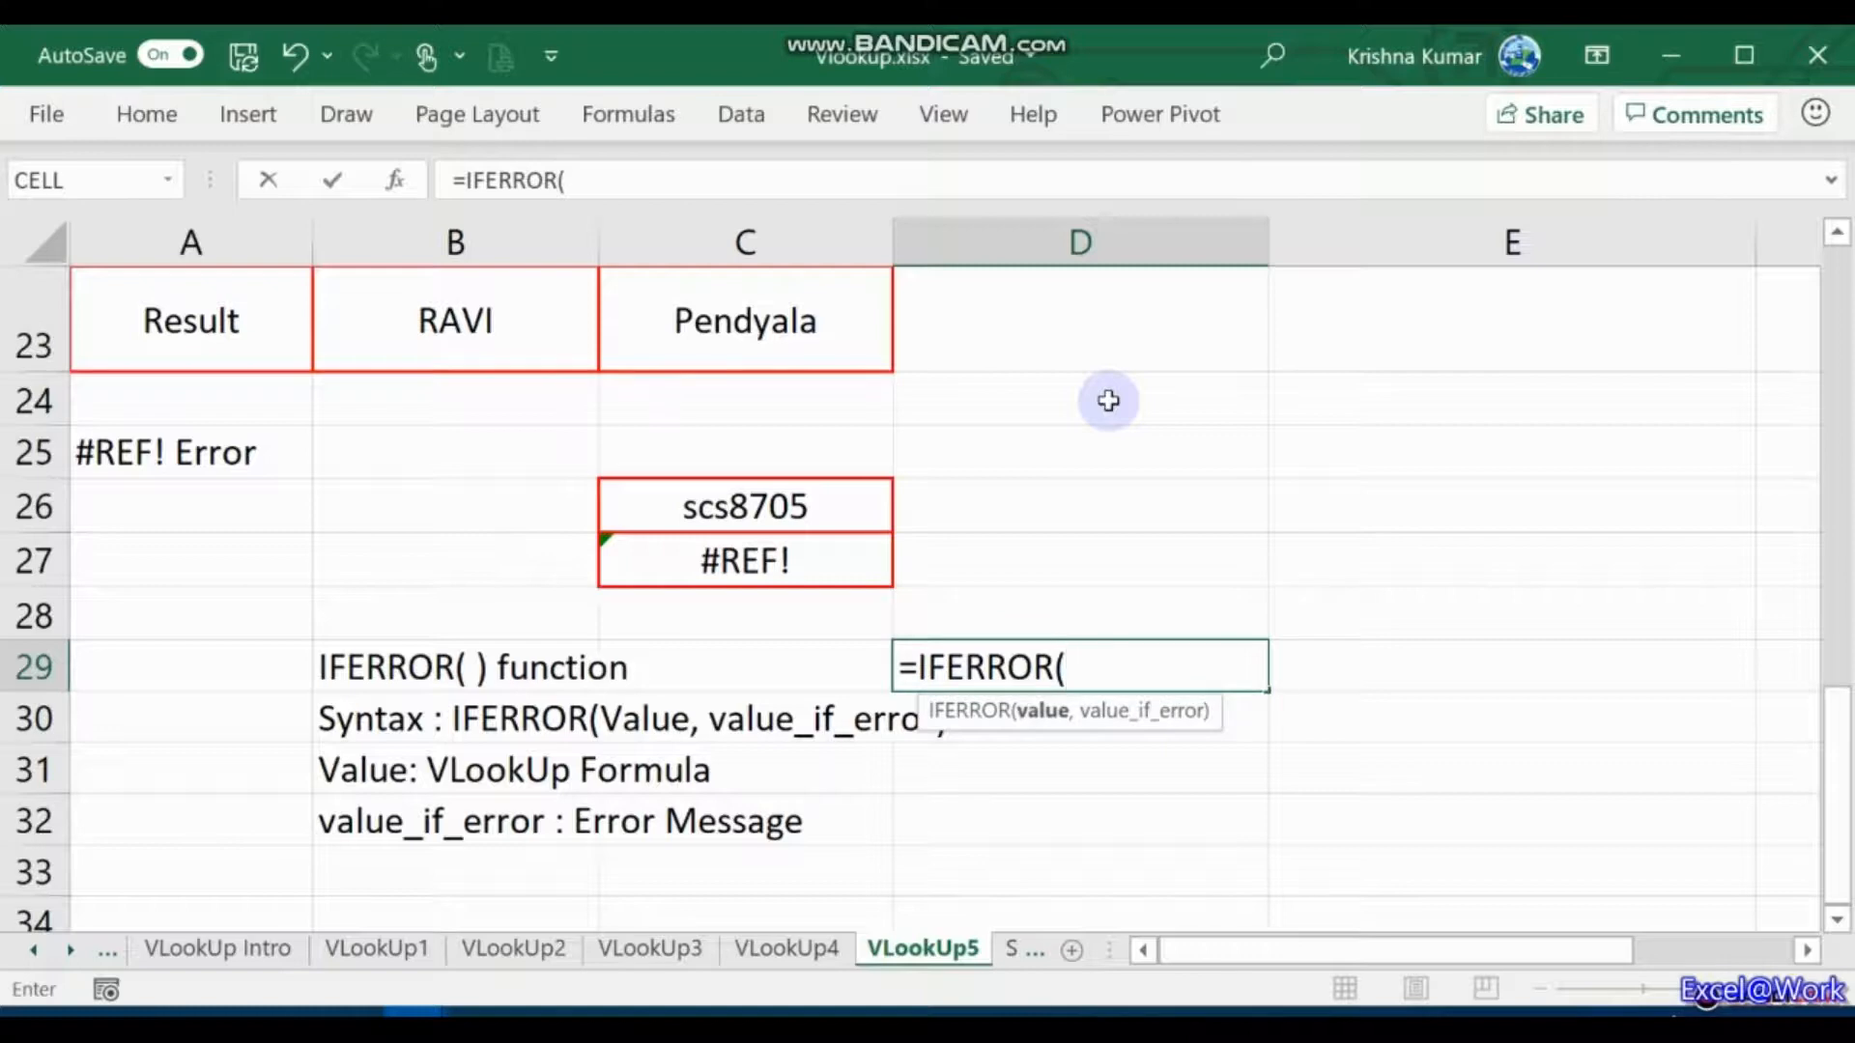
pyautogui.press('Escape')
# Step: Abandon the unfinished IFERROR entry in D29 and select the VLOOKUP formula cell C27
pyautogui.press('Left')
pyautogui.press('Up')
pyautogui.press('Up')
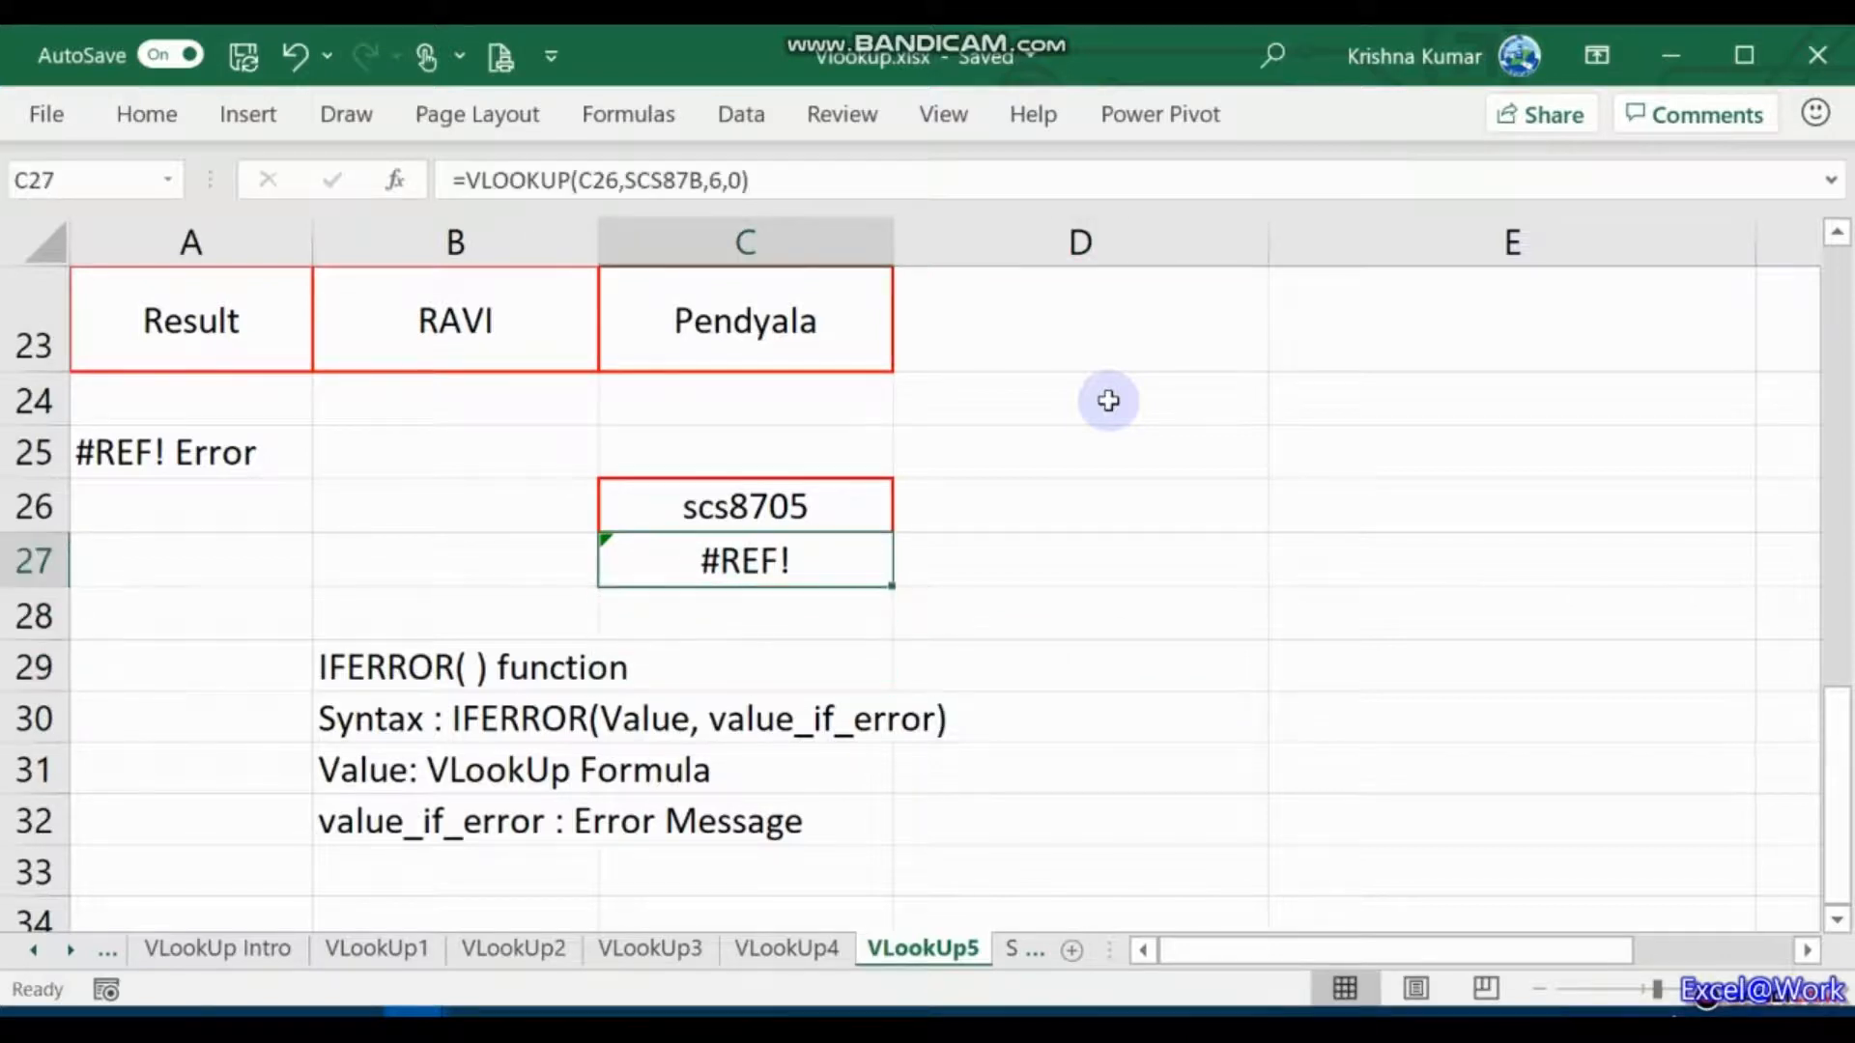
pyautogui.press('F2')
pyautogui.press('Left')
pyautogui.press('Left')
pyautogui.press('Left')
pyautogui.press('Left')
pyautogui.press('Left')
pyautogui.press('Left')
pyautogui.press('Left')
pyautogui.press('Left')
pyautogui.press('Left')
pyautogui.press('Left')
pyautogui.press('Left')
pyautogui.press('Left')
pyautogui.press('Left')
pyautogui.press('Left')
pyautogui.press('Left')
pyautogui.press('Left')
pyautogui.press('Left')
pyautogui.press('Left')
pyautogui.press('Left')
pyautogui.press('Left')
pyautogui.press('Escape')
pyautogui.press('Right')
pyautogui.press('Left')
# Step: Insert the opening of an IFERROR function directly before VLOOKUP in the C27 formula
pyautogui.press('F2')
pyautogui.press('Home')
pyautogui.press('Right')
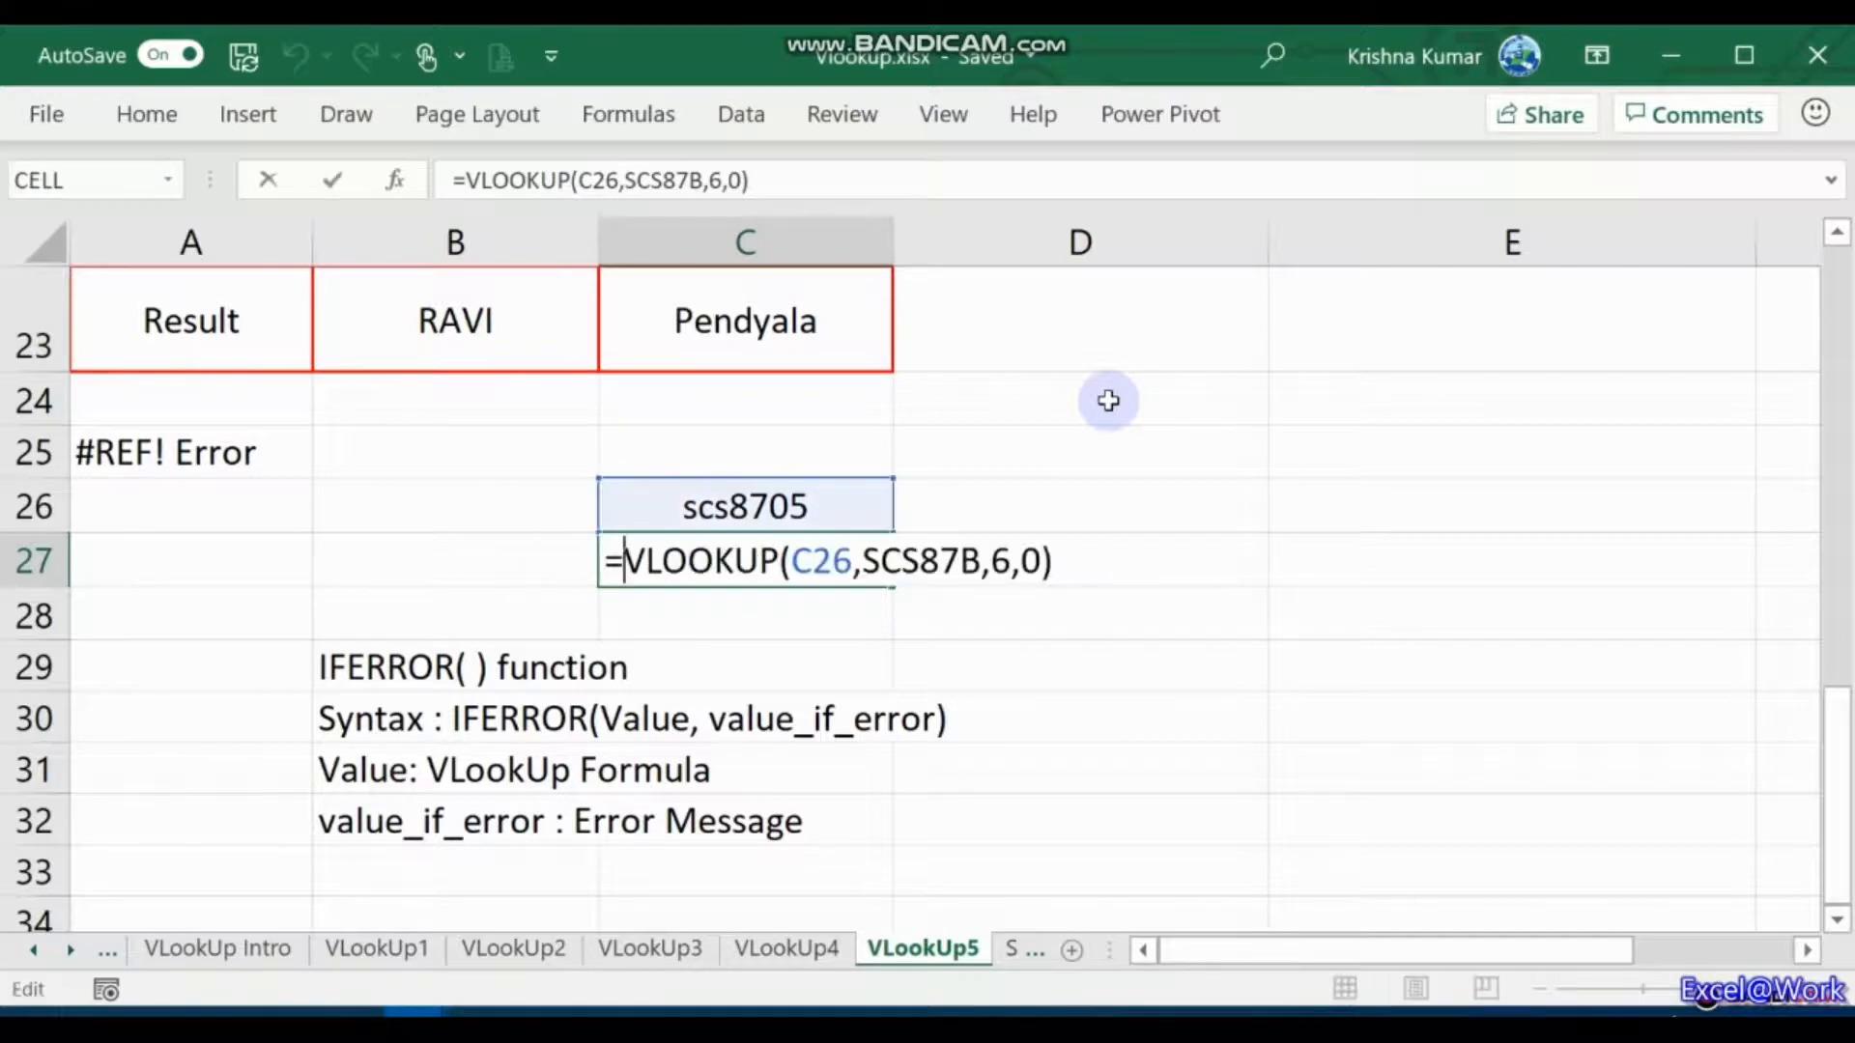
pyautogui.write('ife')
pyautogui.write('rror(')
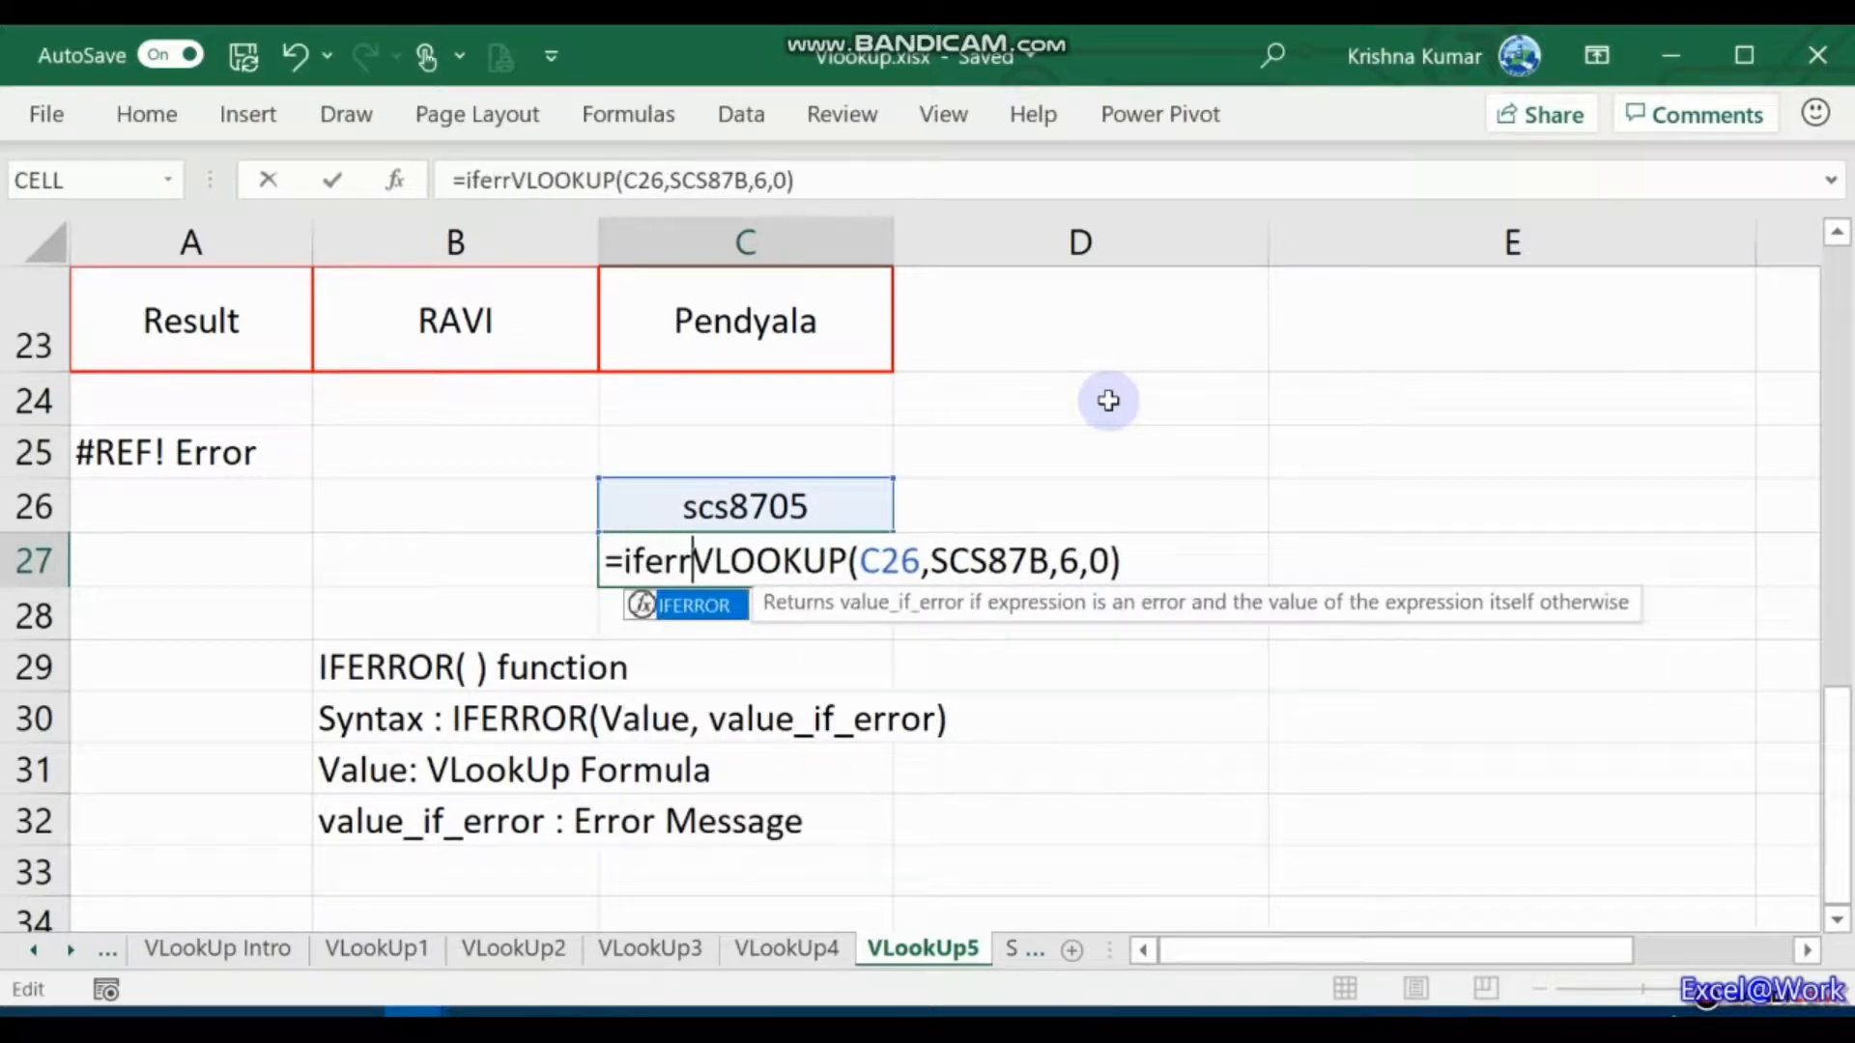
# Step: Add the error message "Please check your column number" as the value_if_error argument after the VLOOKUP part in C27
pyautogui.press('Right')
pyautogui.press('Right')
pyautogui.press('Right')
pyautogui.press('Right')
pyautogui.press('Right')
pyautogui.press('Right')
pyautogui.press('Right')
pyautogui.press('Right')
pyautogui.press('Right')
pyautogui.press('Right')
pyautogui.press('Right')
pyautogui.press('Right')
pyautogui.press('Right')
pyautogui.press('Right')
pyautogui.press('Right')
pyautogui.press('Right')
pyautogui.press('Right')
pyautogui.press('Right')
pyautogui.press('Right')
pyautogui.press('Right')
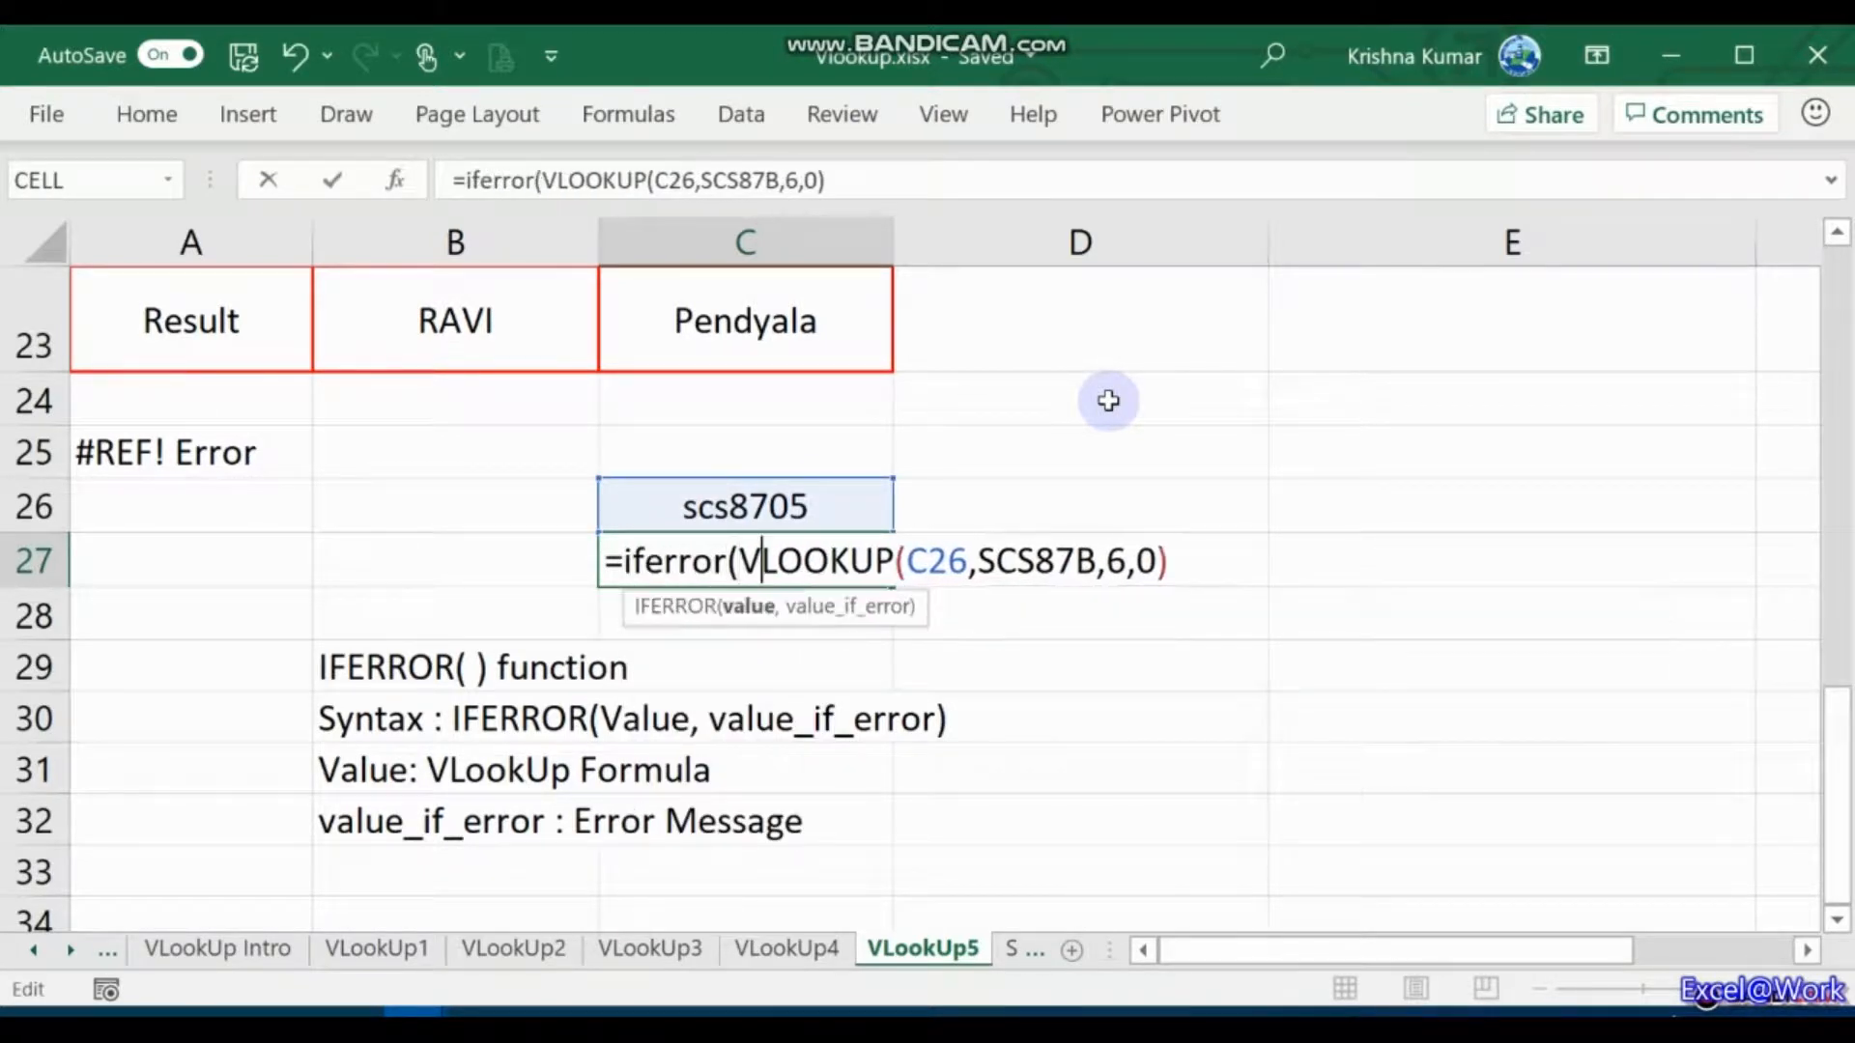
pyautogui.press('Right')
pyautogui.write(",'")
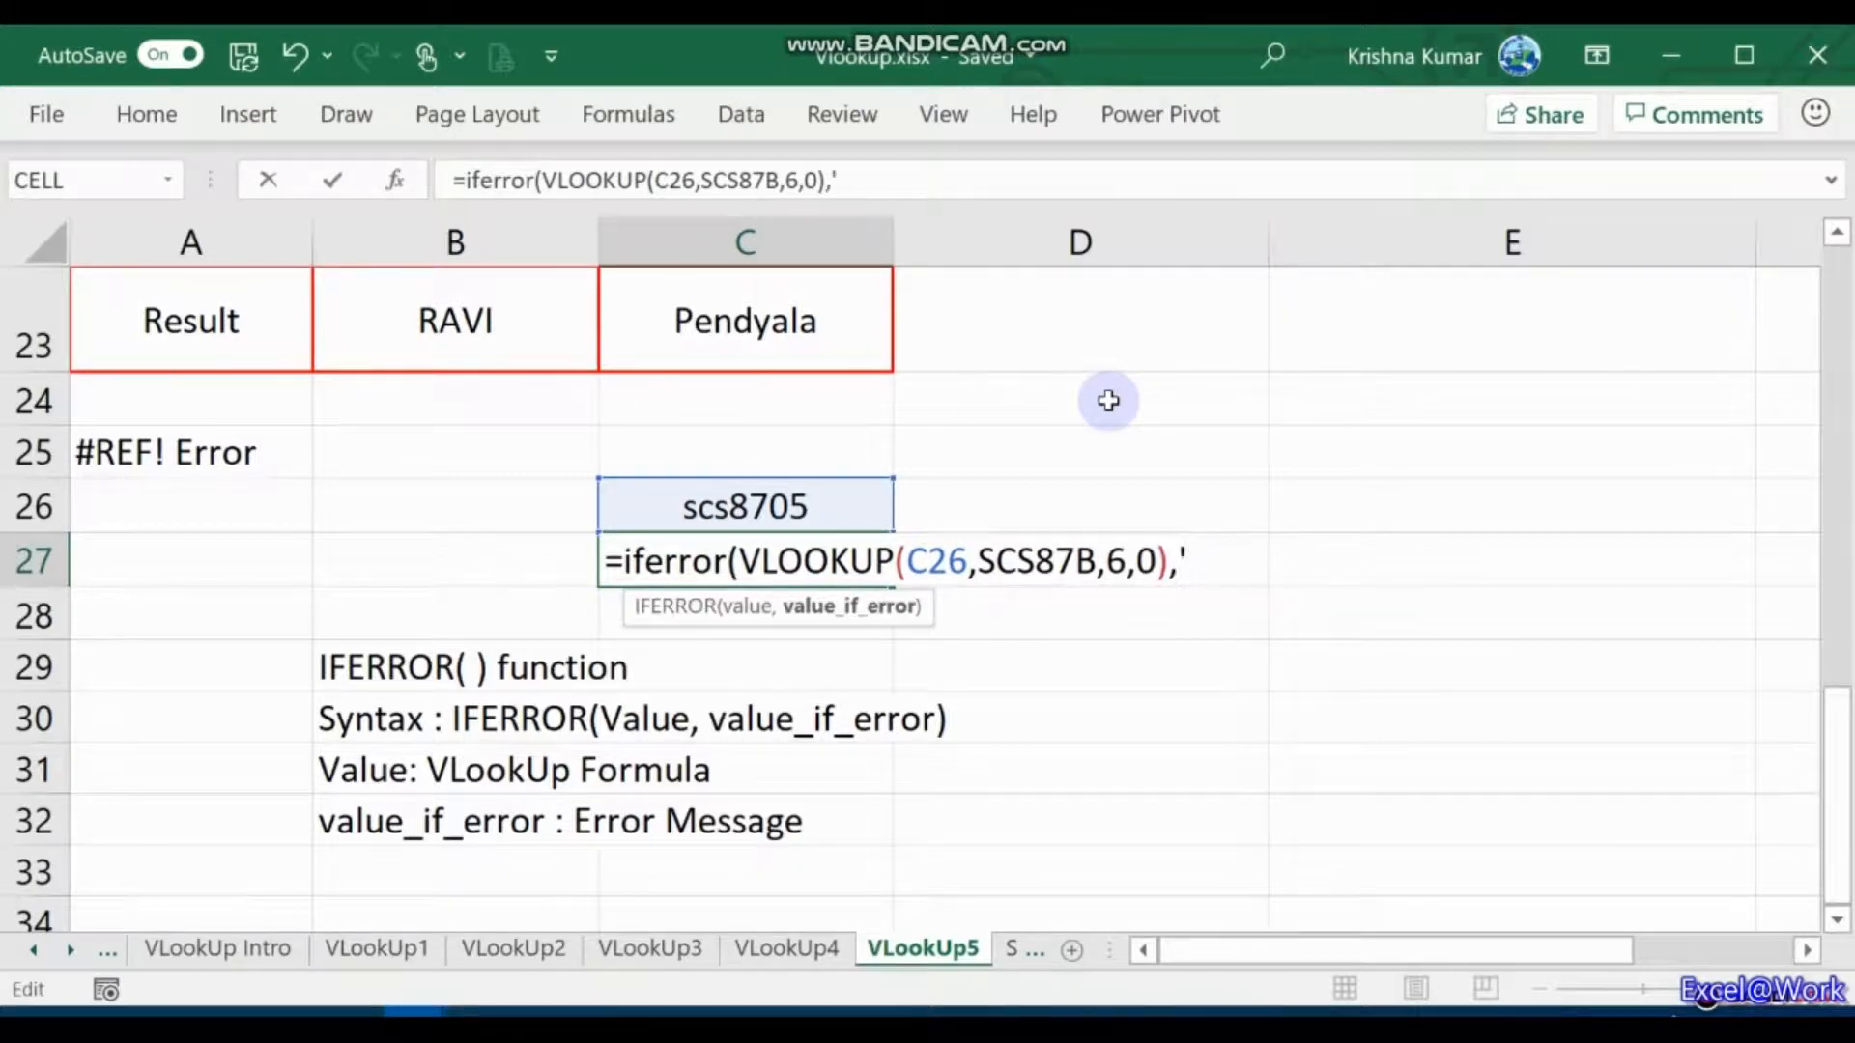
pyautogui.press('BackSpace')
pyautogui.write('"Please')
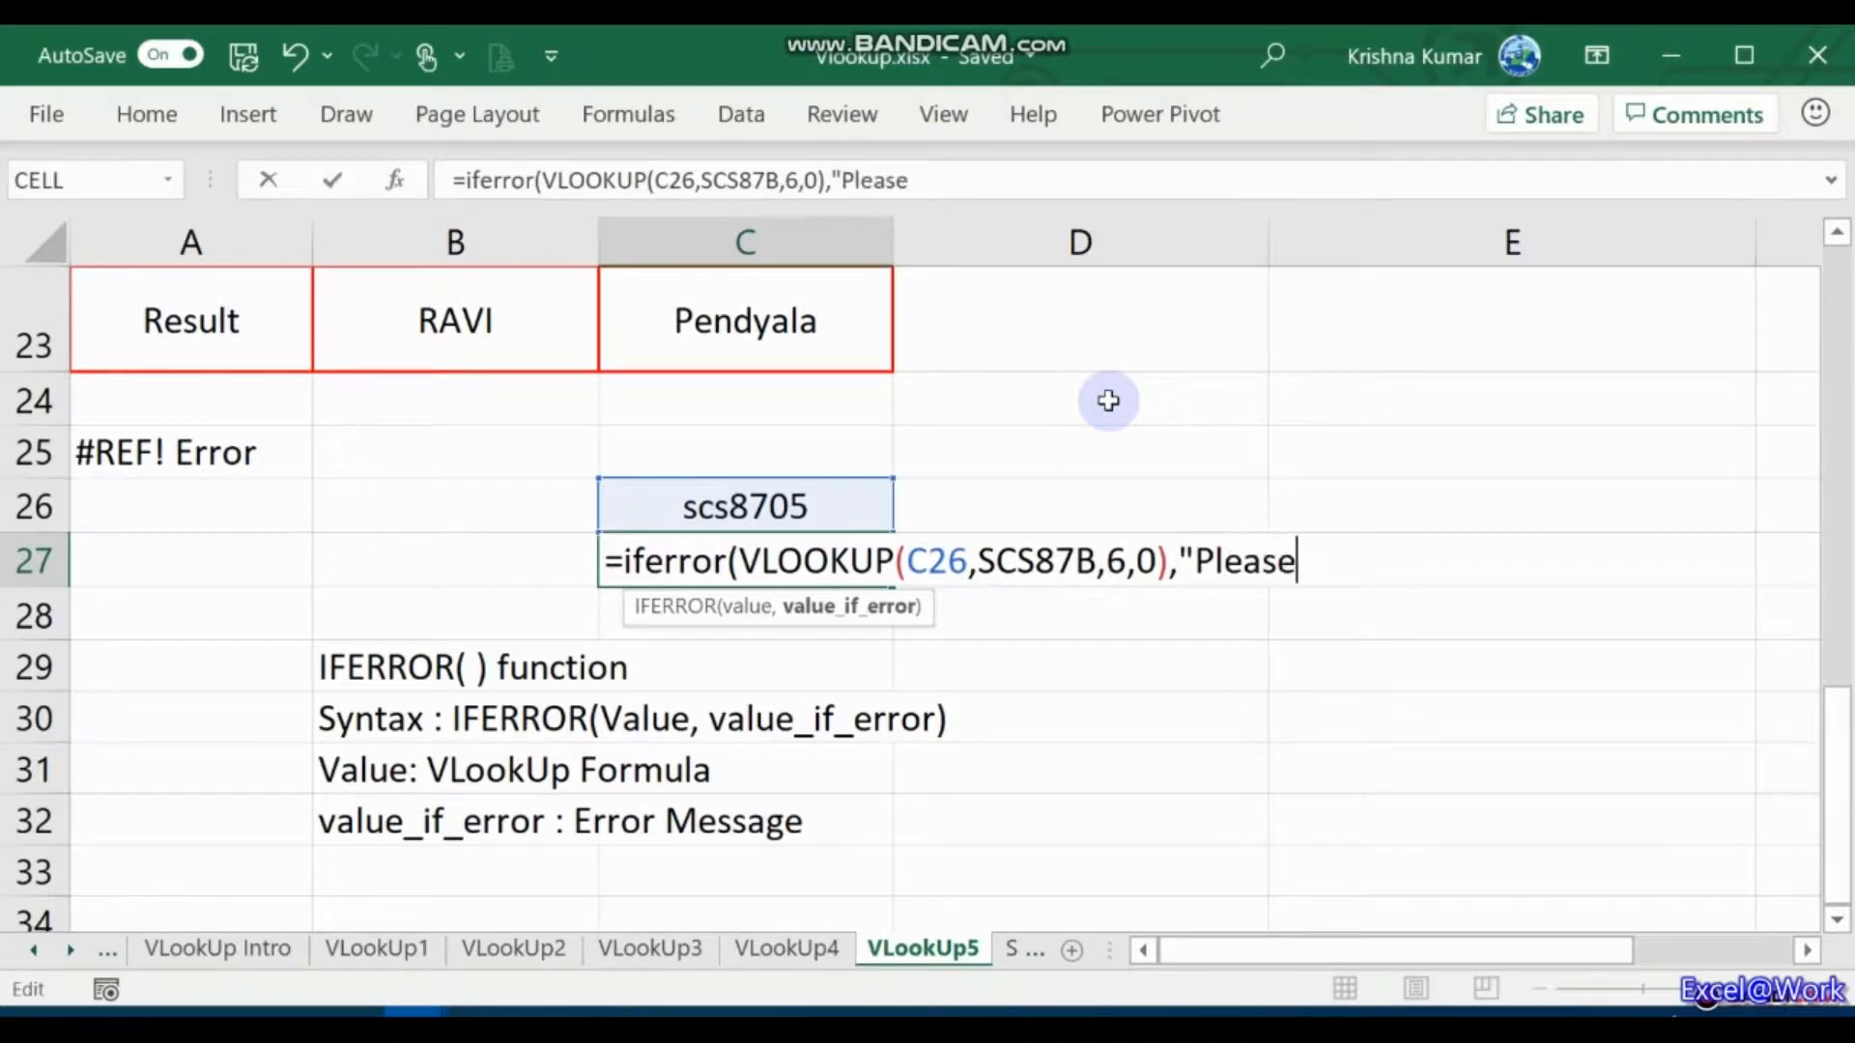
pyautogui.write(' check y')
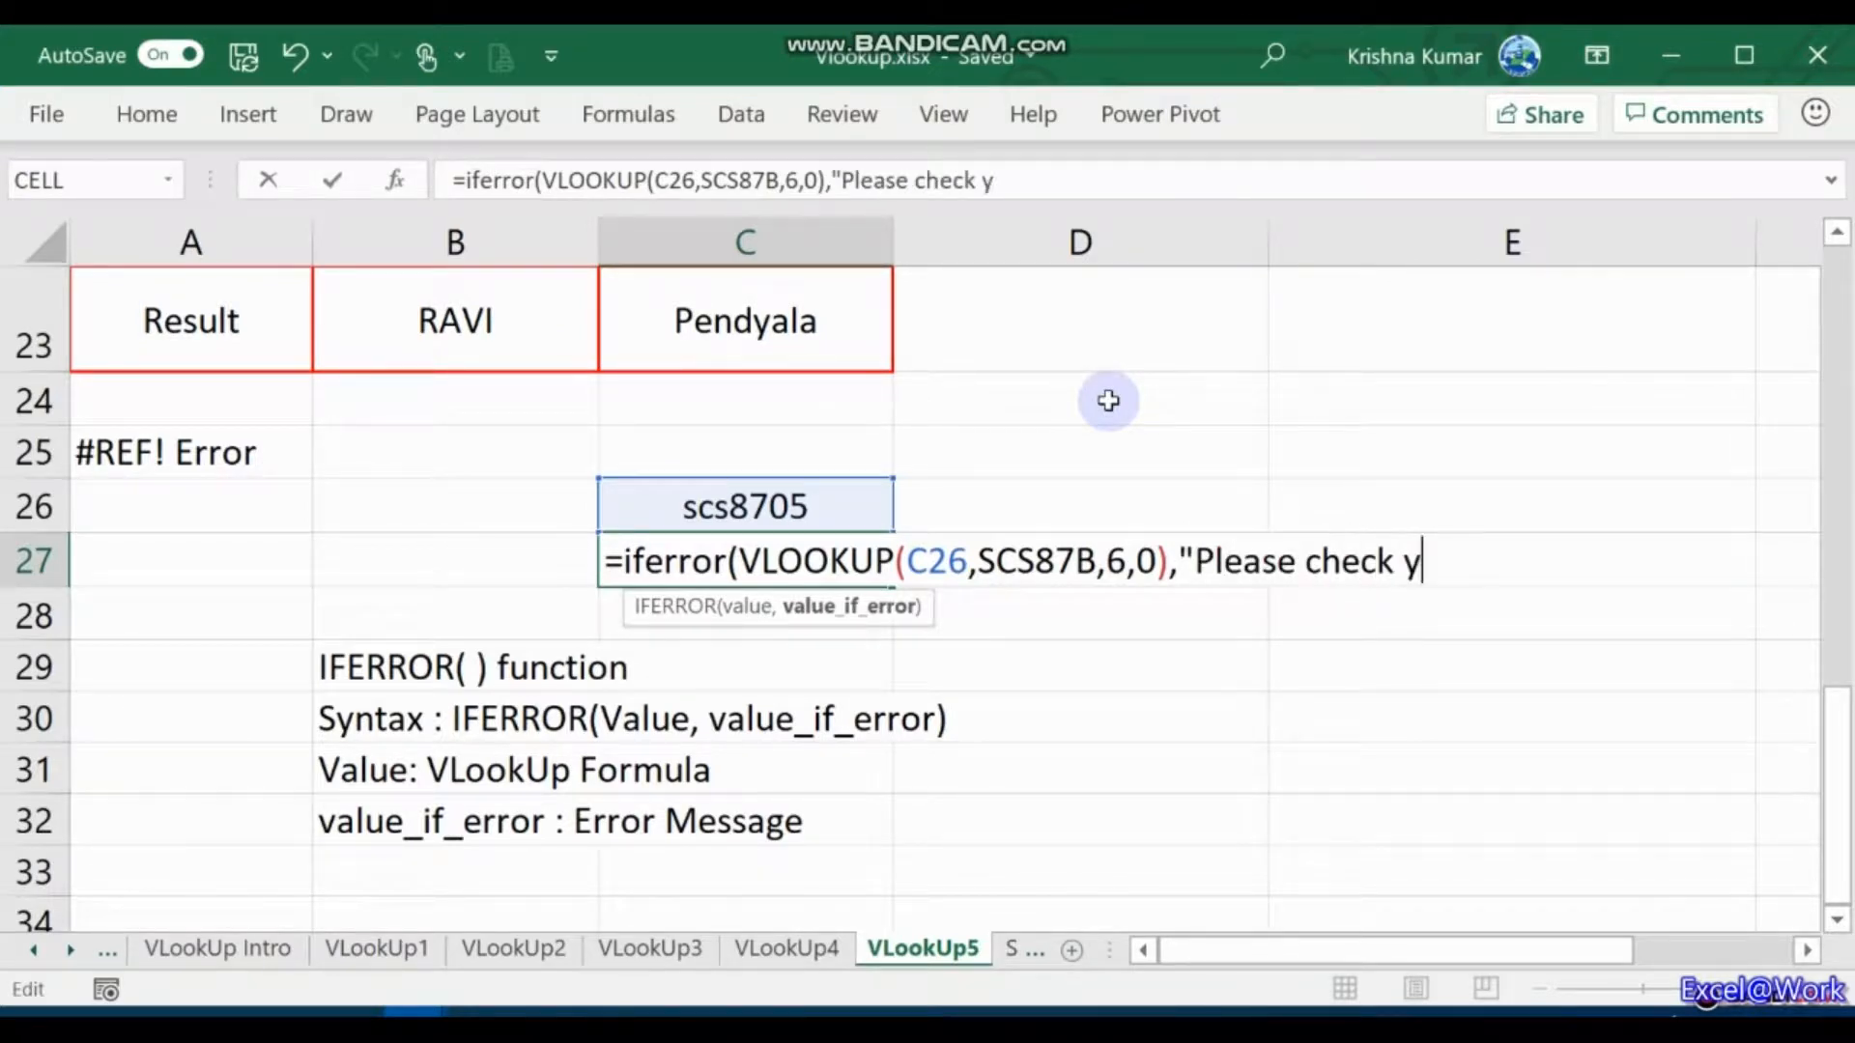
pyautogui.write('our colu')
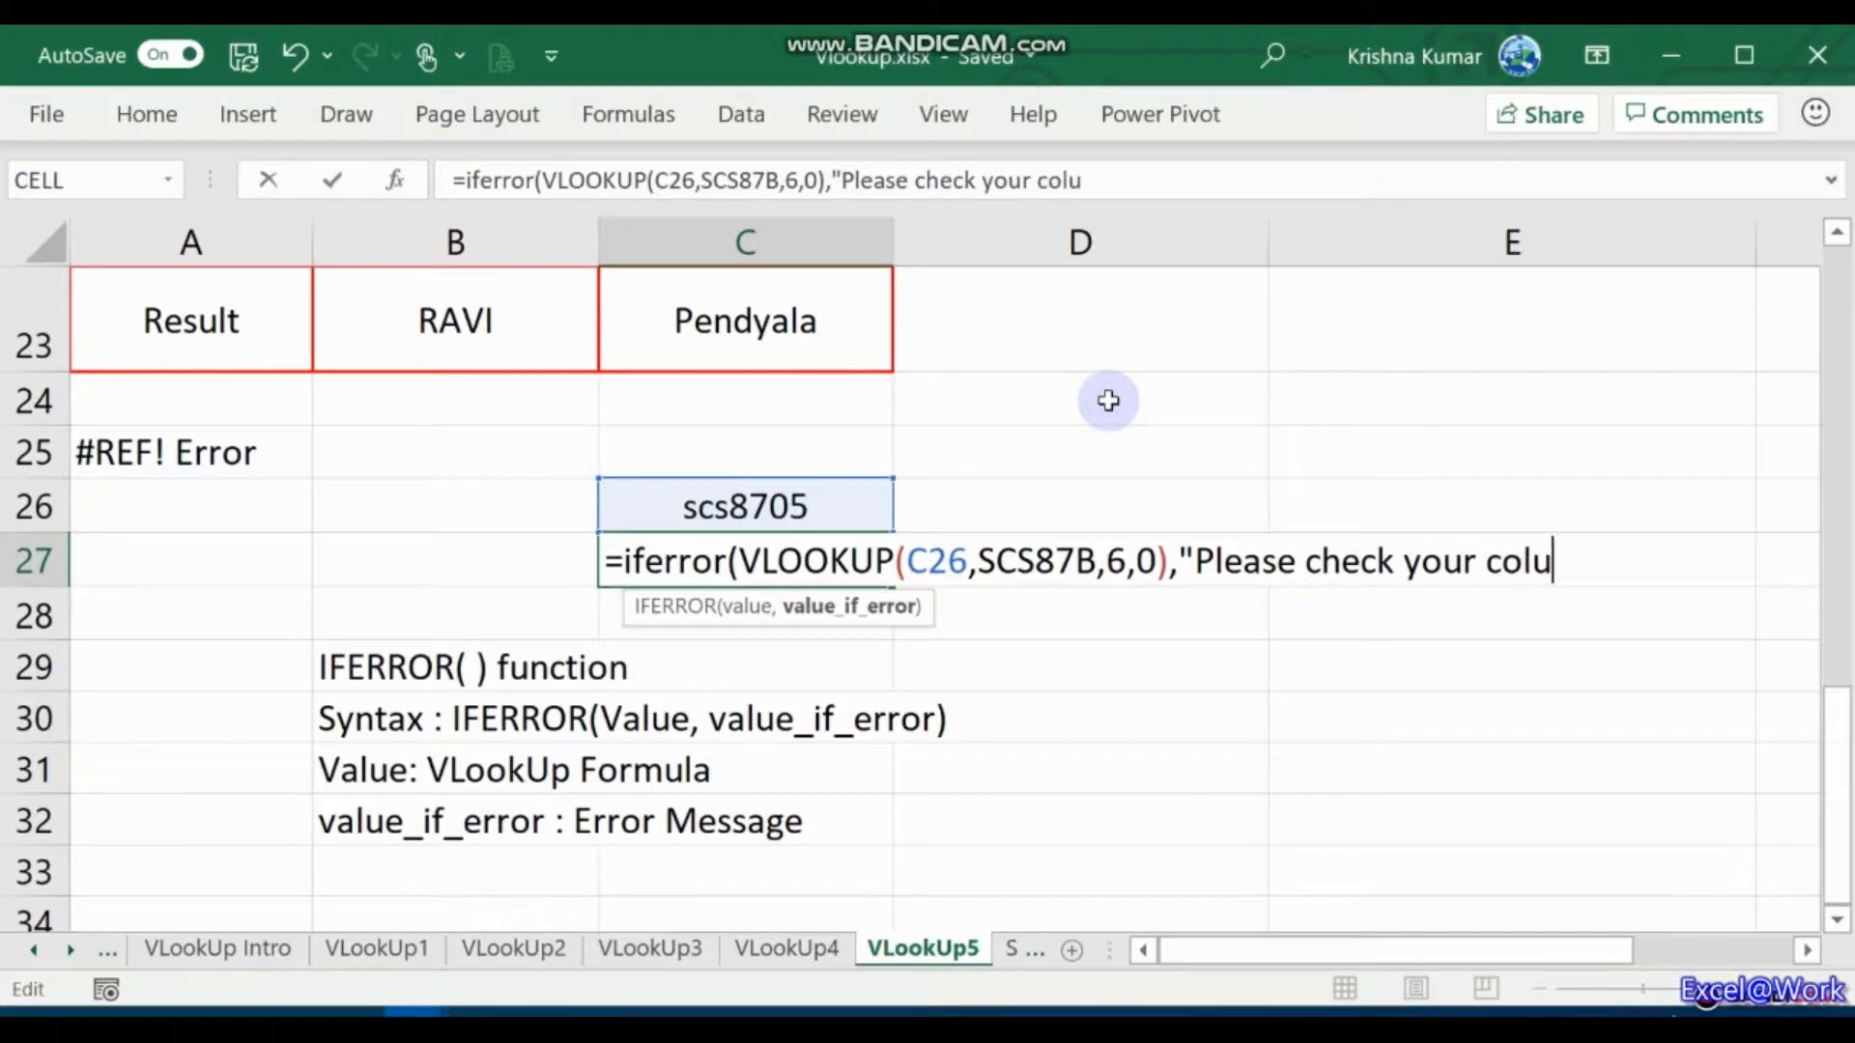
pyautogui.write('mn number')
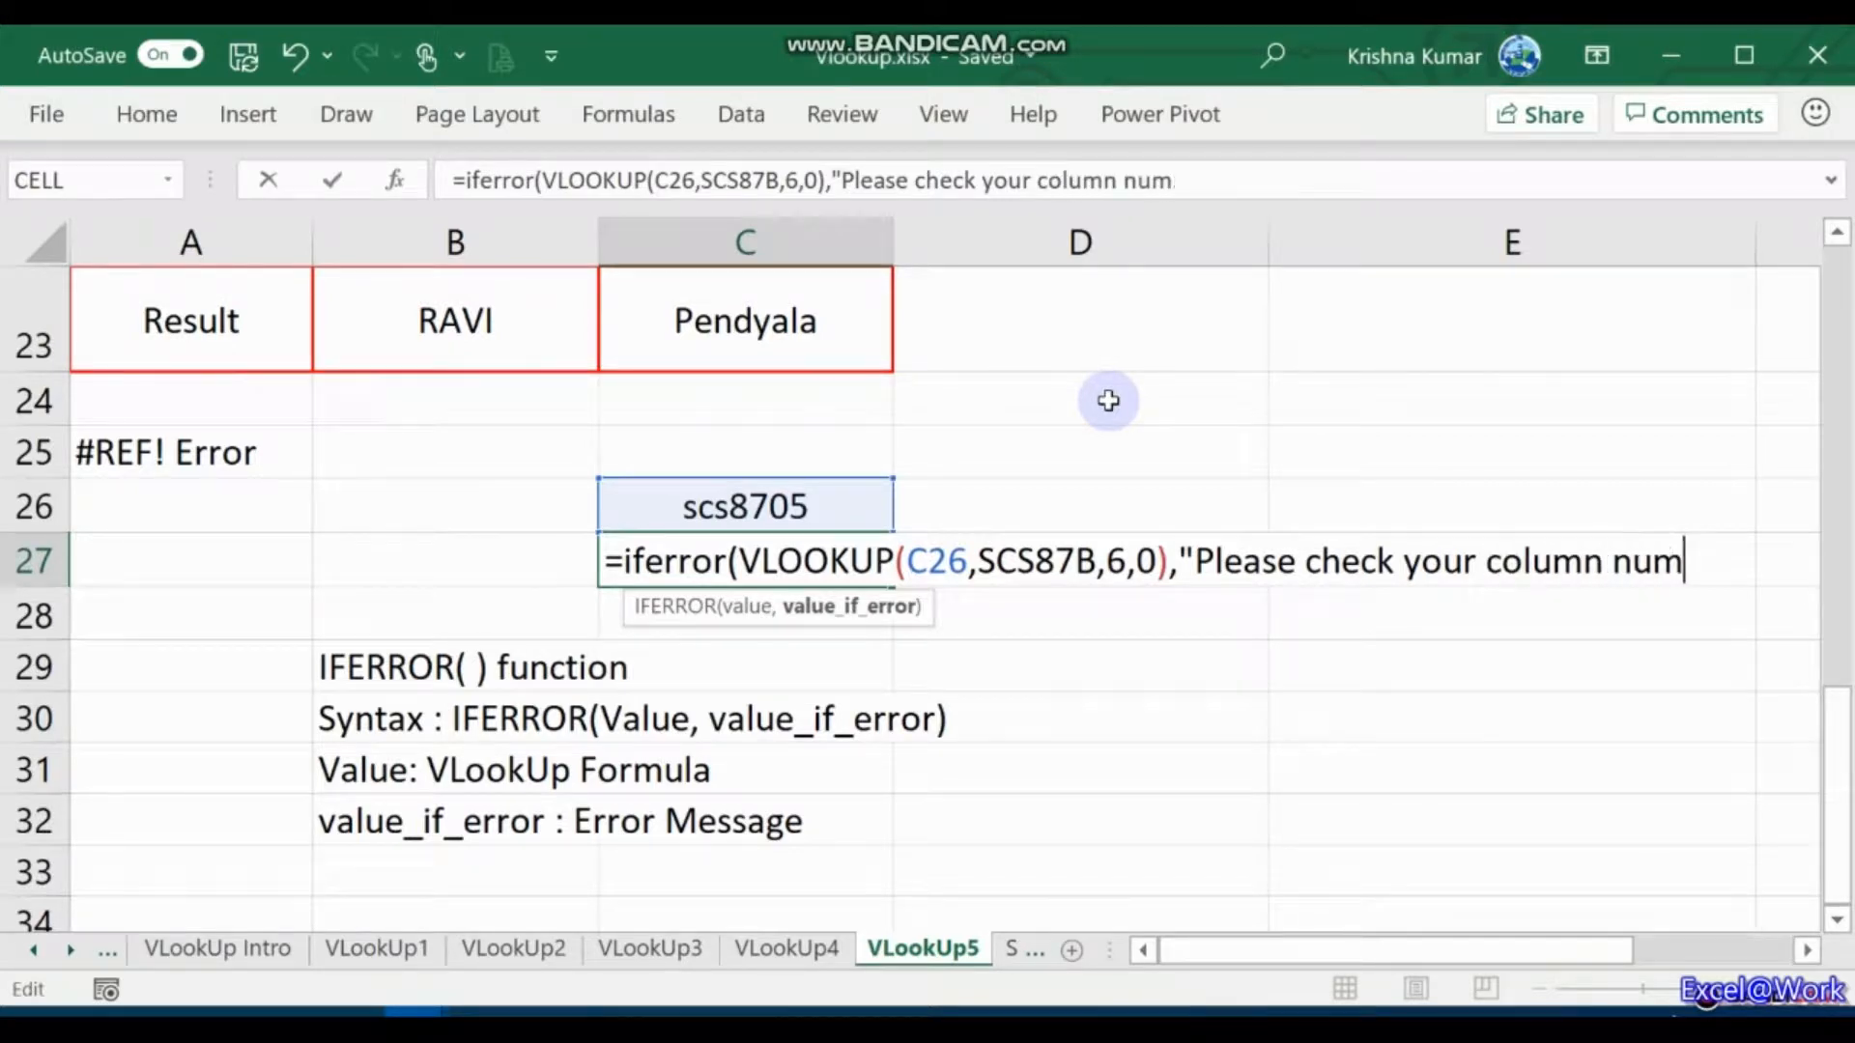
# Step: Remove the word "your" from the error message, then close the quotation and the IFERROR parenthesis and commit the C27 formula
pyautogui.press('Left')
pyautogui.hotkey('ctrl', 'Left')
pyautogui.hotkey('ctrl', 'Left')
pyautogui.hotkey('ctrl', 'Left')
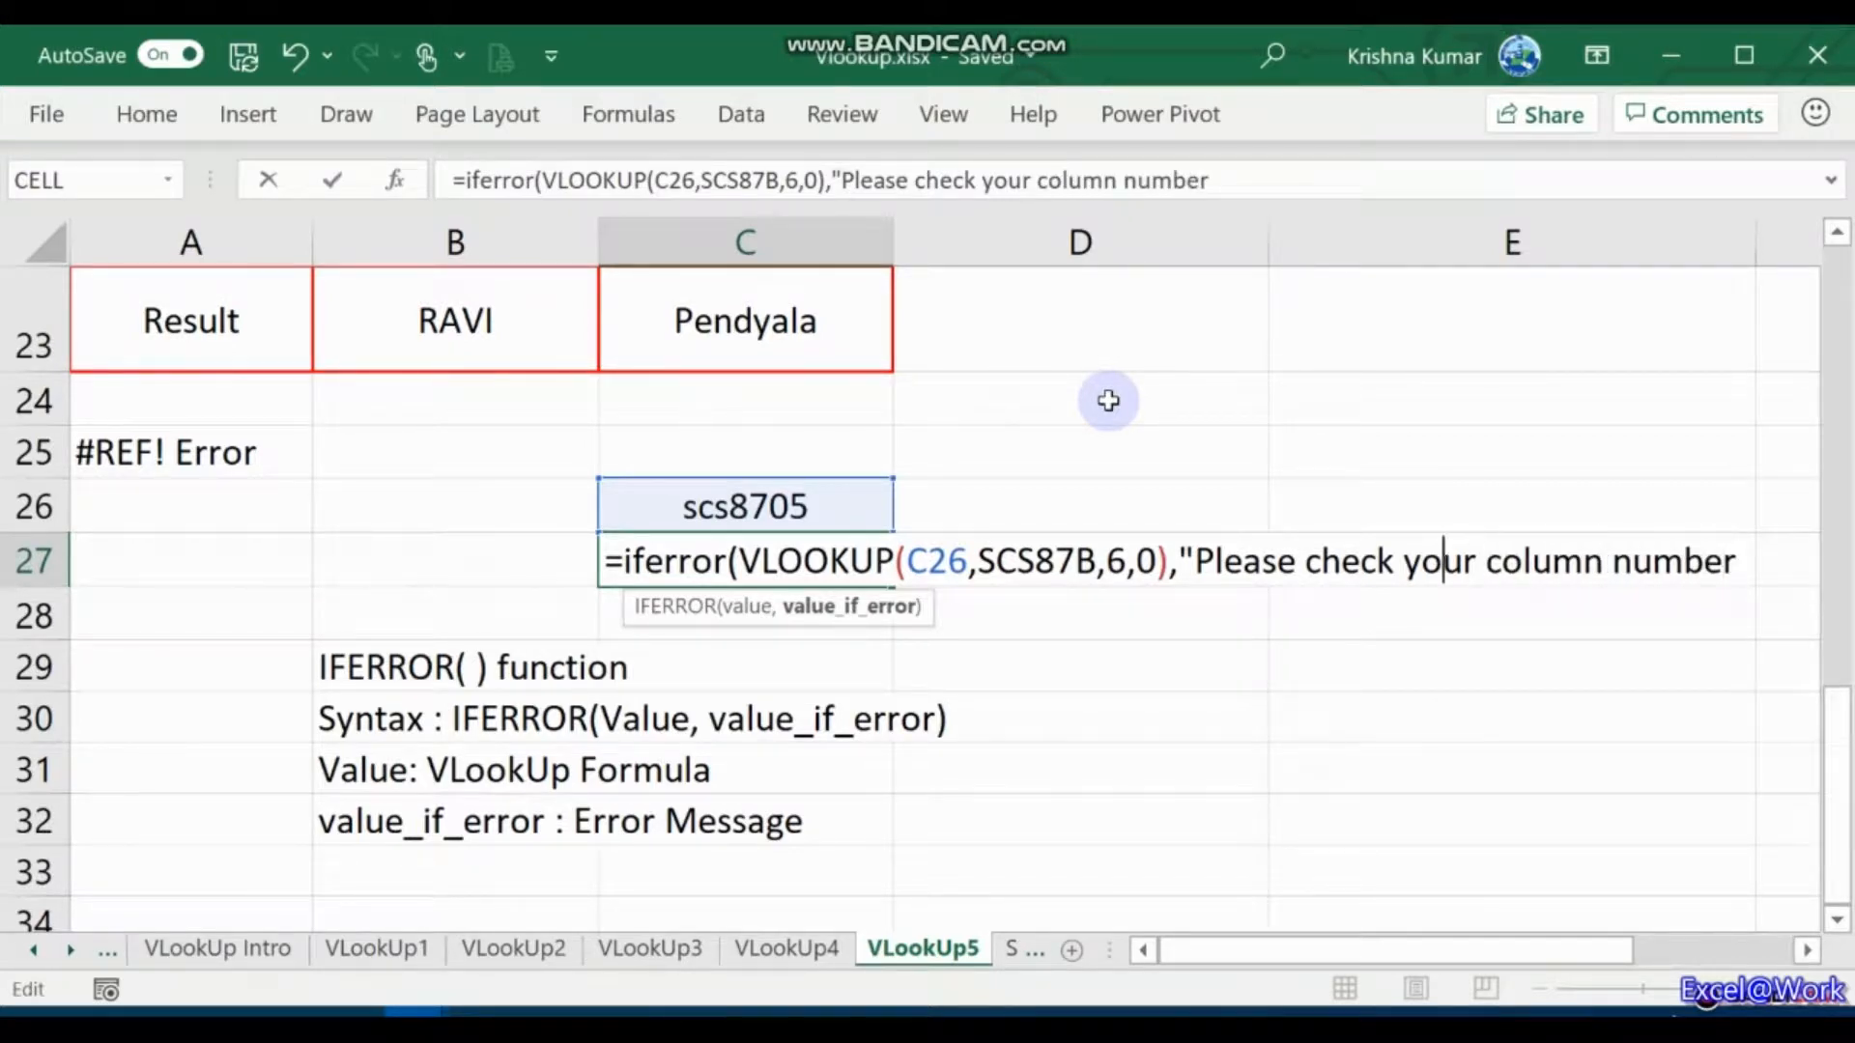
pyautogui.hotkey('ctrl', 'shift', 'Right')
pyautogui.press('Delete')
pyautogui.press('End')
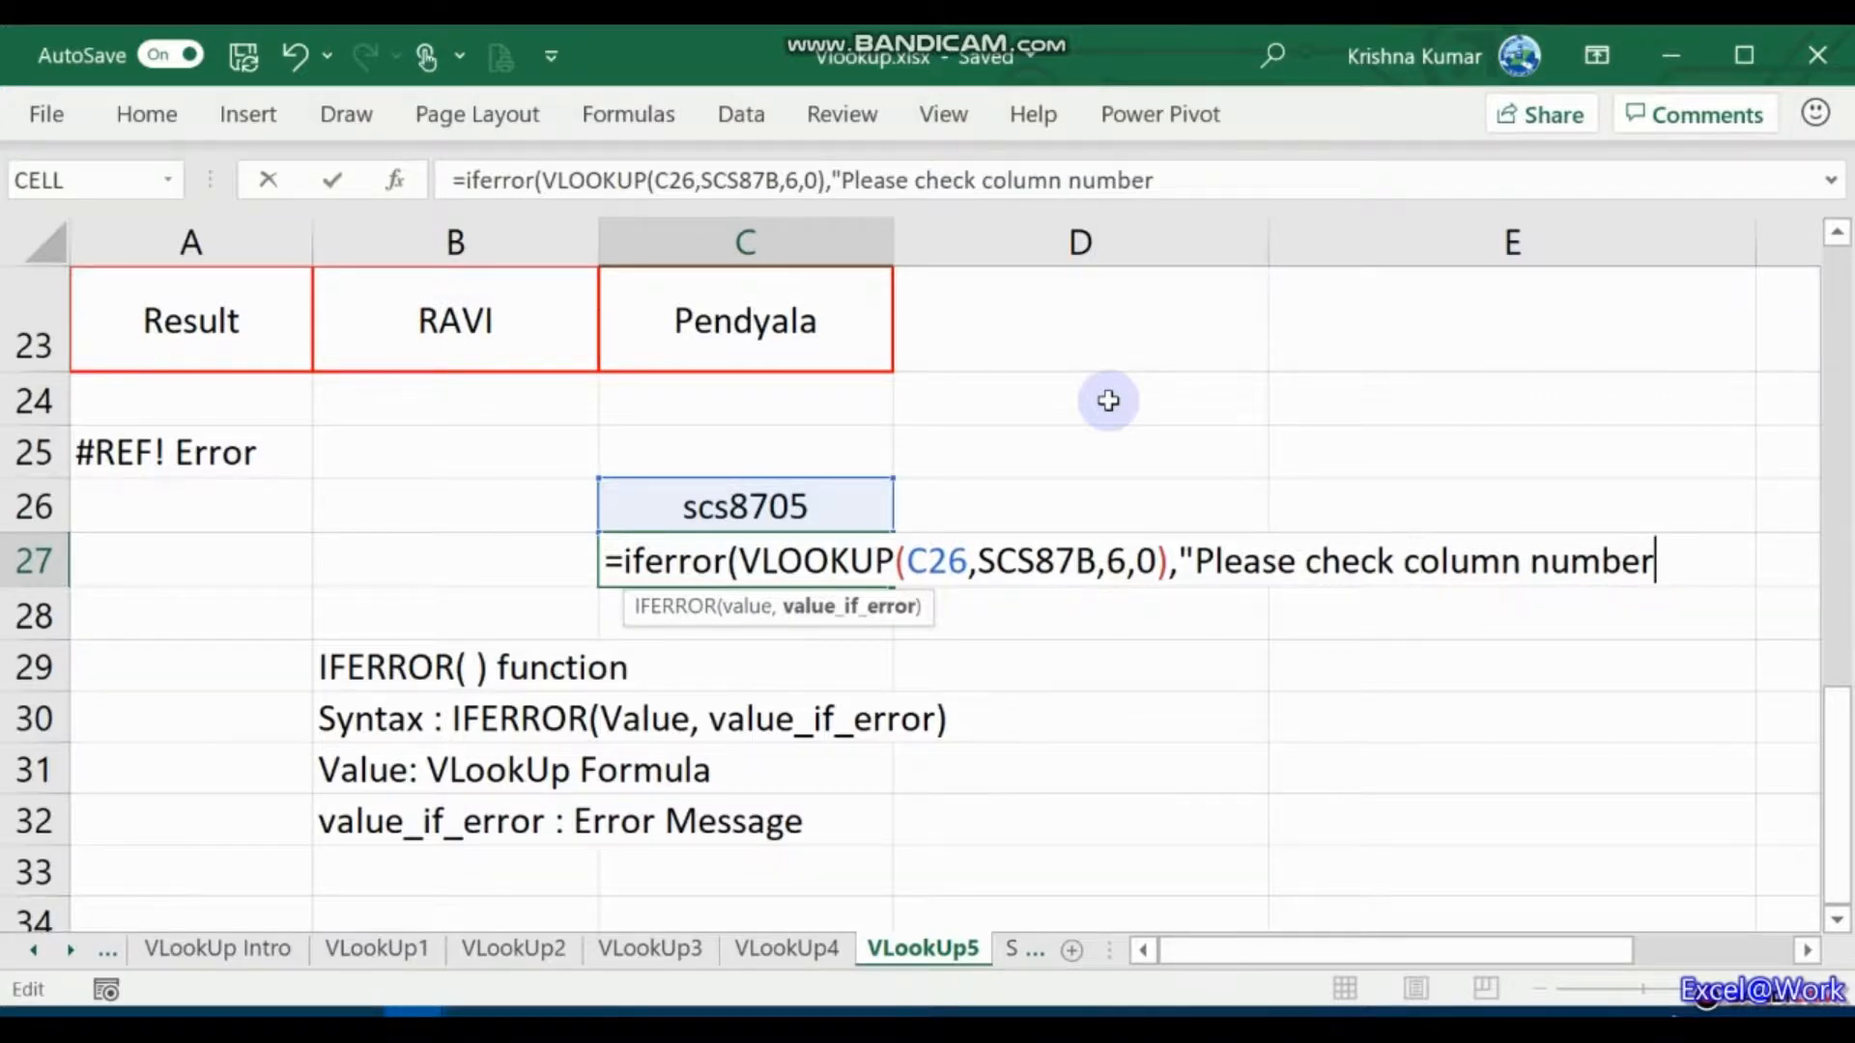
pyautogui.write('")')
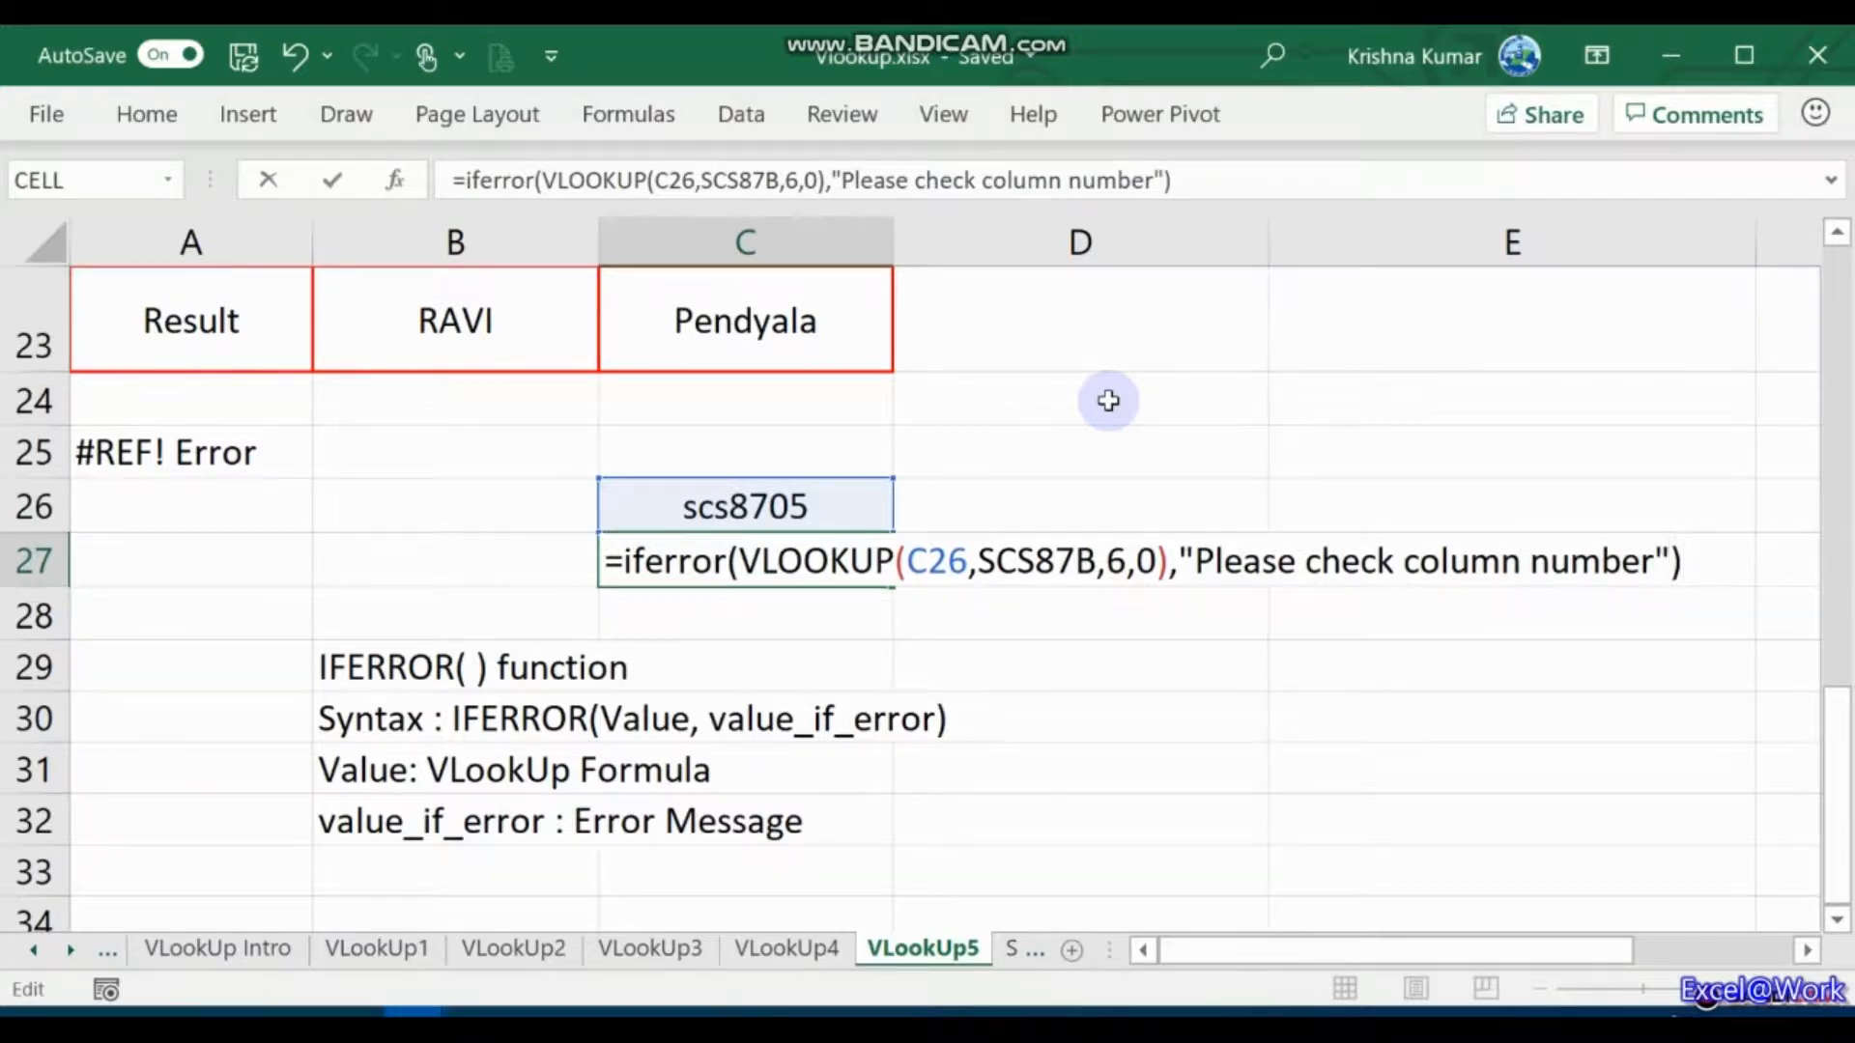
pyautogui.press('Return')
pyautogui.press('Up')
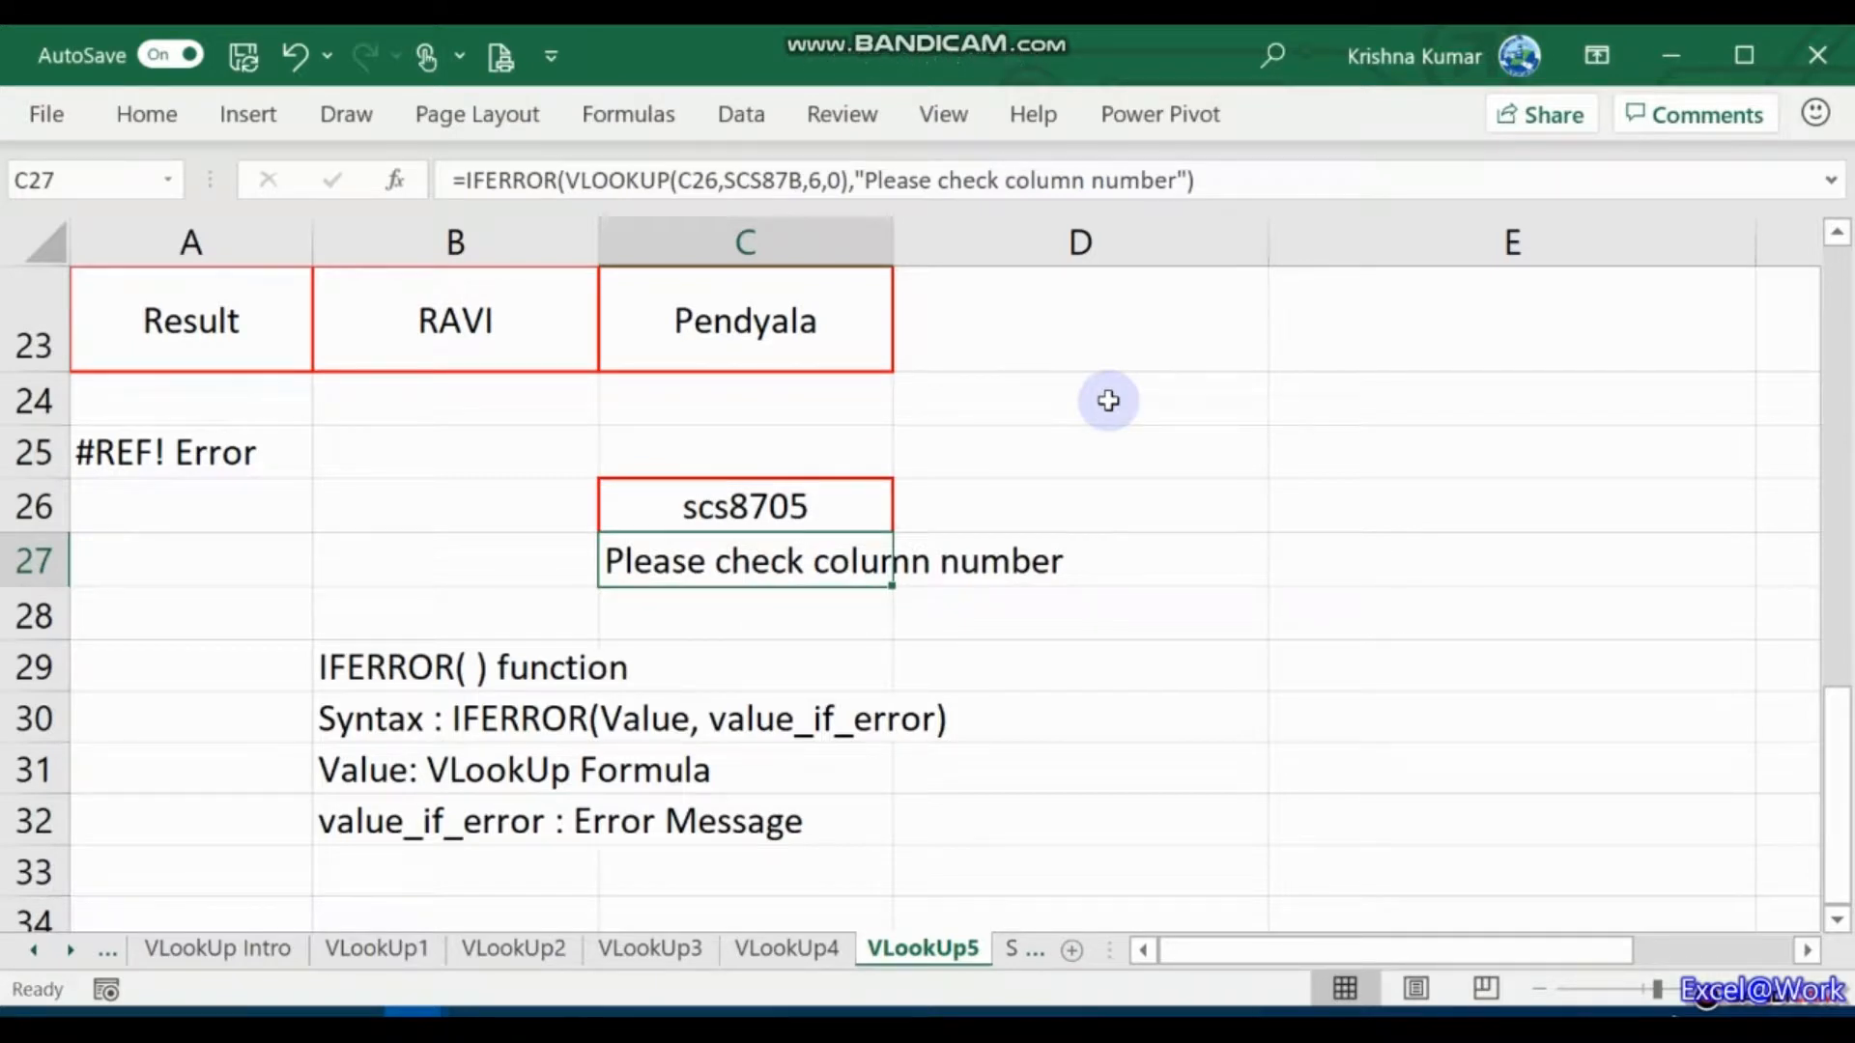
# Step: Return to cell A1 to review the sheet's title and data table
pyautogui.press('Up')
pyautogui.press('Up')
pyautogui.press('Up')
pyautogui.press('Up')
pyautogui.press('Up')
pyautogui.press('Up')
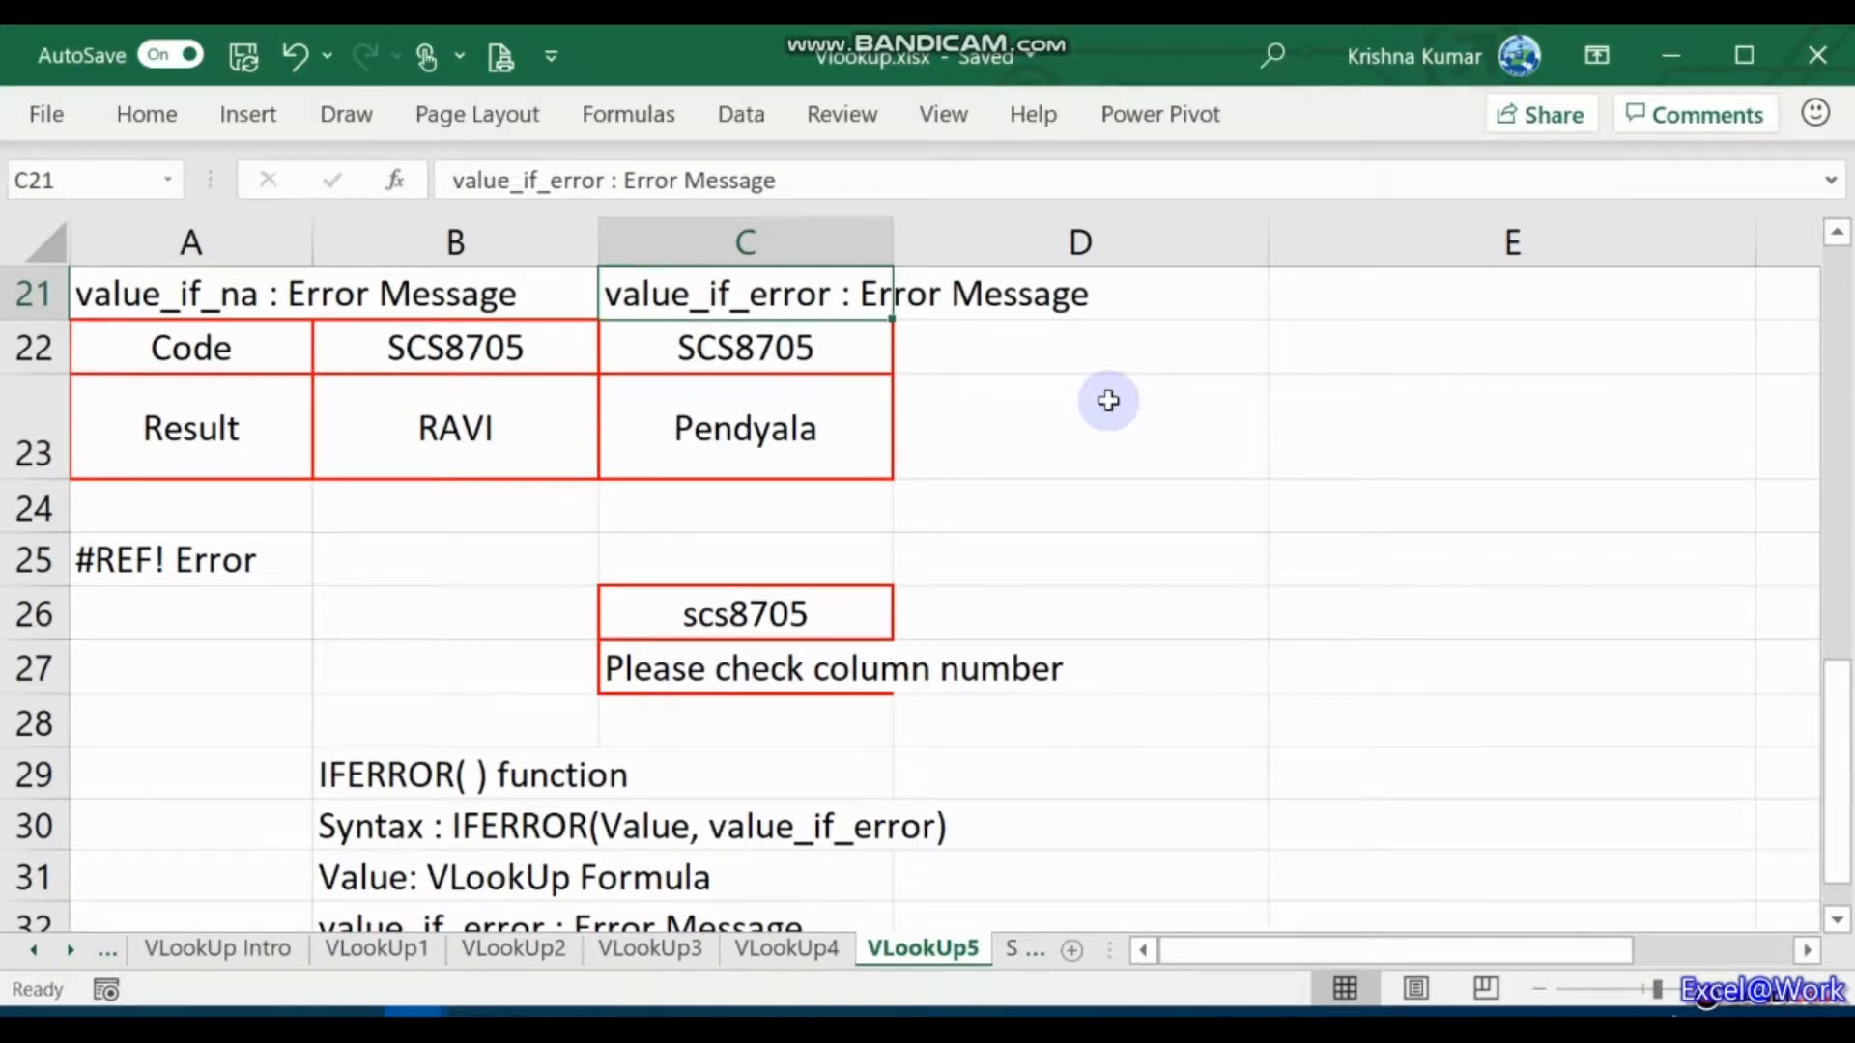
pyautogui.press('Up')
pyautogui.press('Up')
pyautogui.press('Up')
pyautogui.press('Up')
pyautogui.press('Up')
pyautogui.press('Up')
pyautogui.press('Up')
pyautogui.press('Up')
pyautogui.press('Up')
pyautogui.press('Up')
pyautogui.press('Up')
pyautogui.press('Up')
pyautogui.press('Up')
pyautogui.press('Up')
pyautogui.press('Up')
pyautogui.press('Up')
pyautogui.press('Up')
pyautogui.press('Up')
pyautogui.press('Up')
pyautogui.press('Up')
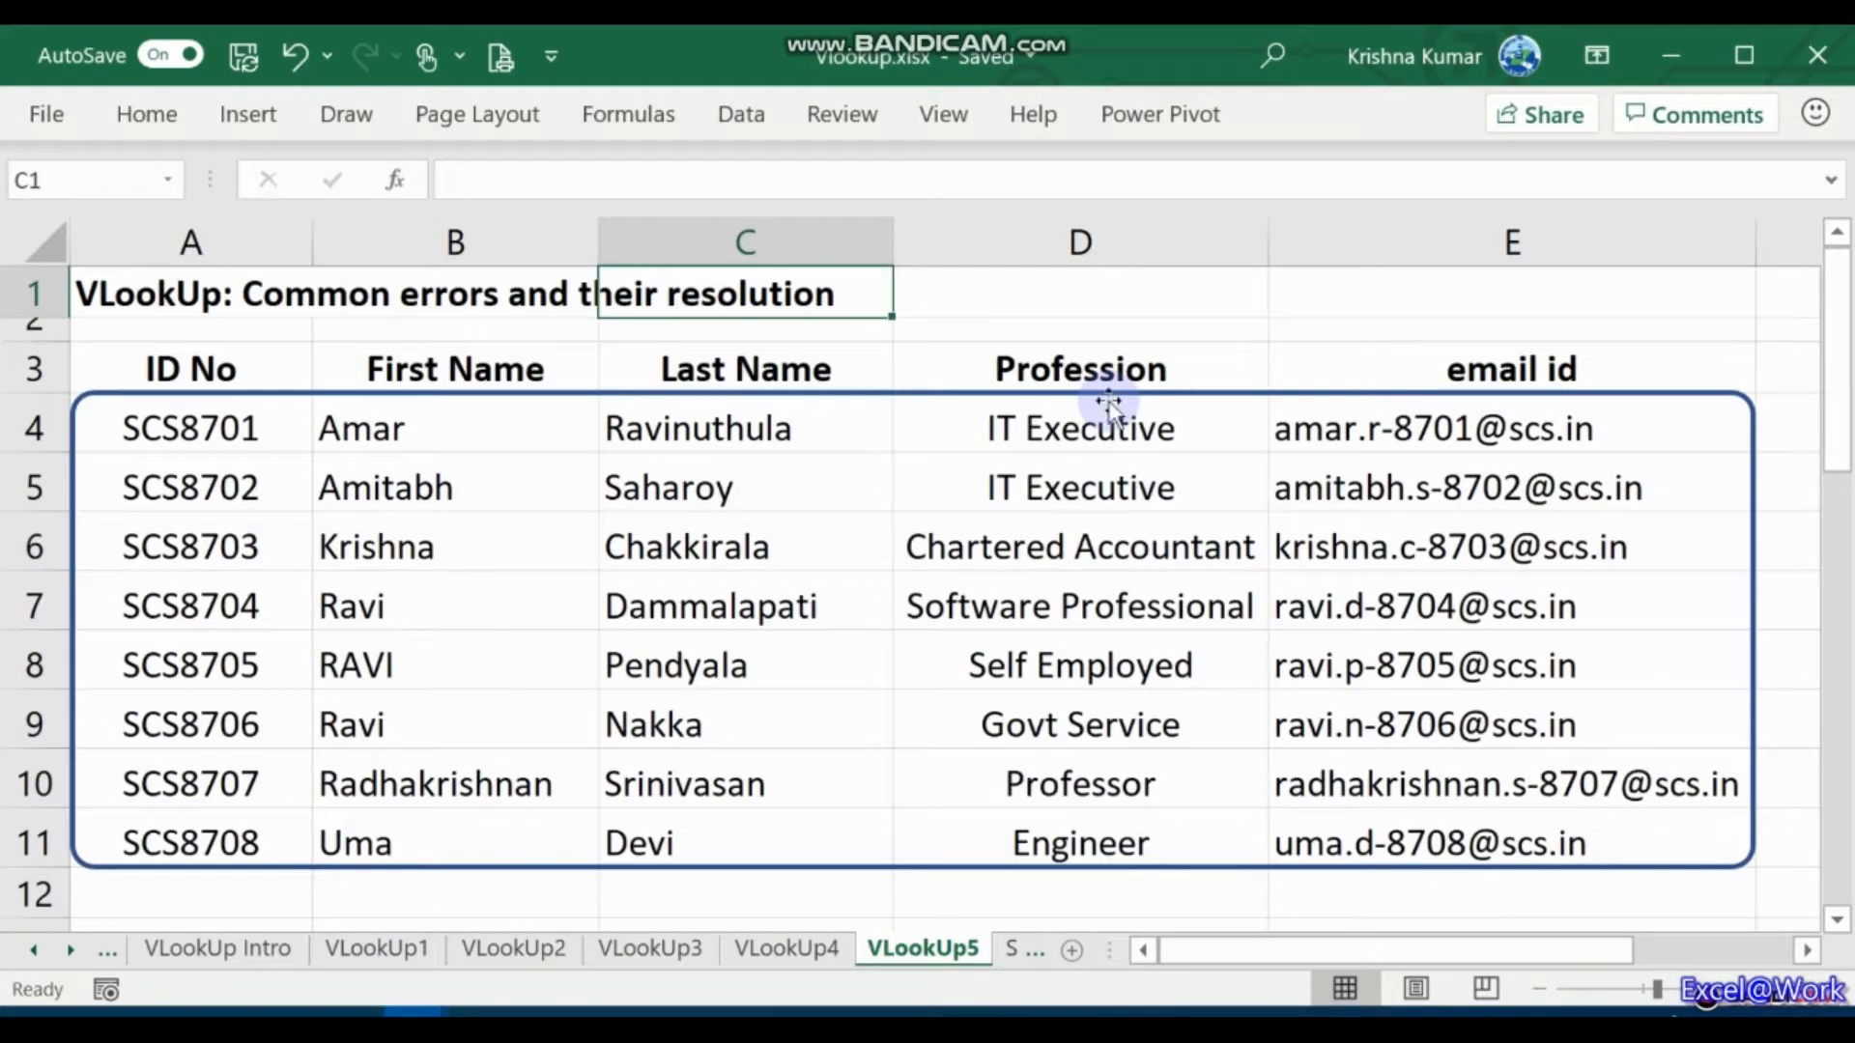
pyautogui.press('Left')
pyautogui.press('Left')
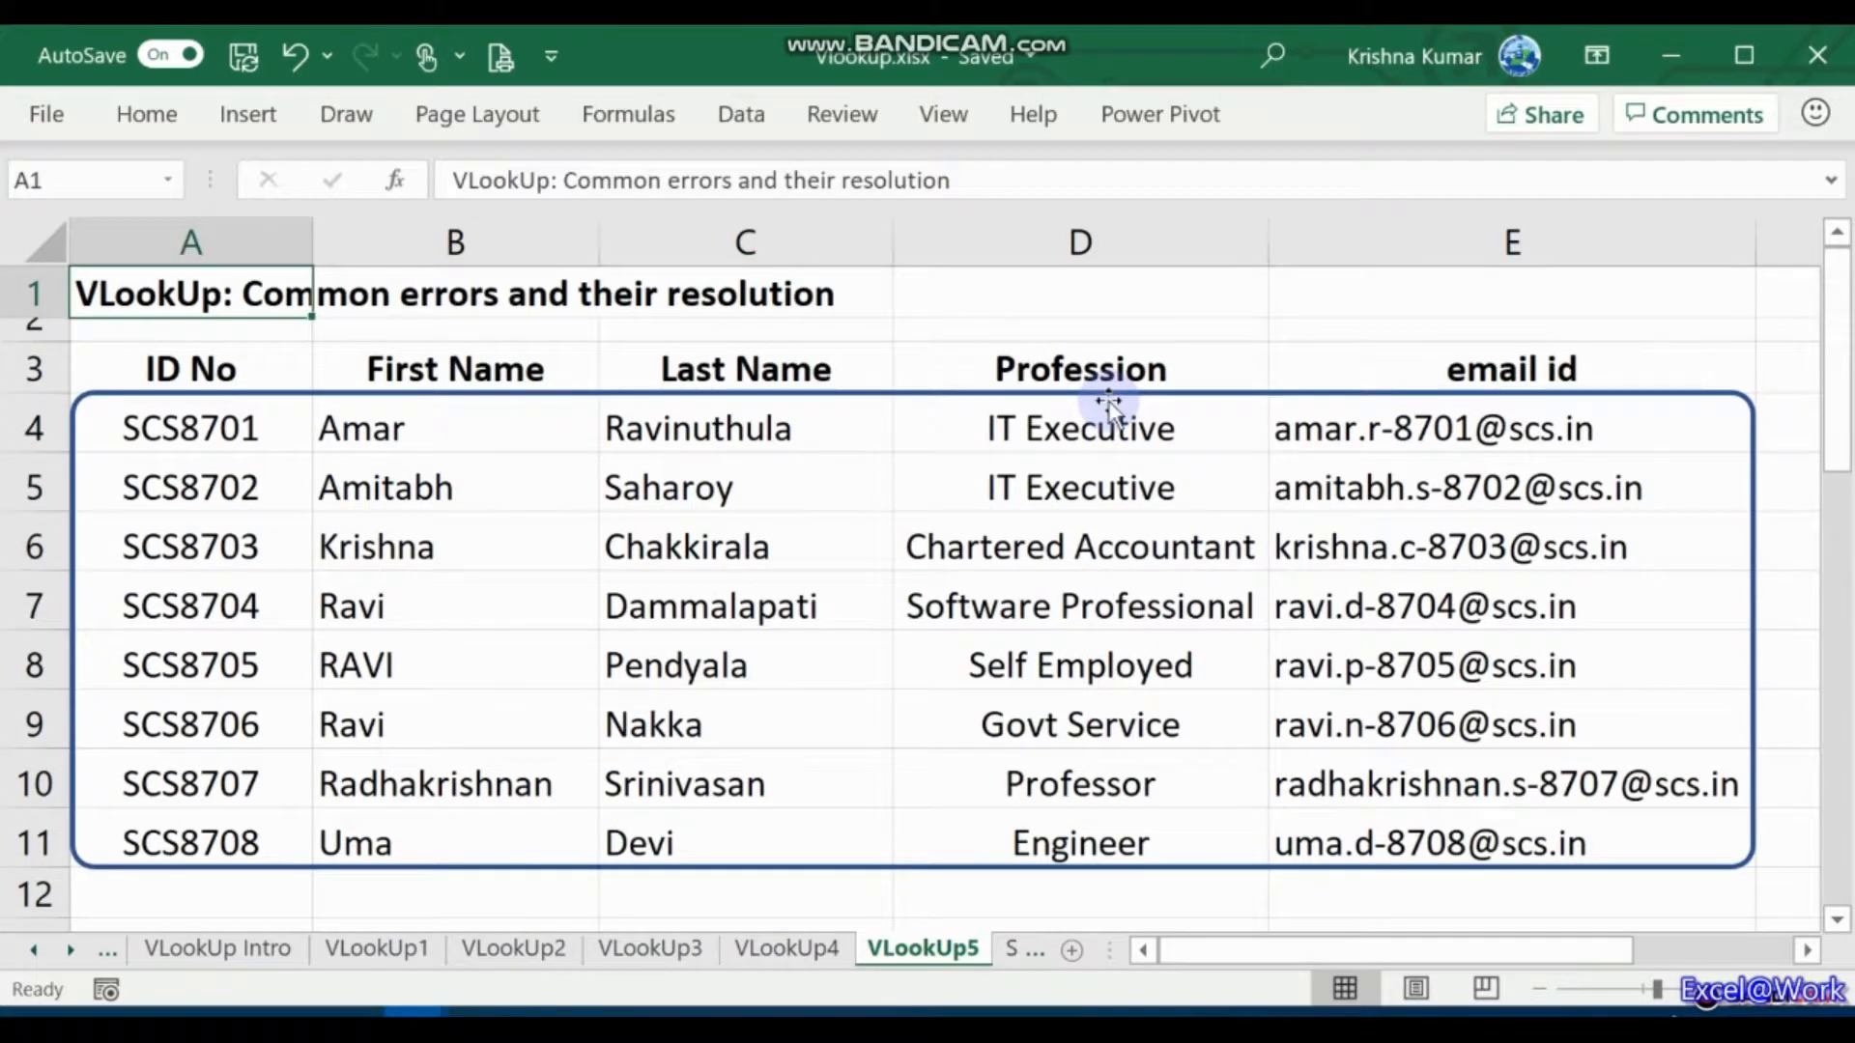